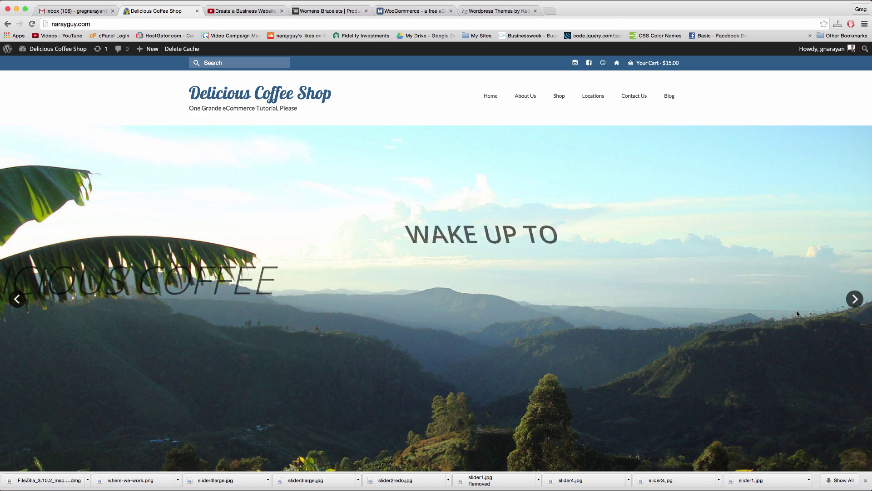
Scroll through the coffee shop home page and advance the location photos three times.
scroll(798, 313, down, 4)
scroll(798, 313, down, 8)
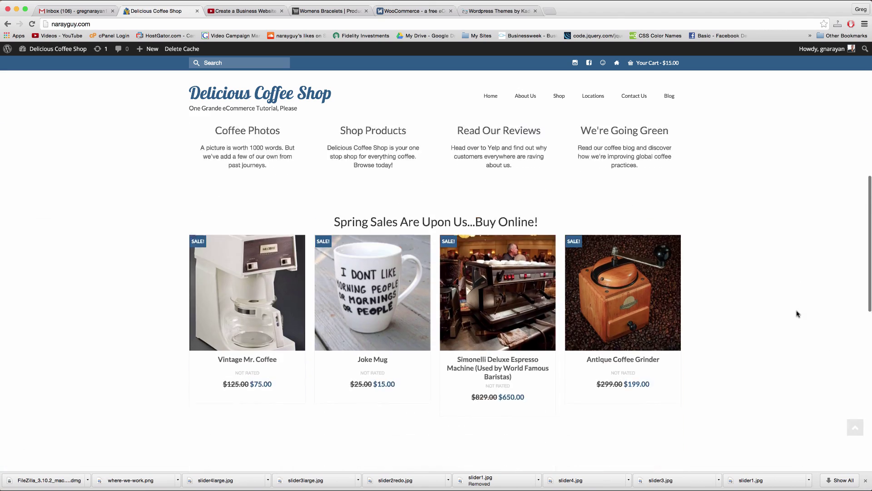
scroll(798, 314, down, 12)
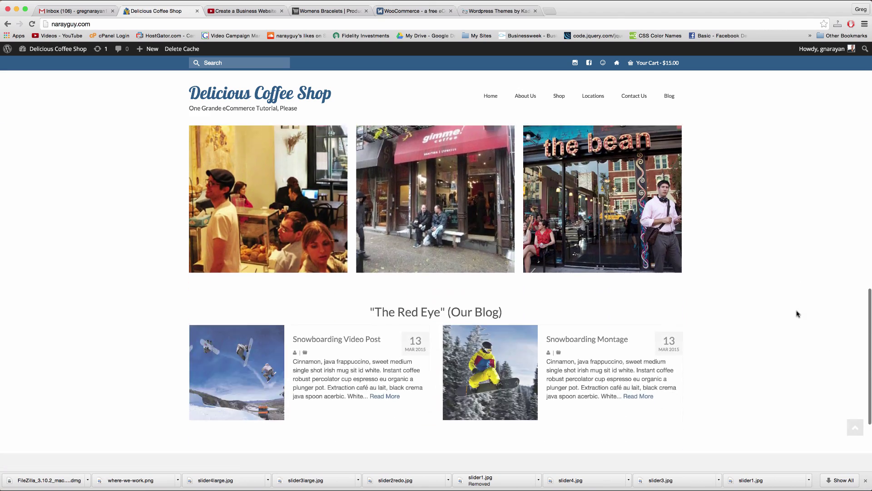
scroll(798, 314, down, 4)
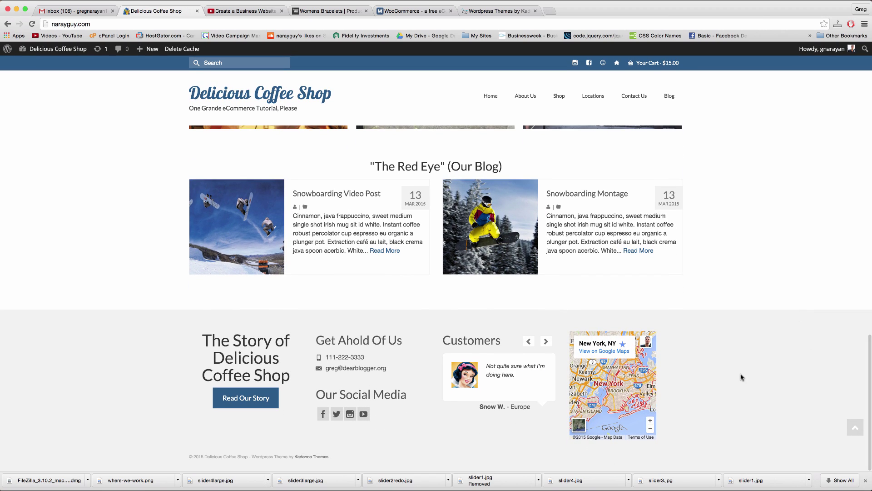
scroll(741, 376, up, 10)
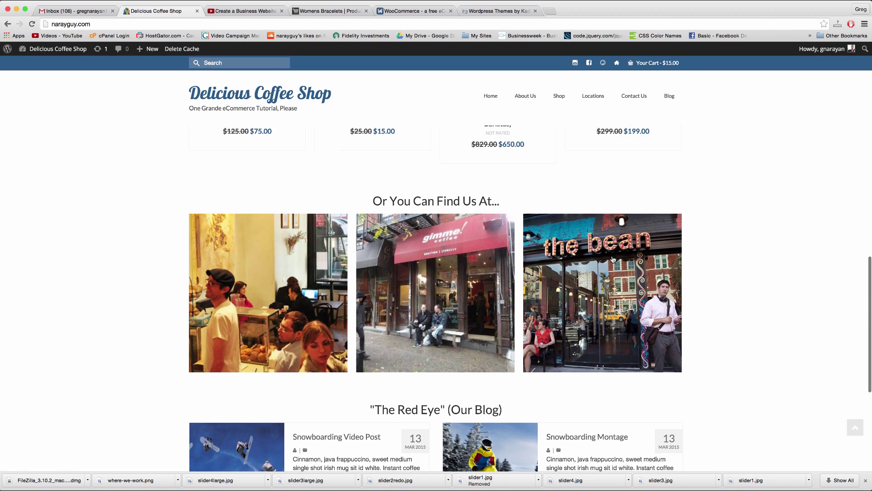
click(671, 294)
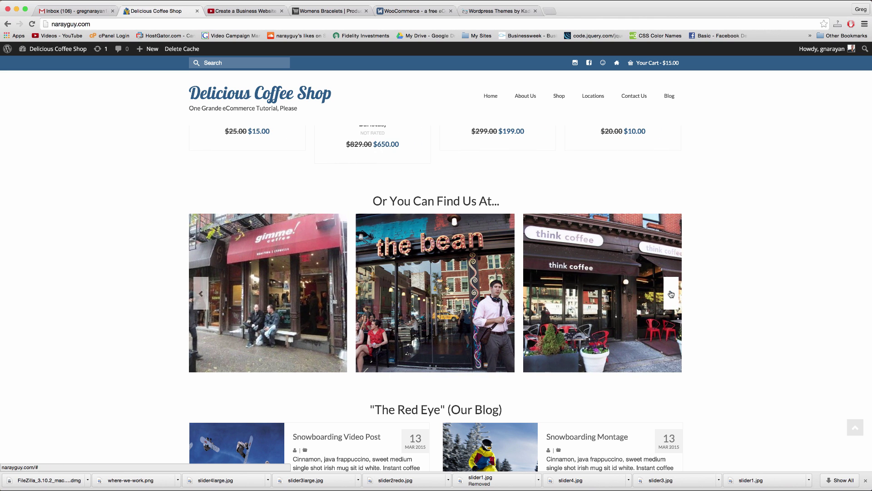
click(671, 294)
click(671, 296)
Return to the top and open the Shop product listing.
scroll(705, 318, up, 10)
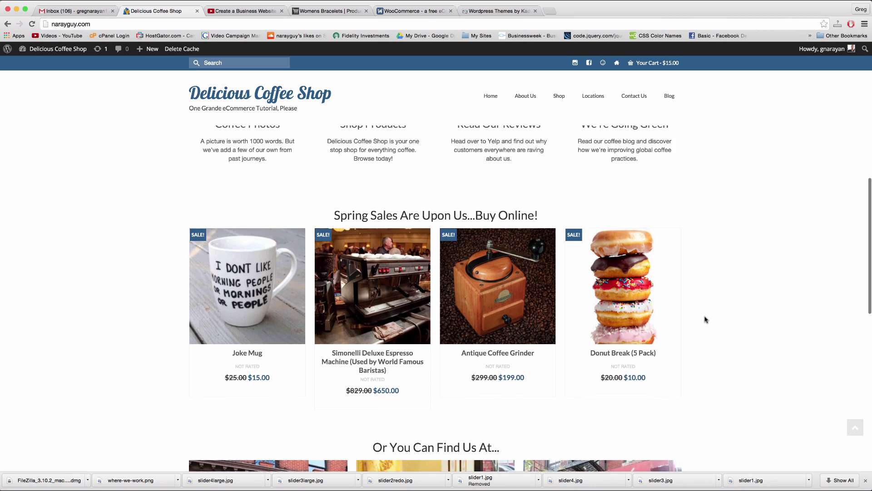
scroll(705, 318, up, 15)
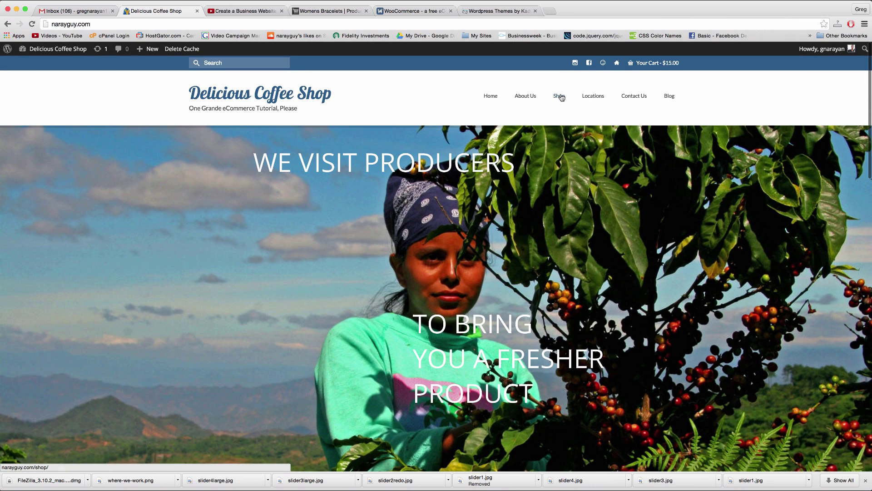
click(560, 96)
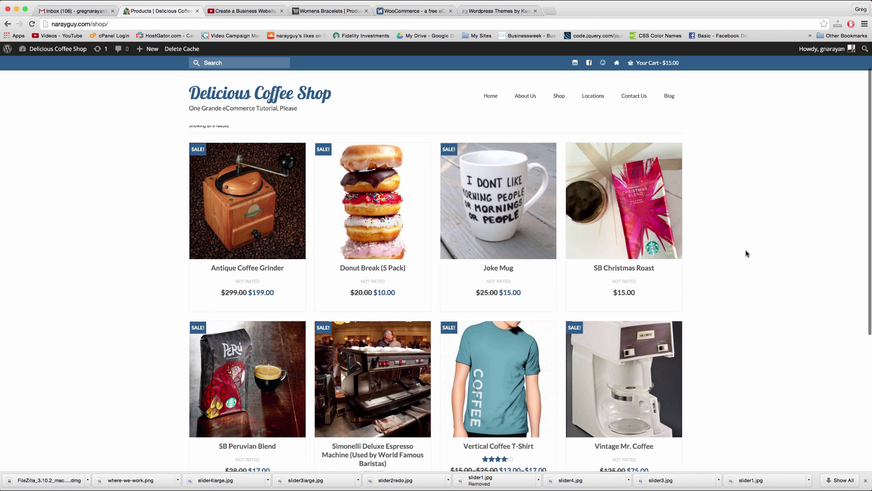
scroll(747, 253, down, 3)
scroll(748, 253, down, 3)
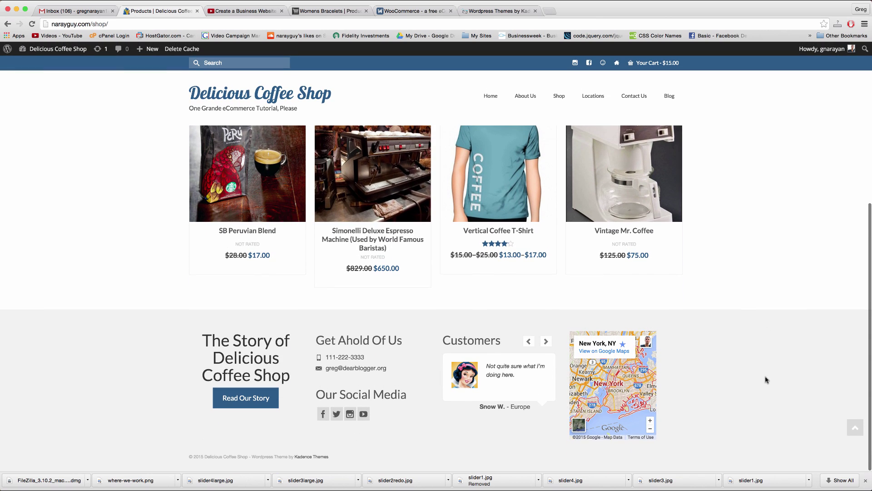
scroll(766, 379, up, 6)
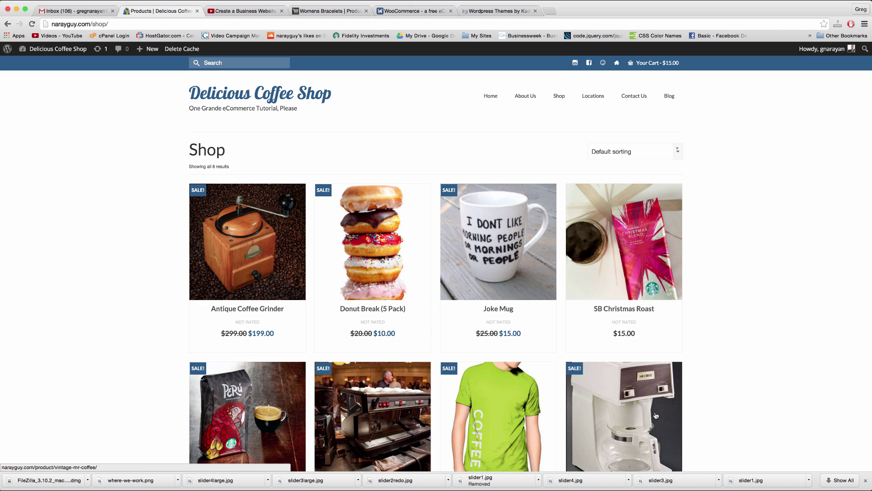
scroll(751, 406, down, 5)
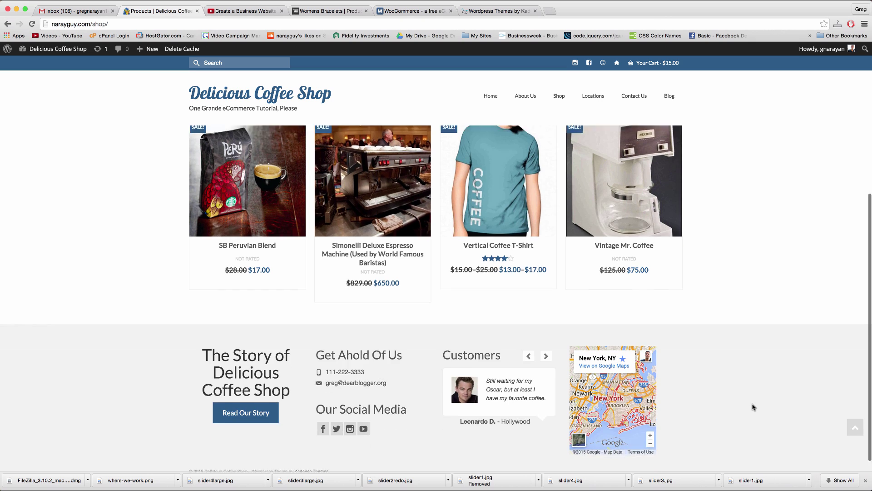
scroll(775, 383, up, 3)
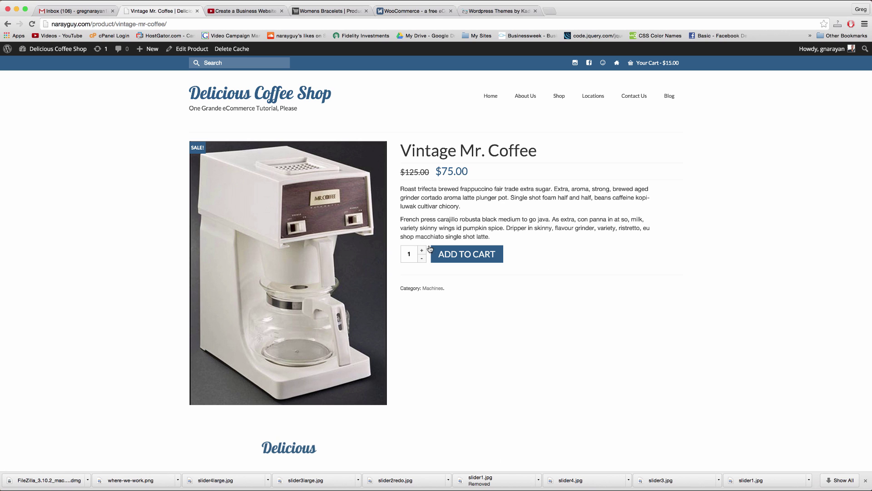
Scroll down the Vintage Mr. Coffee page, then move to the Chains By Lauren Womens Bracelets tab.
scroll(538, 336, down, 2)
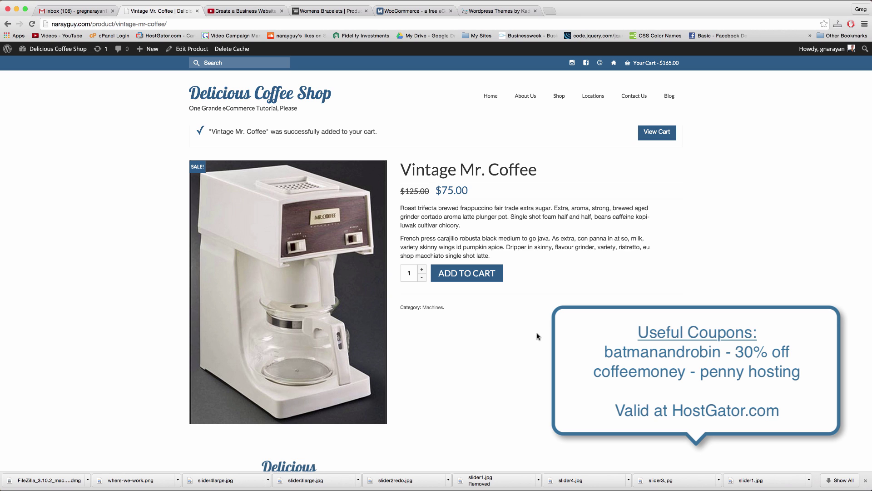
scroll(431, 369, down, 8)
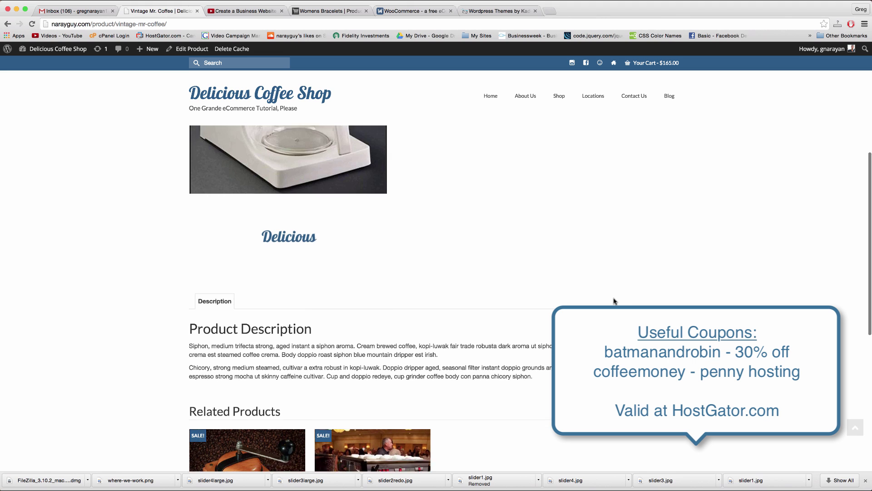
scroll(613, 300, down, 4)
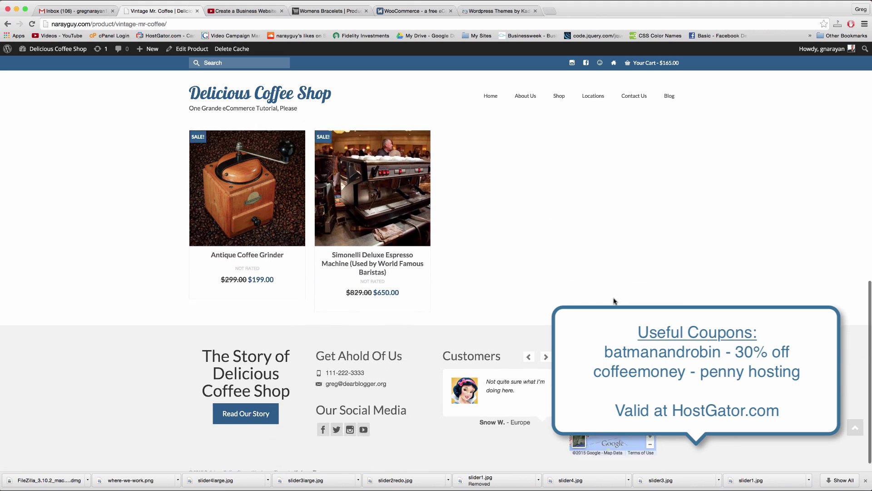
click(332, 13)
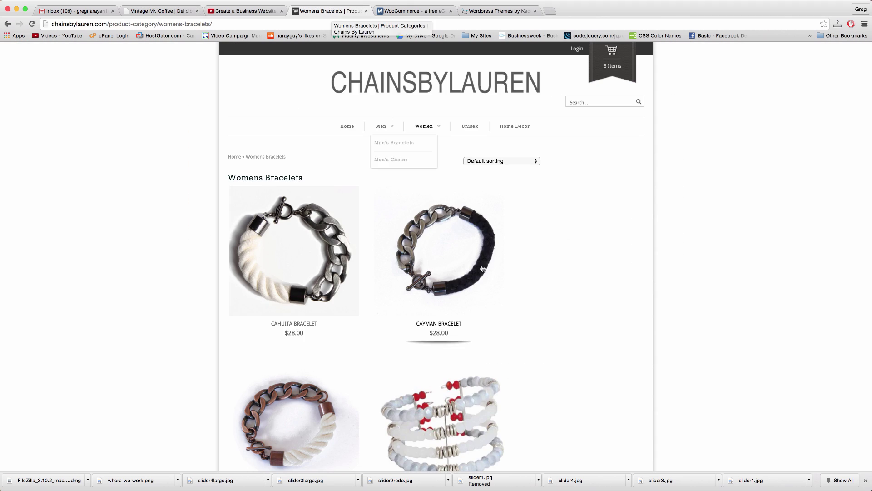
From the ChainsByLauren home page, browse the Women category and open the Cahuita Bracelet.
click(421, 84)
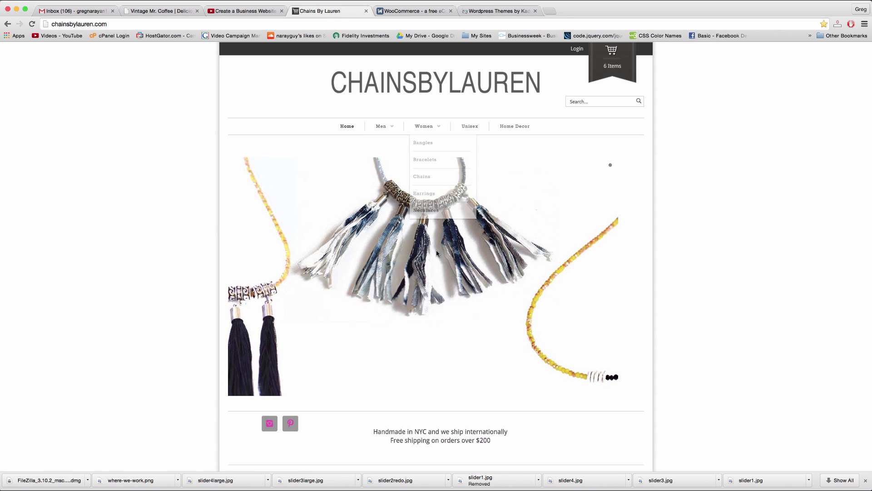
click(431, 125)
scroll(525, 248, down, 8)
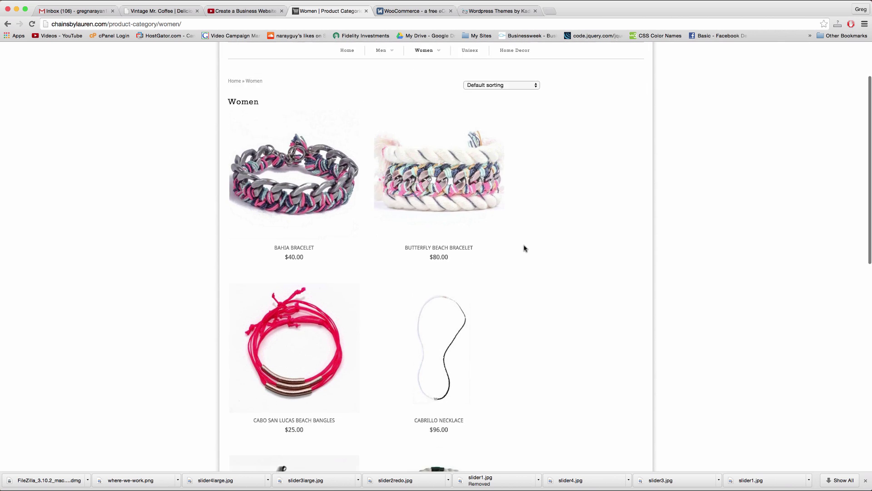
scroll(525, 248, down, 2)
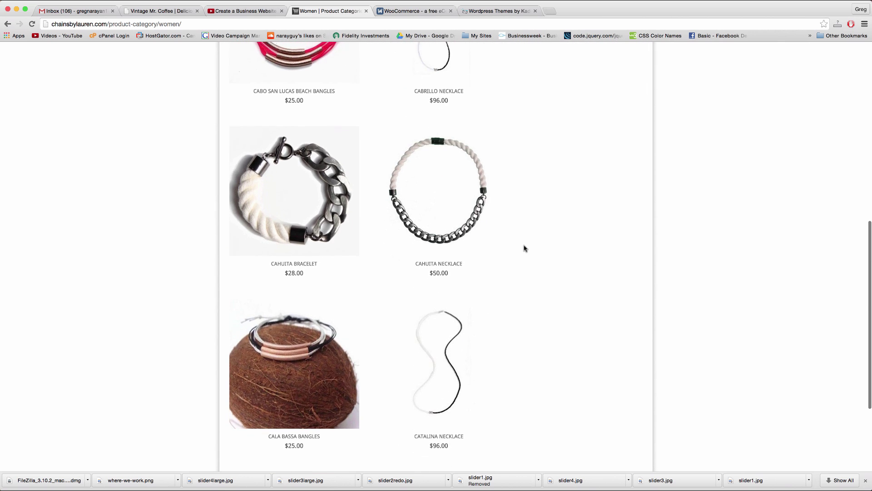
click(304, 171)
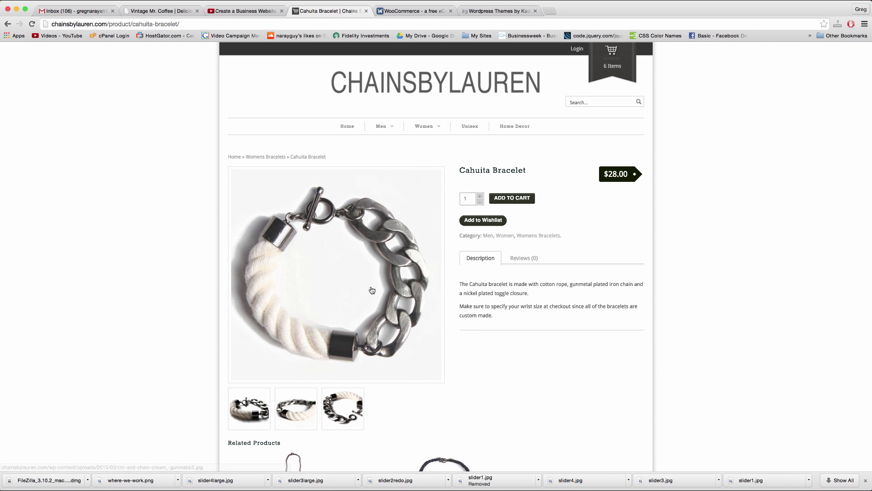
View the Cahuita Bracelet's enlarged photos through to the last one, then close the viewer.
click(318, 249)
key(Right)
key(Right)
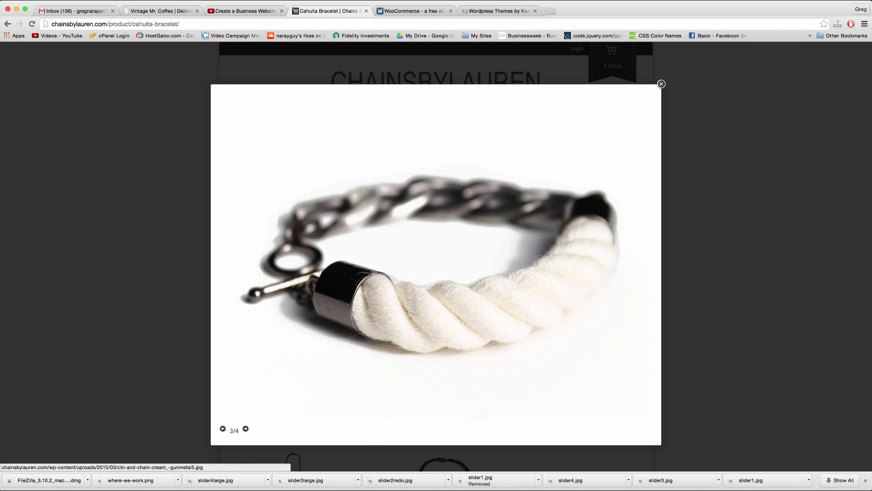
key(Right)
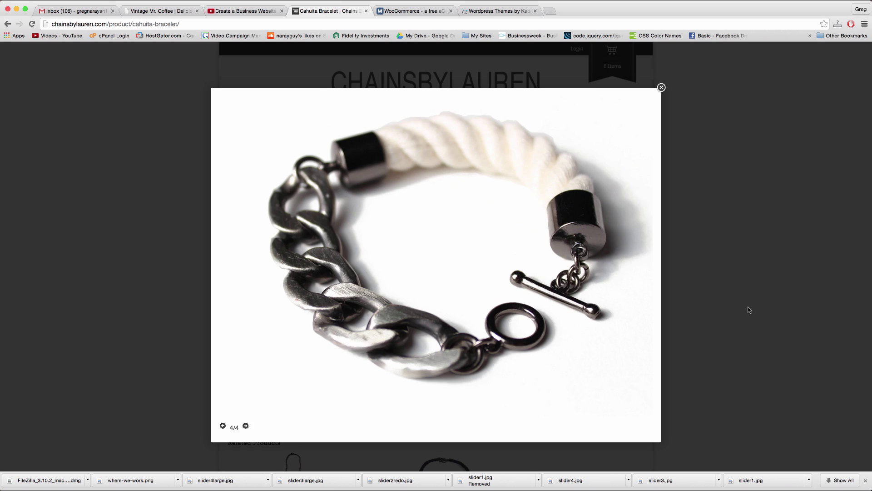
click(748, 309)
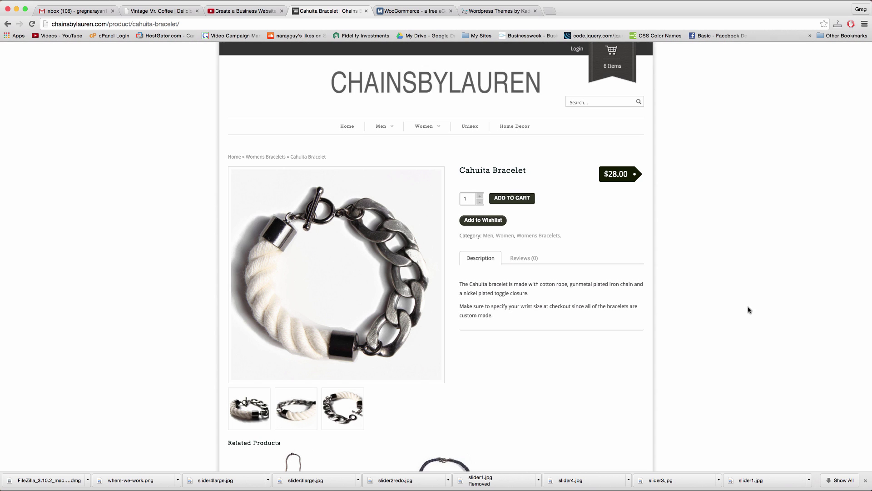
Check the bracelet's reviews, then open the related Newport Necklace.
click(523, 258)
scroll(524, 261, down, 5)
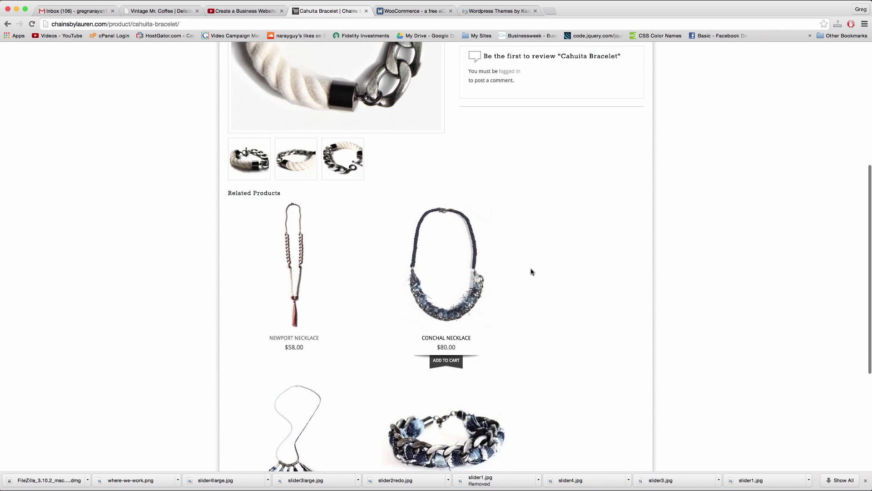
click(294, 200)
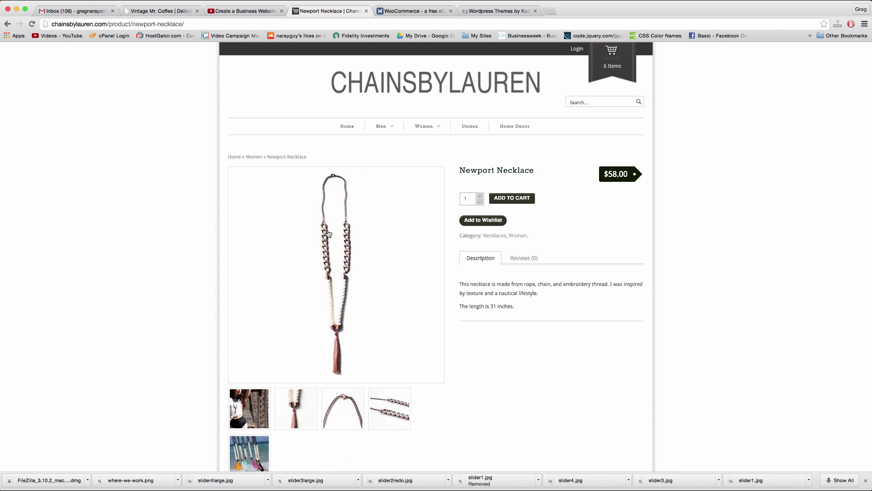
Page through all six enlarged Newport Necklace photos, then close the gallery.
scroll(327, 227, down, 3)
click(328, 127)
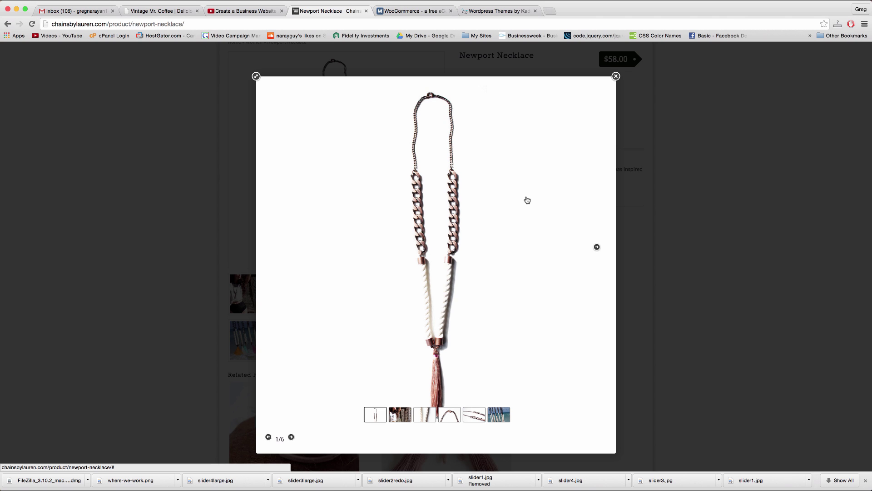
click(459, 250)
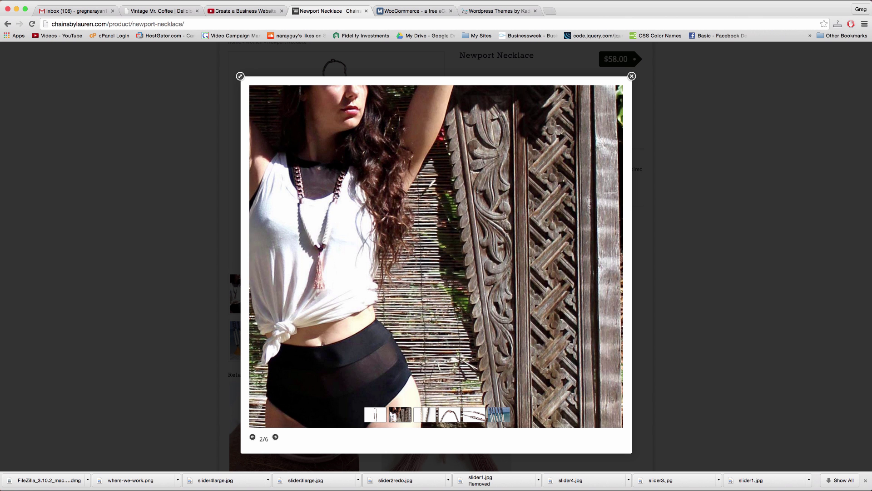
click(348, 175)
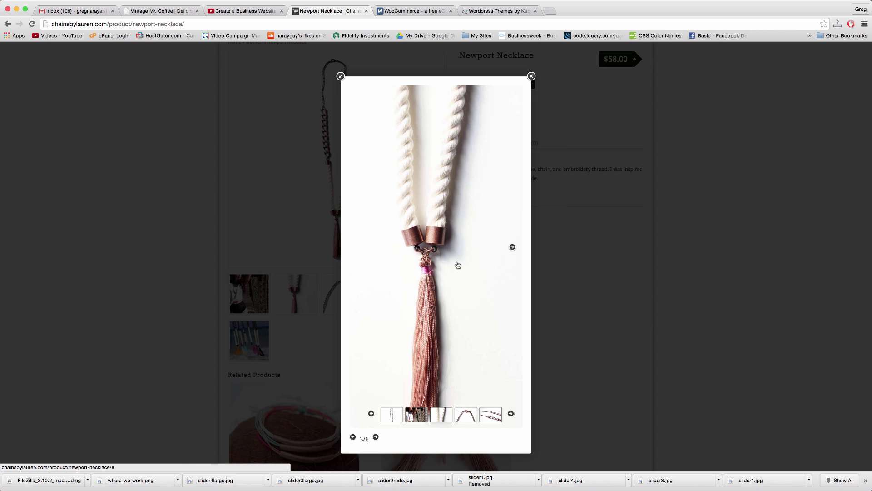
click(508, 256)
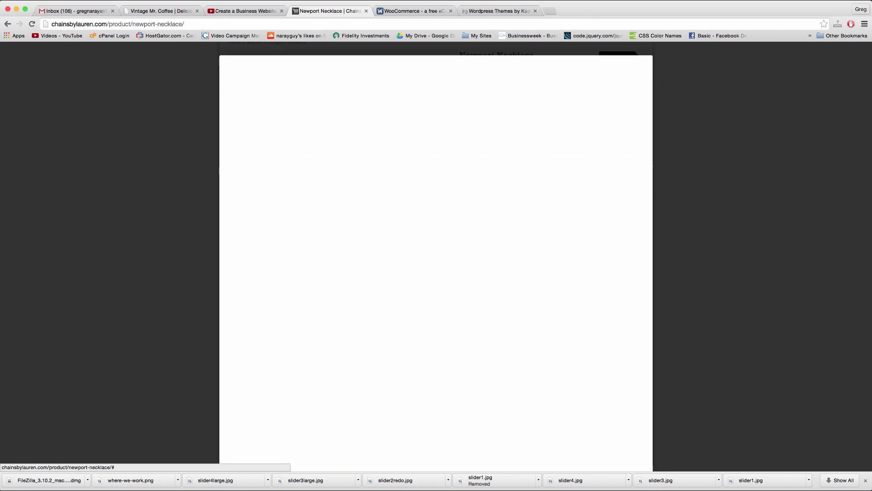
click(451, 257)
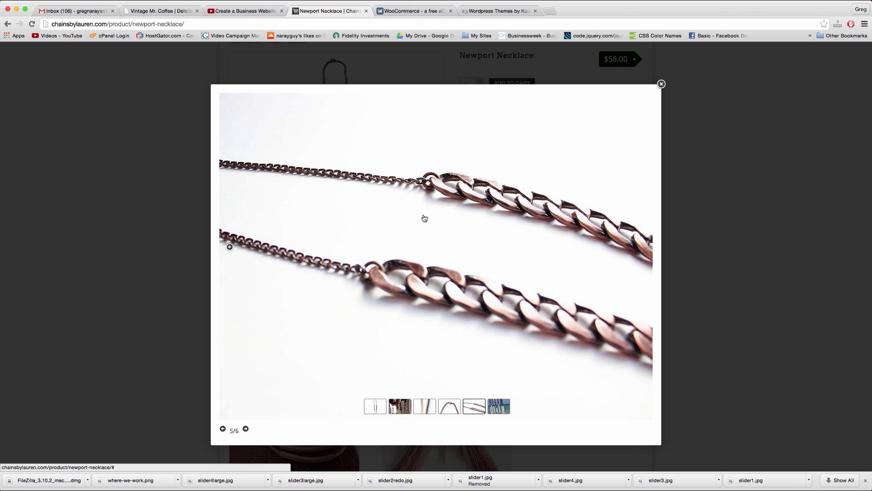
click(425, 218)
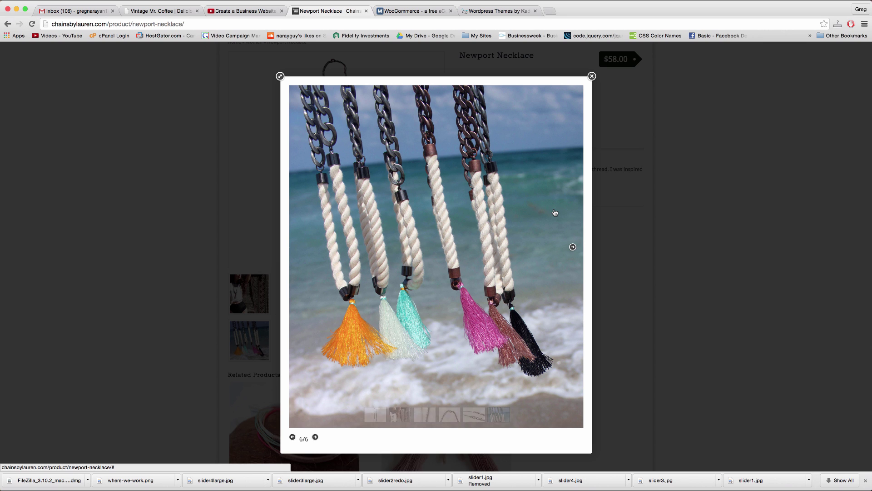
click(573, 248)
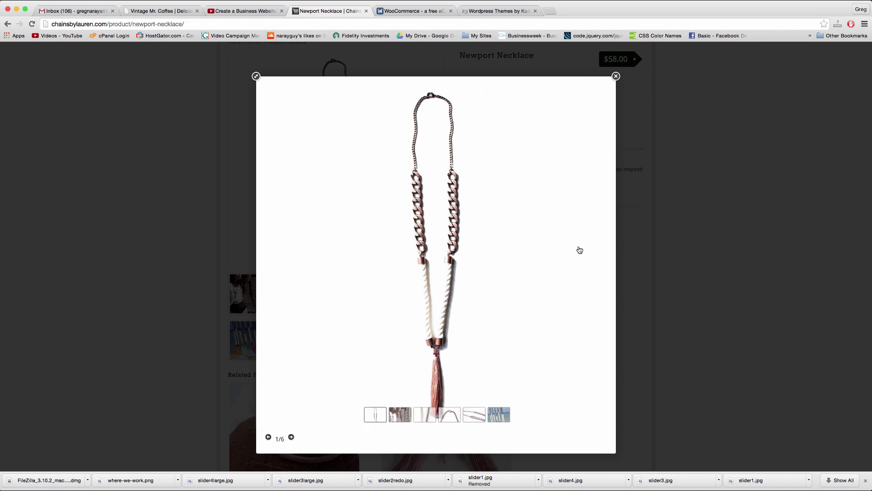
click(694, 279)
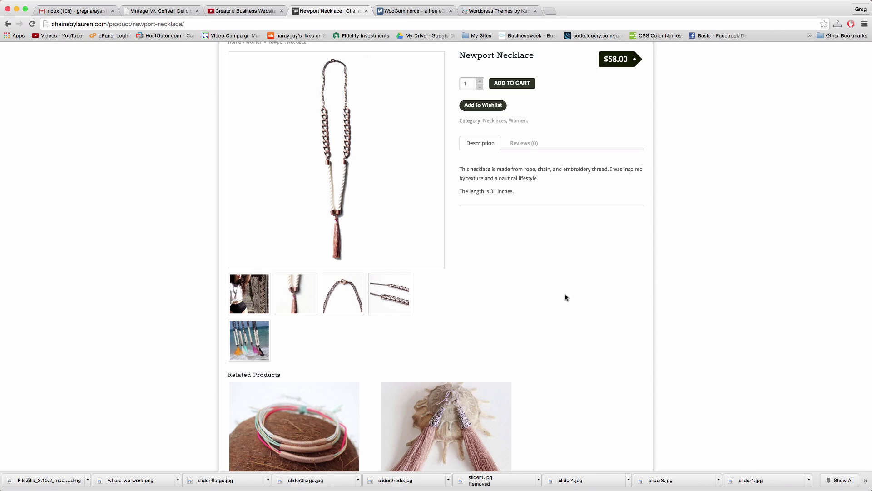
Scroll through the necklace's related products, such as Pacific and El Matador Necklaces.
scroll(565, 297, down, 7)
scroll(565, 296, down, 2)
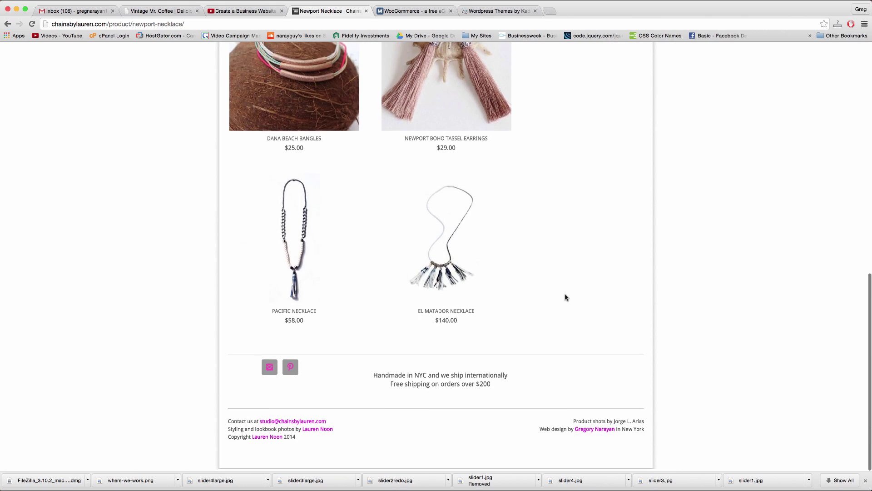
scroll(564, 295, up, 10)
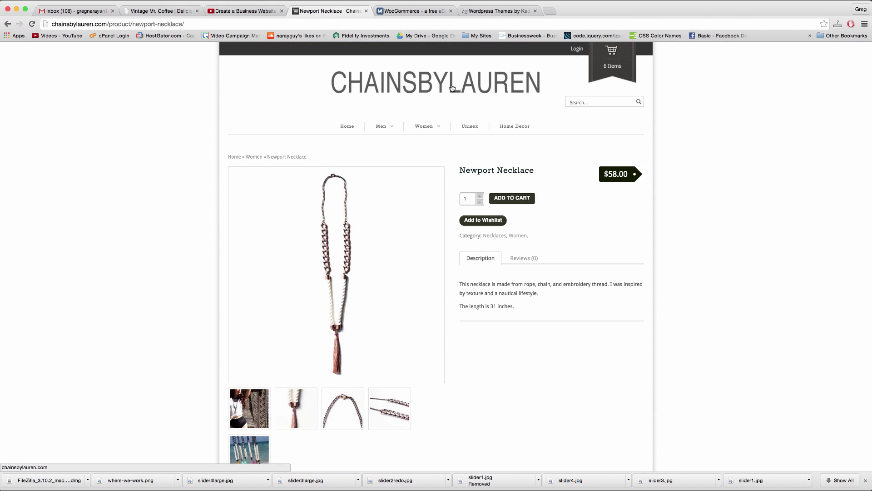
Look over the coffee shop's Spring Sales products, then view the WooCommerce 2.3.7 download site.
click(165, 14)
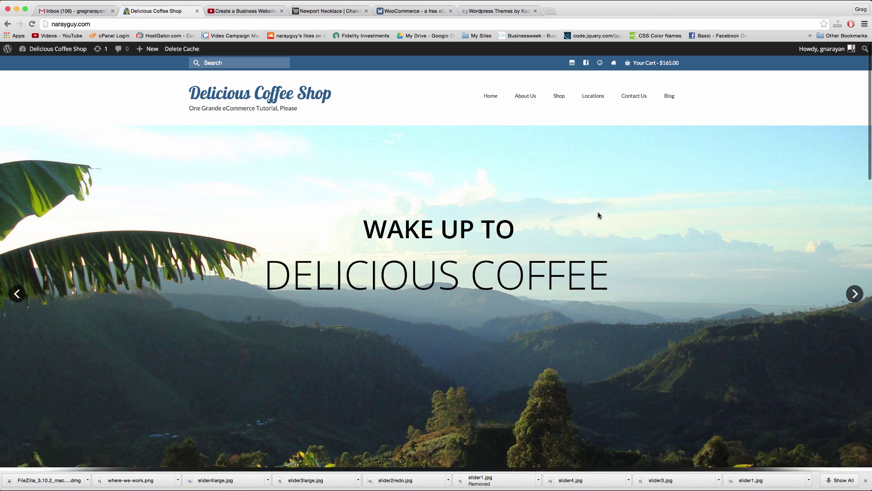
scroll(597, 215, down, 8)
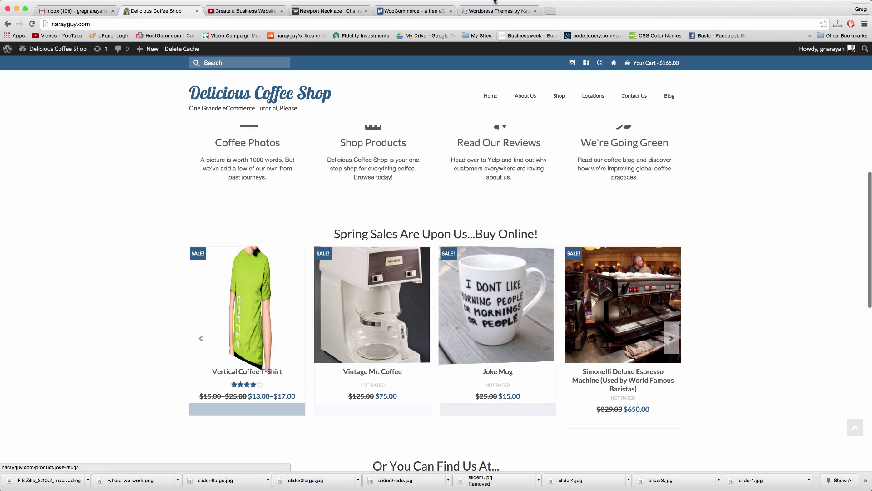
click(418, 12)
scroll(574, 165, up, 2)
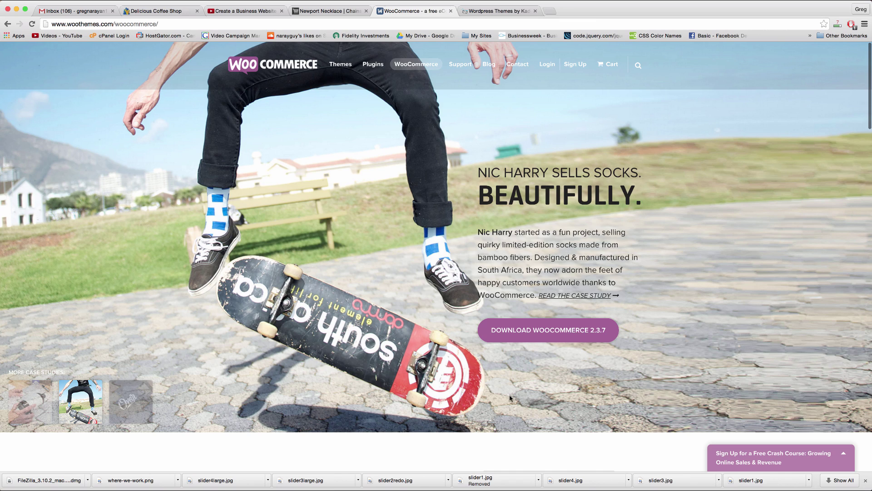
scroll(509, 397, down, 7)
scroll(510, 398, down, 5)
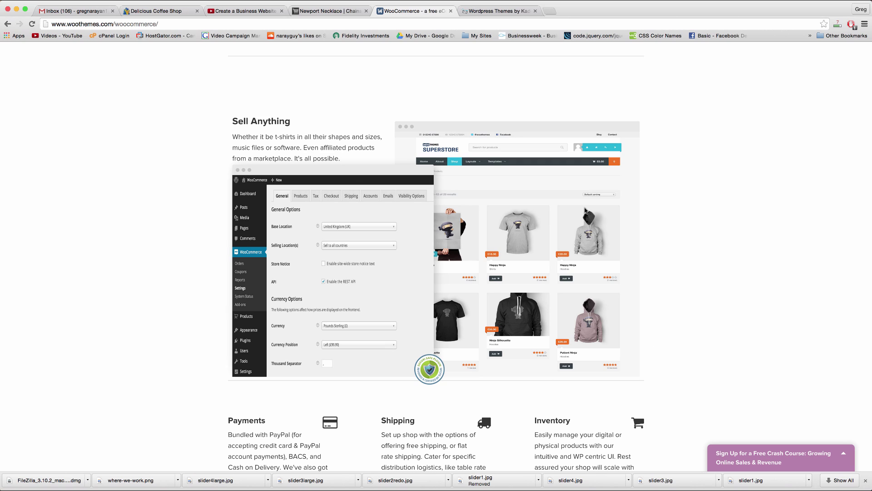
scroll(614, 241, down, 9)
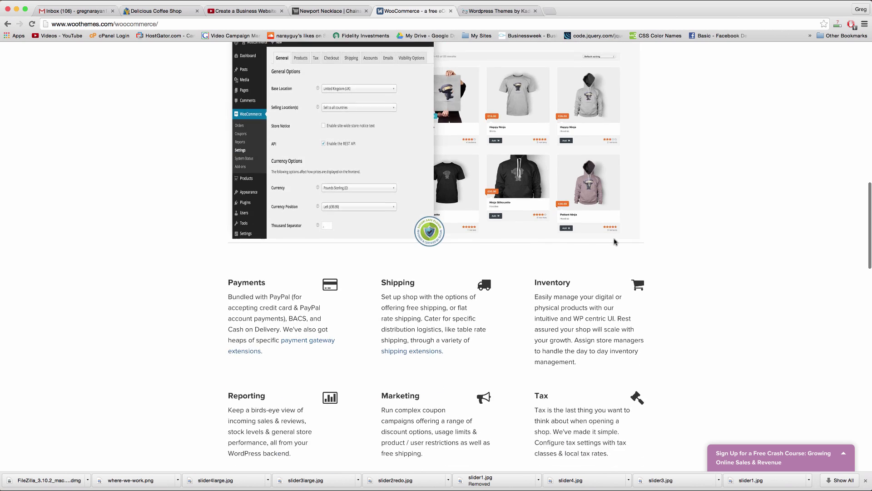
scroll(615, 242, down, 9)
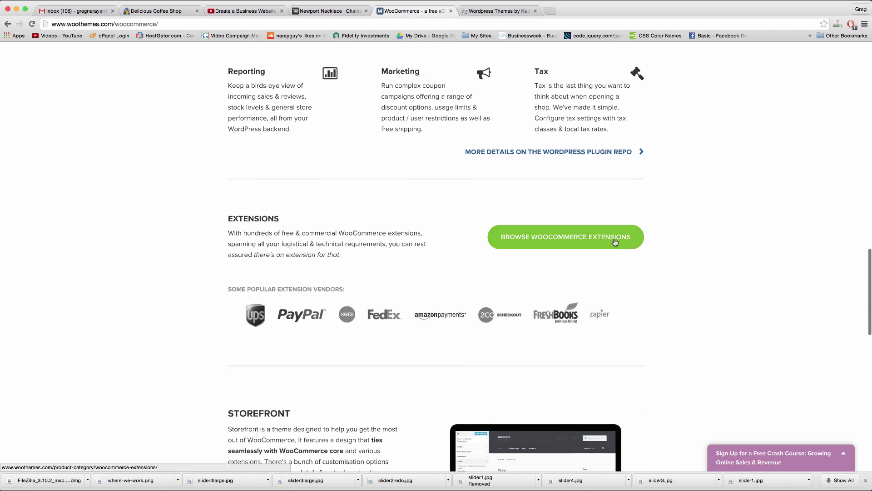
scroll(614, 239, down, 2)
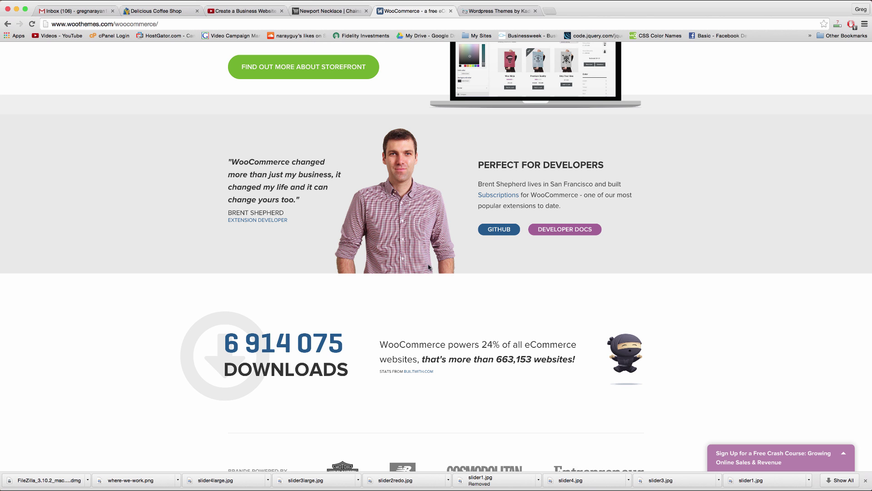
scroll(432, 179, down, 5)
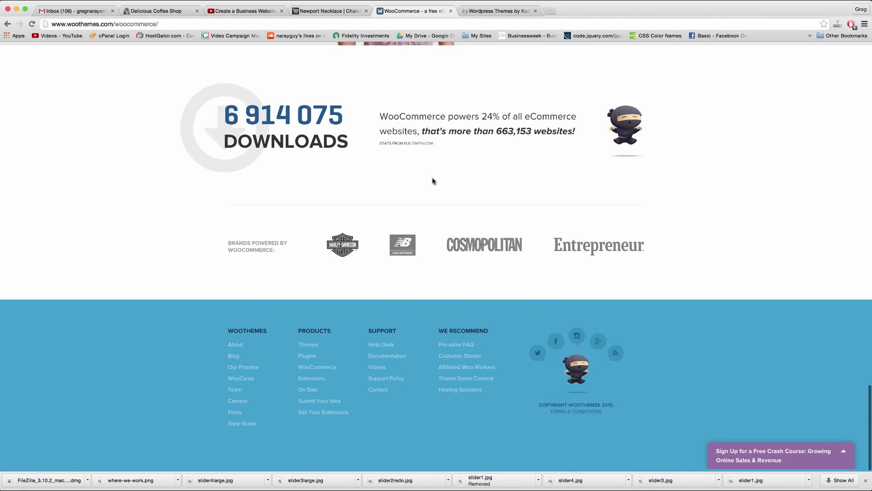
scroll(646, 355, up, 20)
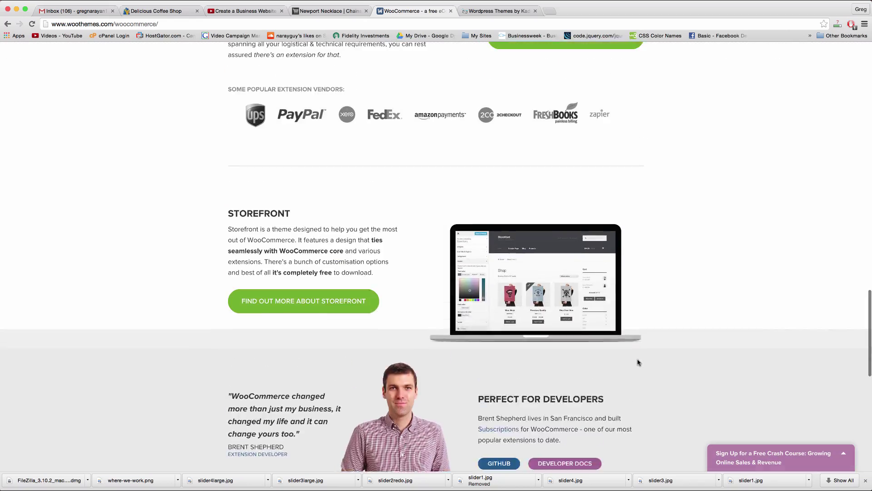
scroll(638, 361, up, 10)
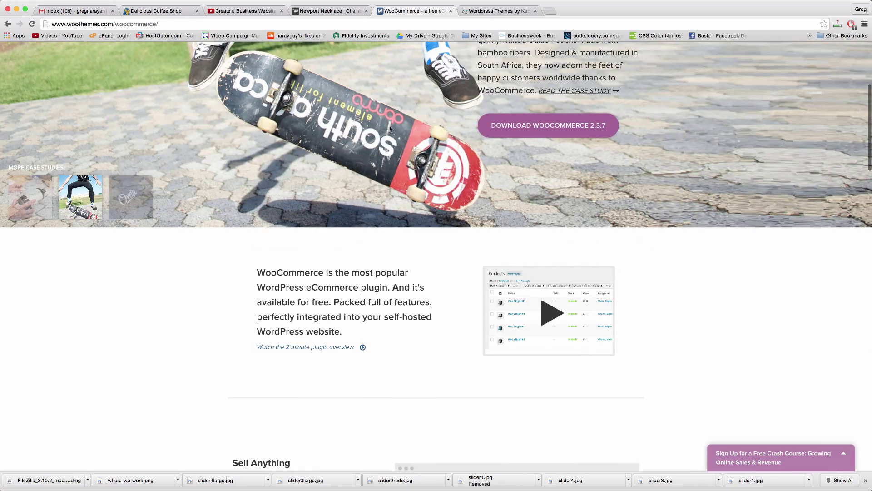
scroll(388, 96, up, 5)
Load amazon.com in a new tab and scroll through its home page.
click(551, 11)
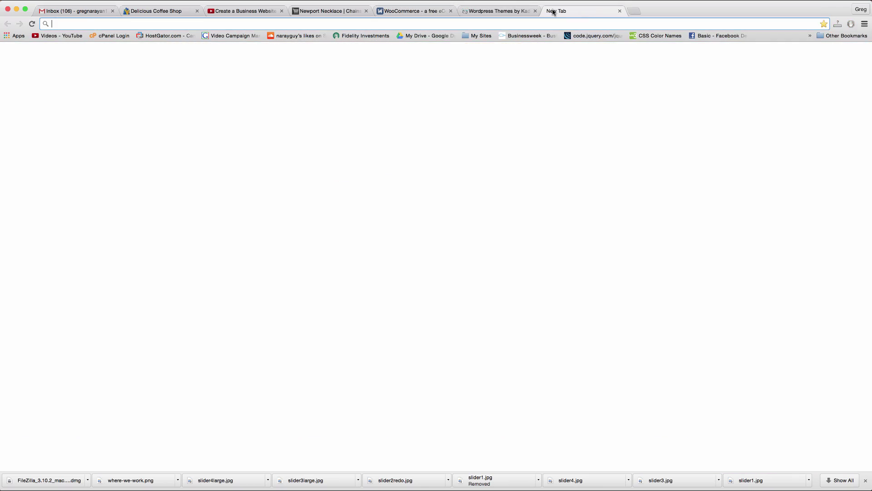
text(amazon)
key(Return)
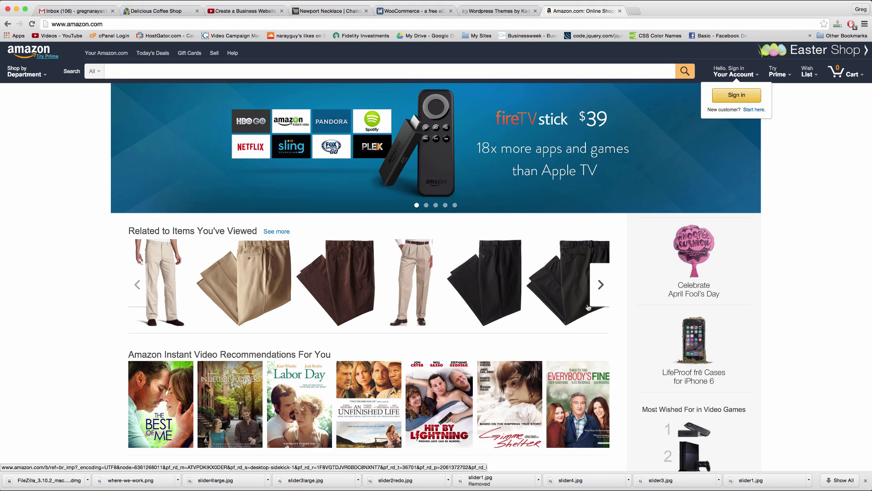
scroll(546, 225, down, 6)
scroll(546, 226, down, 1)
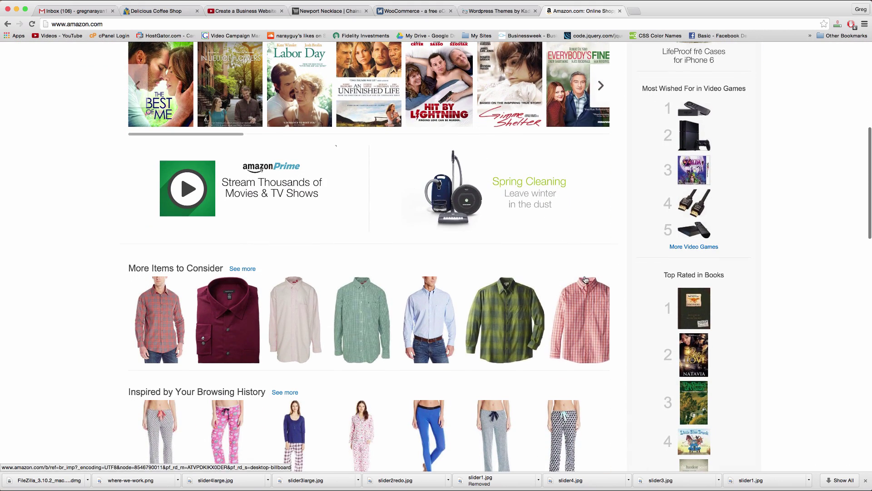
scroll(592, 321, down, 7)
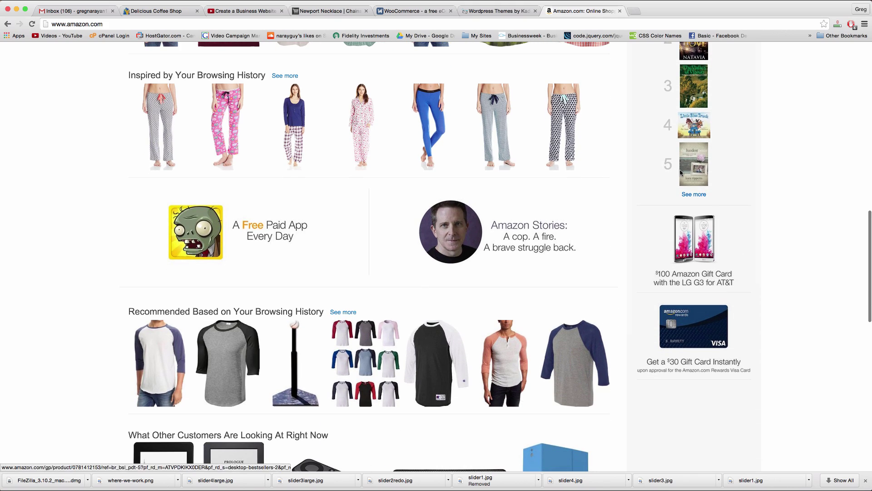
scroll(713, 323, up, 4)
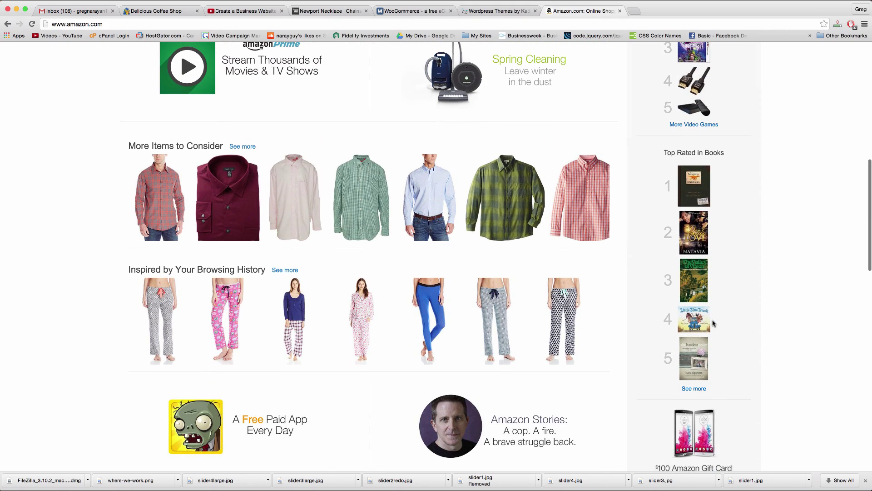
scroll(713, 324, up, 8)
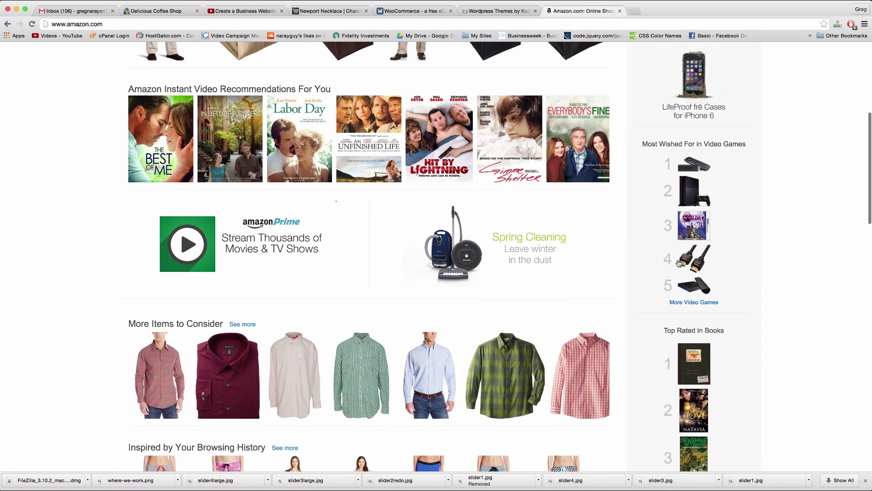
scroll(678, 262, up, 3)
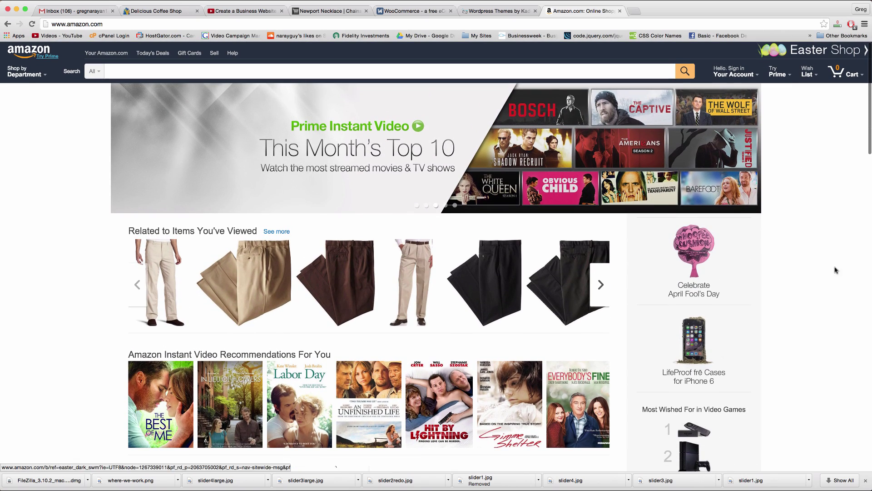
Page through the related trousers row to its last set.
click(600, 285)
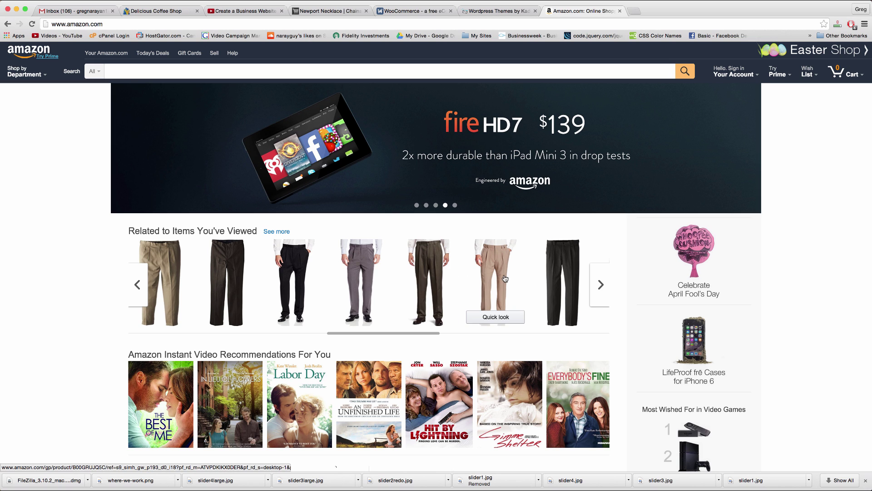
scroll(627, 376, down, 5)
scroll(626, 376, down, 10)
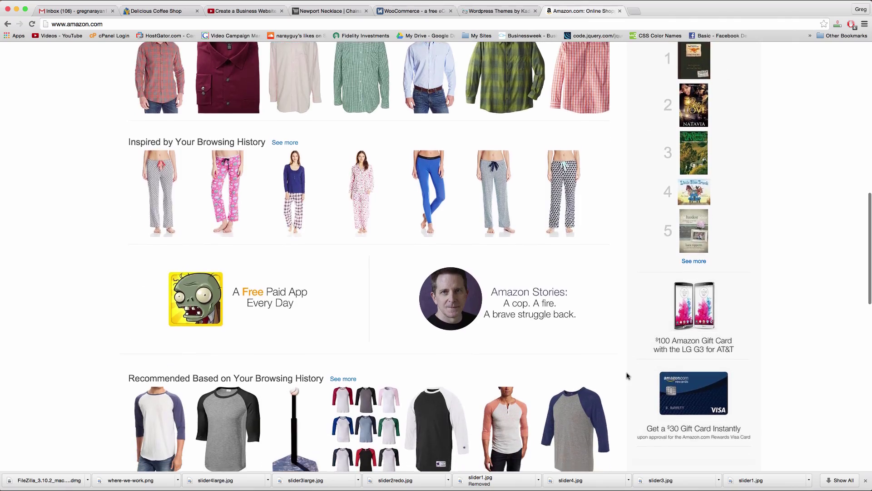
scroll(627, 376, down, 5)
scroll(627, 370, up, 10)
scroll(627, 359, up, 8)
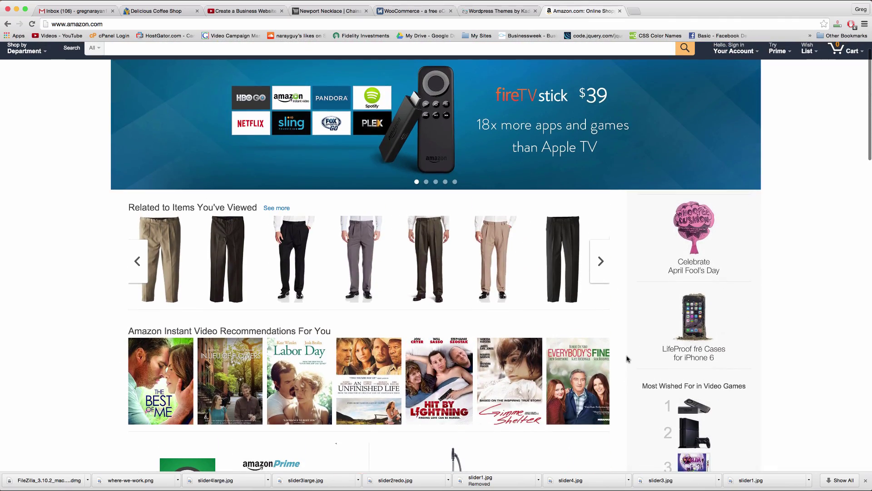
click(596, 262)
click(599, 257)
Switch the main banner to the running shoes and Prime Instant Video Top 10 slides.
scroll(568, 145, up, 1)
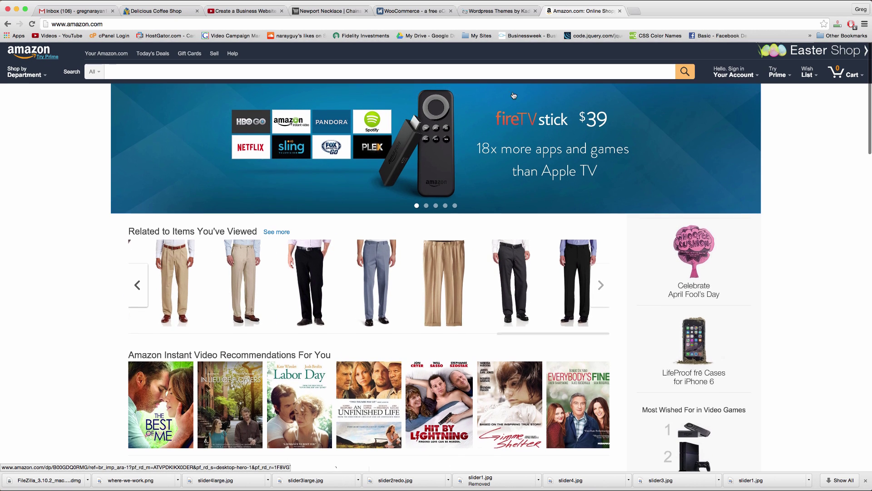
click(436, 207)
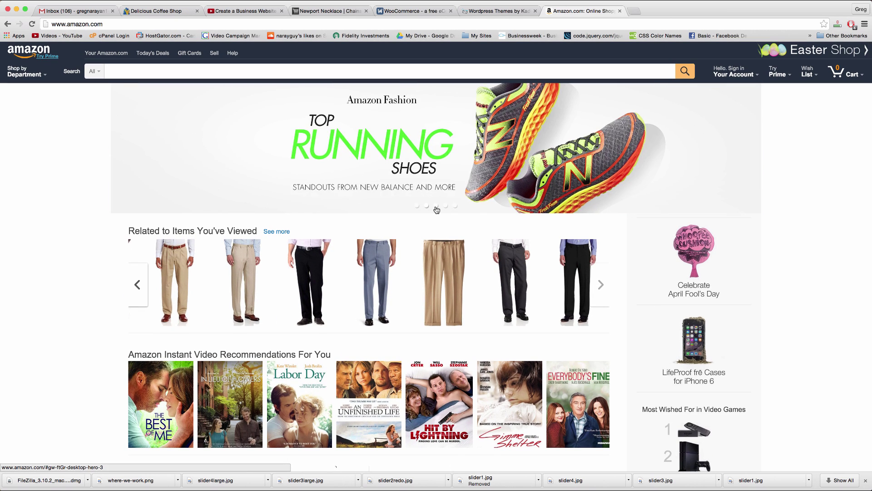
click(445, 207)
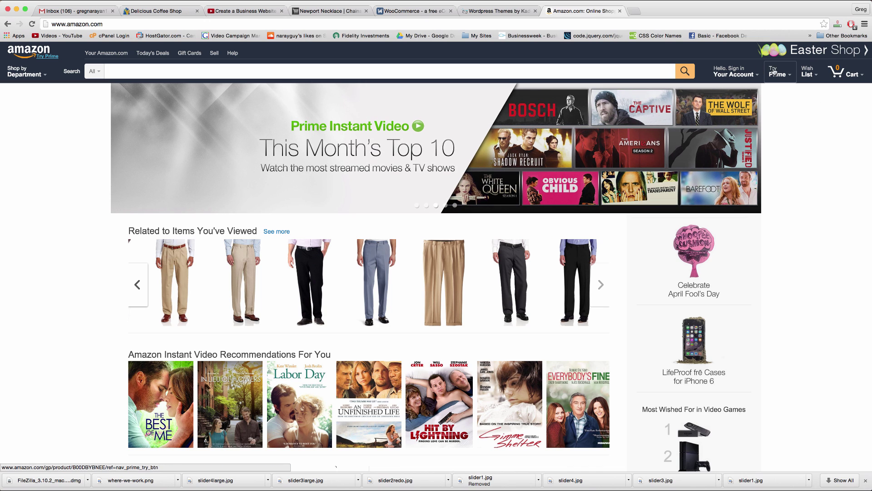
mouse_move(777, 72)
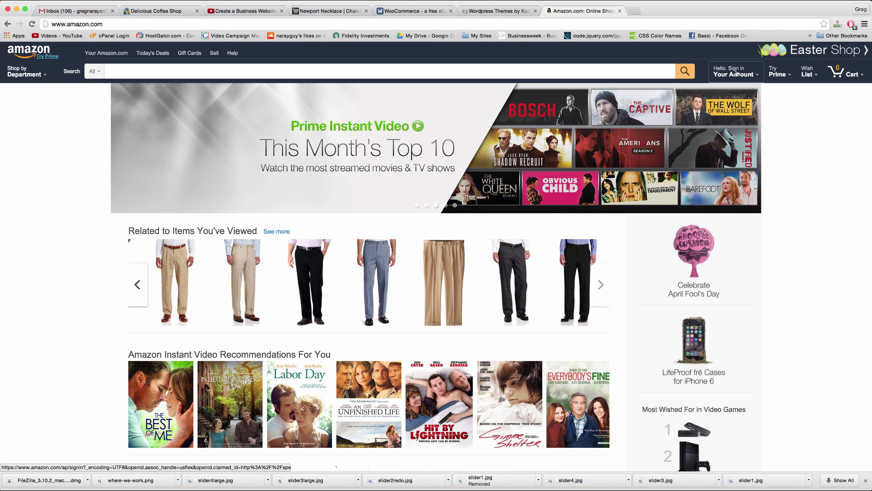
mouse_move(737, 73)
Scroll the coffee shop homepage and advance the customer testimonials three times.
click(181, 9)
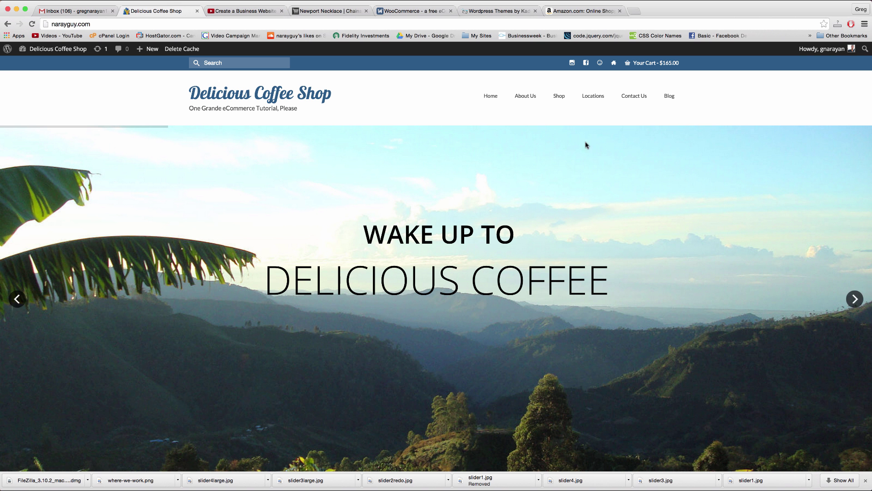
scroll(519, 115, down, 10)
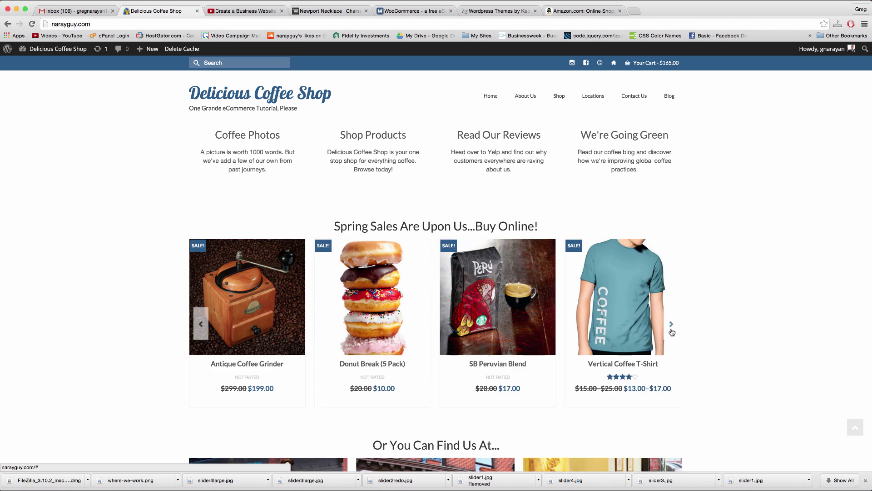
scroll(695, 318, down, 8)
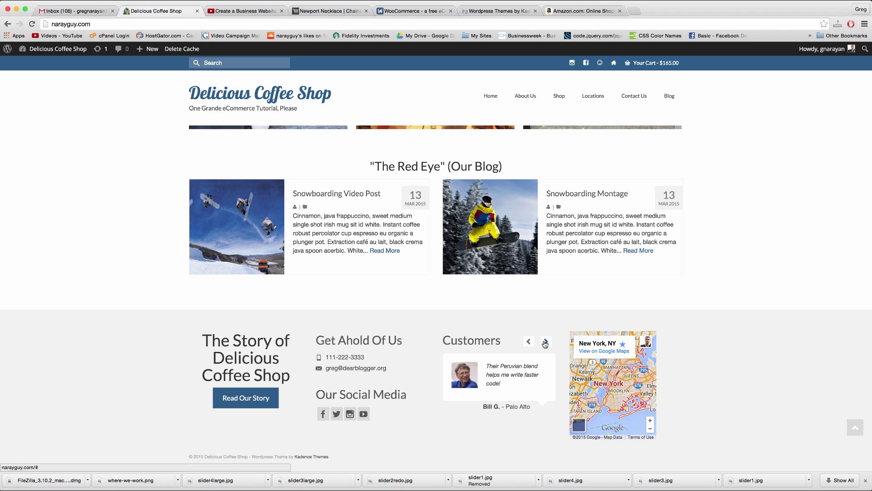
click(546, 342)
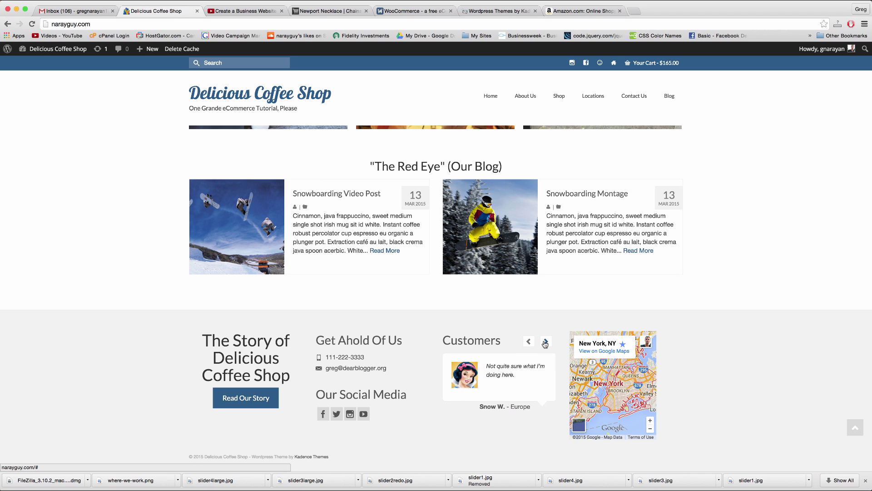
click(545, 342)
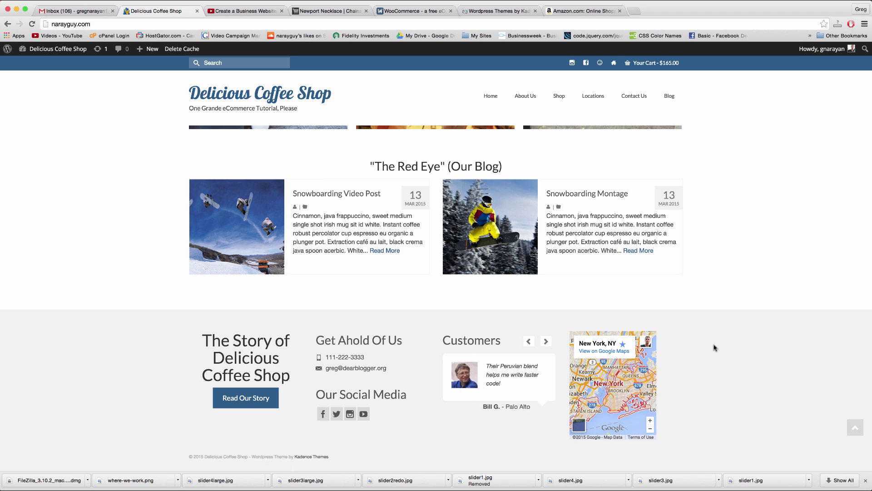
scroll(718, 385, up, 3)
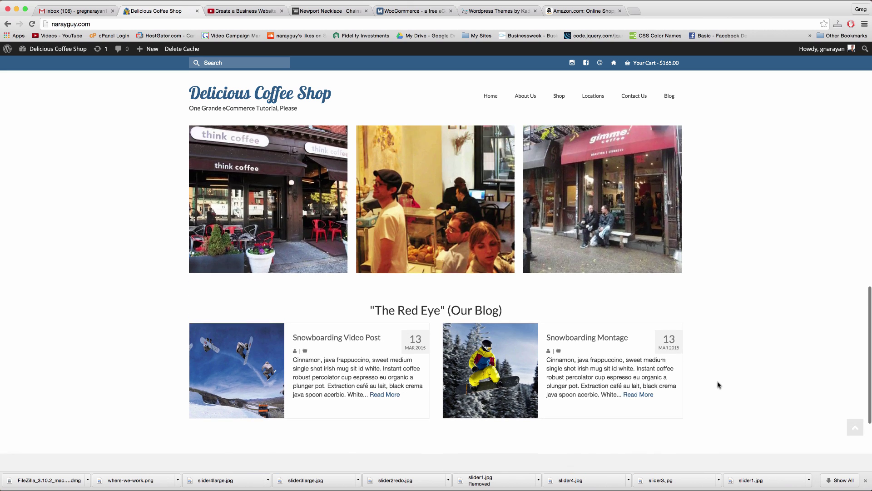
scroll(718, 385, down, 3)
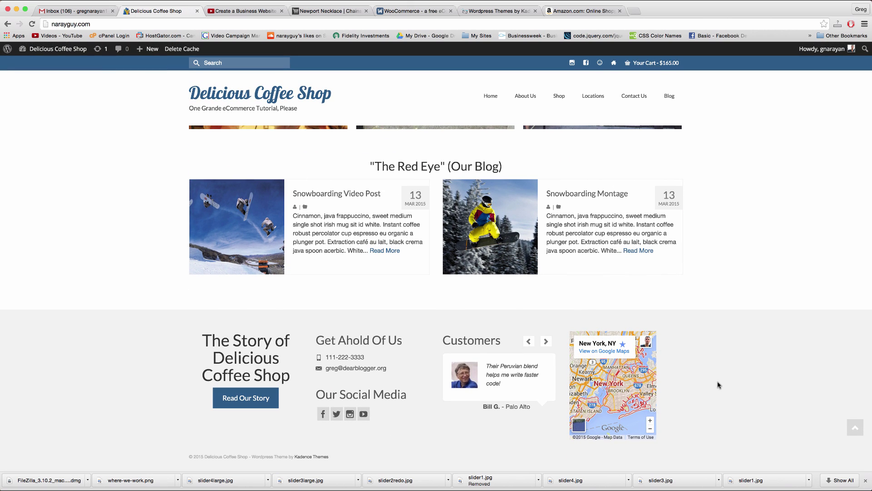
click(545, 342)
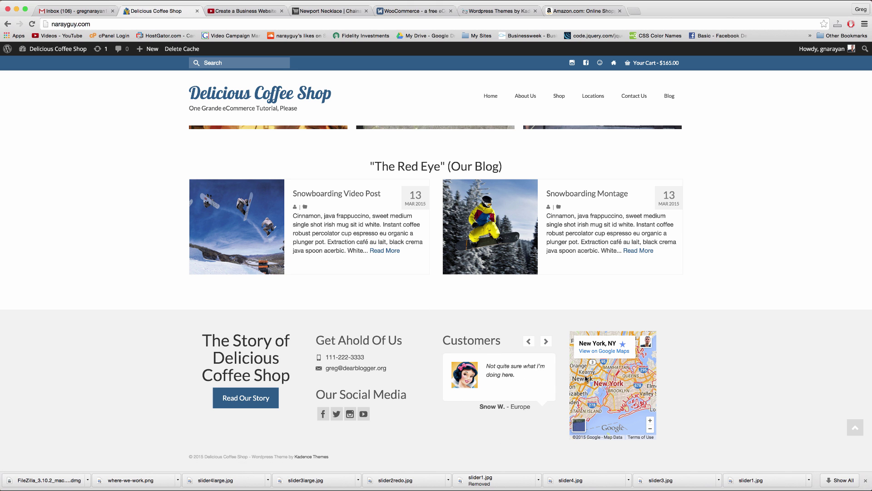
scroll(439, 257, up, 10)
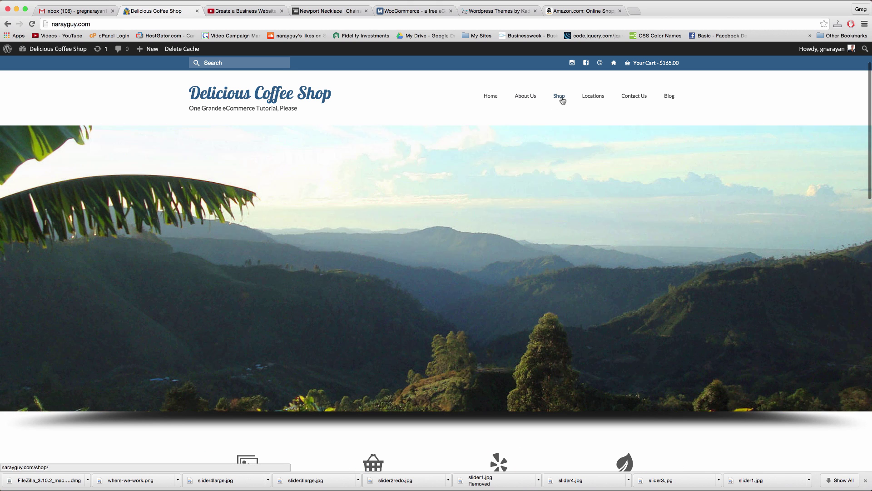
Glance over the coffee shop's Shop page, then return to the Newport Necklace page.
click(559, 97)
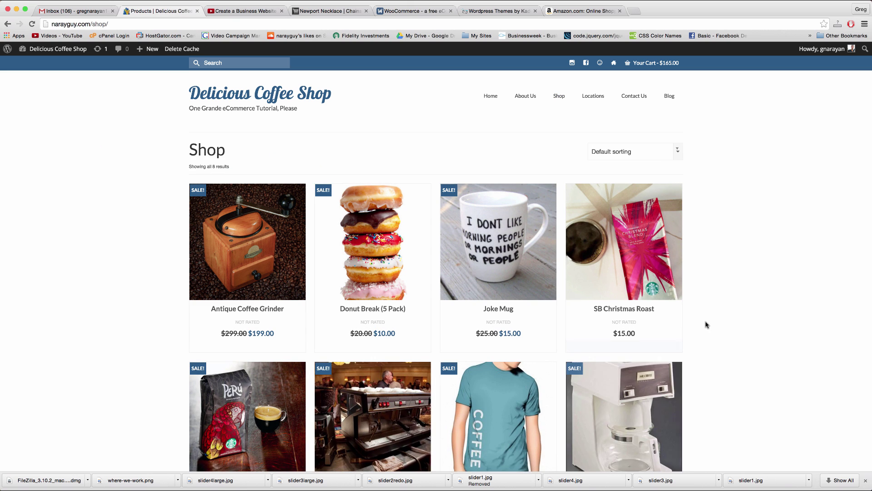
scroll(705, 324, down, 5)
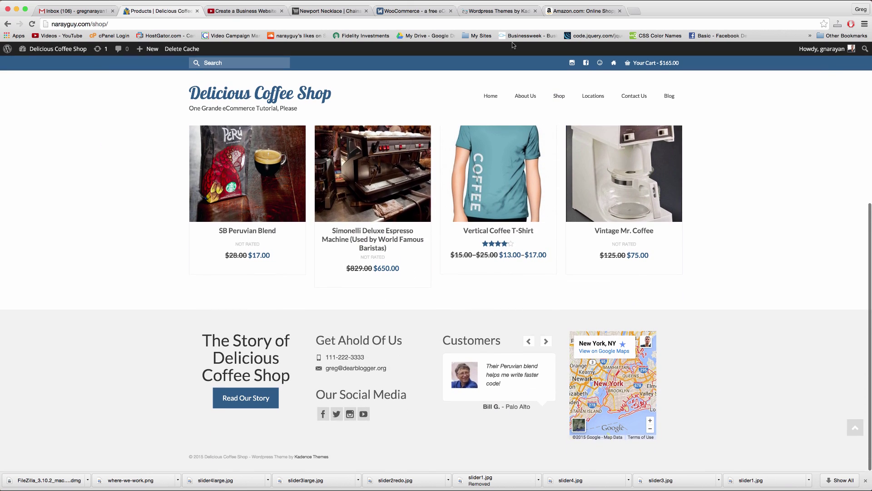
click(309, 8)
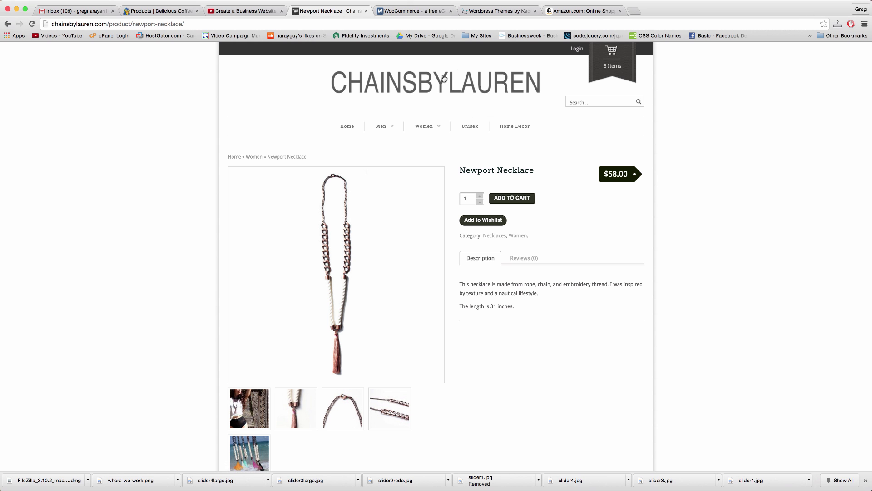
Open the recommended Haggar Cool 18 pant and switch its colour from British Khaki to String Beige.
click(583, 10)
click(249, 284)
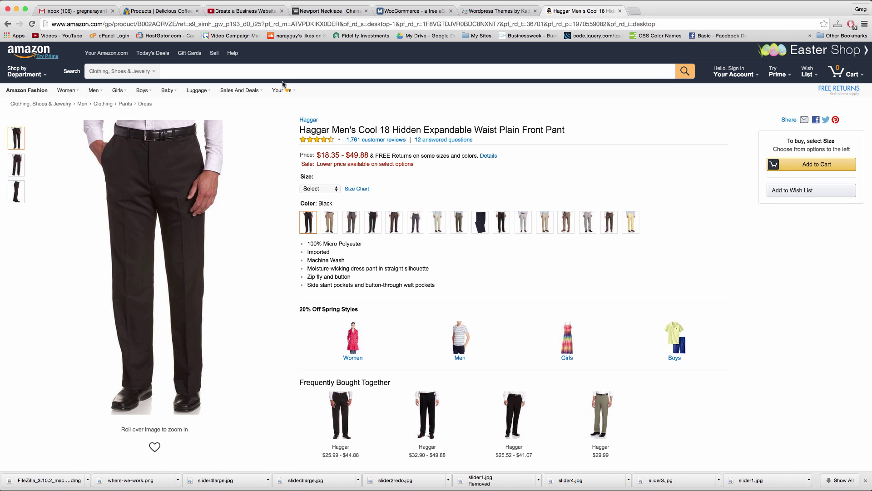
click(331, 227)
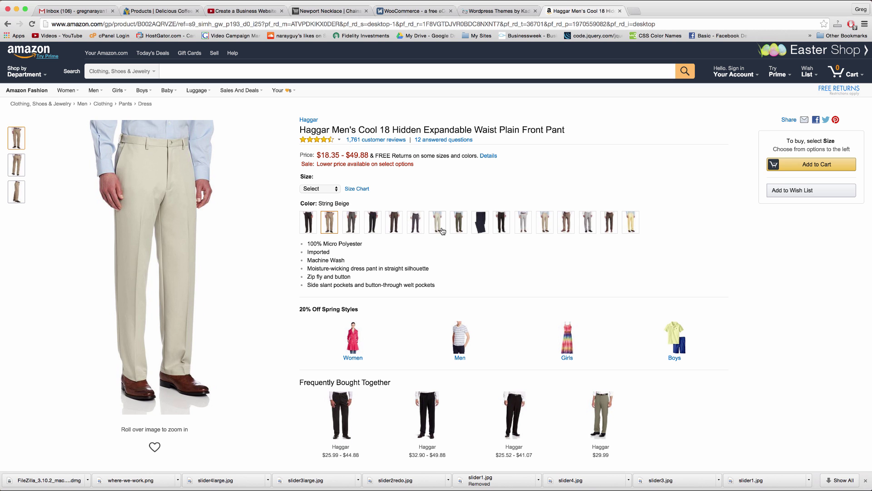
click(440, 229)
scroll(441, 230, down, 5)
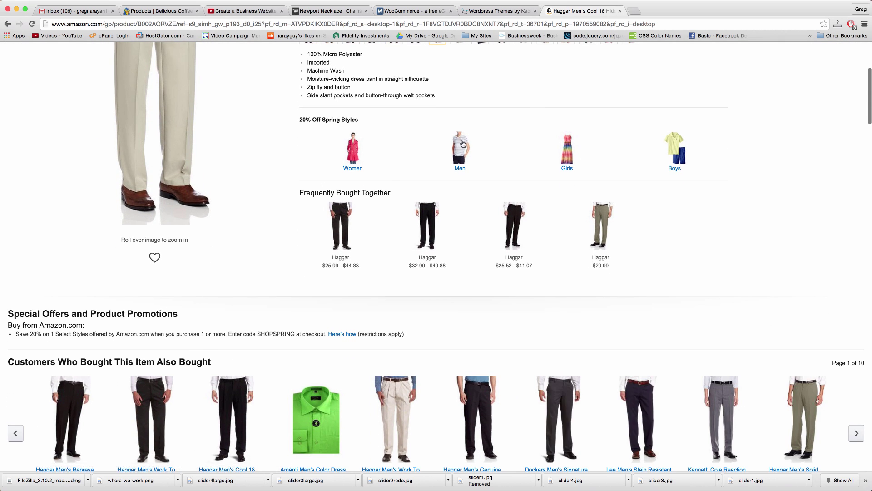
scroll(605, 222, down, 1)
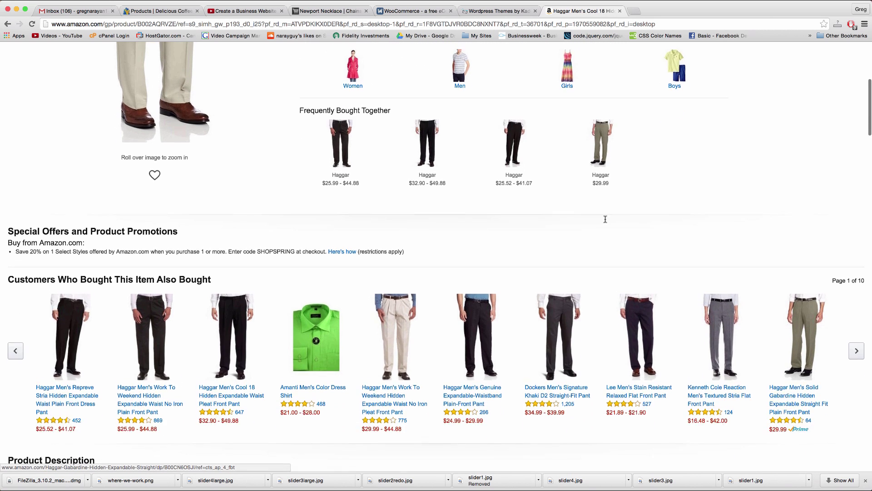
scroll(605, 221, up, 6)
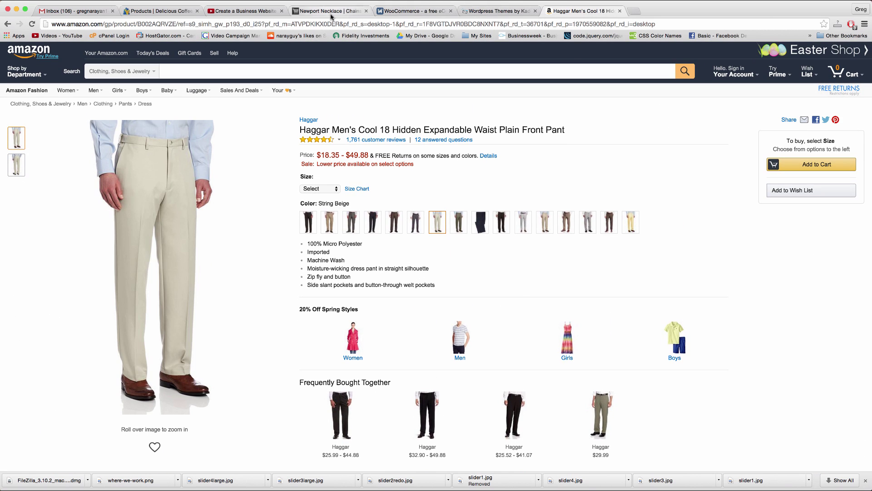
Return to the coffee shop's Vertical Coffee T-Shirt page and scroll down its details.
click(142, 14)
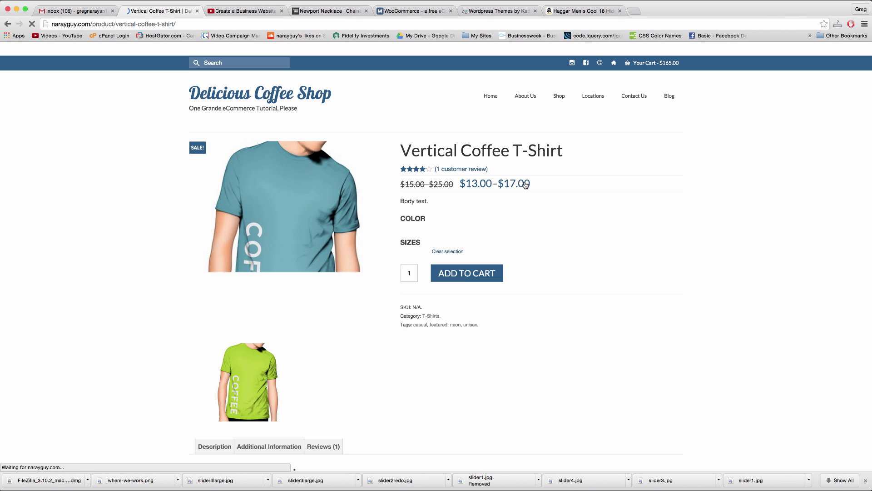
scroll(537, 237, down, 2)
scroll(537, 237, down, 10)
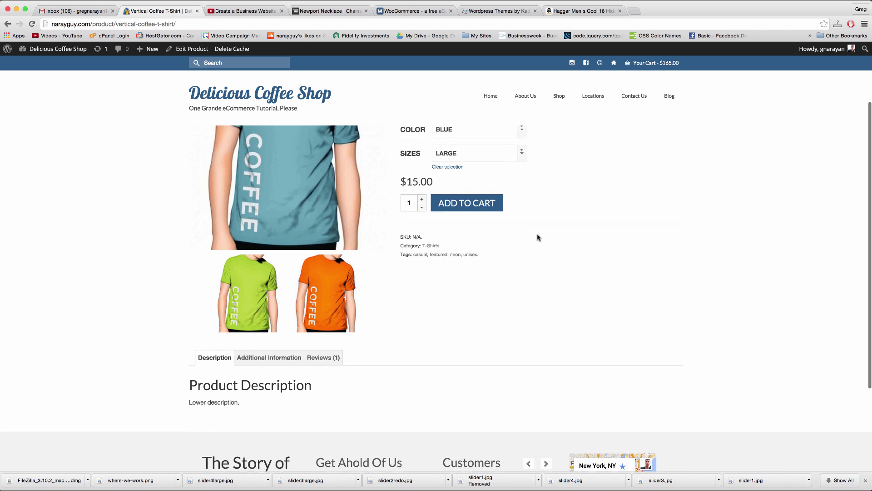
scroll(537, 237, up, 10)
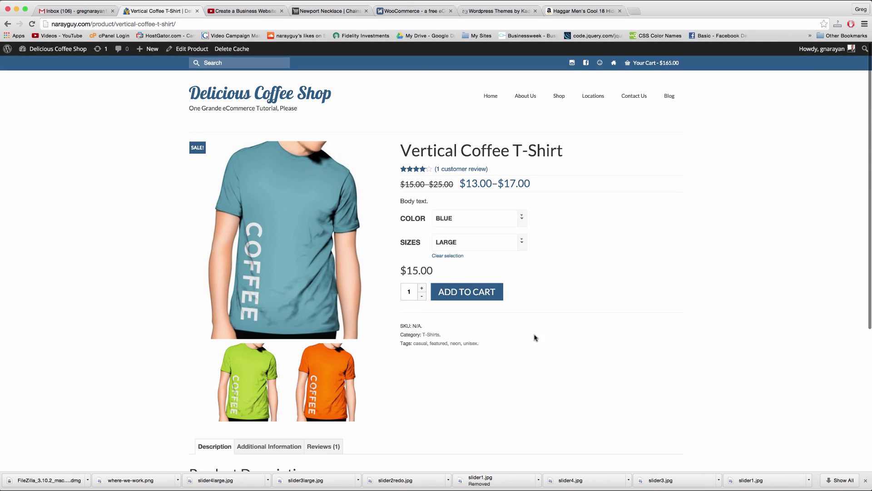
scroll(402, 295, down, 2)
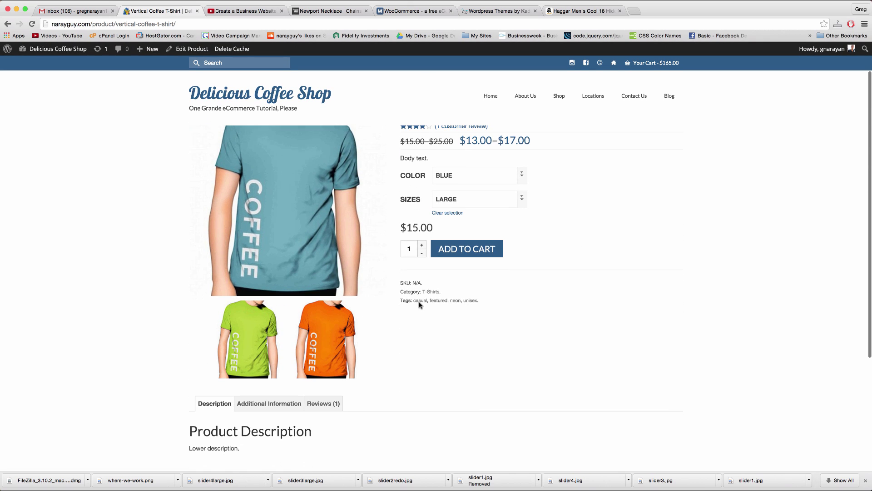
Post a four-star review reading 'this shirt is awesome!' for the T-shirt.
click(320, 403)
scroll(319, 403, down, 5)
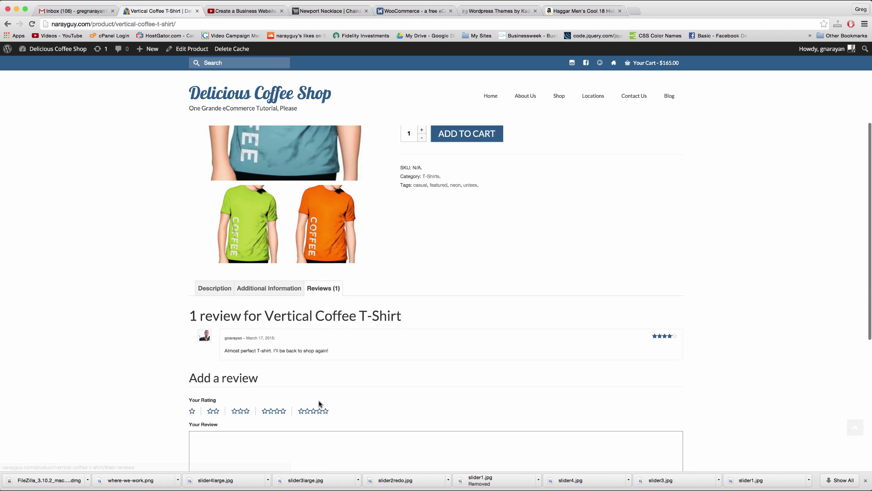
click(319, 401)
click(276, 354)
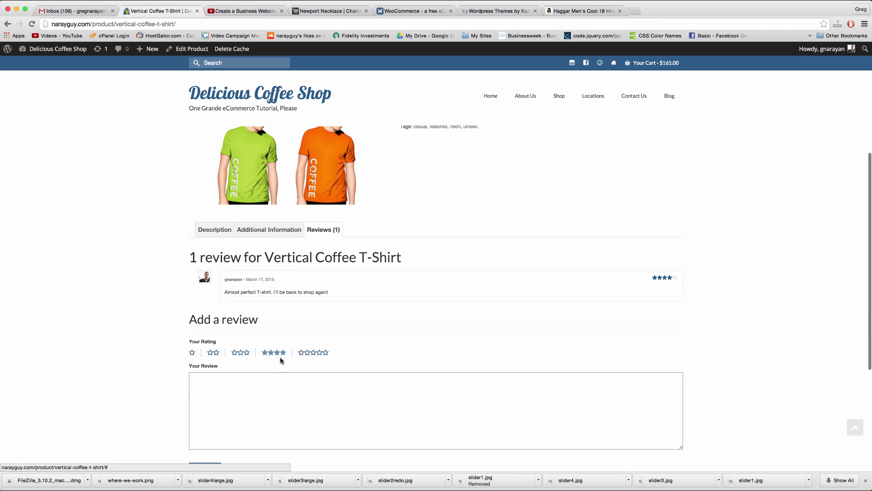
click(283, 397)
text(this shirt is awesome!)
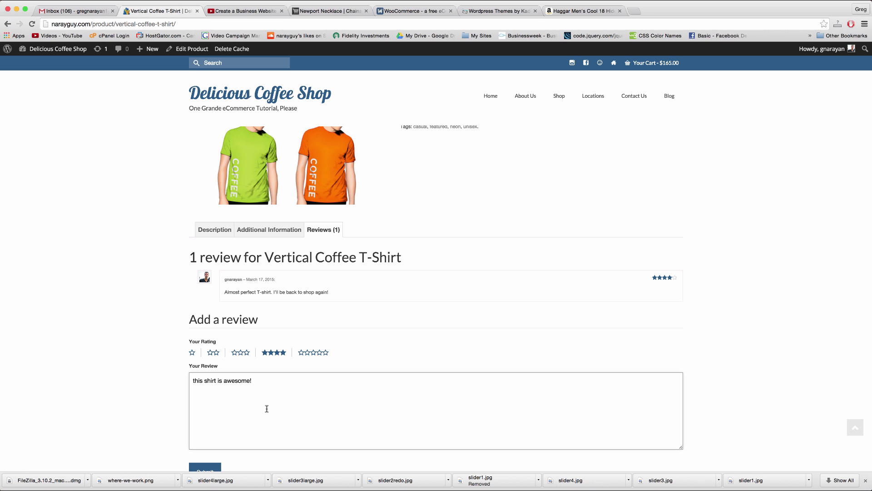
scroll(202, 377, down, 1)
click(203, 449)
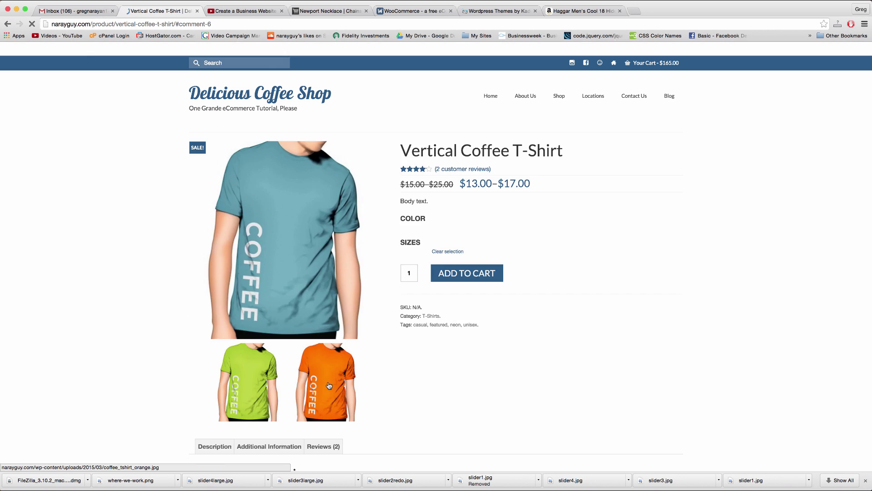
View the enlarged green and orange T-shirt photos, then close the gallery.
scroll(330, 218, up, 3)
scroll(331, 220, up, 10)
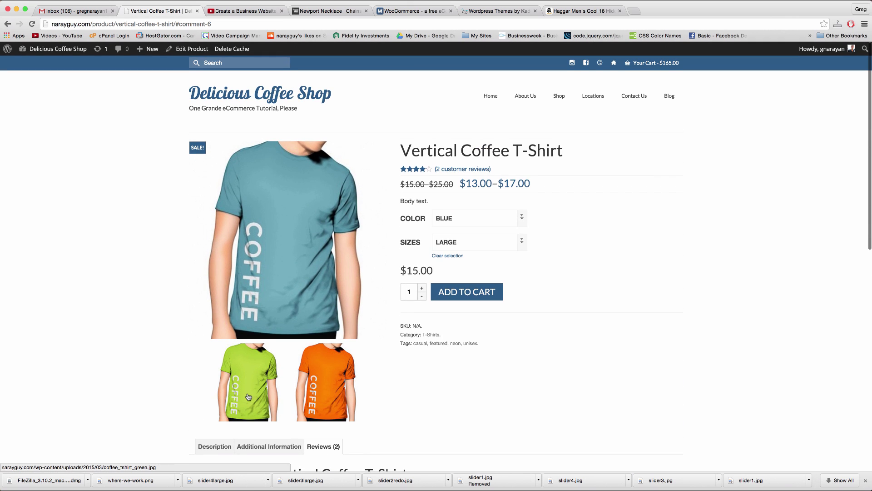
click(249, 395)
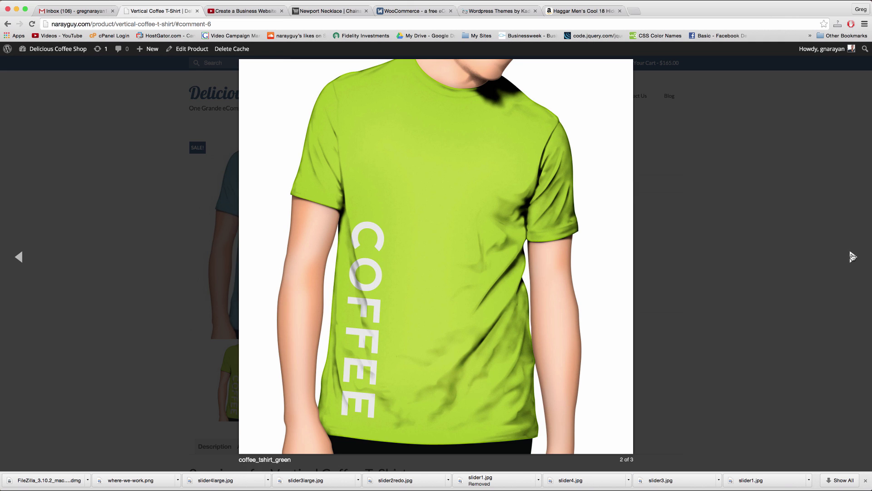
click(852, 257)
click(750, 267)
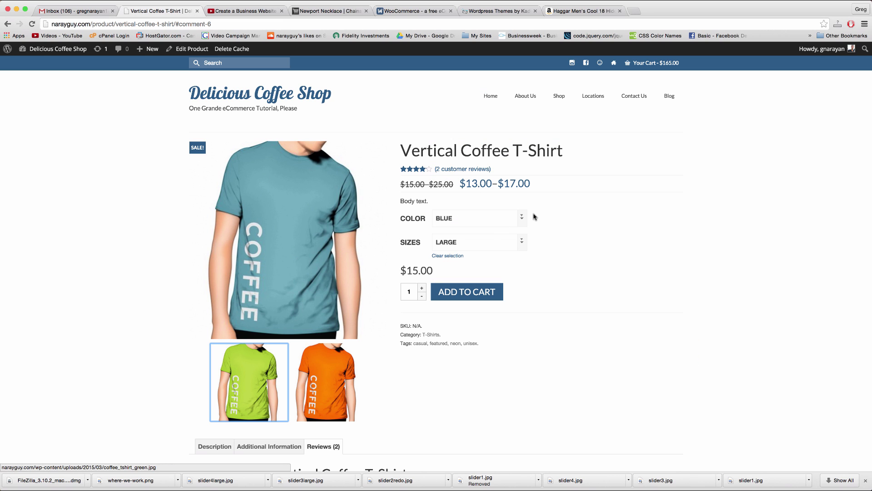
Choose size marge and quantity 3, then add the T-shirts to the cart, totalling $210.00.
click(524, 240)
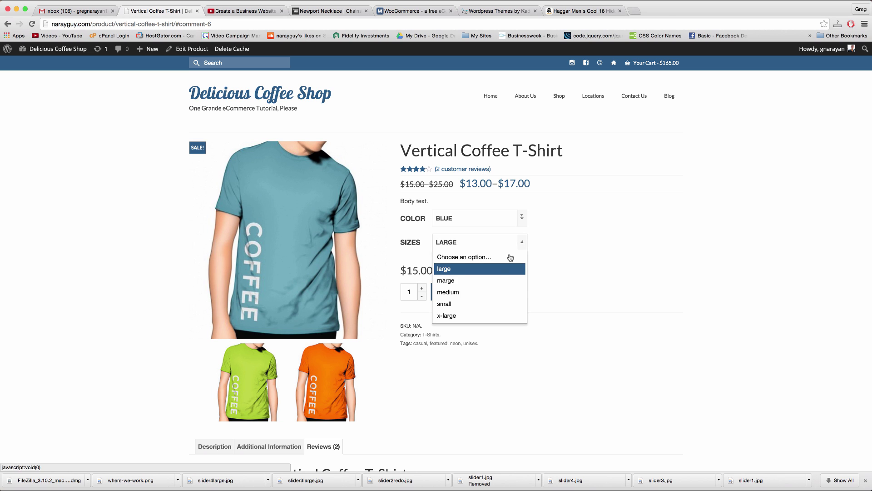
click(477, 296)
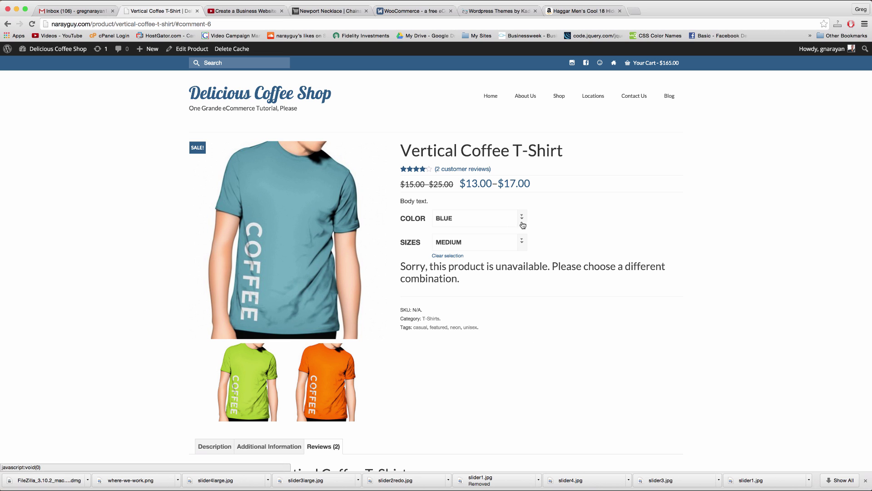
click(524, 243)
click(502, 278)
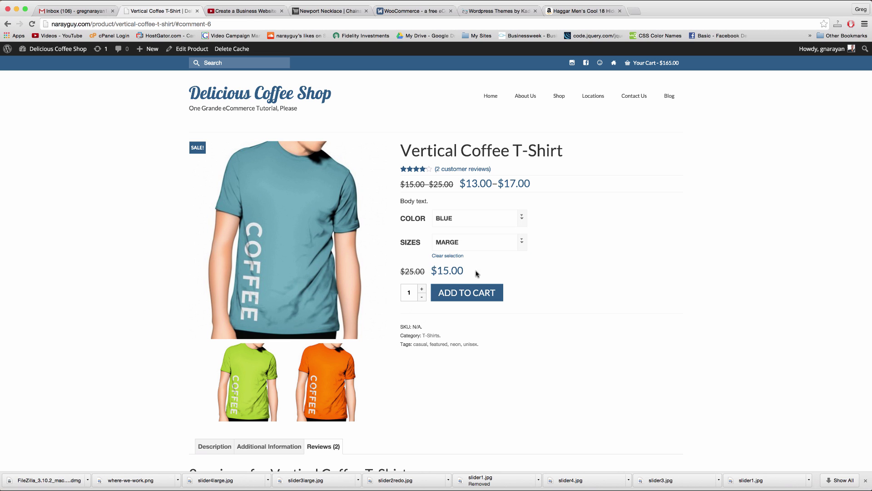
click(421, 288)
click(422, 289)
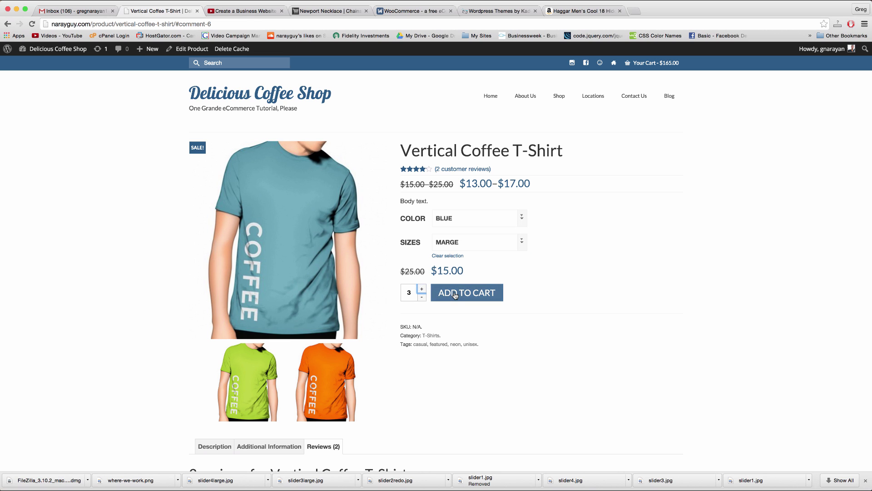
click(455, 294)
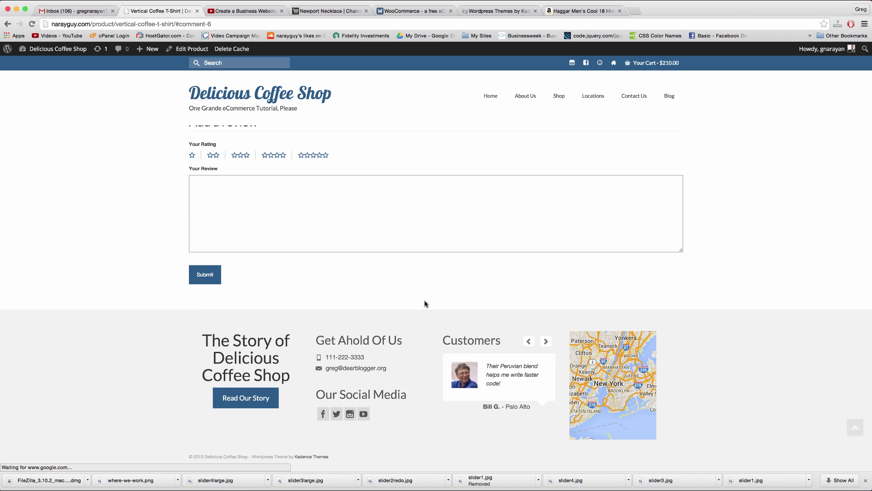
scroll(454, 216, up, 15)
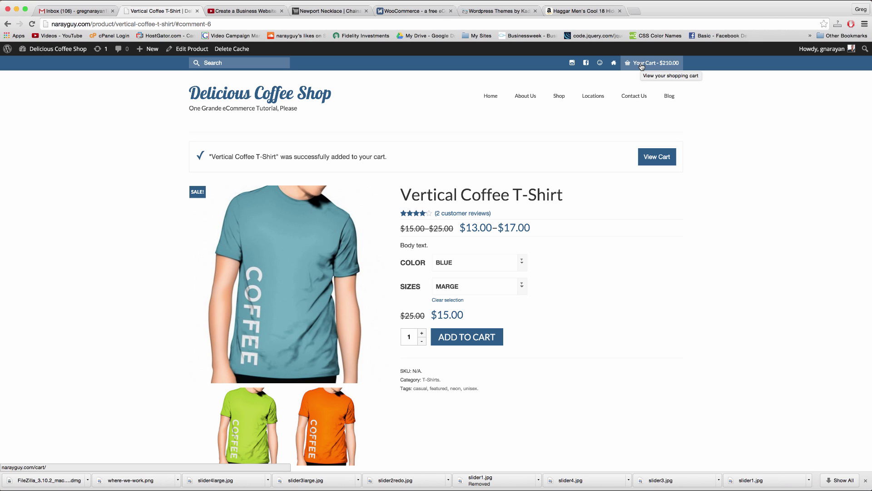
Open the cart and remove the row of three Marge T-shirts.
click(641, 66)
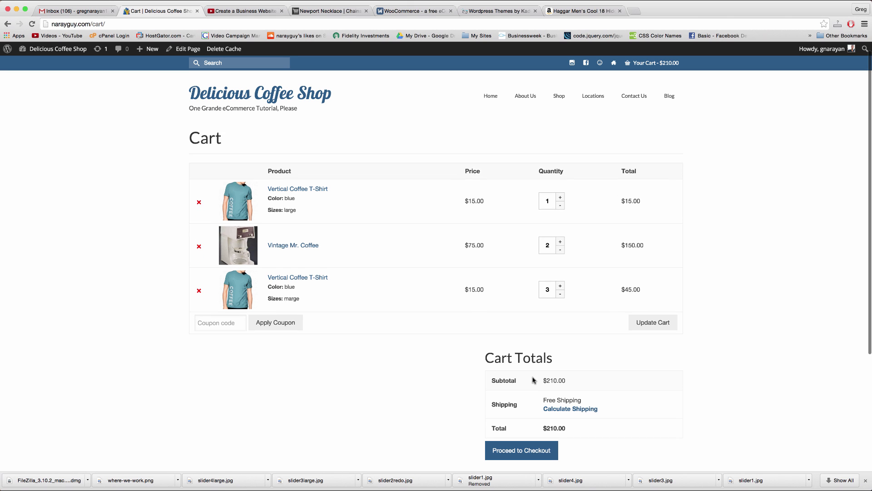
scroll(533, 377, down, 3)
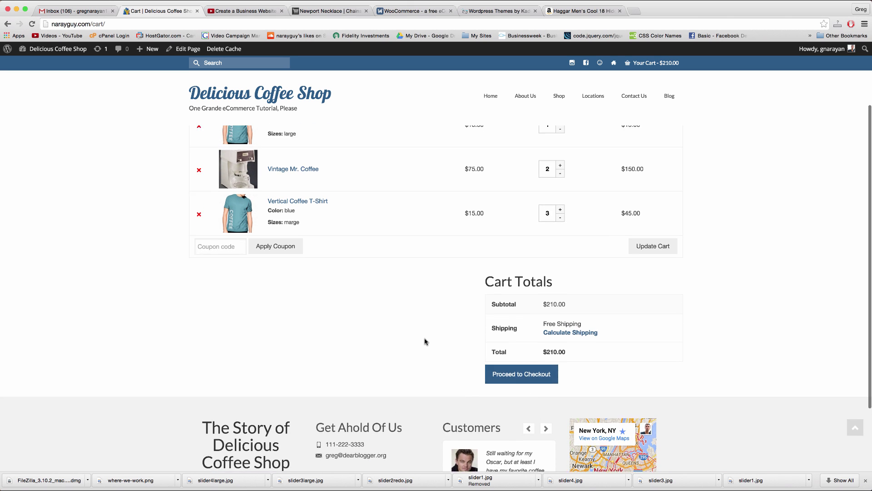
scroll(424, 342, up, 3)
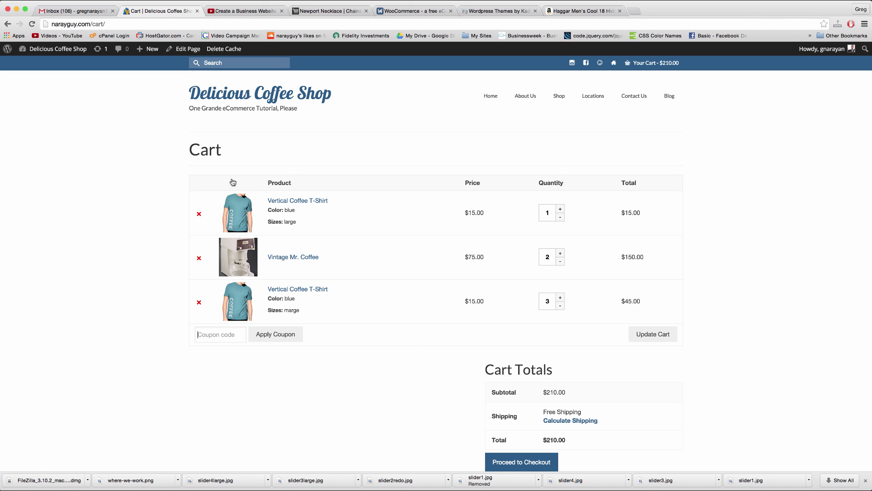
scroll(413, 312, down, 1)
scroll(413, 311, up, 1)
click(199, 301)
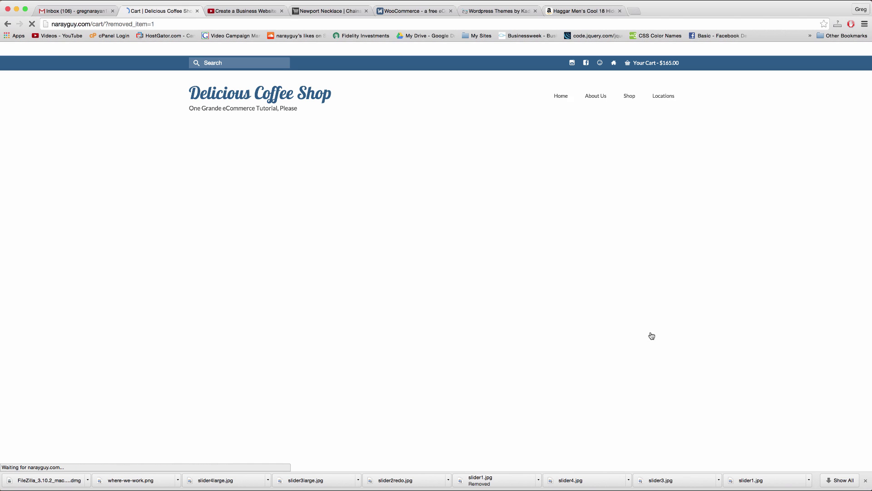
Apply the freebie coupon and update the cart to one Vintage Mr. Coffee, totalling $4.50.
scroll(633, 338, down, 3)
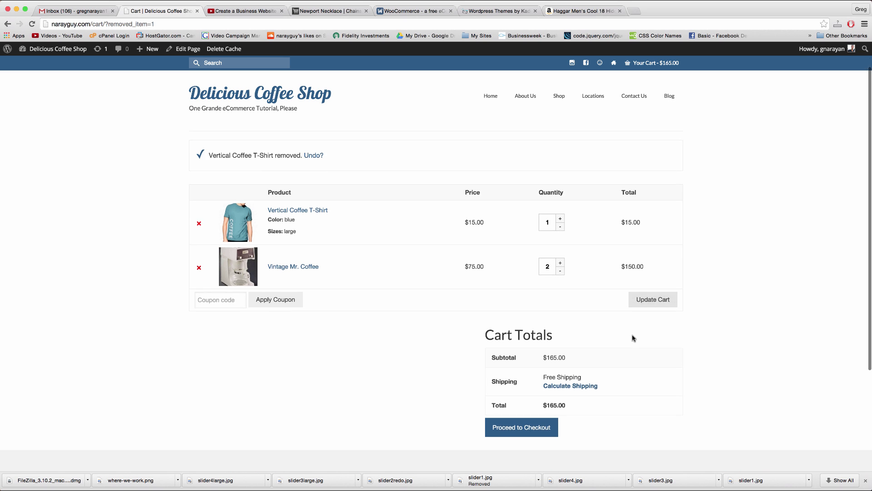
scroll(500, 181, up, 3)
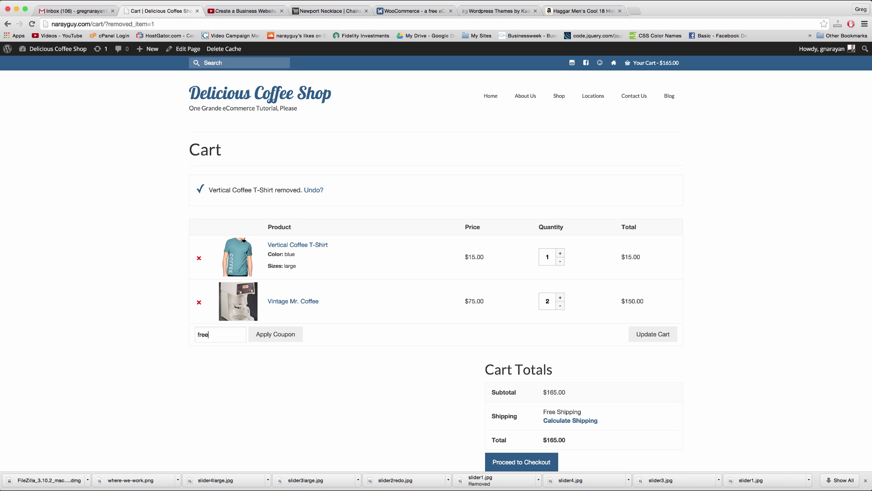
click(288, 330)
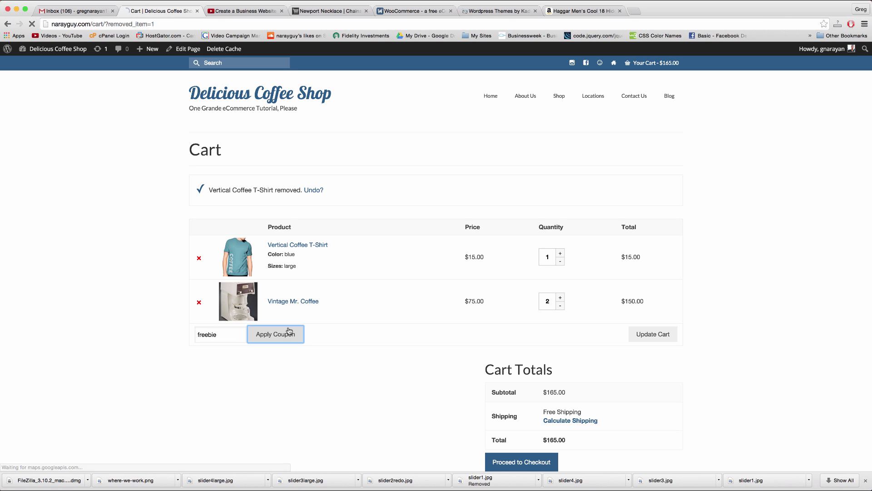
scroll(516, 363, down, 4)
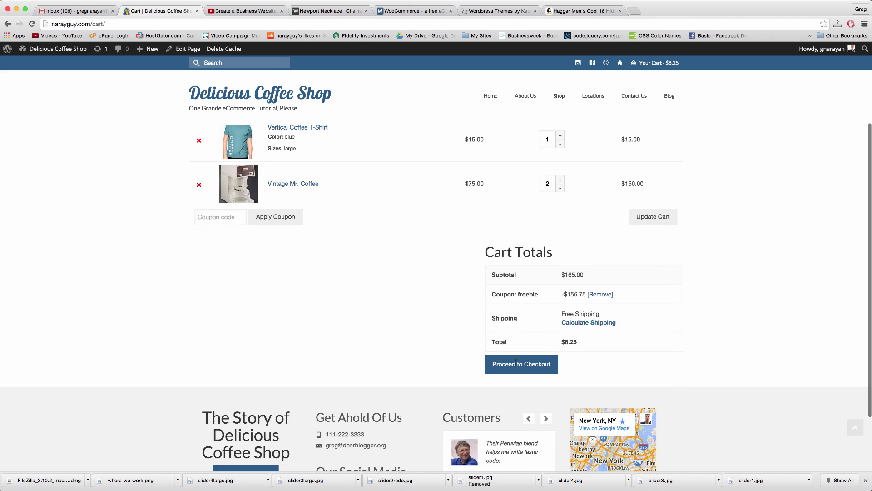
scroll(492, 304, up, 5)
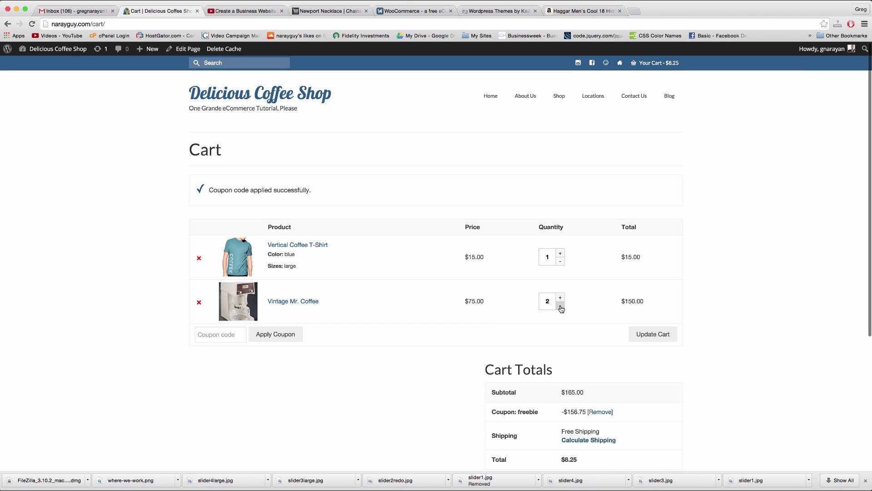
click(654, 335)
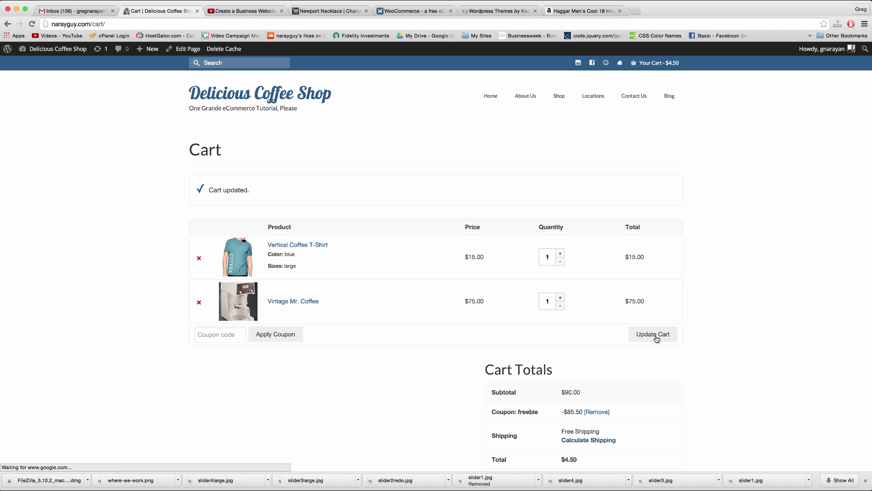
scroll(735, 331, down, 8)
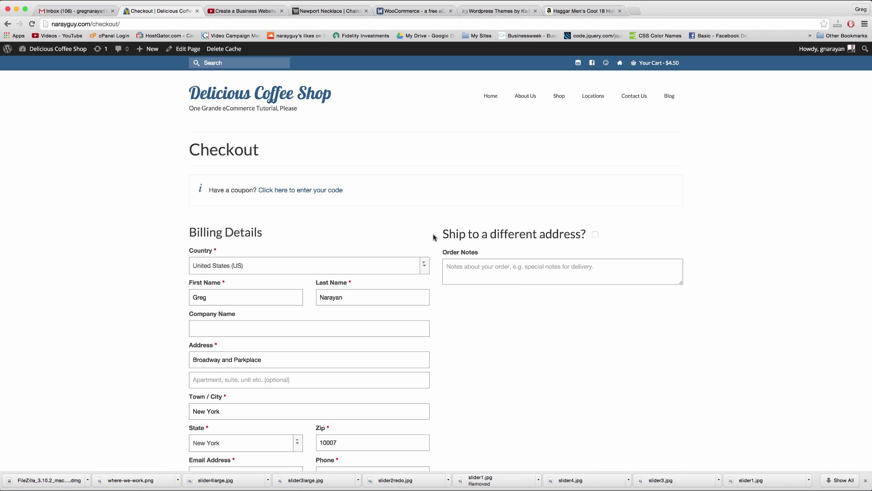
Look over the prefilled billing details on the checkout form.
scroll(433, 237, down, 3)
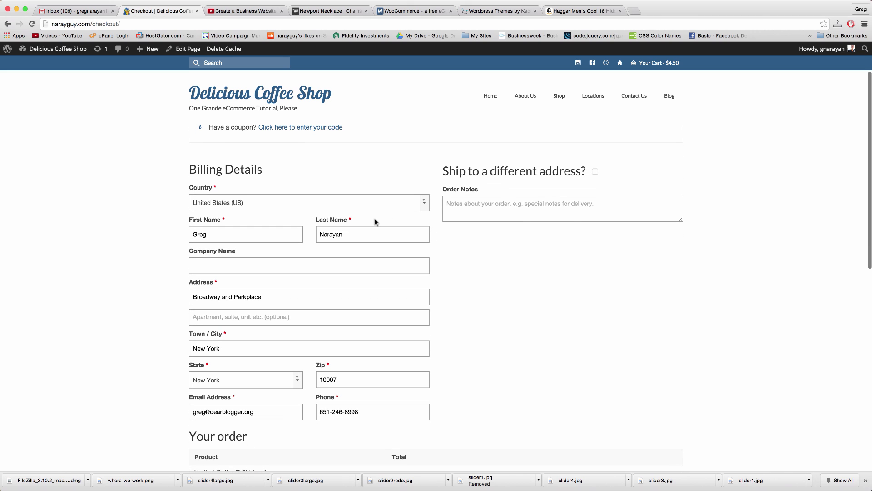
click(364, 229)
click(366, 236)
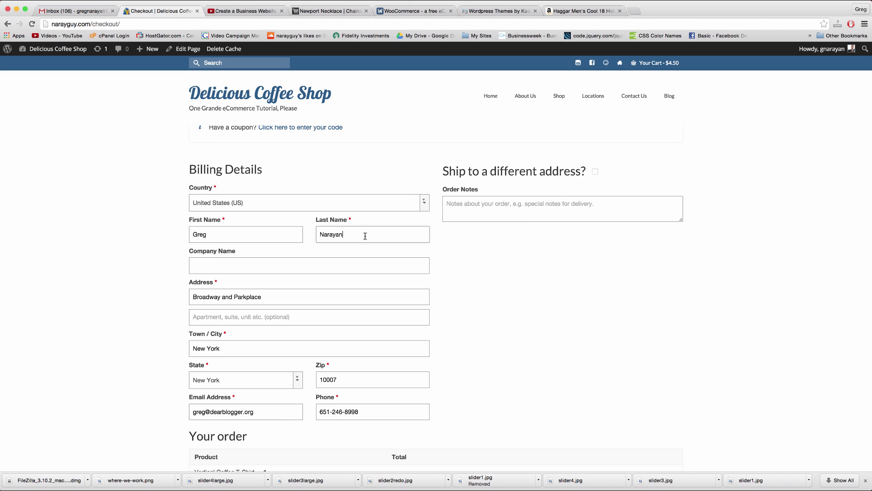
scroll(360, 242, up, 3)
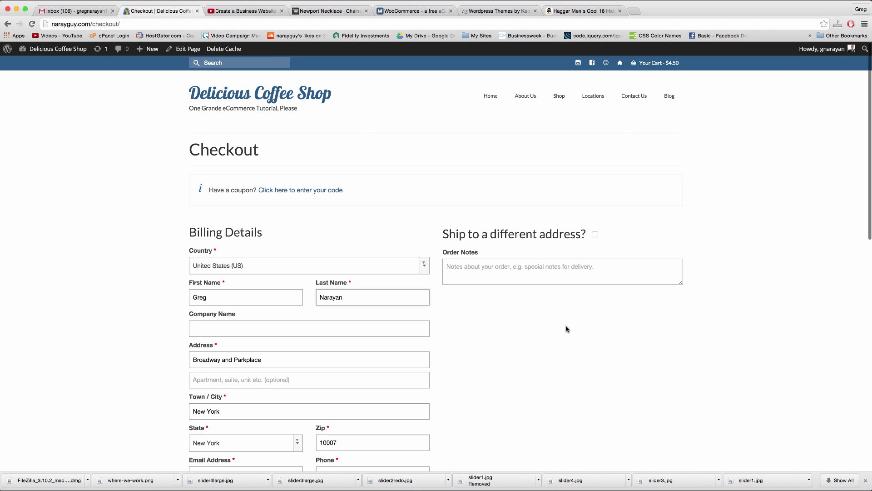
scroll(566, 327, down, 5)
scroll(566, 325, down, 5)
scroll(567, 325, up, 10)
scroll(478, 325, down, 5)
scroll(547, 277, down, 12)
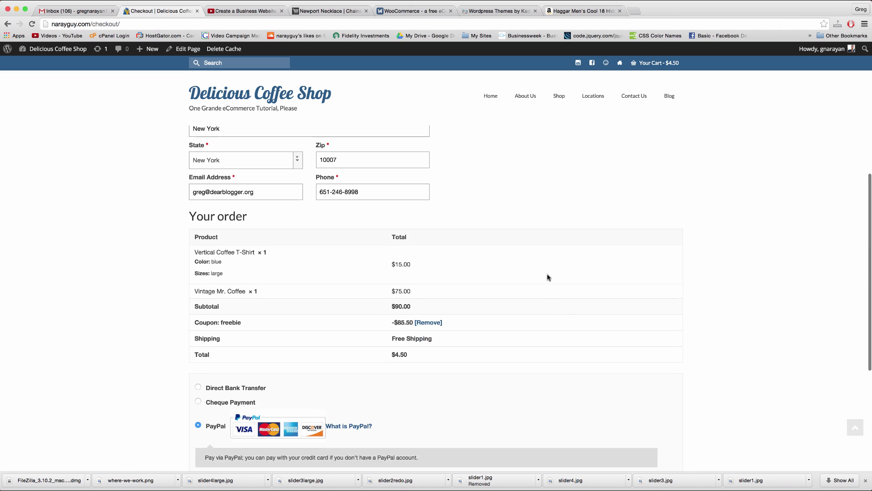
scroll(548, 277, down, 4)
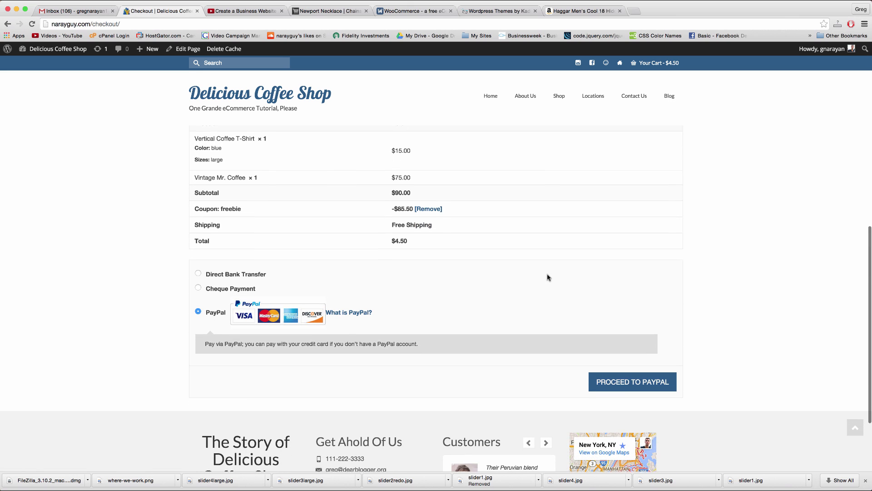
Try each payment method, settle on PayPal, and send the $4.50 order to PayPal.
click(198, 286)
click(198, 272)
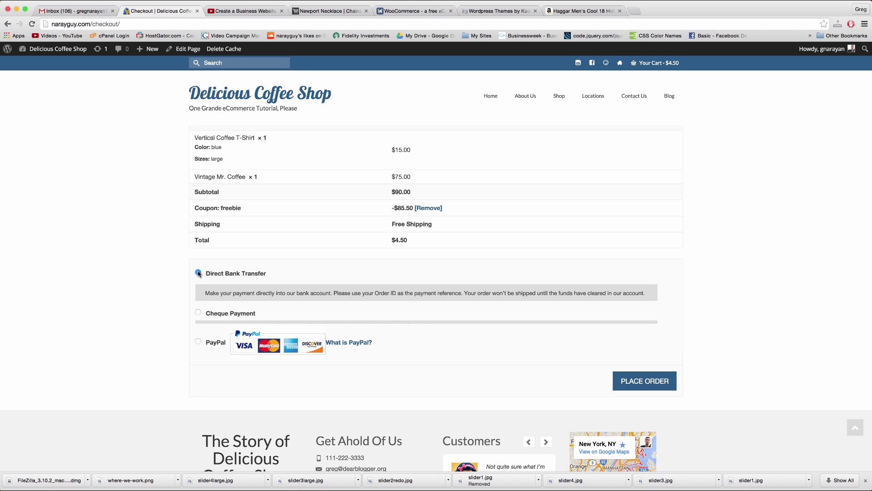
click(198, 318)
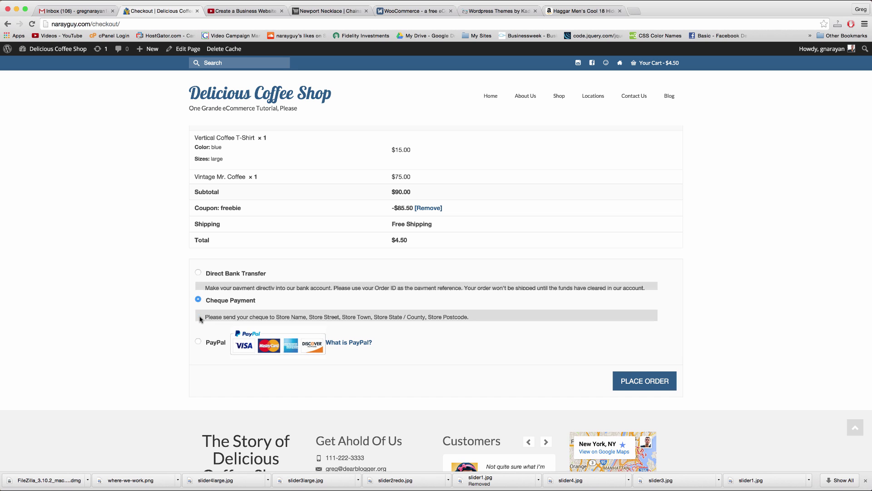
click(199, 342)
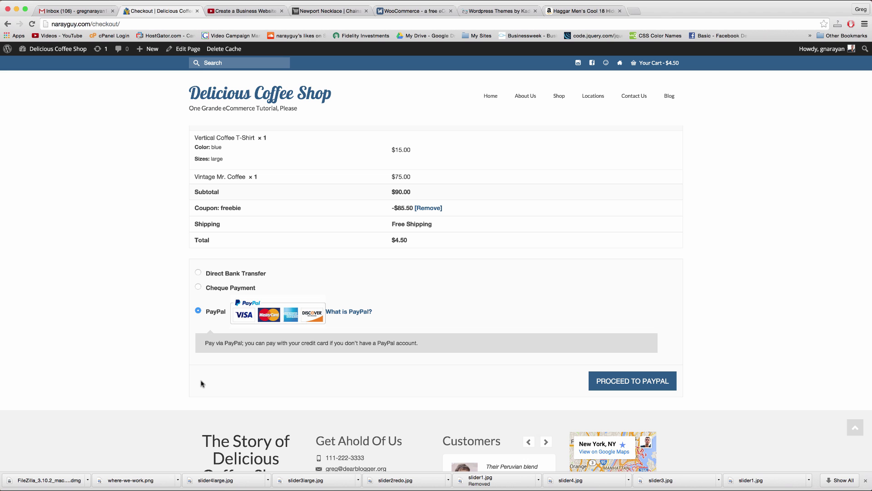
scroll(377, 413, up, 2)
scroll(376, 414, up, 10)
scroll(376, 413, down, 15)
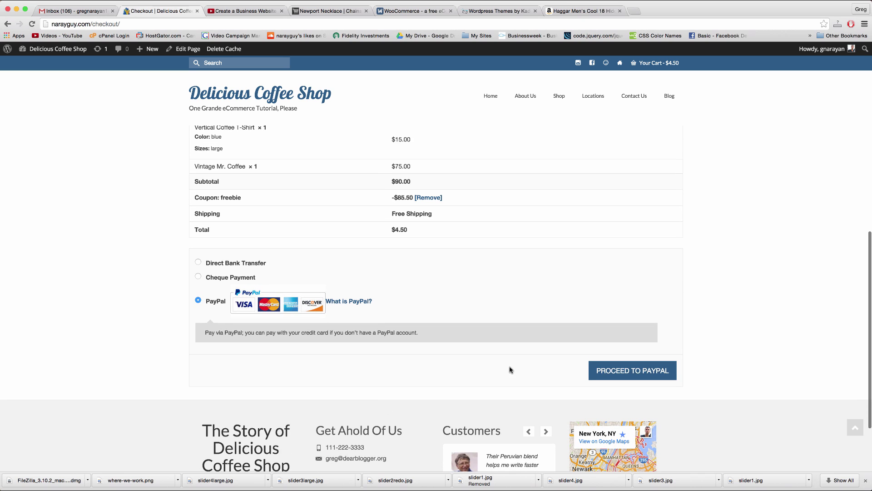
click(633, 371)
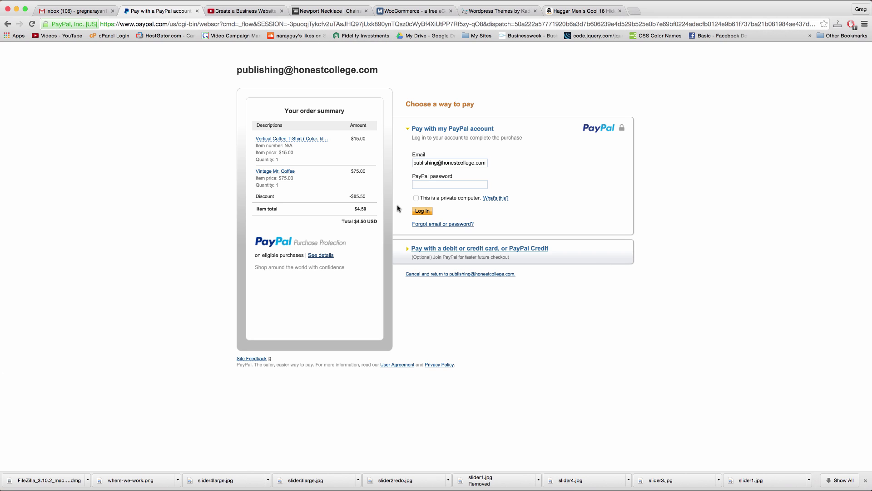
Choose to pay the PayPal order with a debit or credit card instead of logging in.
click(431, 183)
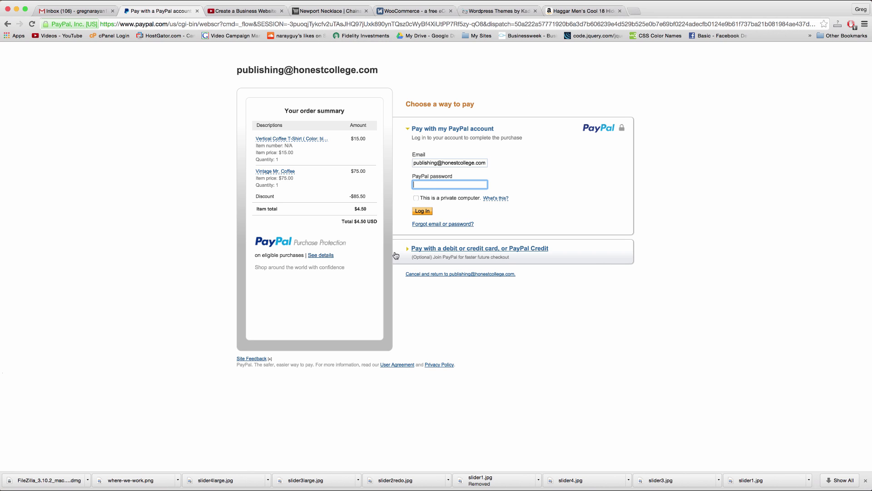
click(477, 251)
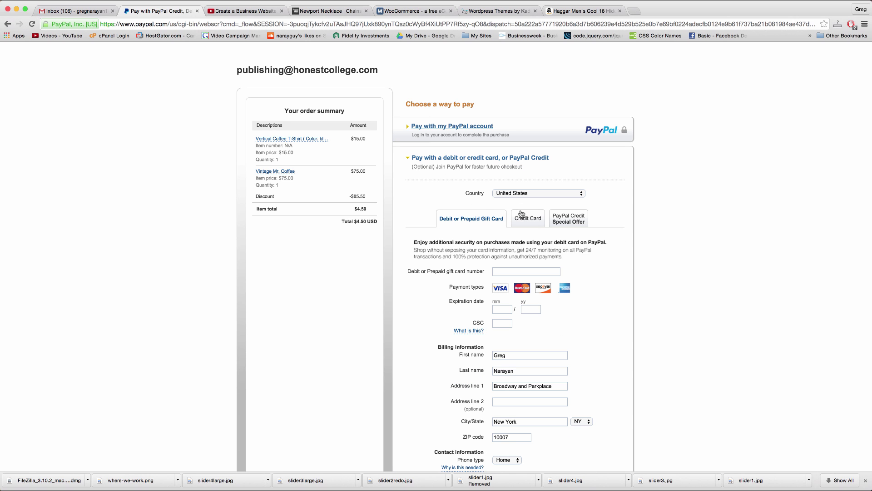
click(529, 218)
Fill in the card number, expiration date and security code, and check the $4.50 USD amount.
click(511, 242)
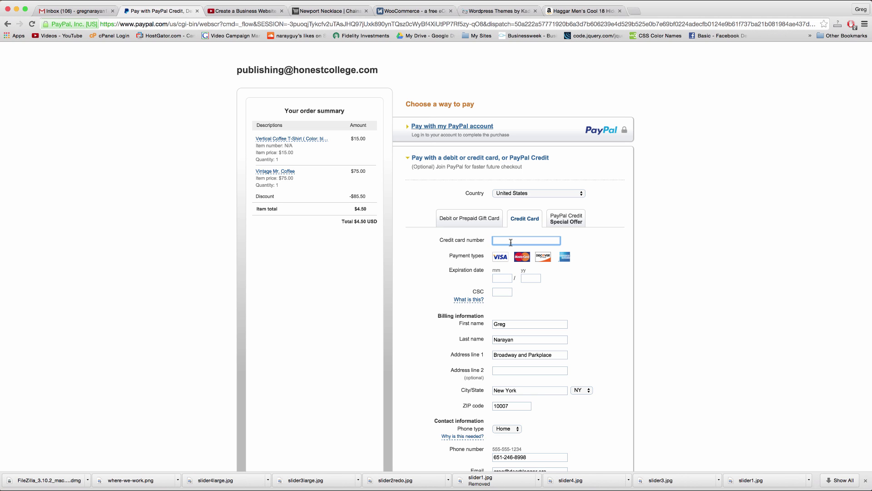
click(497, 279)
click(521, 278)
click(512, 291)
click(537, 278)
click(511, 278)
click(517, 239)
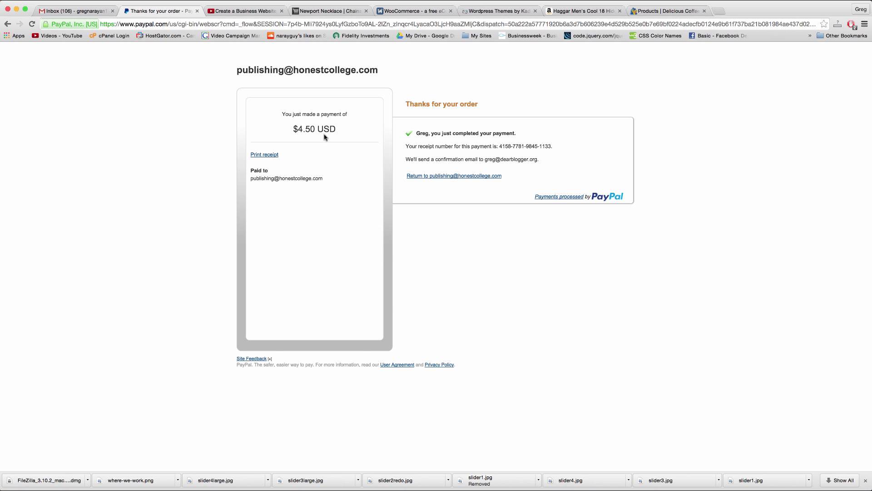
double_click(307, 130)
double_click(322, 131)
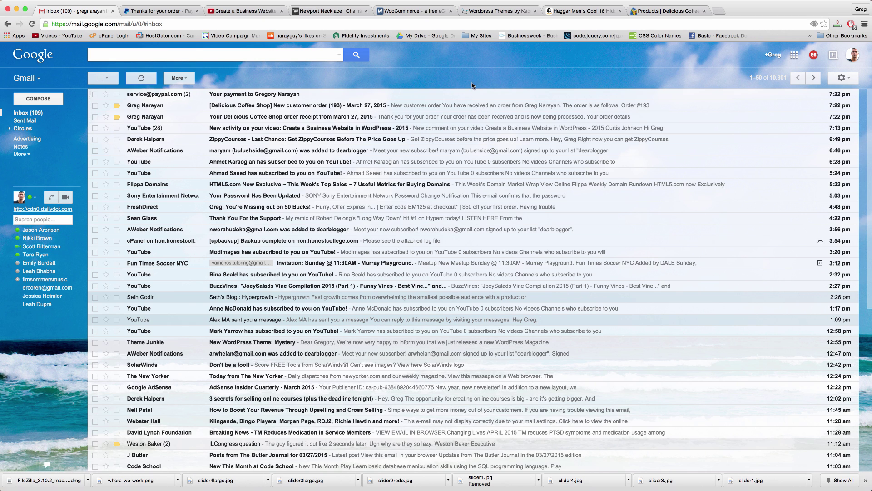
Glance at the PayPal email, then open the Delicious Coffee Shop new order email.
click(276, 94)
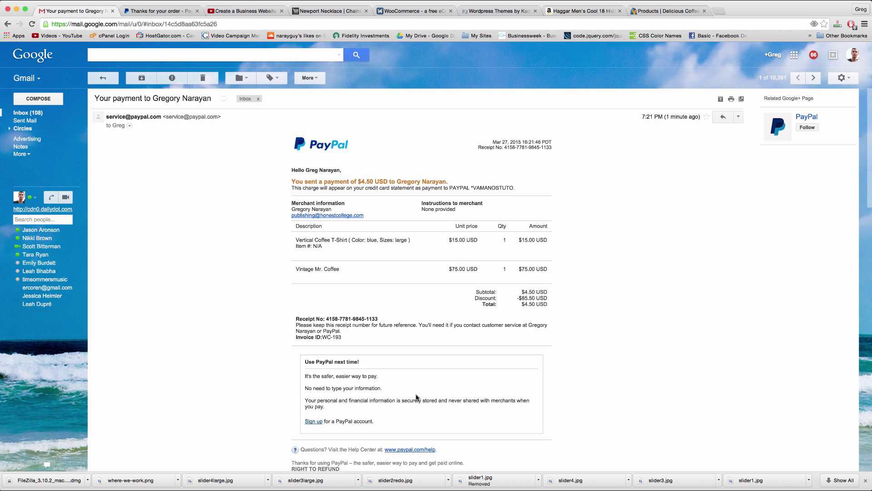
click(40, 114)
click(311, 106)
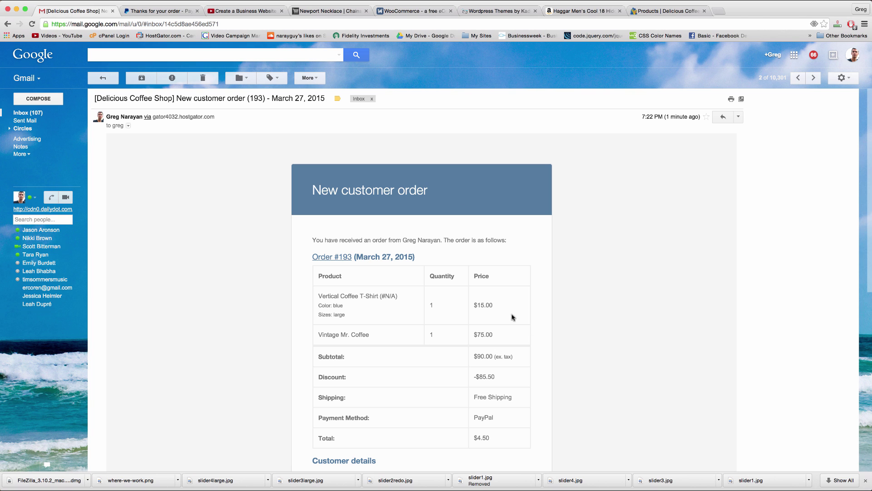
double_click(406, 243)
triple_click(429, 244)
Review order #193's $4.50 total, then go back to the inbox.
scroll(429, 244, down, 2)
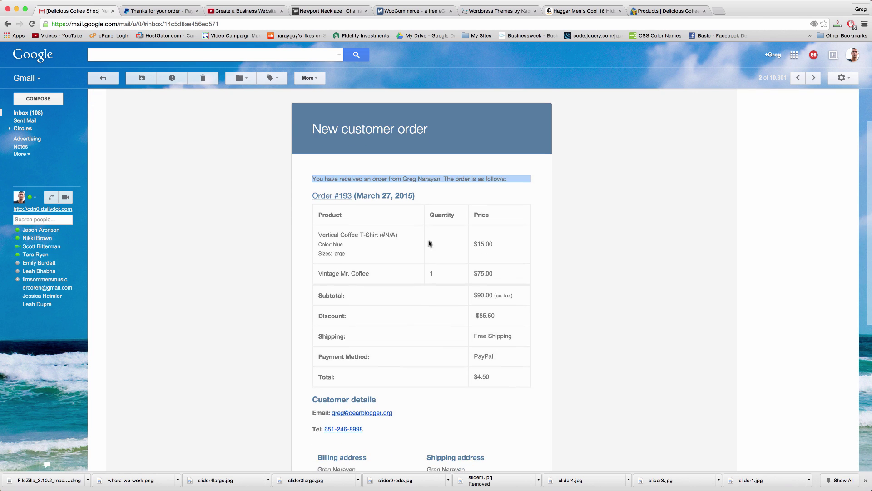
click(444, 356)
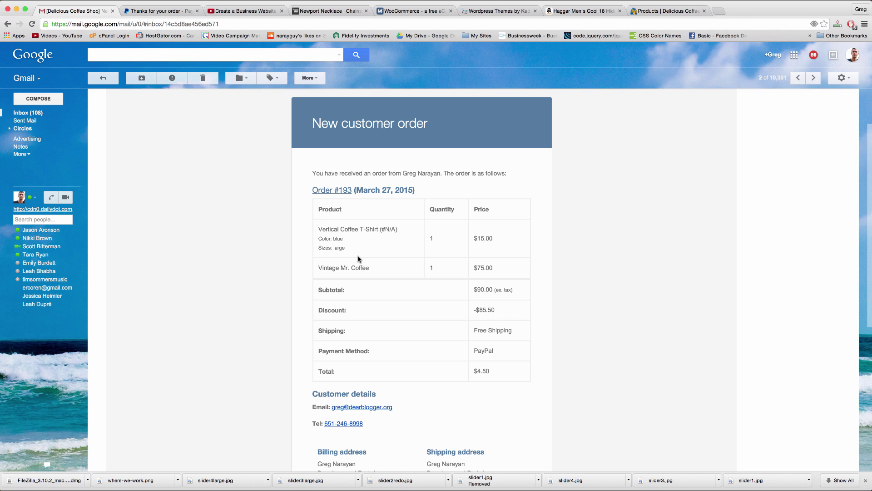
scroll(436, 273, down, 3)
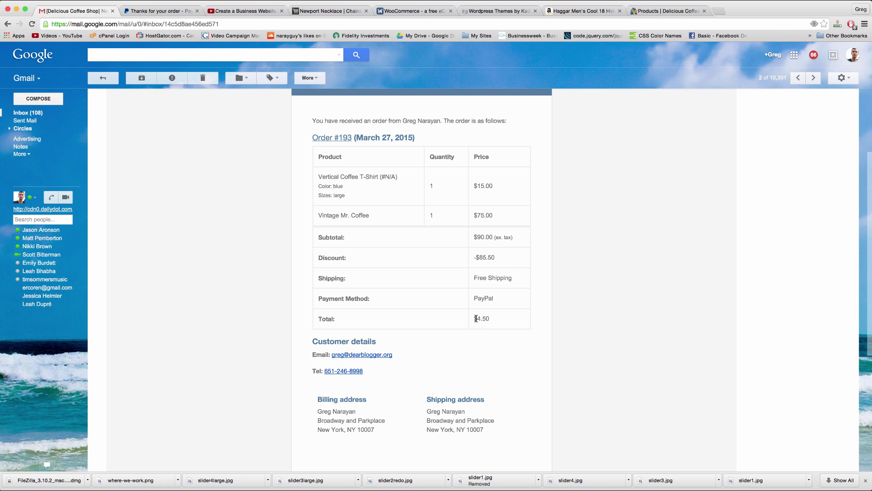
double_click(476, 318)
scroll(495, 323, up, 2)
scroll(495, 322, up, 5)
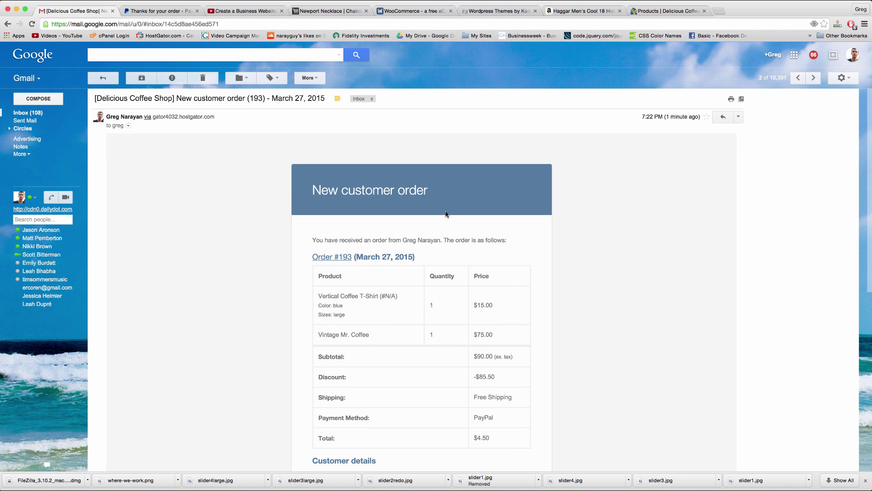
click(39, 114)
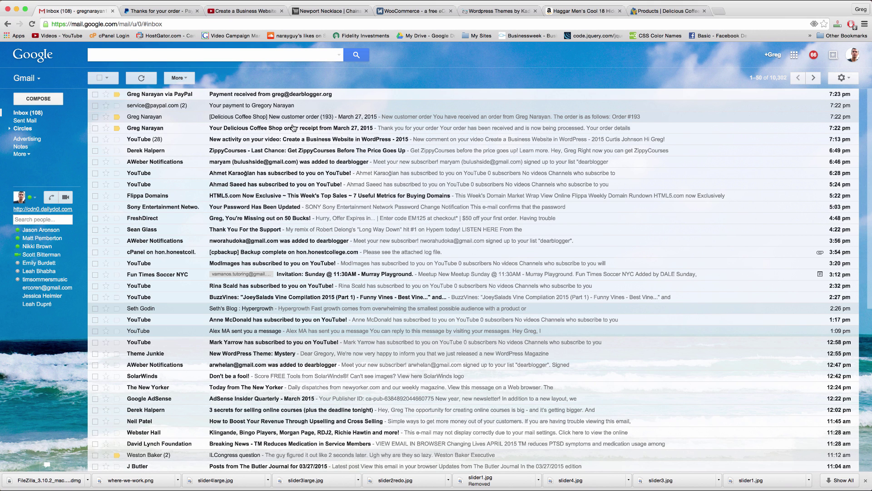
click(293, 128)
scroll(416, 159, down, 3)
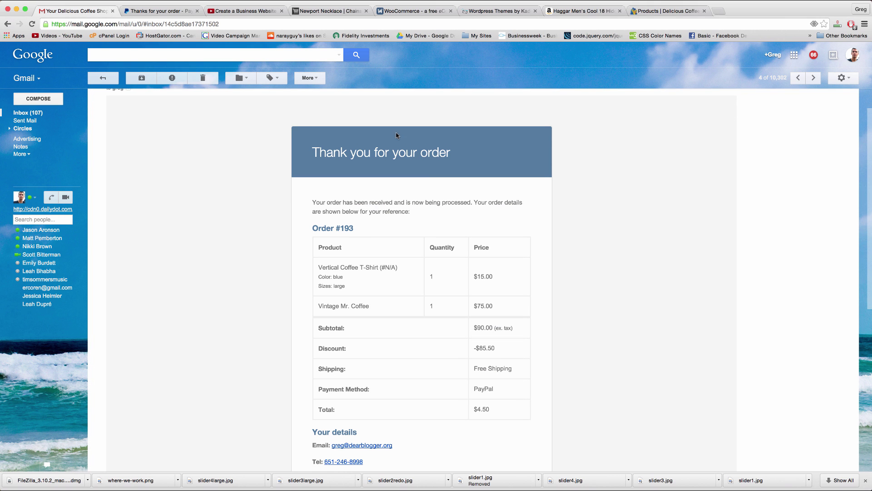
scroll(433, 362, down, 3)
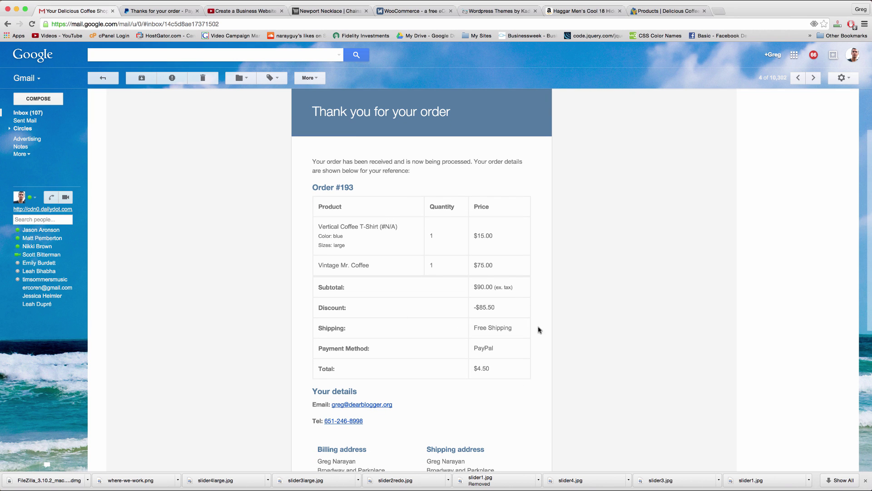
scroll(373, 322, down, 1)
scroll(374, 322, down, 3)
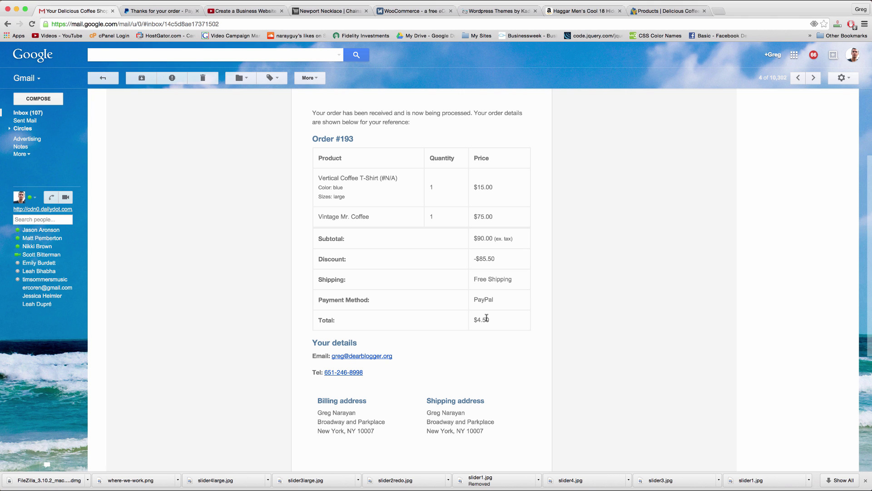
scroll(455, 282, up, 10)
key(u)
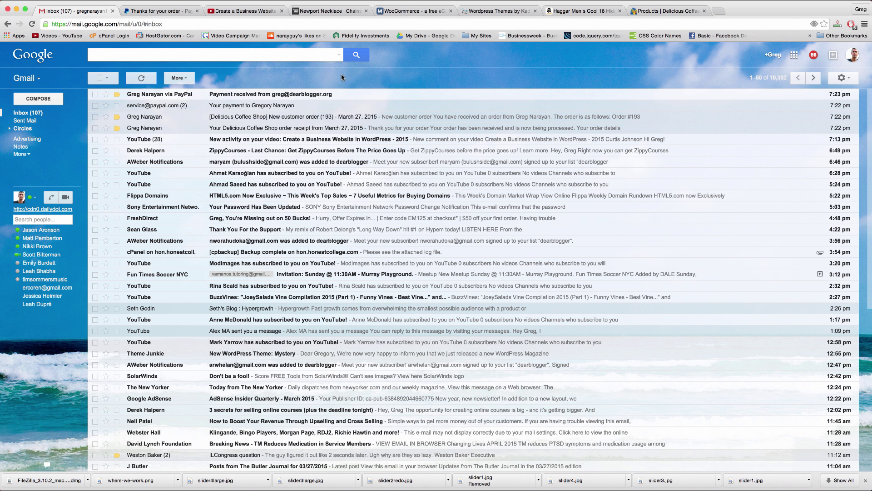
Read PayPal's $4.50 payment-received email for invoice WC-193, then switch to the Products tab.
click(246, 94)
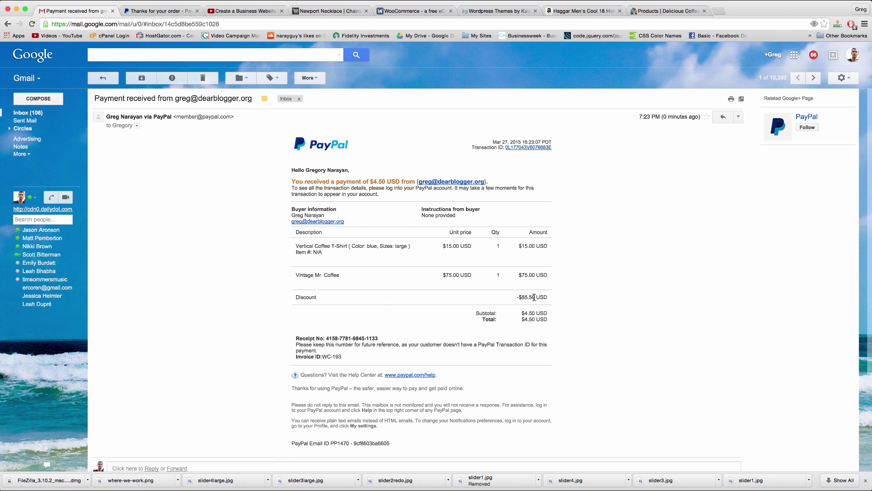
scroll(553, 341, down, 3)
scroll(553, 341, up, 3)
scroll(227, 309, down, 1)
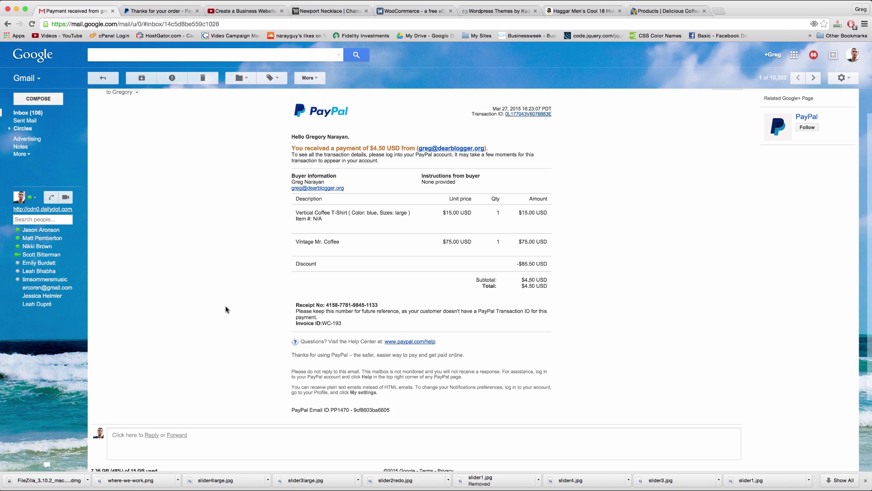
scroll(412, 247, up, 2)
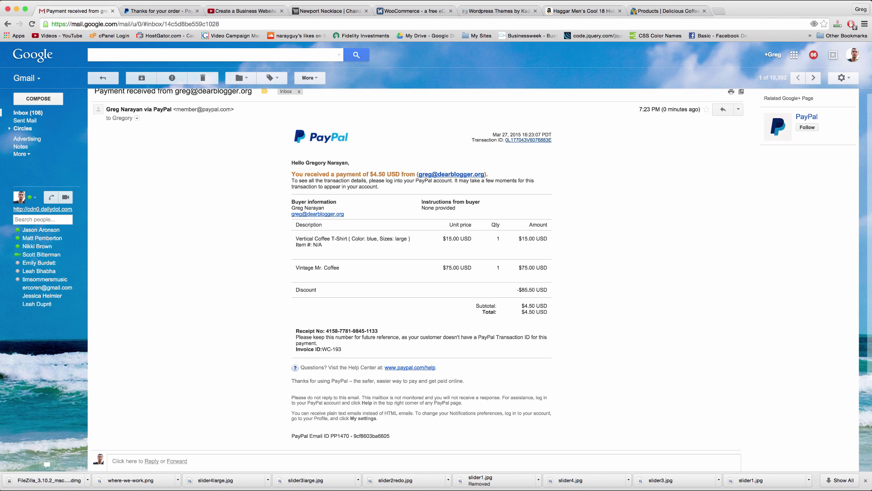
key(ctrl+shift+Tab)
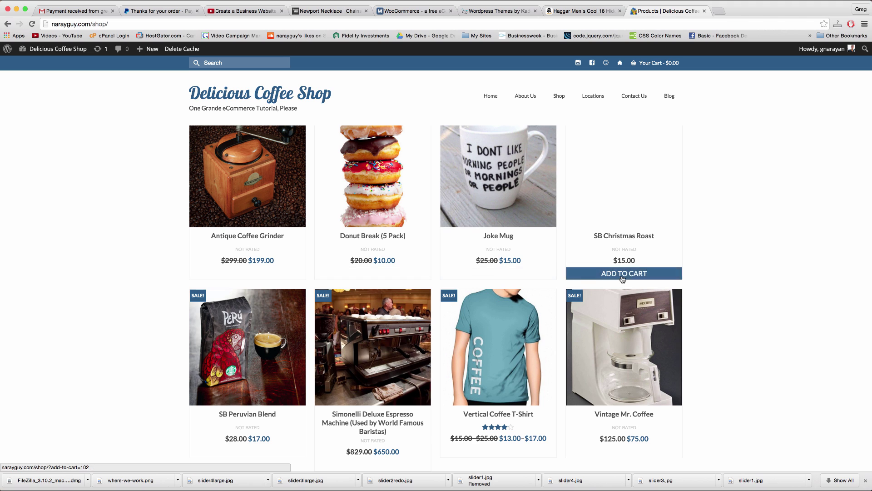
Add SB Christmas Roast to the cart and proceed to checkout.
click(624, 273)
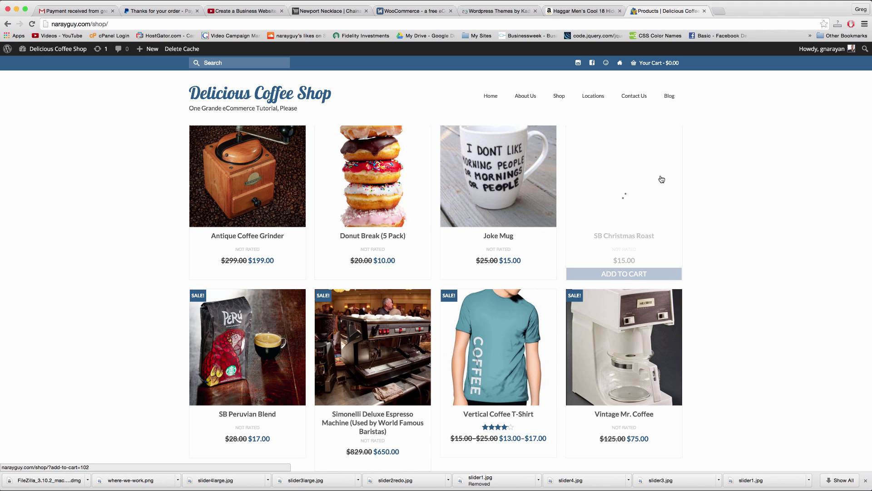
click(663, 68)
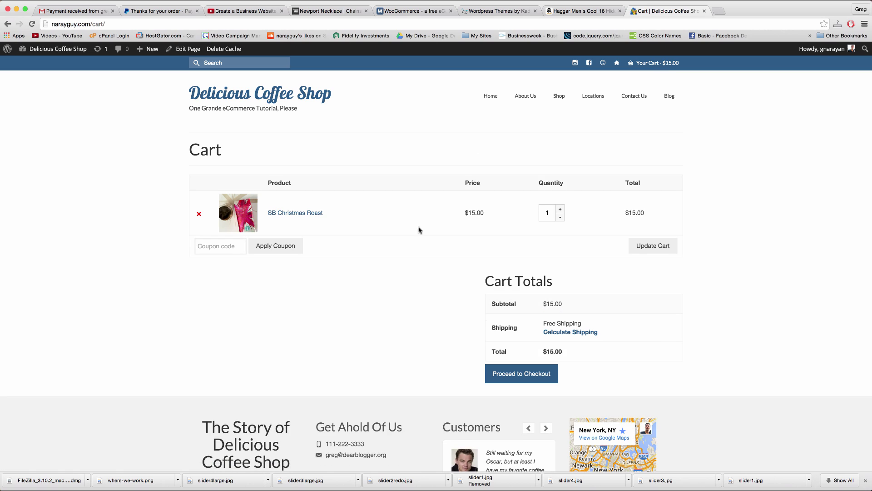
click(224, 248)
click(530, 378)
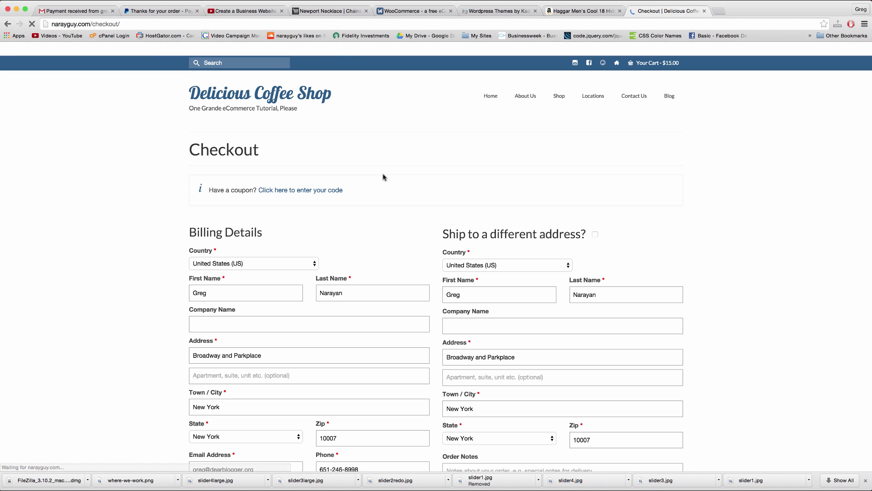
Review the $15.00 checkout form, then open the admin Products list.
scroll(453, 197, down, 5)
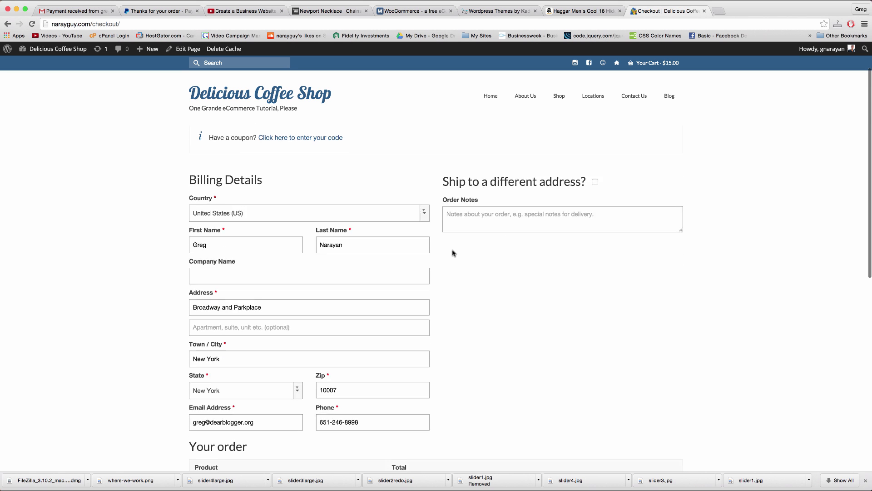
scroll(526, 222, down, 6)
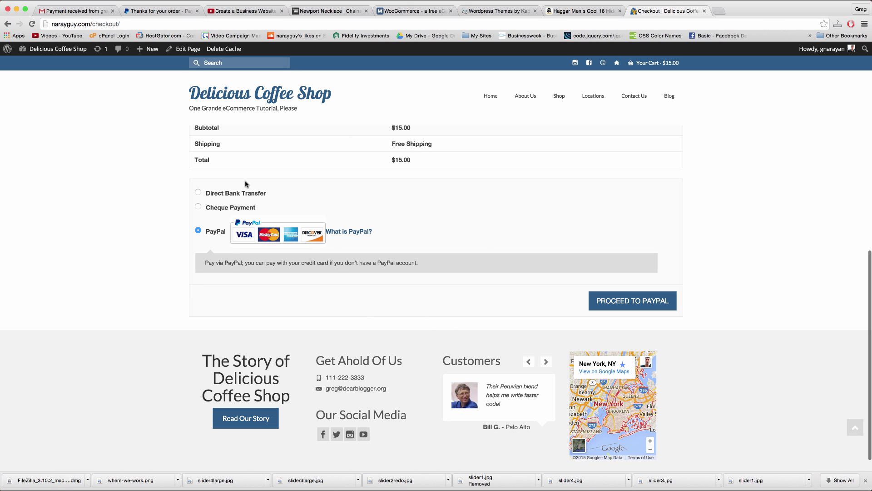
scroll(454, 272, up, 7)
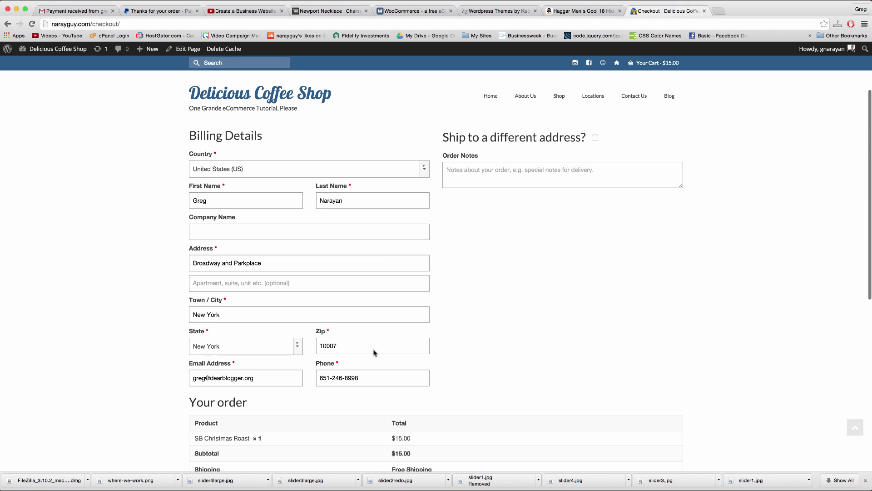
scroll(444, 245, down, 5)
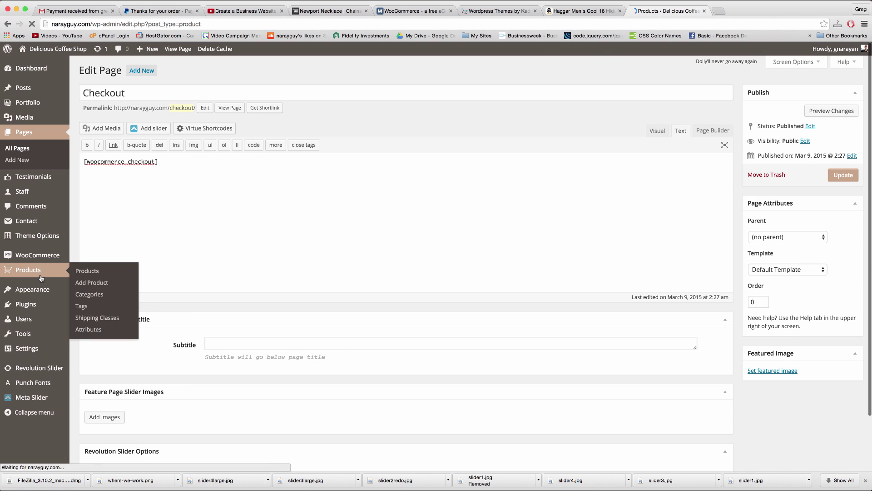
click(28, 270)
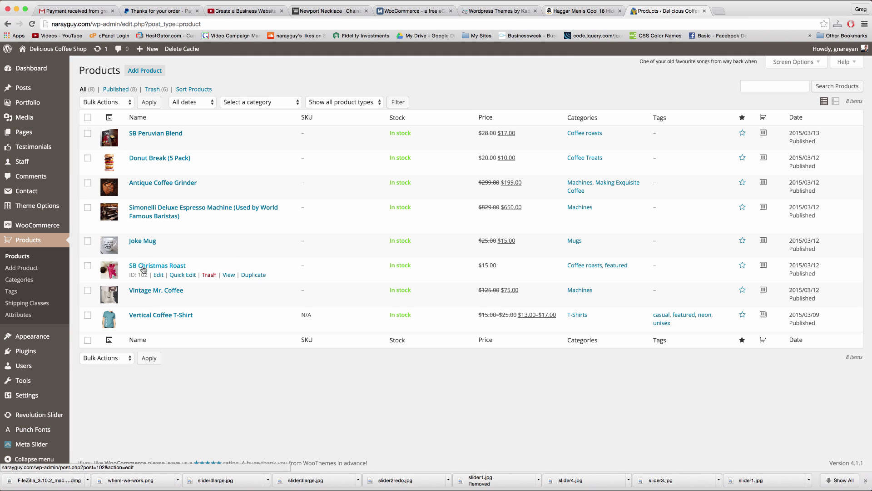
Look over the Joke Mug Edit Product page, then visit the Delicious Coffee Shop storefront.
click(158, 251)
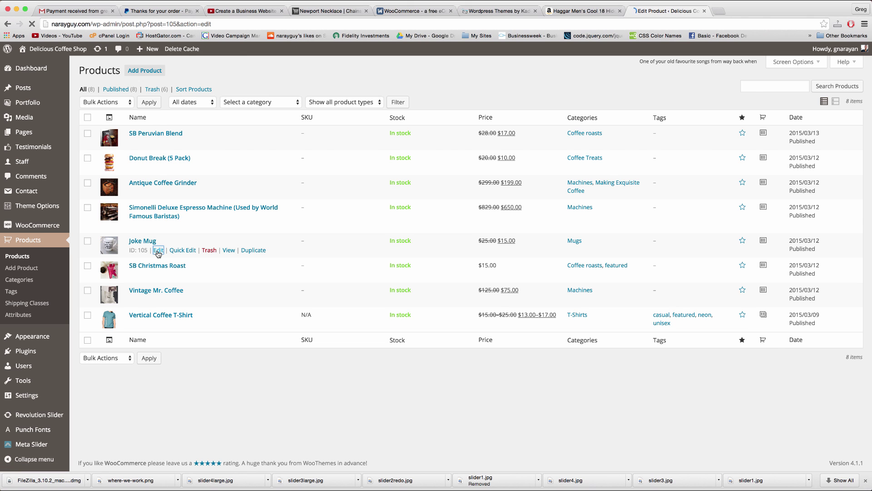
scroll(413, 321, down, 2)
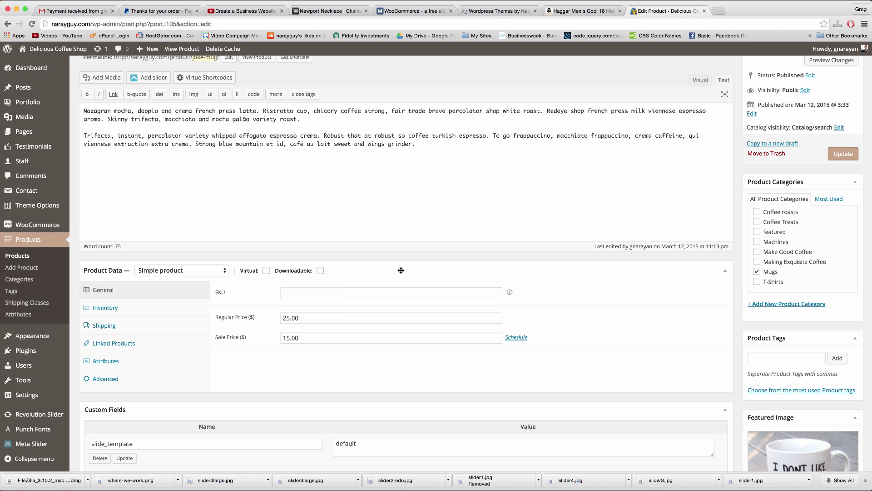
scroll(549, 234, up, 2)
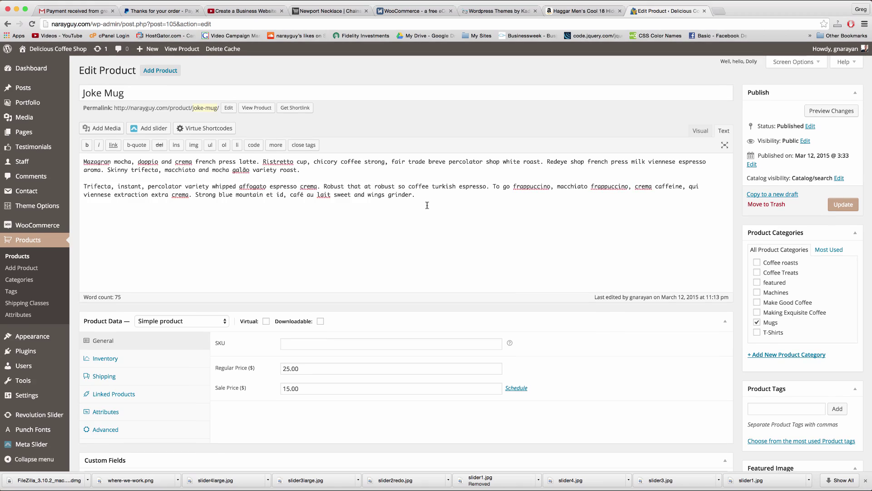
scroll(427, 205, down, 10)
scroll(427, 205, up, 3)
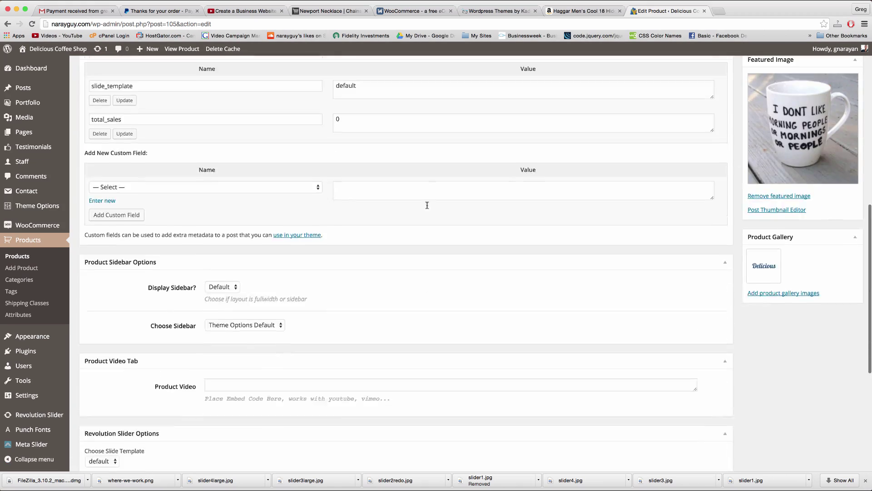
scroll(427, 205, up, 8)
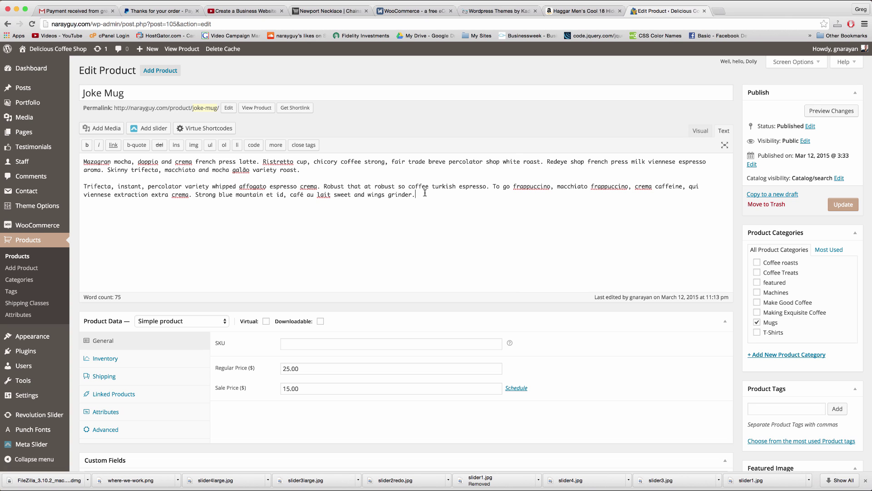
click(59, 51)
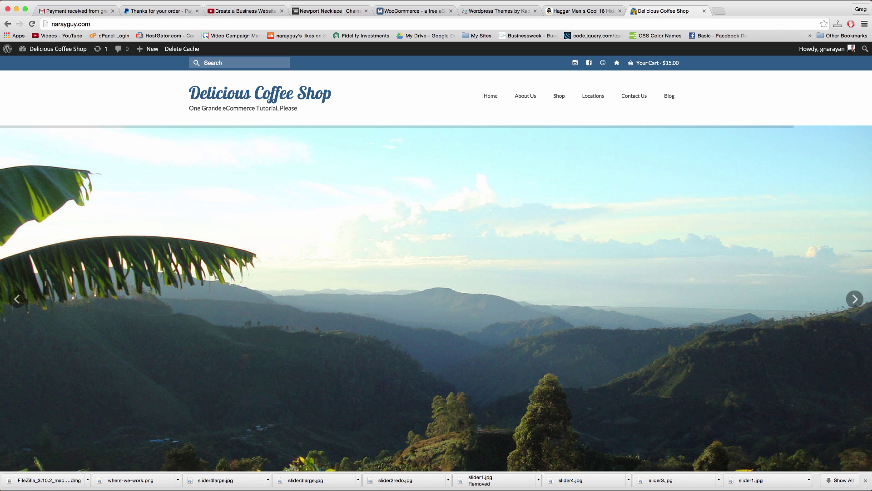
Go to paypal.com to view the $773.79 balance and the completed $4.07 payment.
click(157, 11)
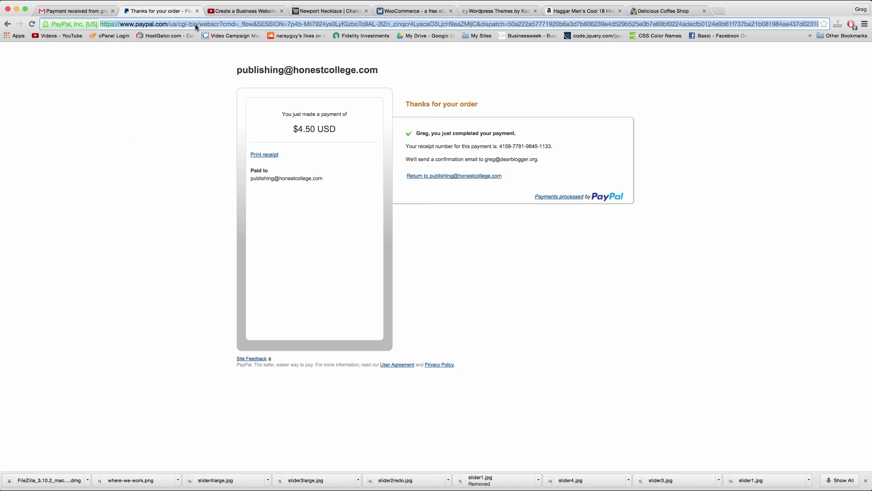
text(paypal.com)
key(Return)
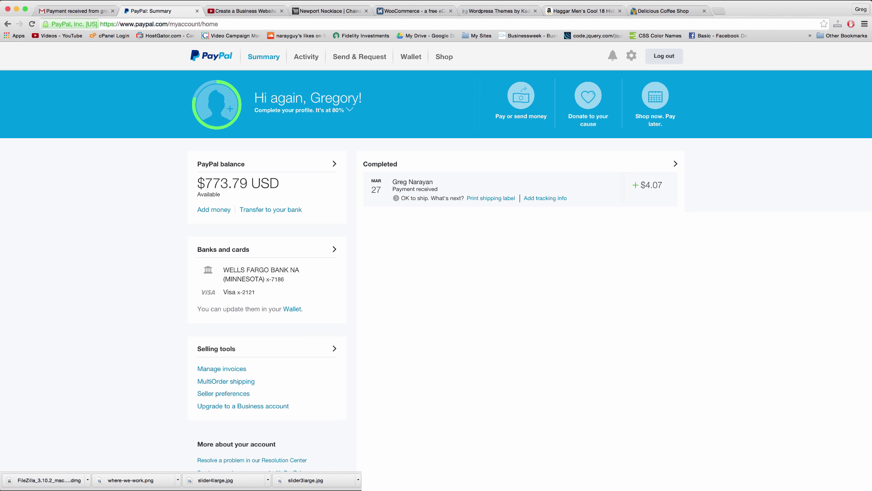
Add the Antique Coffee Grinder from the Shop page, bringing the cart to $214.00.
click(657, 11)
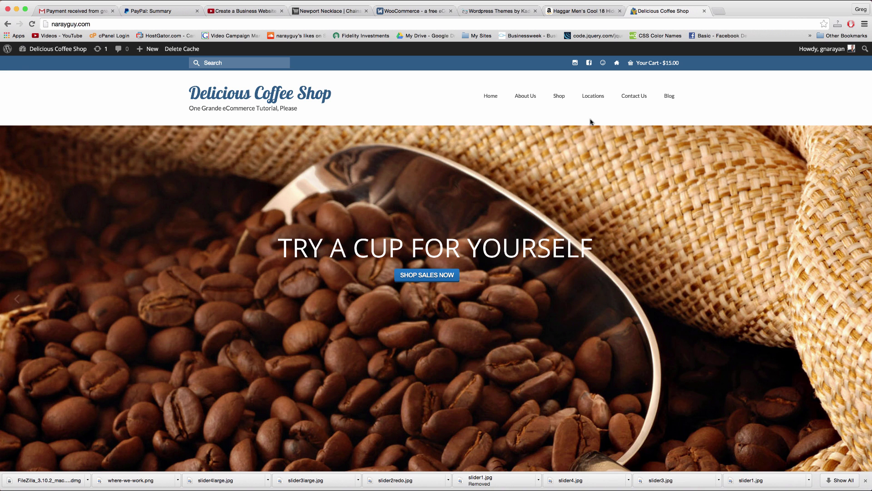
click(565, 97)
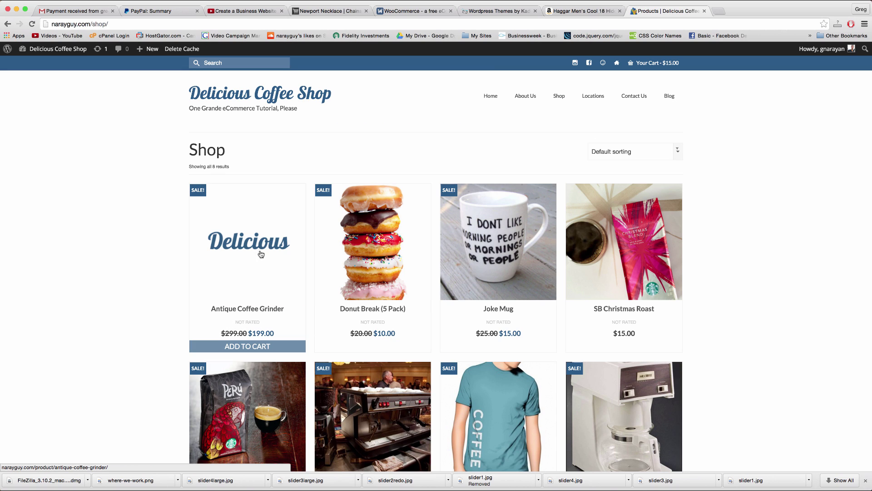
click(269, 347)
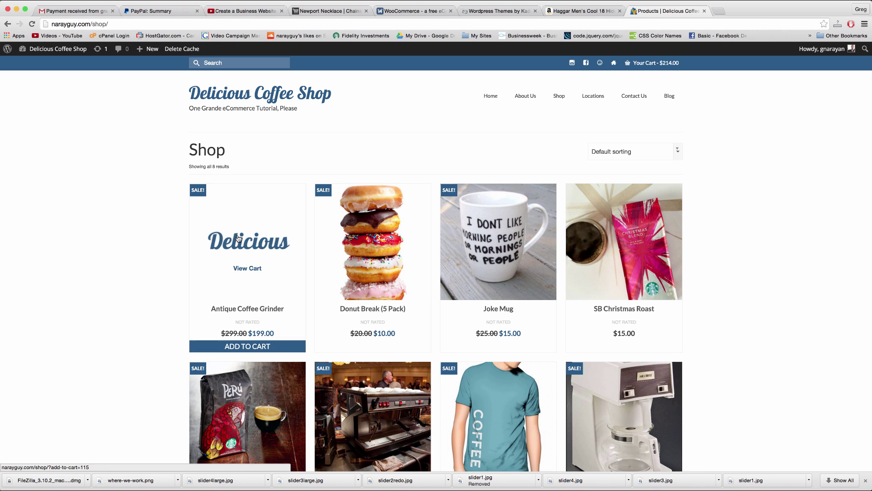
click(370, 346)
scroll(371, 346, down, 2)
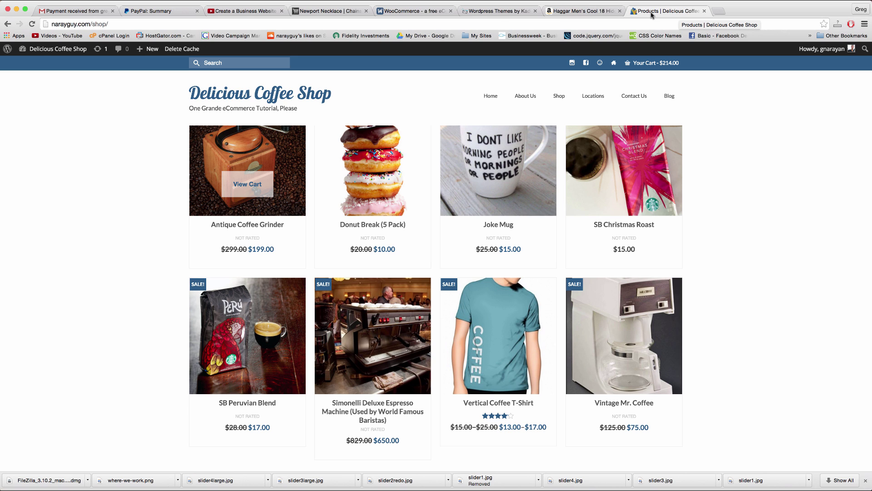
Recheck the PayPal summary, then bring the TextEdit checklist back into view.
click(162, 11)
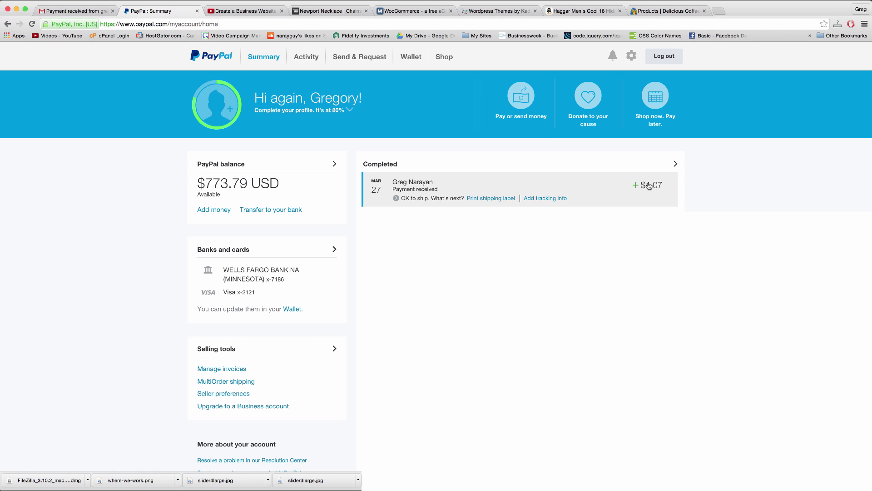
click(668, 13)
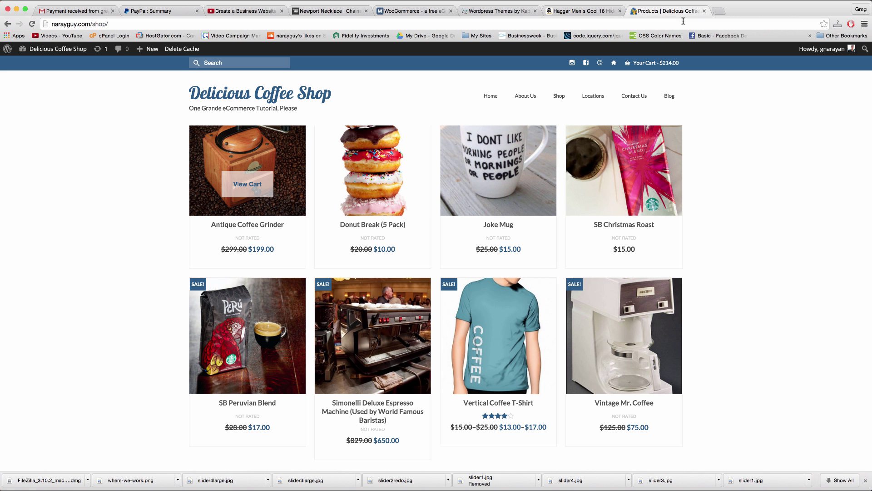
click(855, 490)
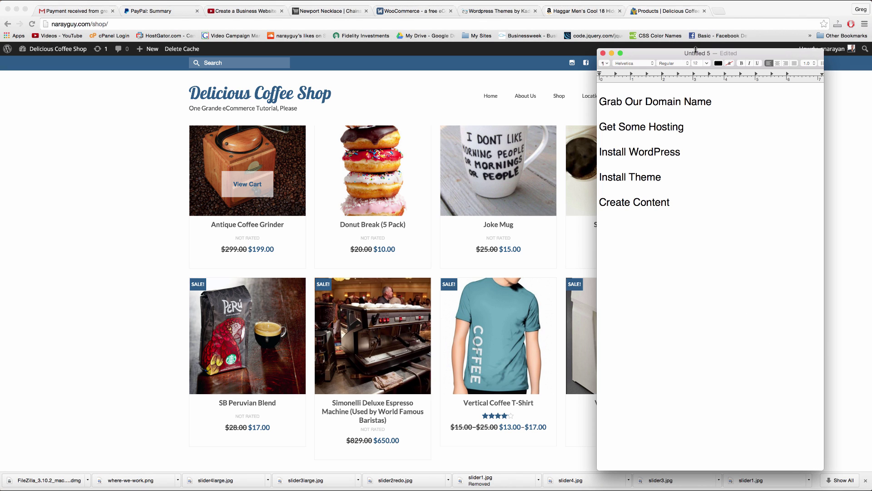
Drag the checklist window toward the centre of the screen.
click(706, 53)
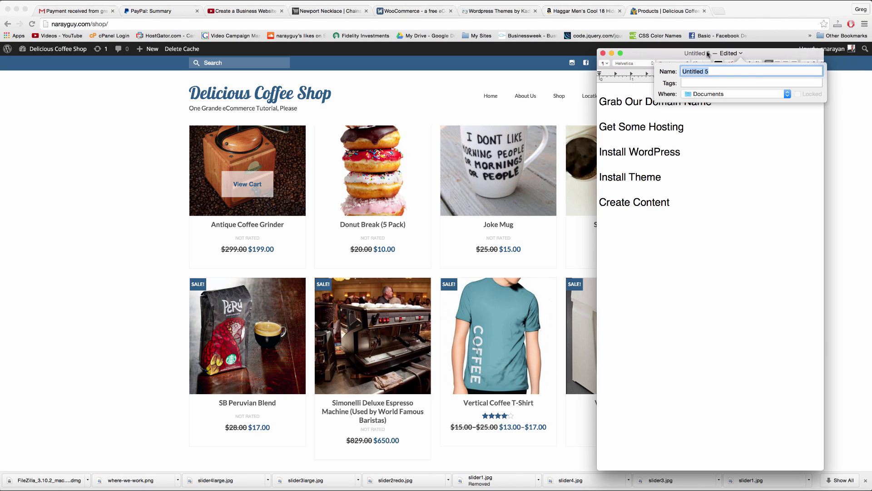
click(707, 54)
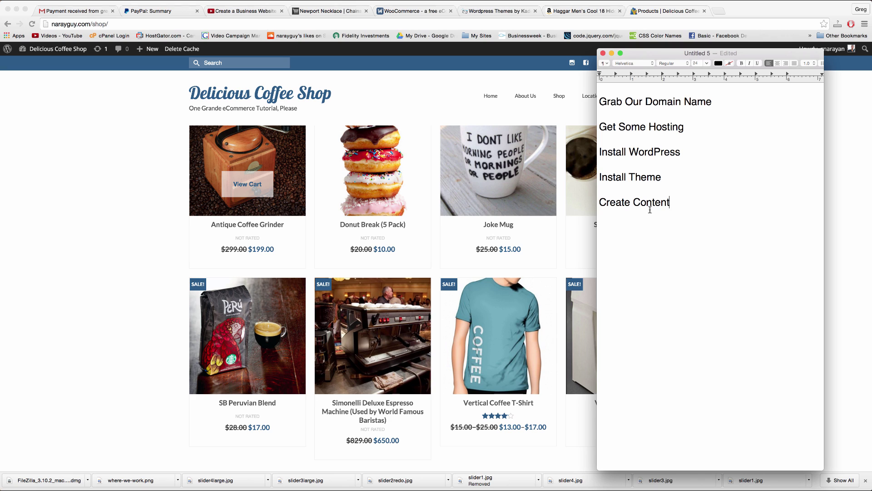
click(667, 175)
click(698, 153)
click(708, 123)
drag(709, 57, 593, 57)
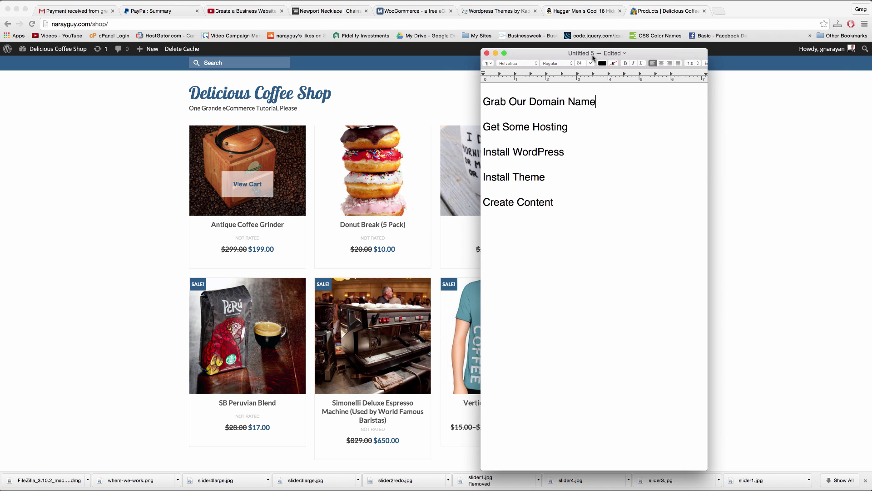
Place the cursor at the ends of checklist lines from Grab Our Domain Name to Create Content.
click(609, 201)
click(613, 105)
click(575, 156)
click(546, 179)
click(575, 202)
Step the cursor back through the list, ending after Get Some Hosting.
click(560, 172)
click(574, 152)
click(573, 129)
click(599, 106)
click(589, 157)
click(557, 173)
click(568, 195)
click(585, 128)
List google.com and chainsbylauren.com as example domains, trying .net, .org, .biz and .guru endings.
key(Return)
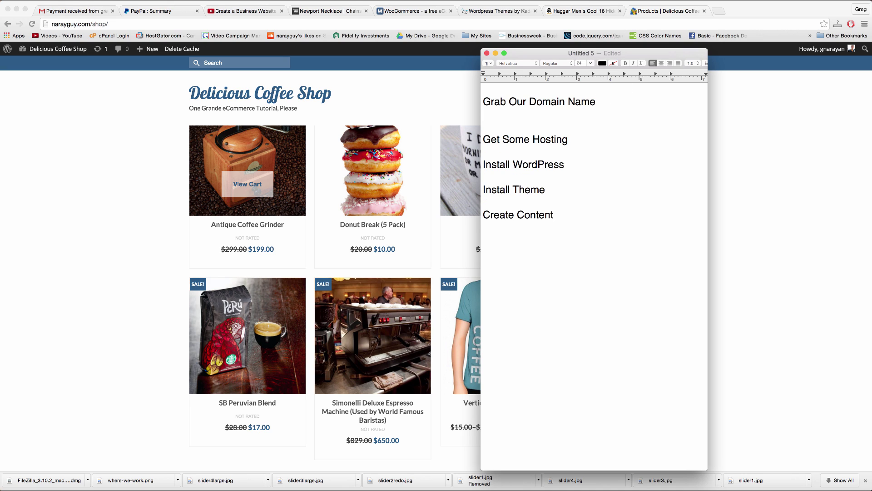
text(google.com, chainsbylauren.)
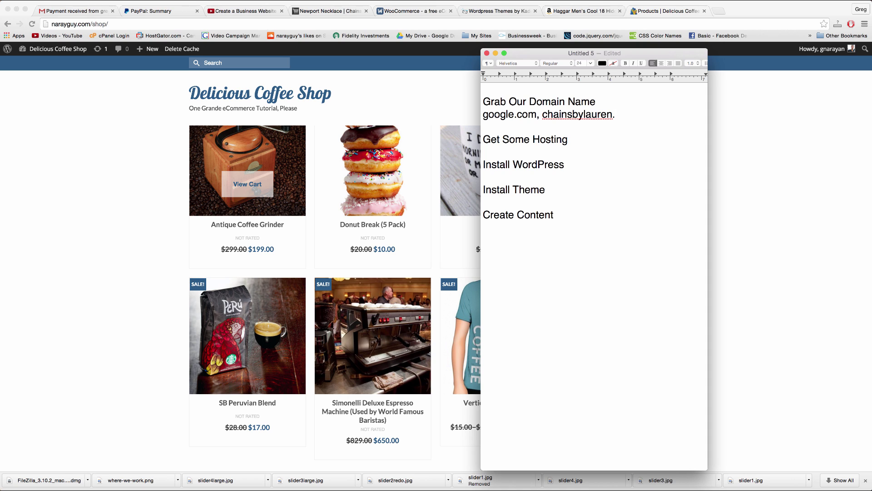
text(net)
key(BackSpace)
key(BackSpace)
key(BackSpace)
text(org)
key(BackSpace)
key(BackSpace)
key(BackSpace)
text(biz)
key(BackSpace)
key(BackSpace)
key(BackSpace)
key(BackSpace)
text(guru)
key(BackSpace)
key(BackSpace)
key(BackSpace)
key(BackSpace)
text(com)
key(BackSpace)
key(BackSpace)
key(BackSpace)
text(org)
key(BackSpace)
key(BackSpace)
key(BackSpace)
key(BackSpace)
text(.com)
Add a $15 / year domain cost line under the example domains.
key(Return)
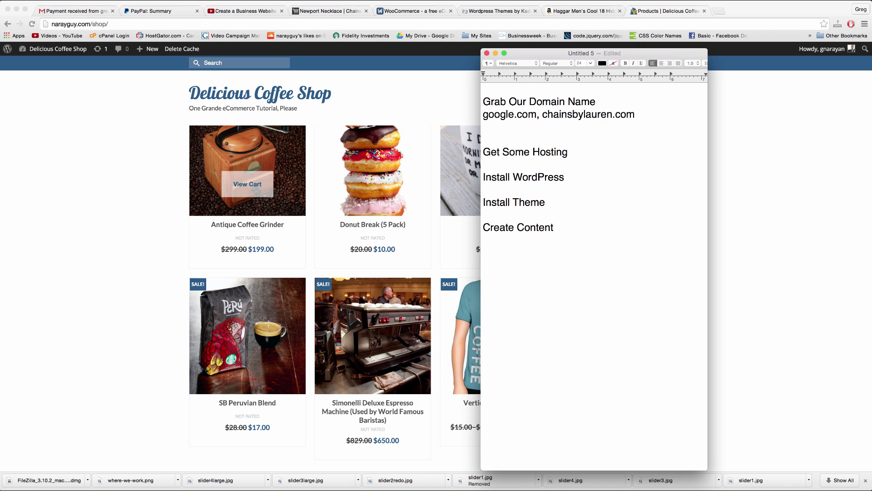
text($15 / year)
click(613, 154)
Note '- HostGator' at $10 / month under Get Some Hosting.
click(613, 154)
text(-)
text(HostGator)
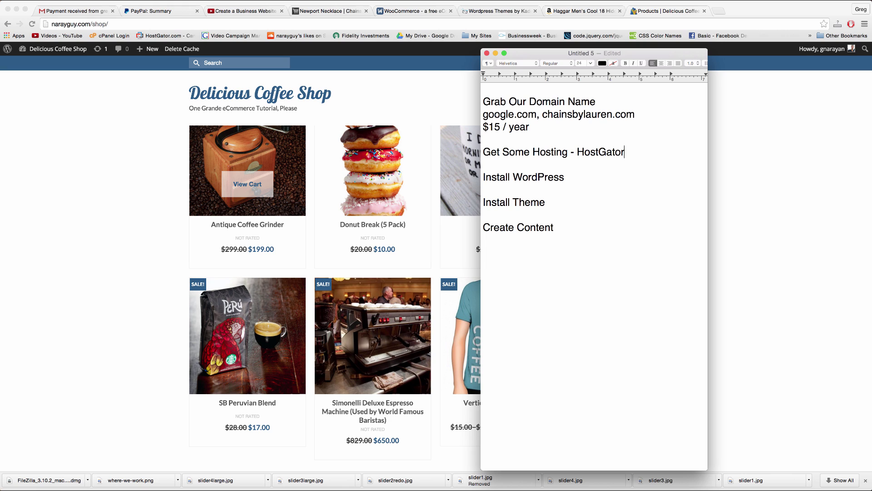
key(Return)
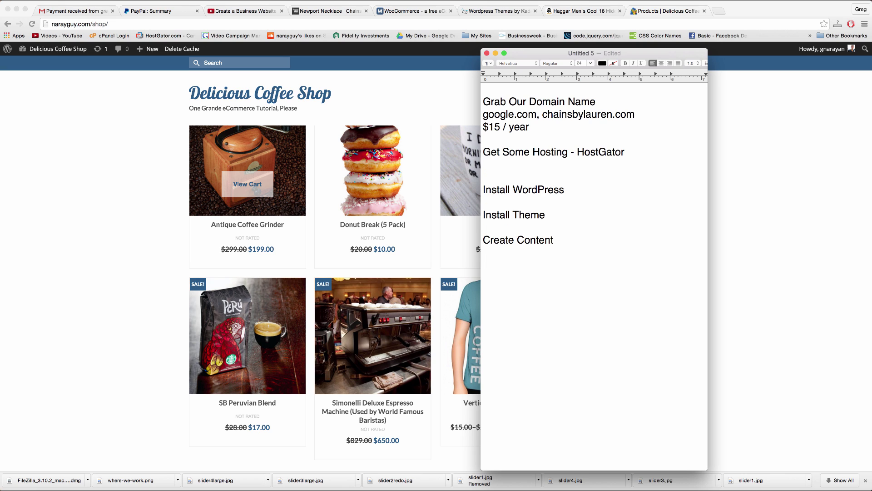
text($10 / monthy)
key(BackSpace)
key(BackSpace)
text(h)
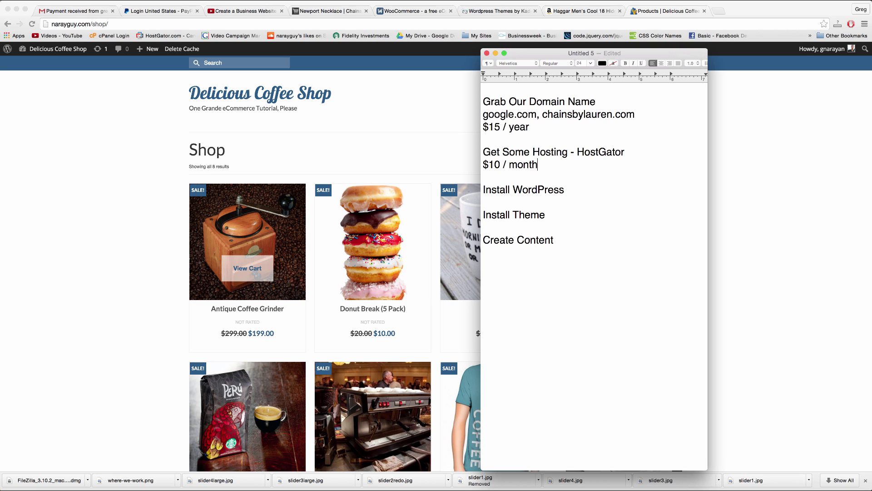
Add the "batmanandrobin" coupon line giving 30% off hosting.
key(Return)
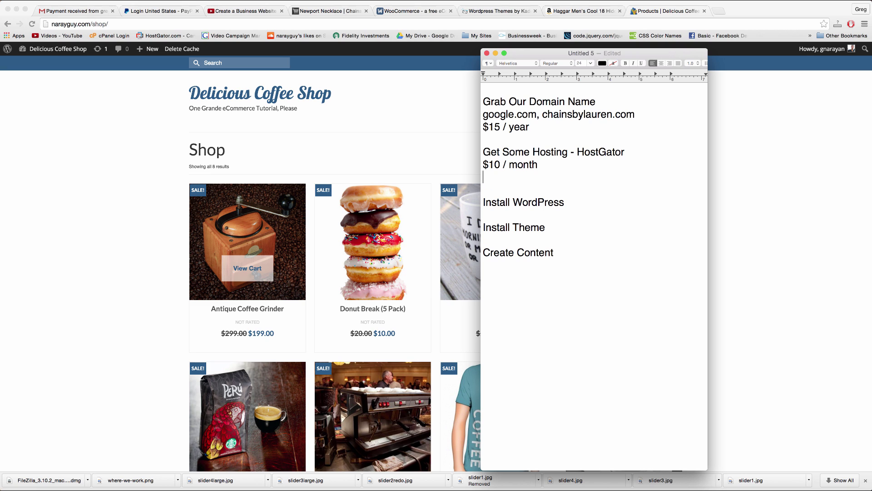
text("batmanandrob)
key(BackSpace)
key(BackSpace)
key(BackSpace)
text(robin")
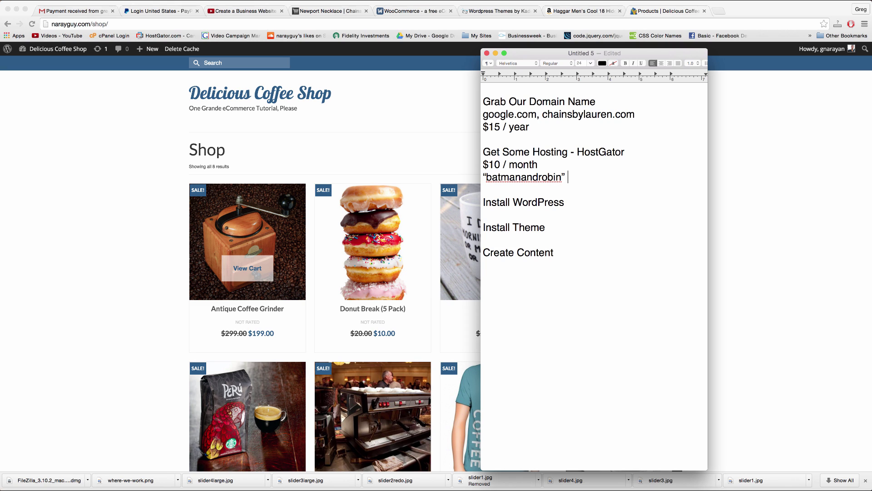
text(- 30%)
Rename the step to Install WordPress.org and open a new Chrome tab.
click(576, 203)
text(.org)
click(603, 23)
key(super+t)
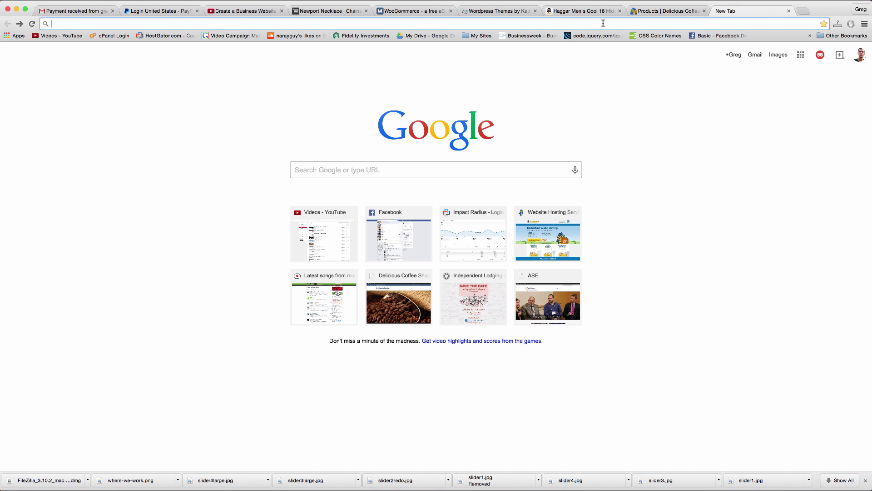
Load wordpress.org, browse its Showcase of WordPress-built sites, then return to the coffee shop tab.
text(wordpress.org)
key(Return)
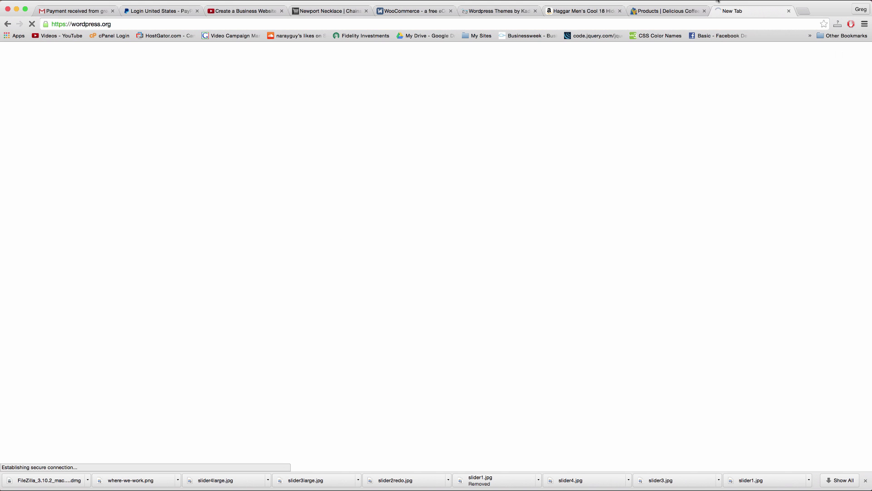
click(232, 82)
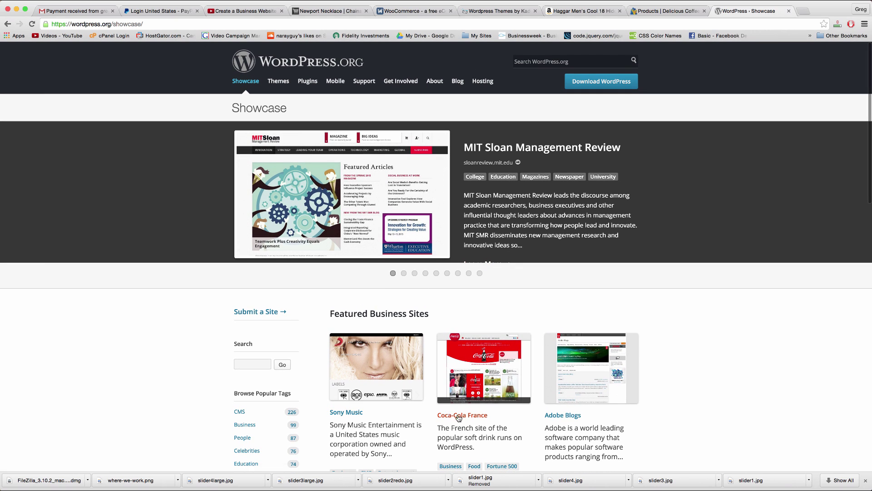
scroll(571, 349, down, 3)
scroll(571, 349, down, 6)
scroll(571, 349, down, 7)
scroll(571, 349, up, 16)
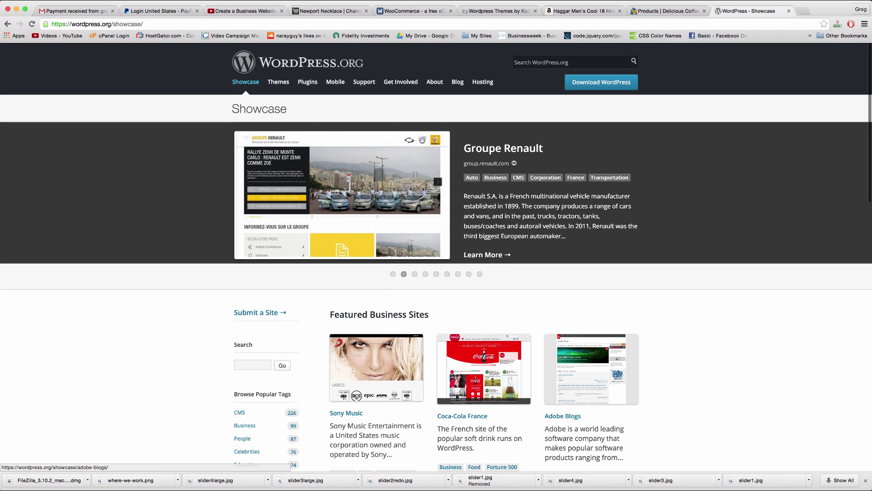
click(668, 11)
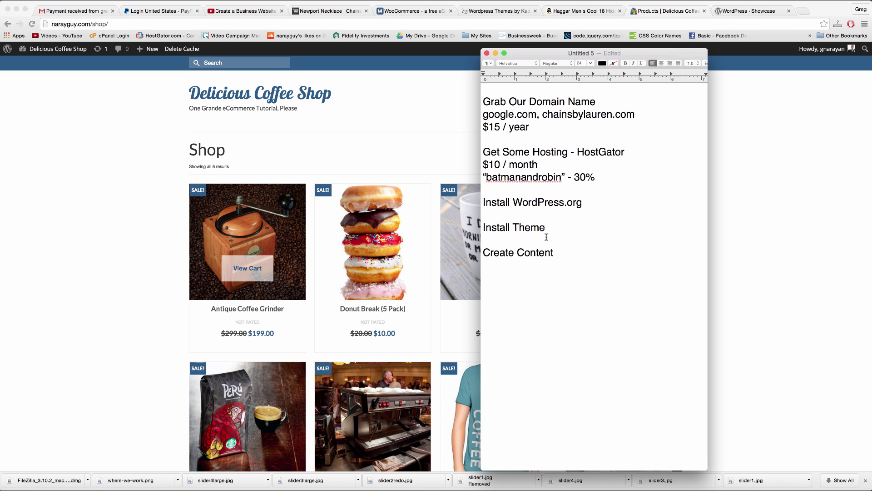
Note under Install WordPress.org that it is FREE, needs no coding and is self-hosted.
click(581, 205)
key(Return)
text(FREE)
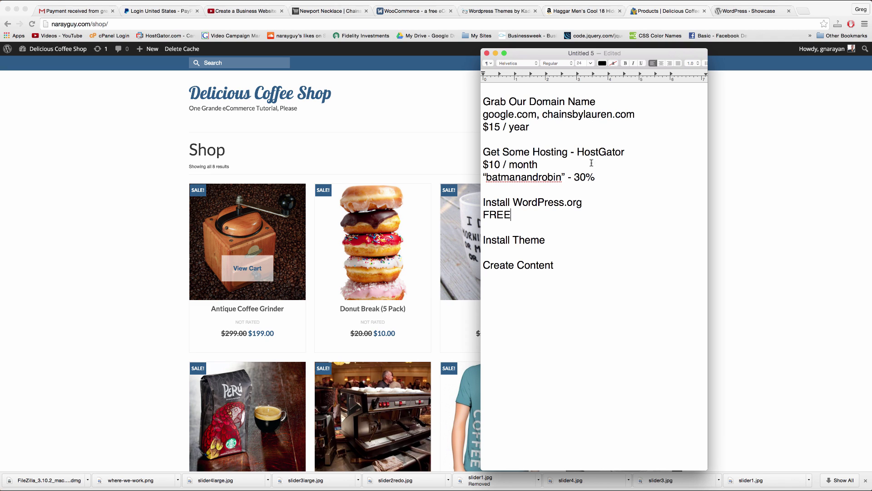
double_click(600, 146)
click(522, 216)
text(, no coding)
text(- self hosted w)
text(ordpress)
key(BackSpace)
key(BackSpace)
key(BackSpace)
key(BackSpace)
key(BackSpace)
key(BackSpace)
key(BackSpace)
key(BackSpace)
key(BackSpace)
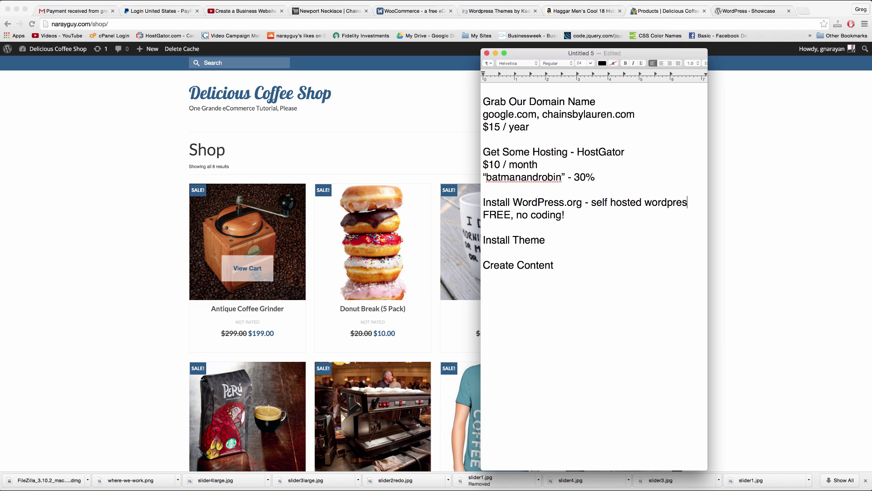
text(blogging)
key(Return)
key(BackSpace)
key(BackSpace)
key(BackSpace)
key(BackSpace)
key(BackSpace)
key(BackSpace)
key(BackSpace)
key(BackSpace)
key(BackSpace)
text(same)
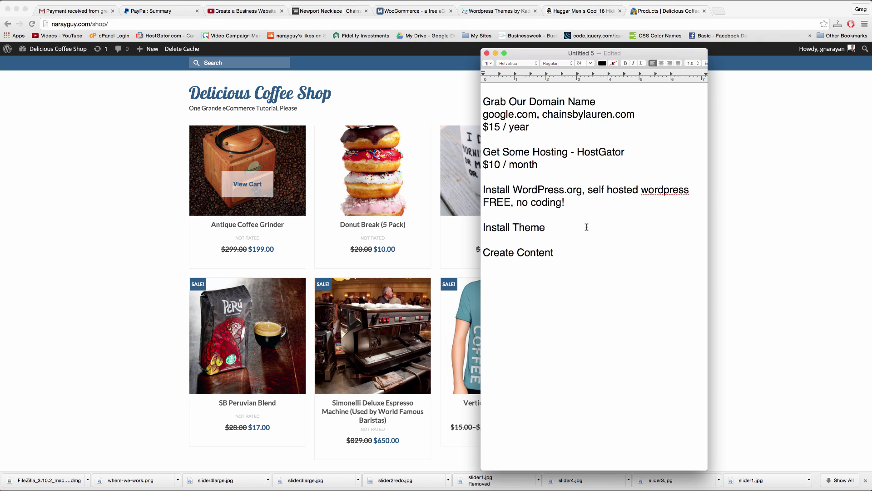
Add '- Virtue' after Install Theme in the checklist.
text(--)
key(BackSpace)
text(- Virtue)
Search 'virtue theme' and open the Kadence Themes Virtue Theme page.
click(716, 11)
click(716, 11)
text(virtue theme)
key(Return)
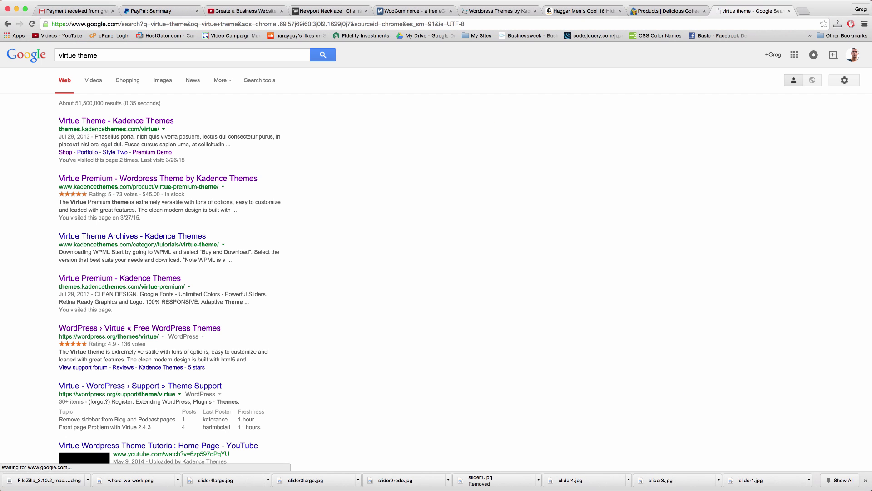
click(126, 121)
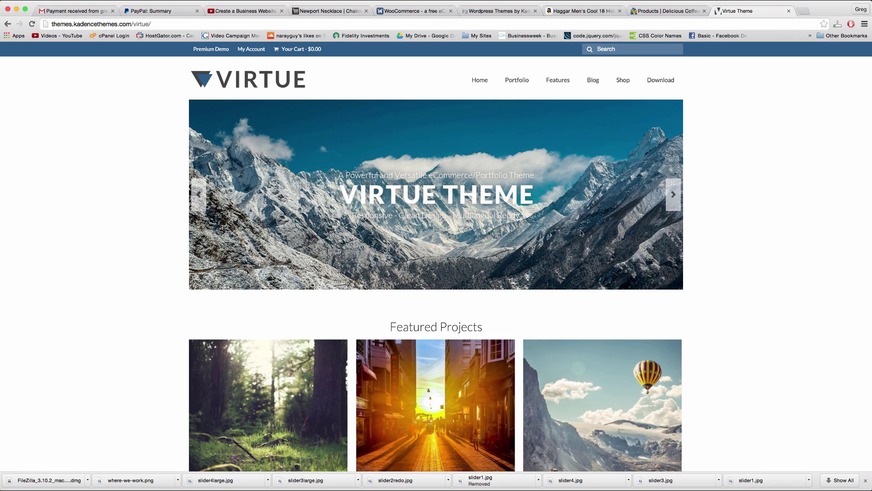
scroll(482, 267, down, 4)
scroll(482, 267, down, 10)
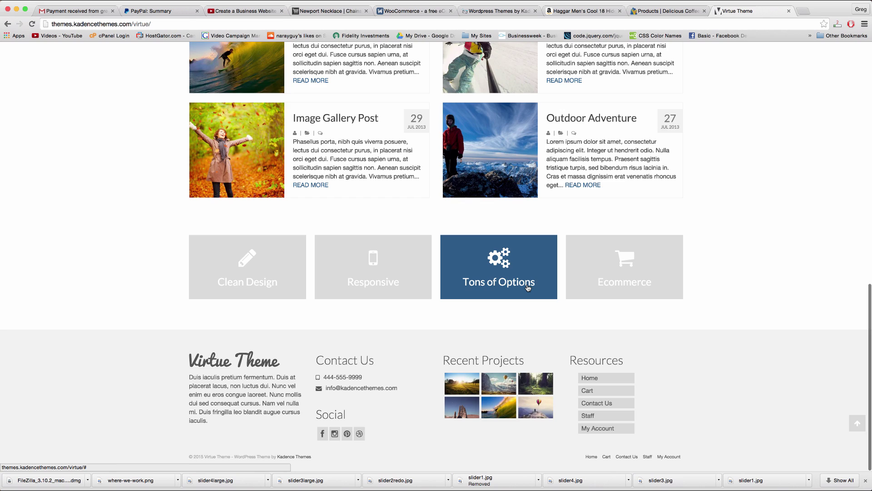
scroll(527, 288, up, 15)
In the Virtue demo shop, add the $40.00 Psd Business Card to the cart and check out.
click(625, 83)
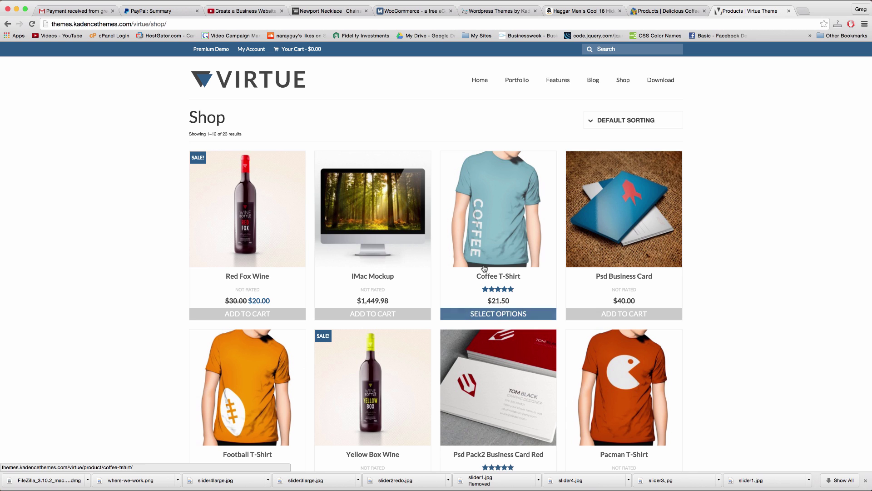
click(626, 316)
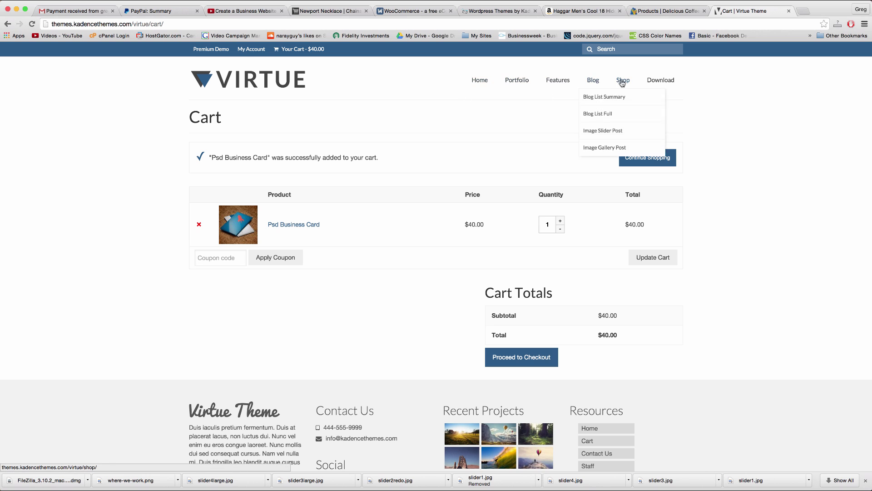
click(653, 257)
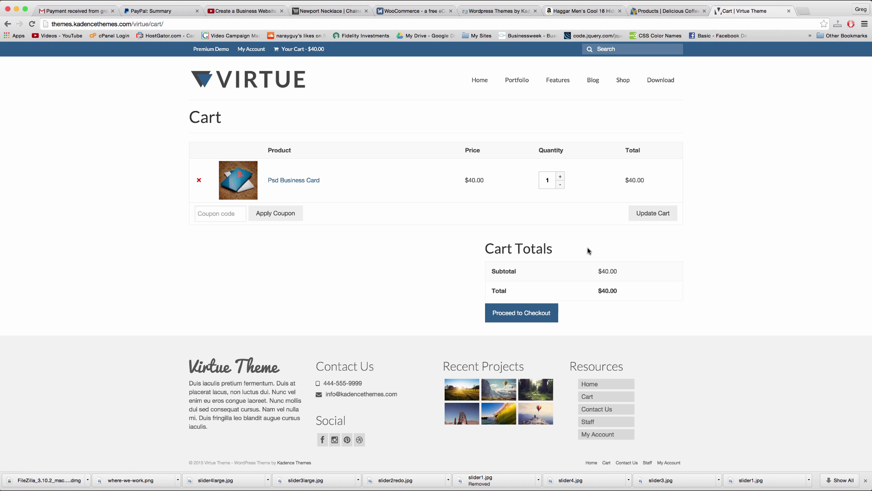
click(517, 313)
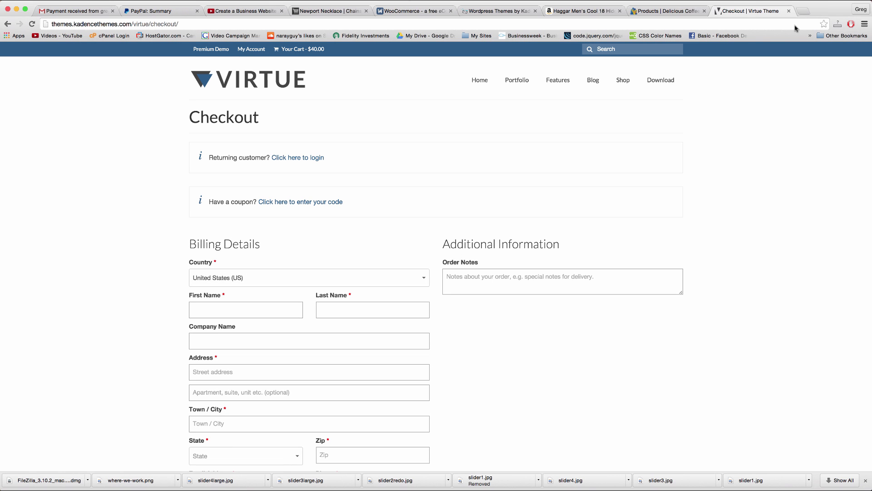
scroll(652, 164, down, 10)
scroll(652, 164, up, 10)
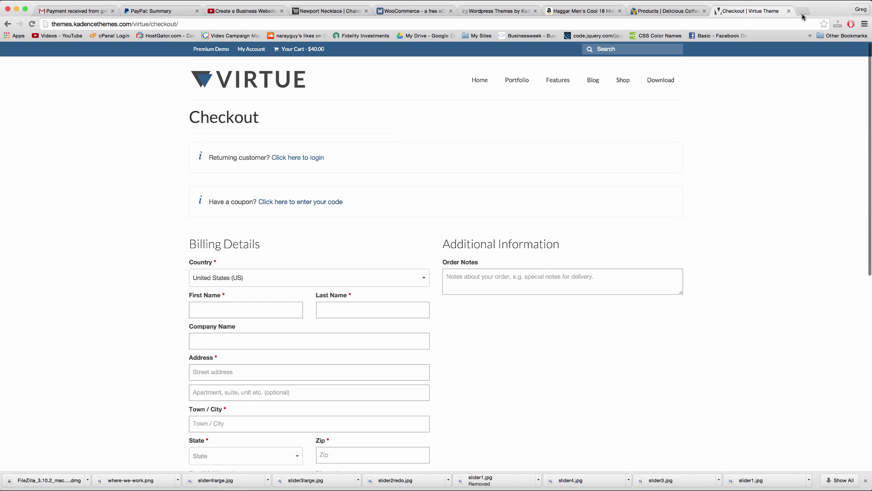
Search 'virtue premium', browse its demo home page, and open the 'For the Explorer' shop demo.
click(803, 11)
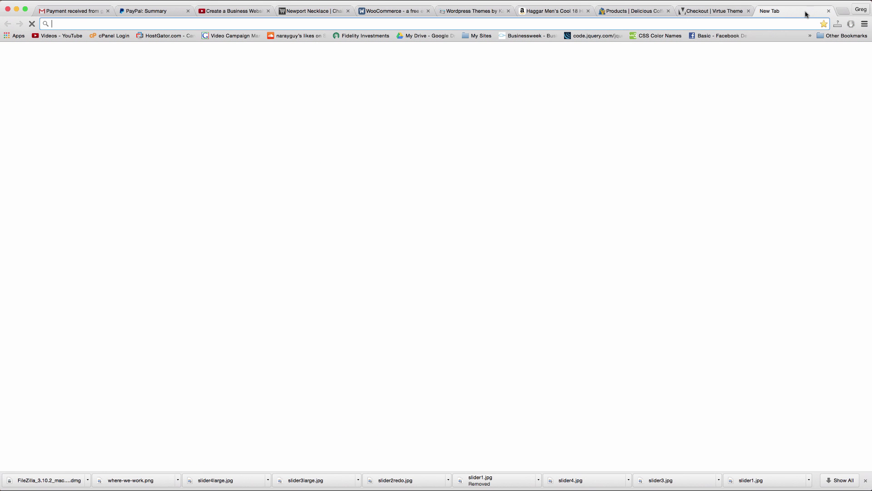
text(virtue premium)
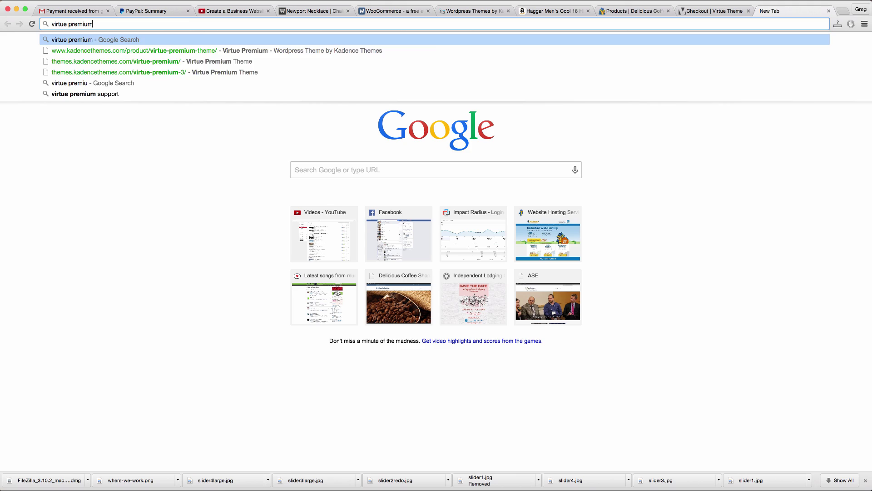
key(Return)
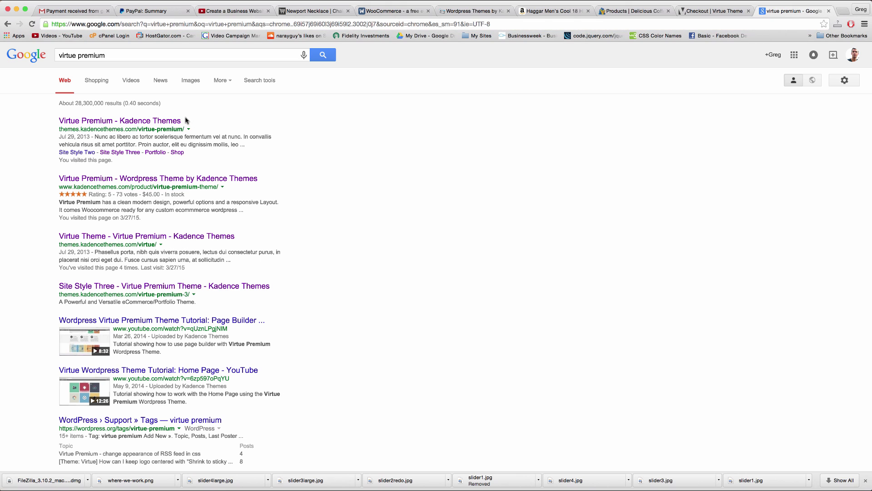
click(148, 121)
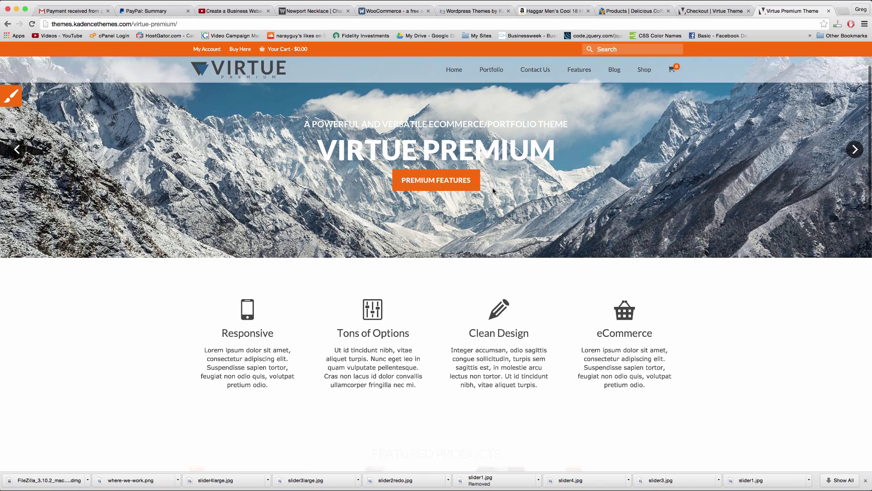
scroll(493, 190, down, 7)
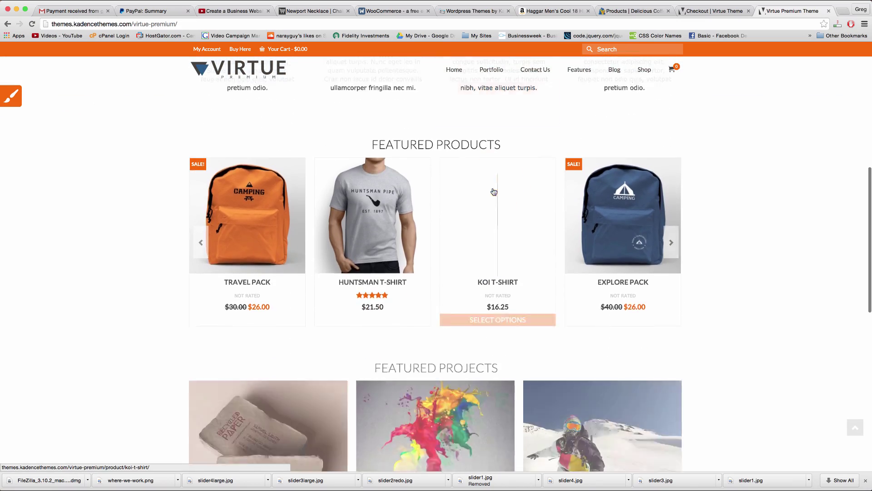
scroll(493, 191, down, 3)
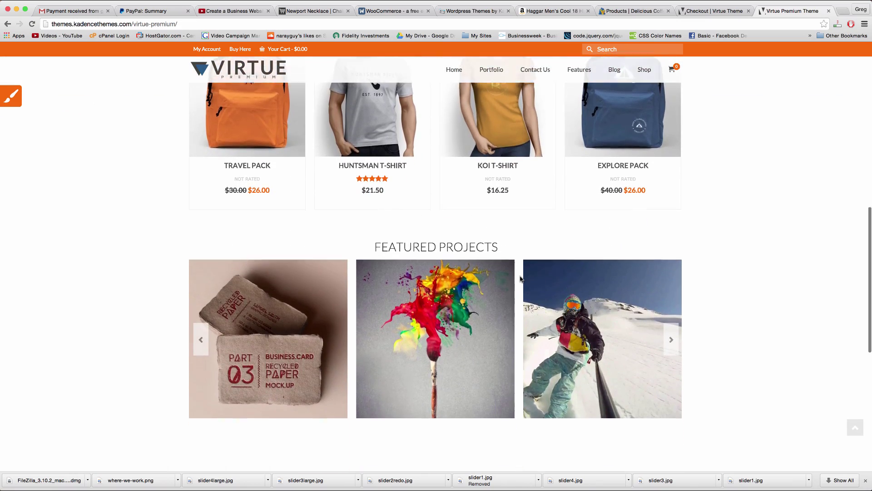
scroll(521, 278, down, 5)
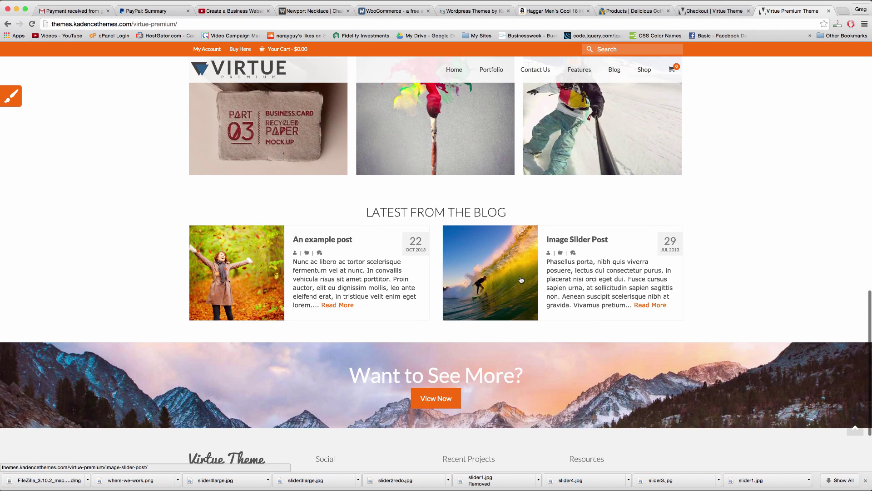
scroll(521, 279, down, 3)
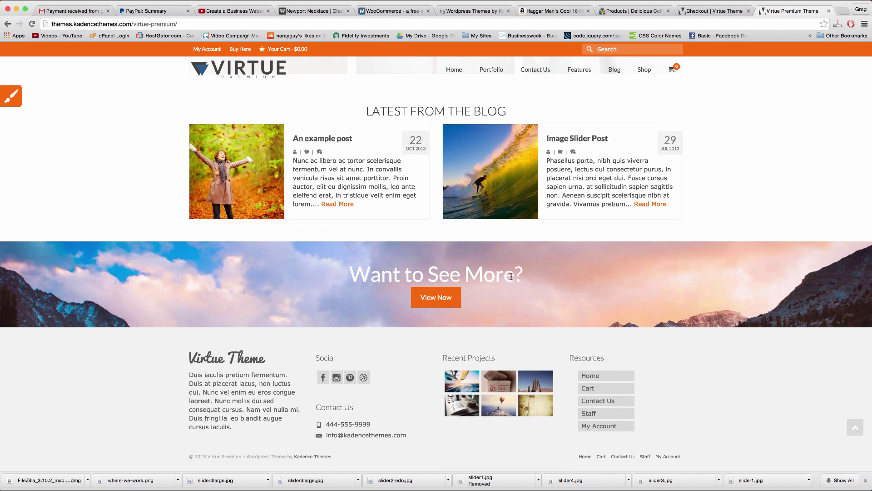
click(437, 298)
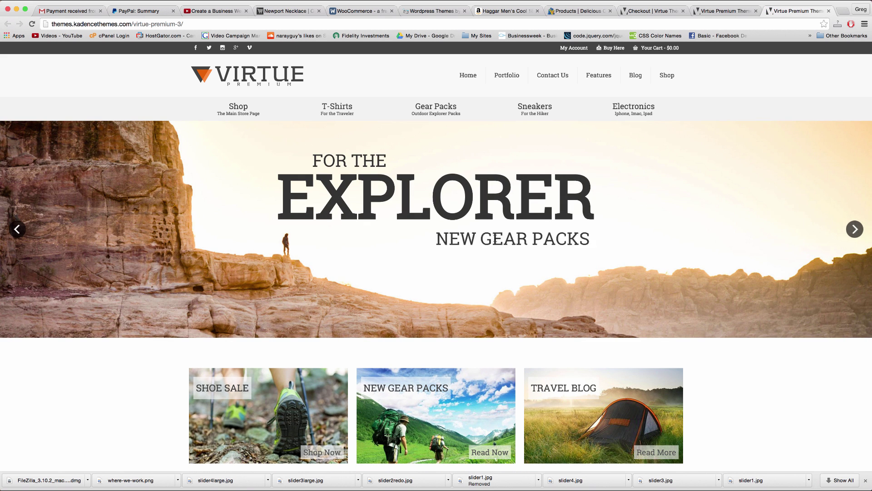
Advance the Explorer demo's slider twice, view the $59.99 sale backpacks, then return to the Virtue checkout.
click(855, 234)
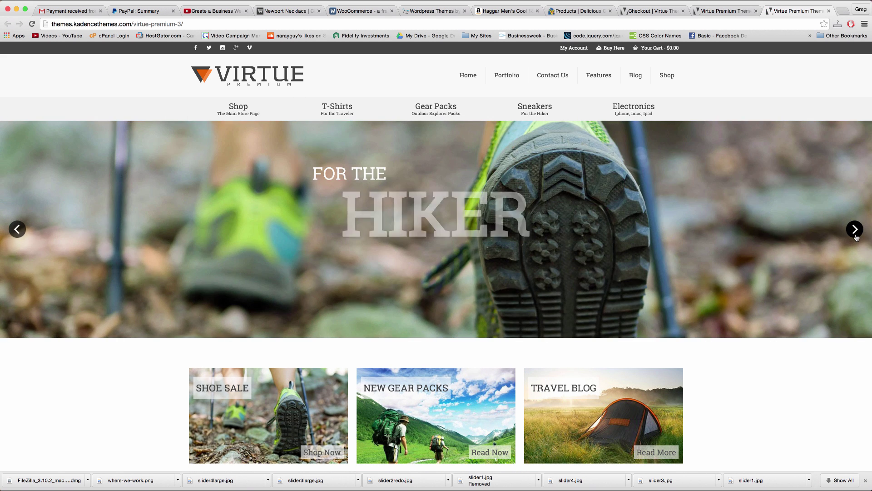
click(854, 229)
scroll(855, 236, down, 4)
scroll(855, 236, down, 2)
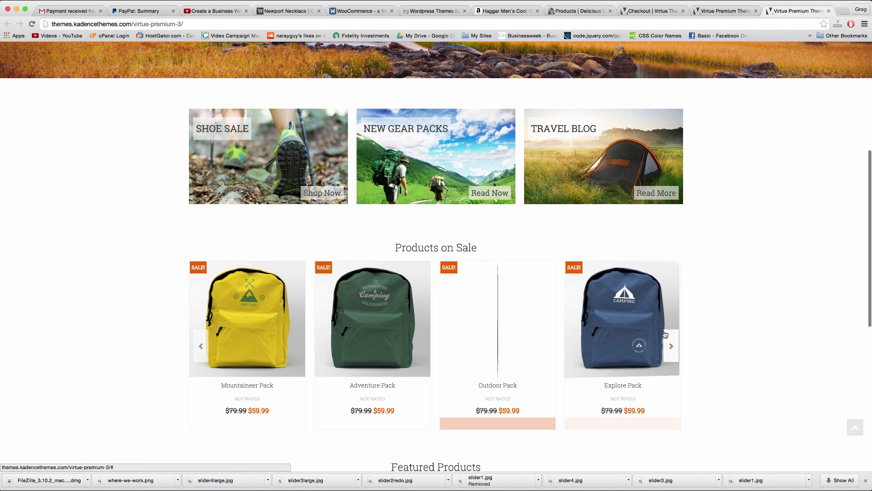
scroll(665, 334, down, 5)
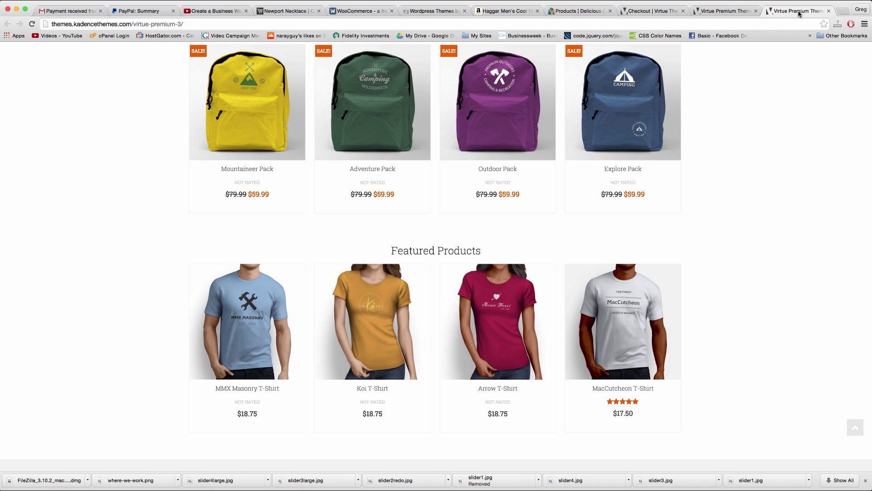
click(653, 10)
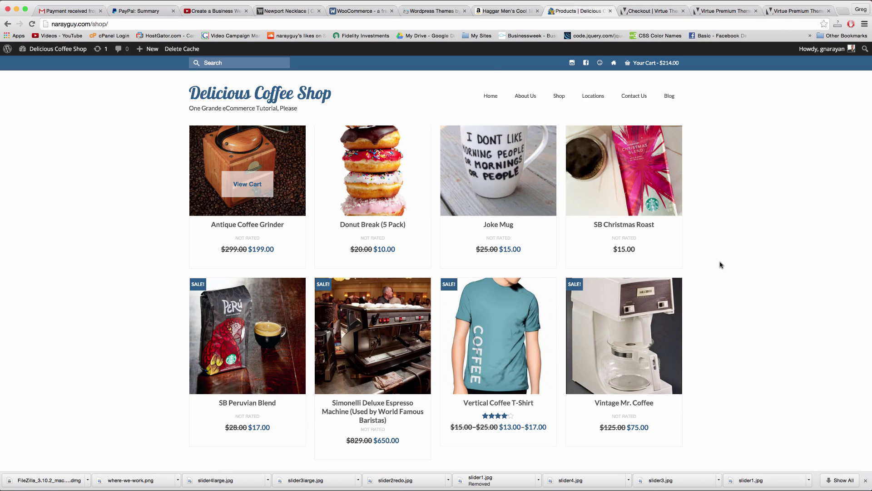
Via Mission Control, bring up the checklist and append 'Premium' to 'Install Theme - Virtue'.
key(ctrl+Up)
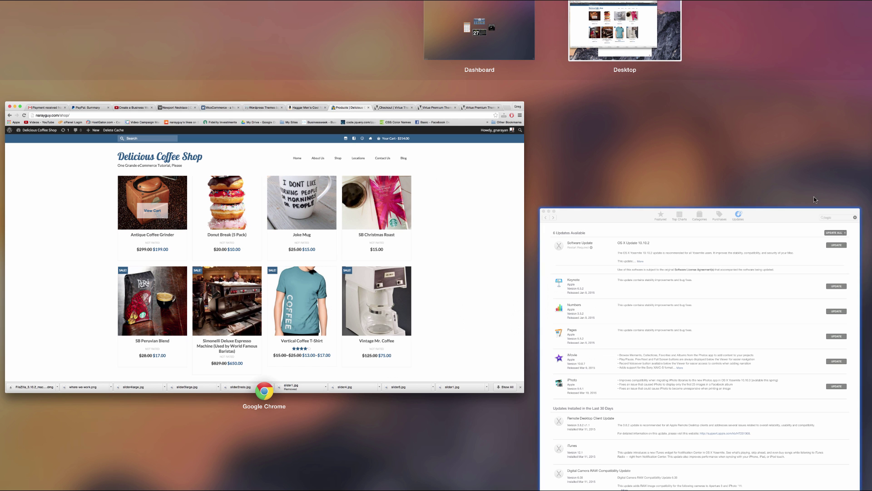
click(777, 220)
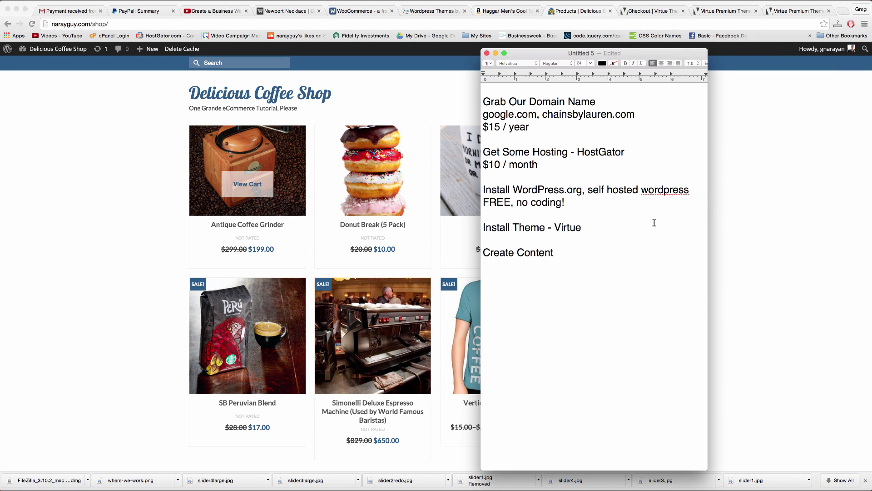
text(Premium)
Note $45 for Virtue Premium, then view the Virtue Premium demo's $17.50–$18.75 Featured Products.
text($45)
click(793, 231)
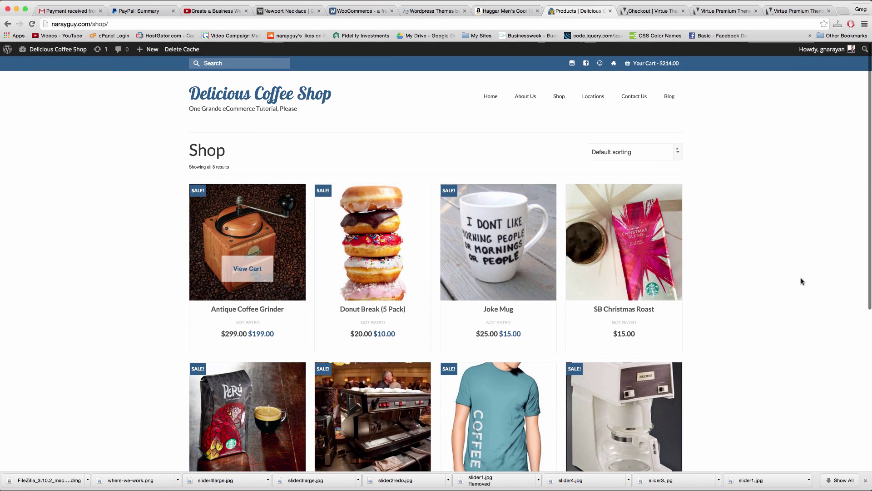
scroll(801, 223, down, 6)
scroll(801, 222, up, 6)
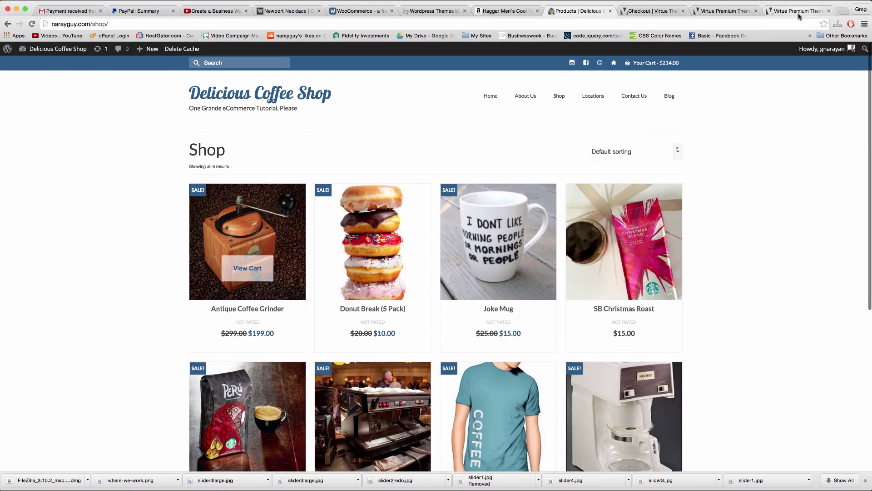
click(799, 16)
scroll(763, 198, down, 3)
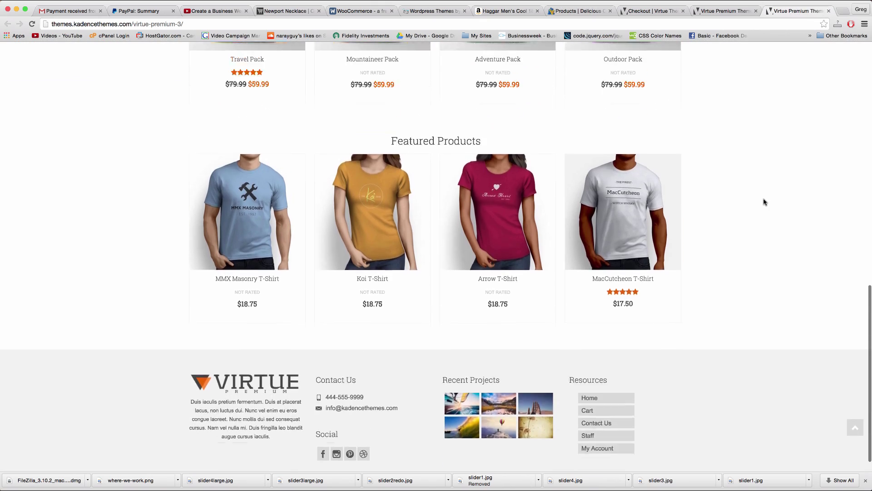
scroll(763, 202, up, 10)
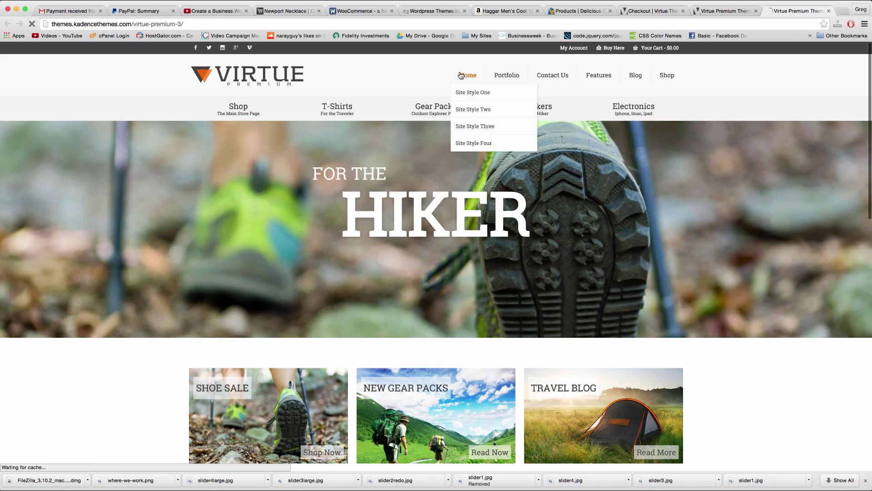
Note free copyright-free Google images, videos, and carousels slider - Revolution Slider - $18 under Create Content.
click(467, 75)
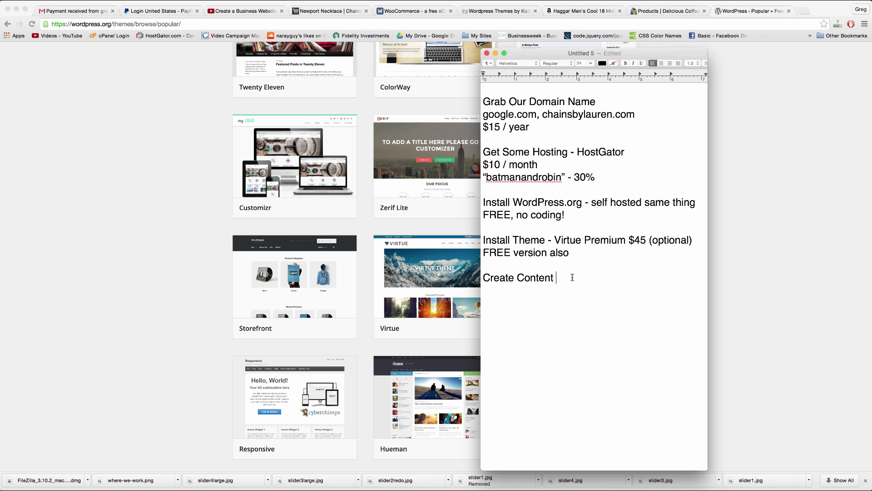
text(FREE, google imag)
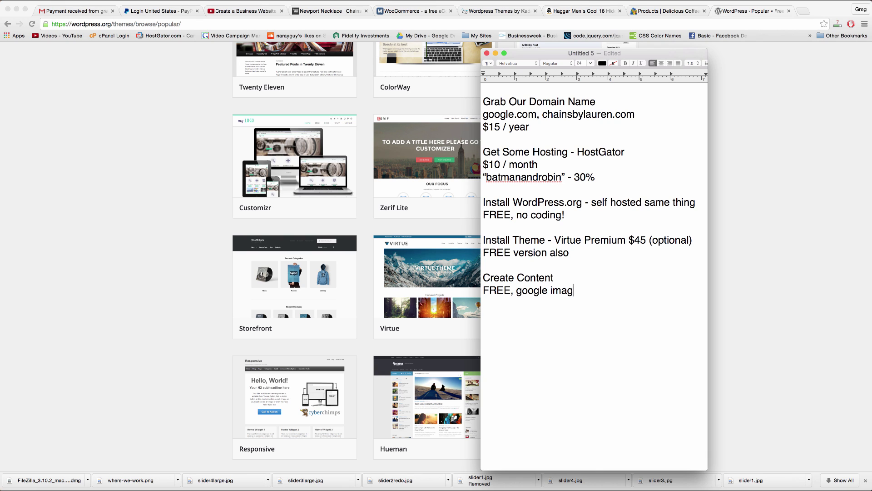
text(es free of cpy)
text(opy)
text(right)
key(Return)
text(ideosd)
key(Return)
key(BackSpace)
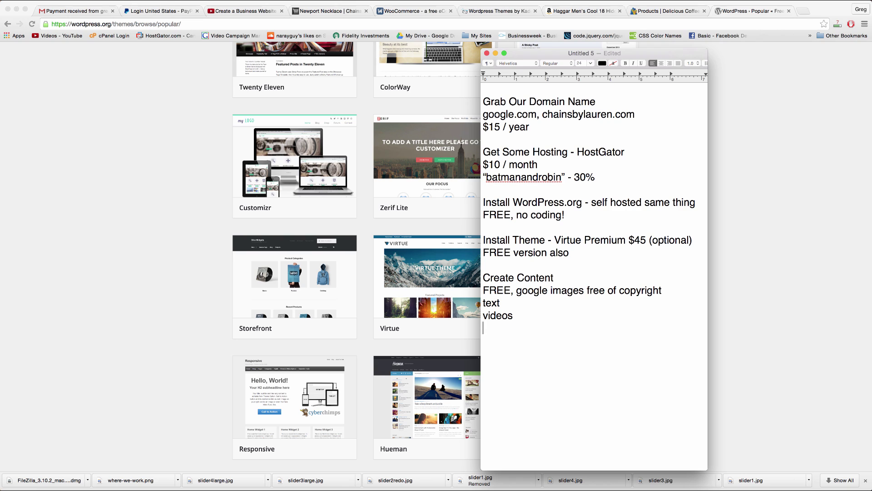
text(carou)
text(sels )
text(slider - REvol)
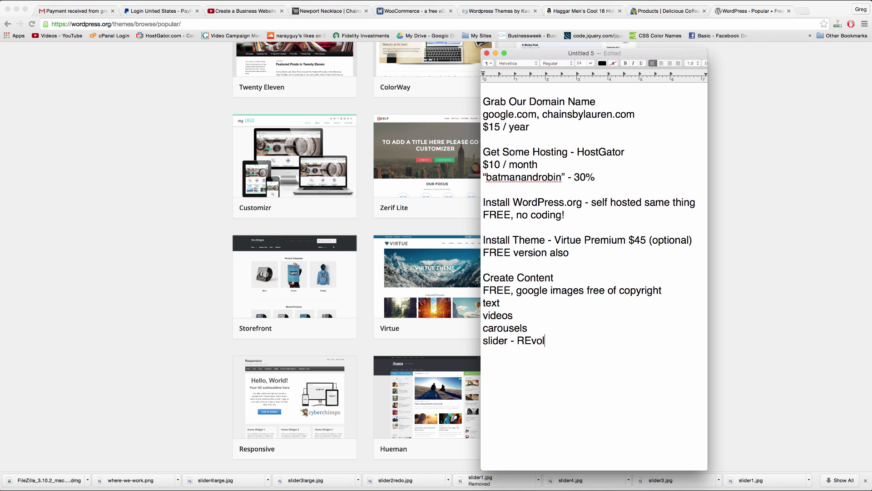
key(BackSpace)
key(BackSpace)
key(BackSpace)
text(evolution Slider)
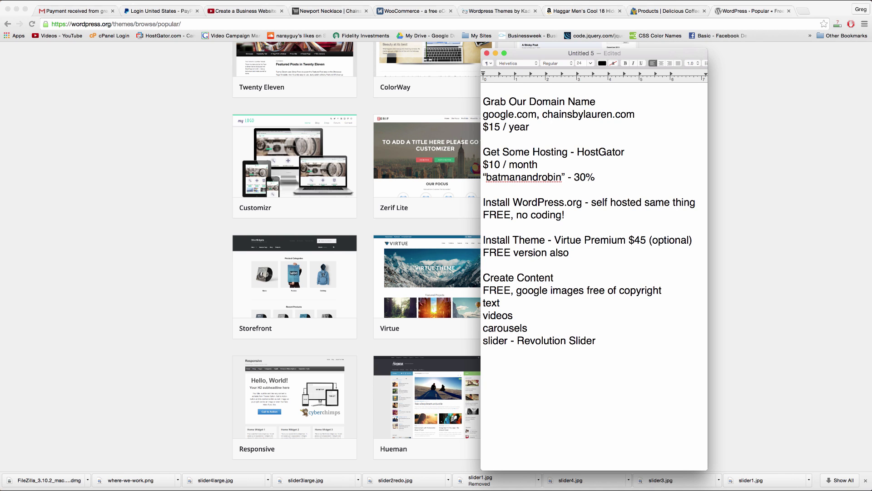
text( - $18)
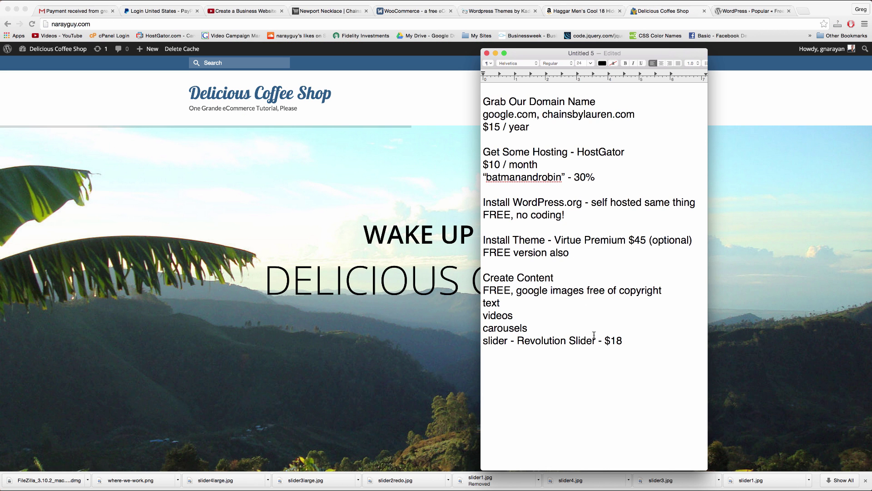
Cycle through the Delicious Coffee Shop homepage slideshow, including the coffee-beans slide.
click(460, 100)
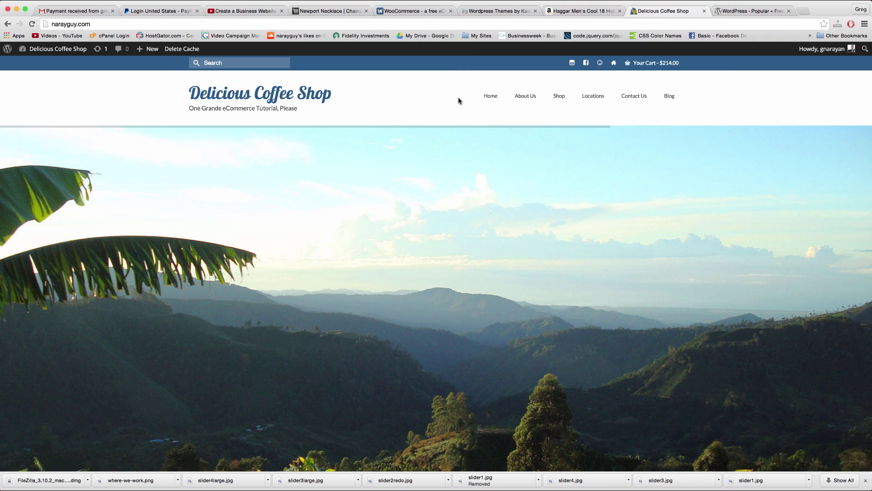
click(855, 299)
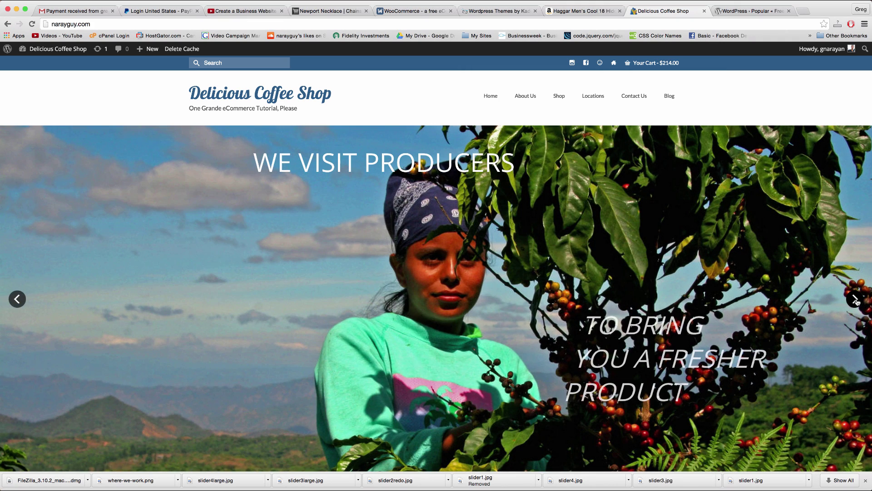
click(854, 299)
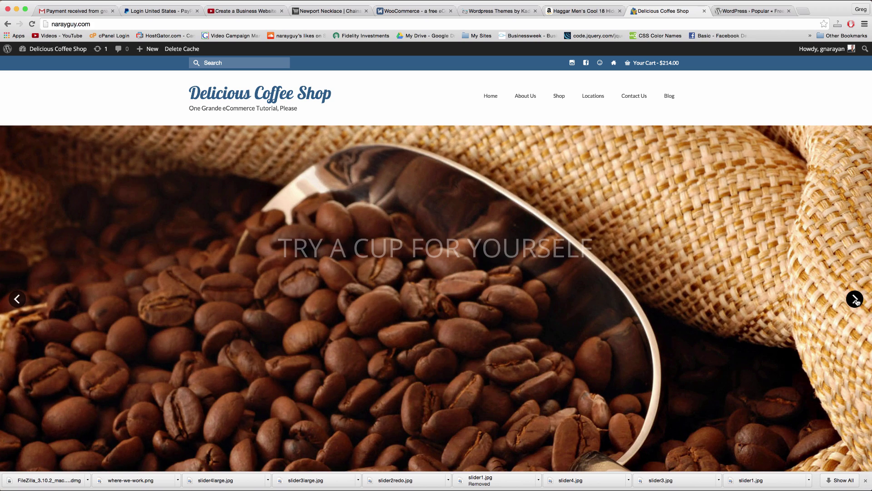
click(855, 299)
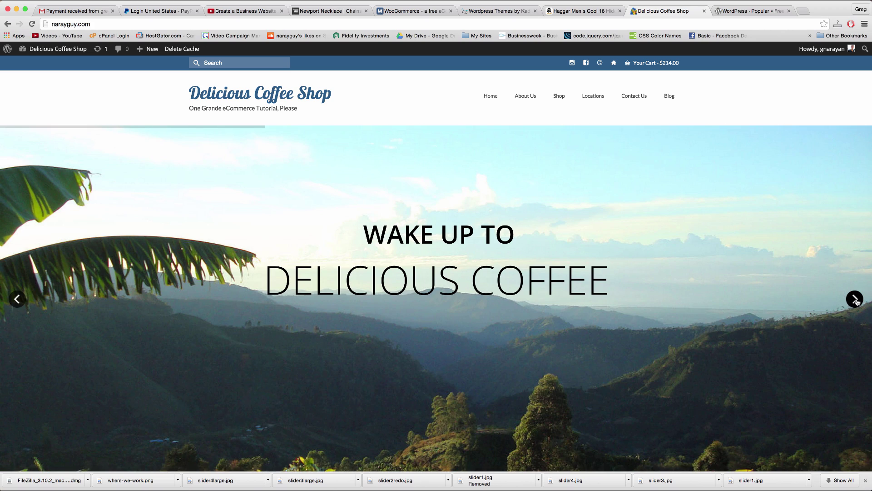
click(852, 300)
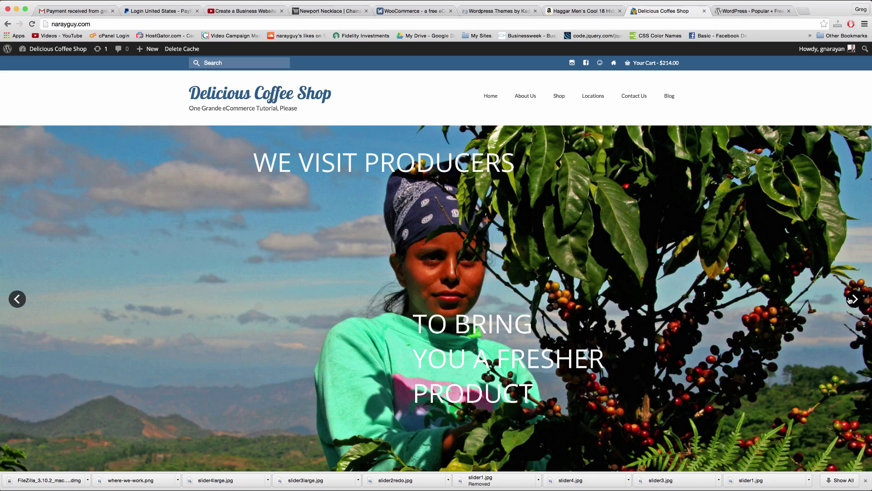
click(850, 300)
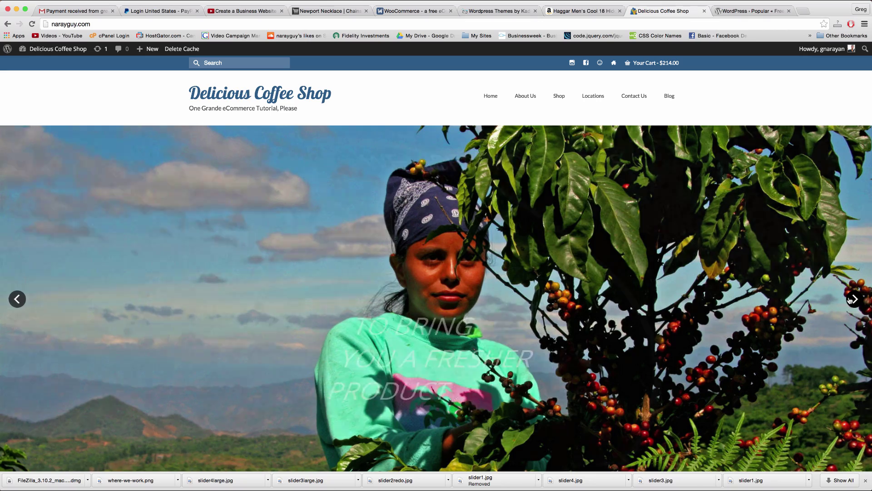
click(851, 299)
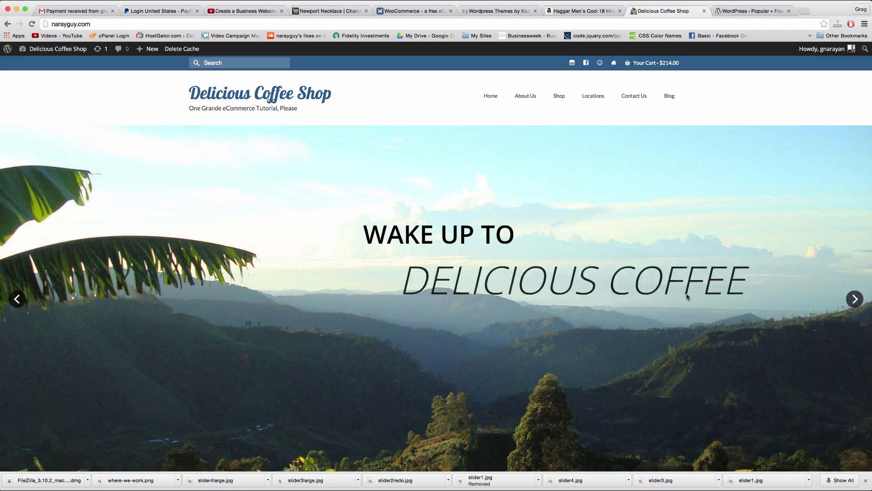
Scroll down the coffee shop homepage, then return to the TextEdit site-building notes.
scroll(686, 294, down, 10)
scroll(687, 296, down, 6)
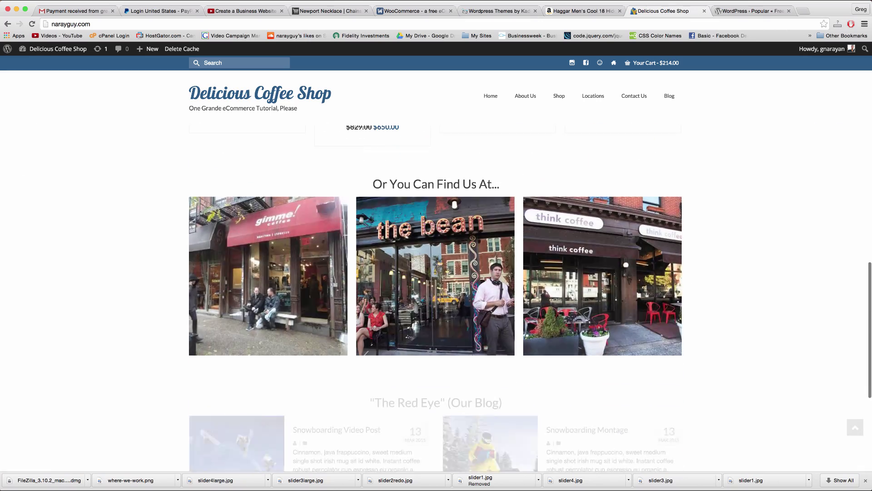
key(super+Tab)
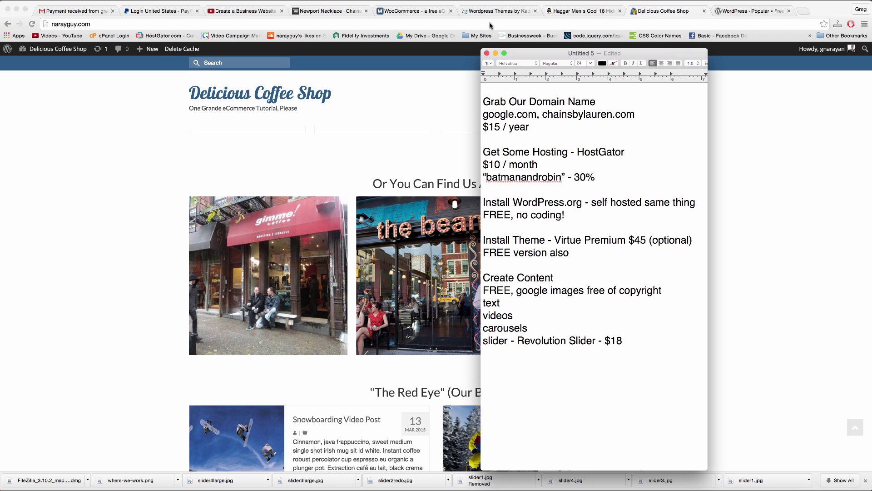
Open the coffee shop's Shop page, then add costs 15, 10, 45, 18 and total '$88 < $100' to the notes.
click(649, 12)
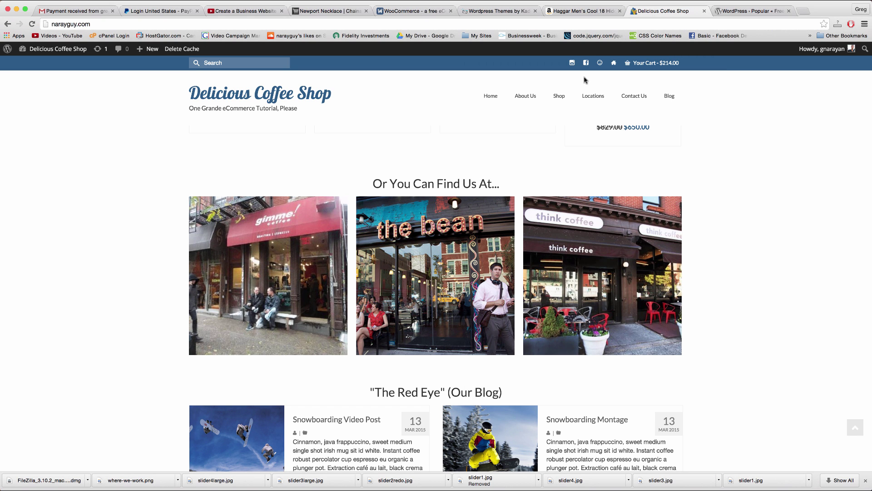
click(559, 95)
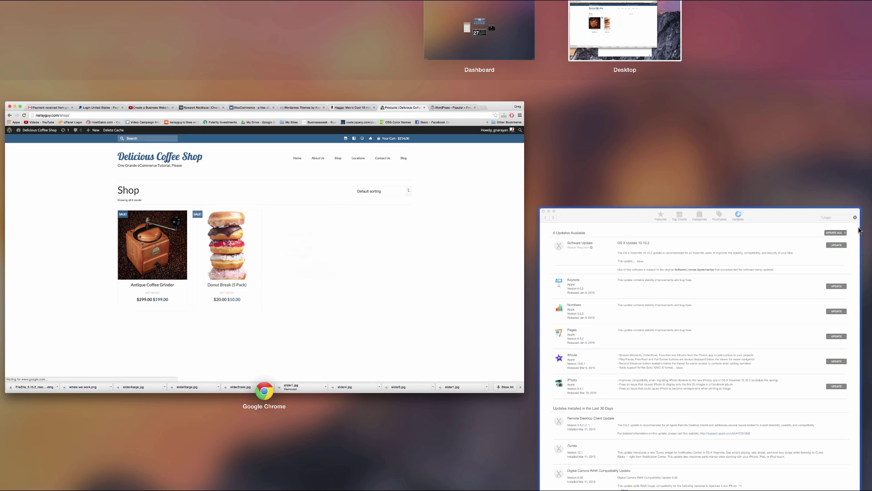
click(681, 272)
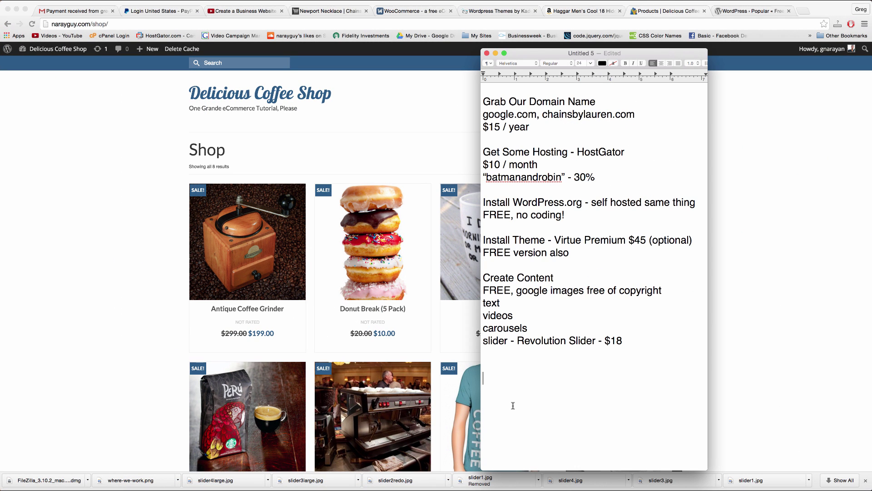
text(15, 10)
text(, 45)
text(, 18  )
text($88)
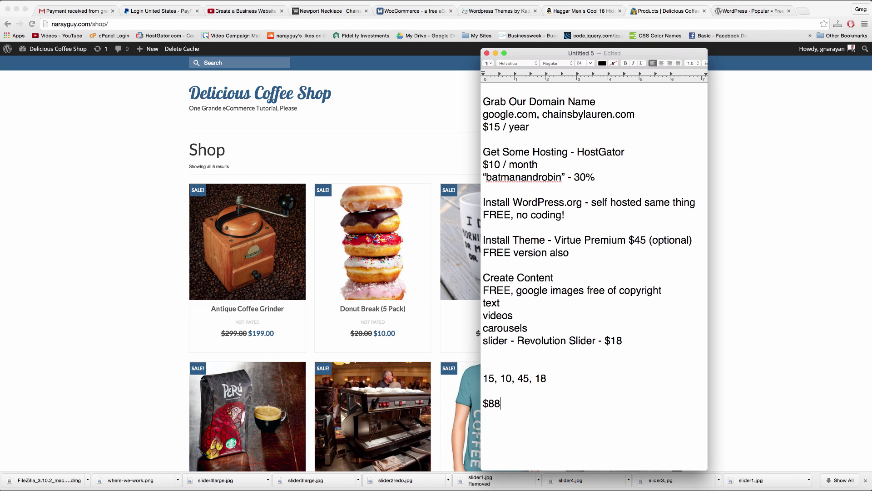
text( < 10)
key(Left)
key(Left)
key(Left)
text($)
click(785, 345)
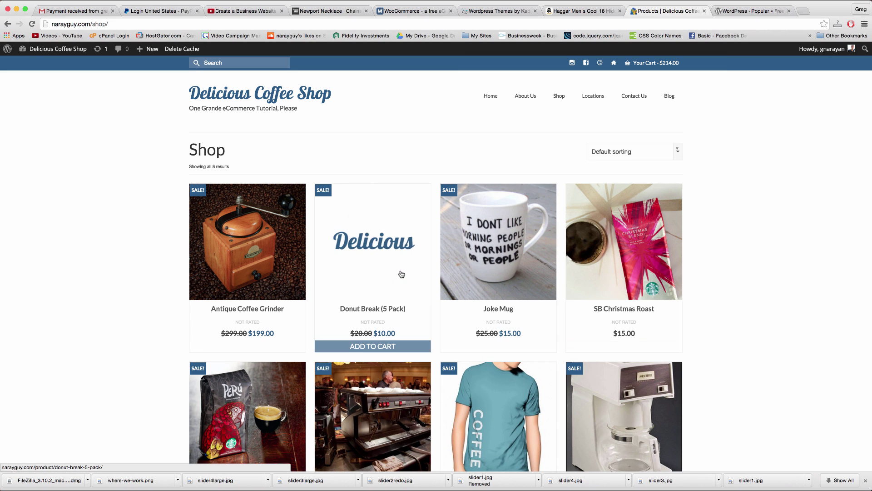
scroll(401, 274, down, 4)
scroll(672, 254, up, 3)
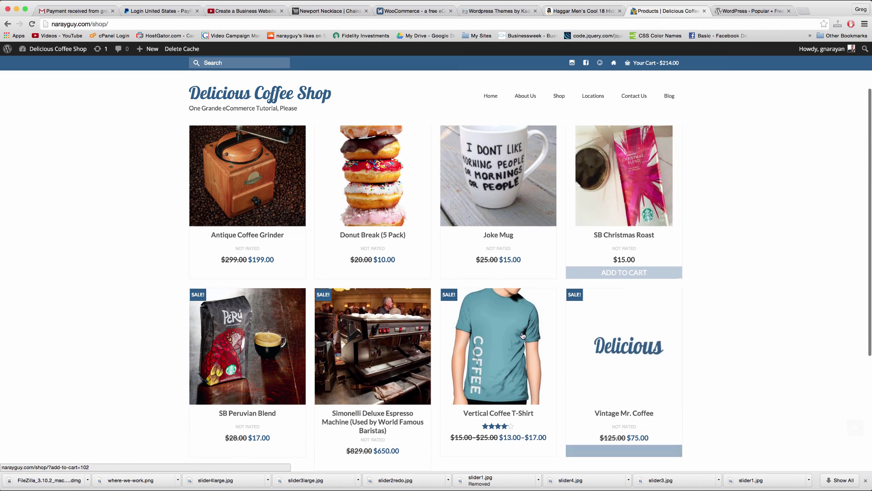
scroll(381, 327, up, 2)
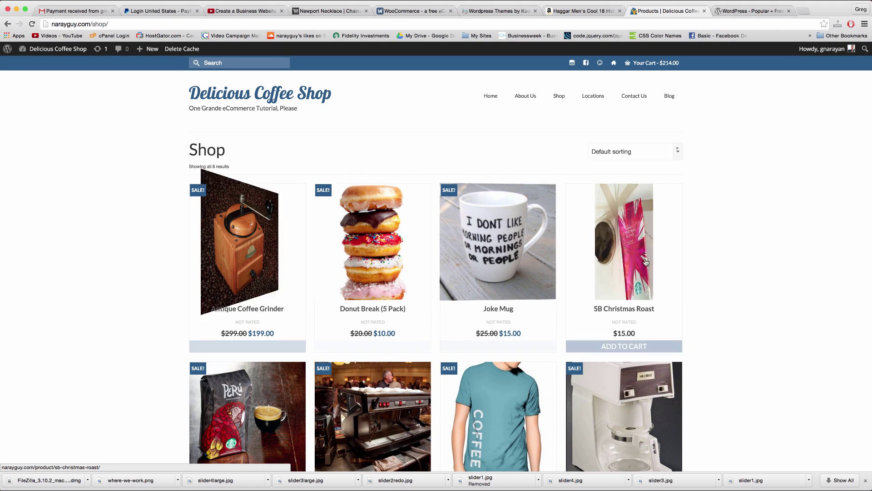
scroll(627, 318, down, 4)
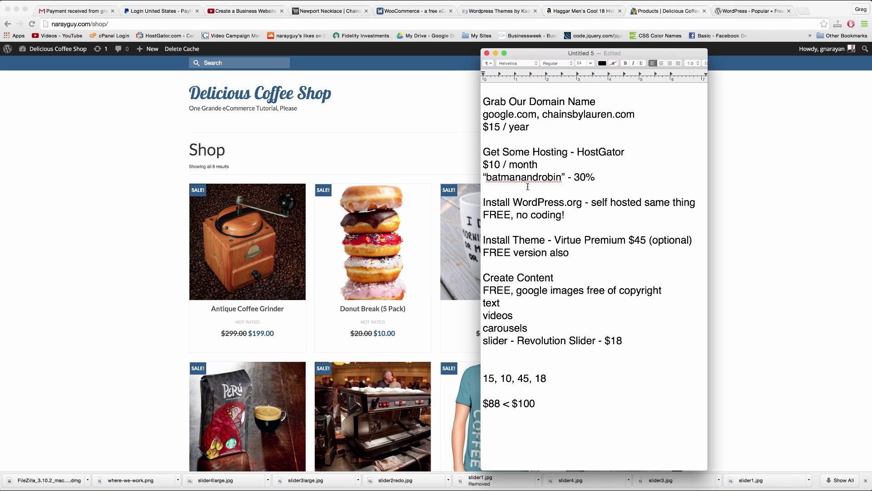
Mark the batmanandrobin HostGator code as '30% off' and start a new line.
click(620, 179)
text(off)
key(Return)
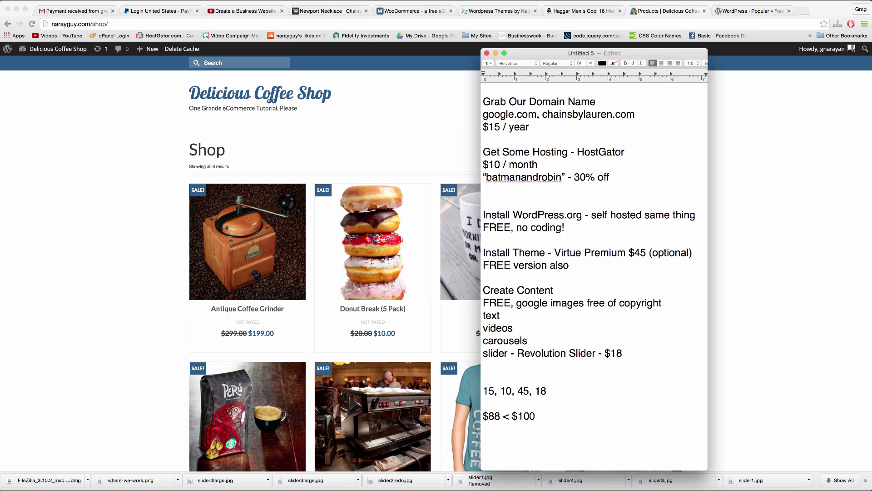
Add the coupon line '"coffeemoney" - 1c first month' and move the notes window up-right.
text("coffeemoney")
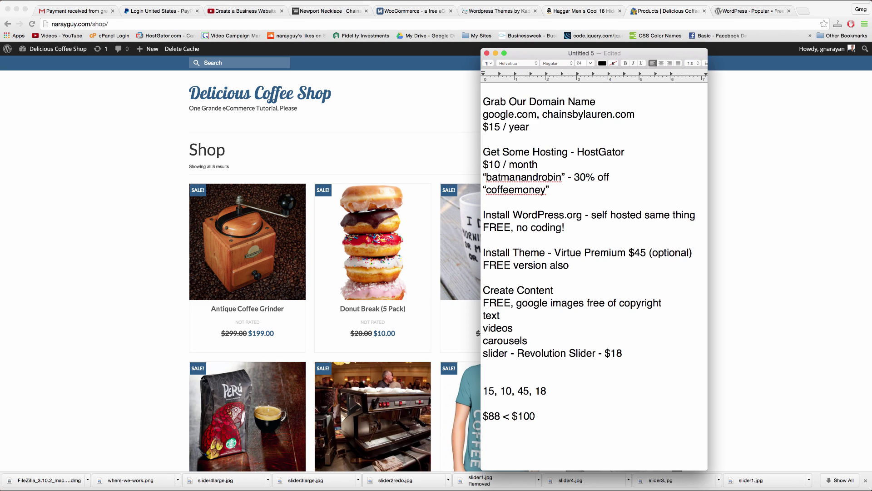
text(- 1c first month)
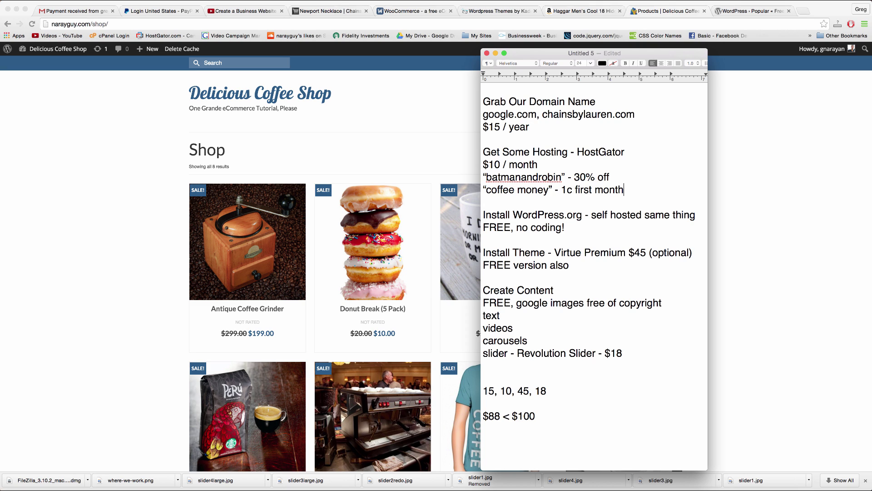
click(516, 195)
key(BackSpace)
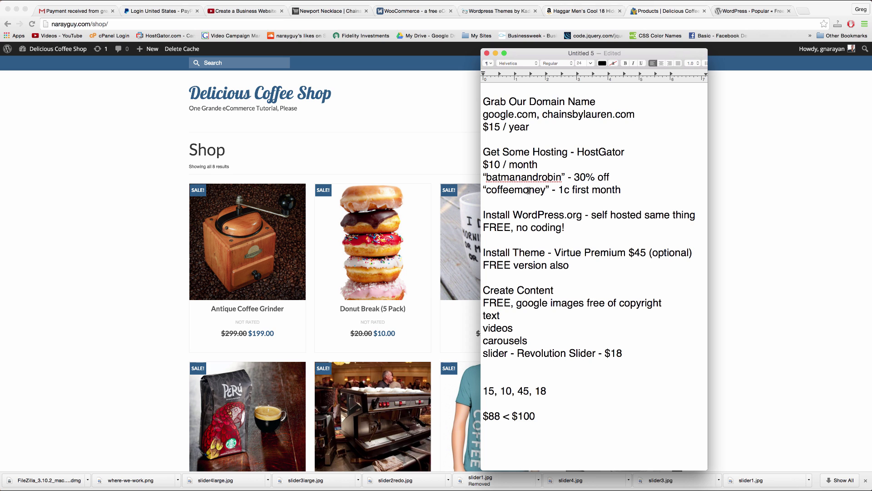
click(546, 191)
drag(596, 54, 620, 45)
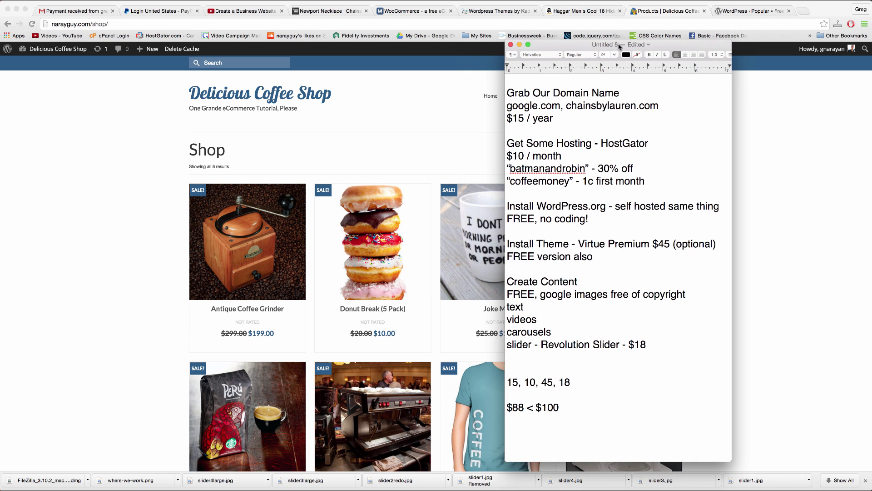
Minimize the notes and load hostgator.com in a new Chrome tab.
click(519, 45)
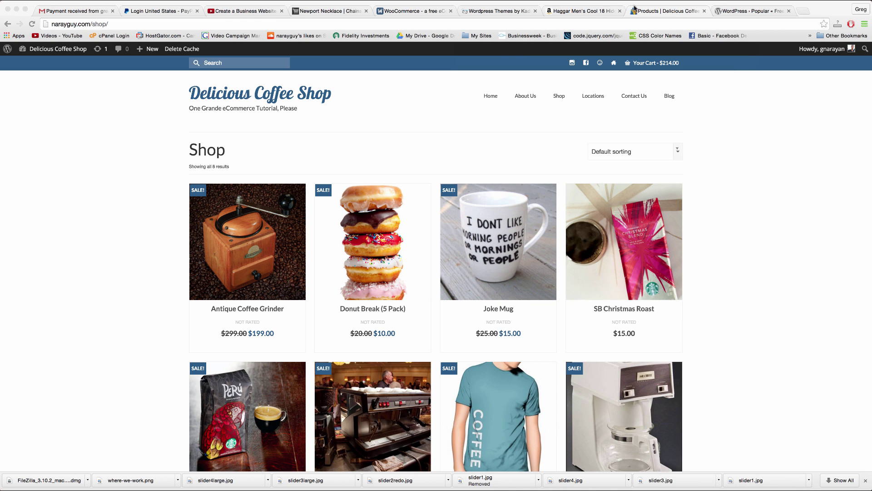
click(803, 11)
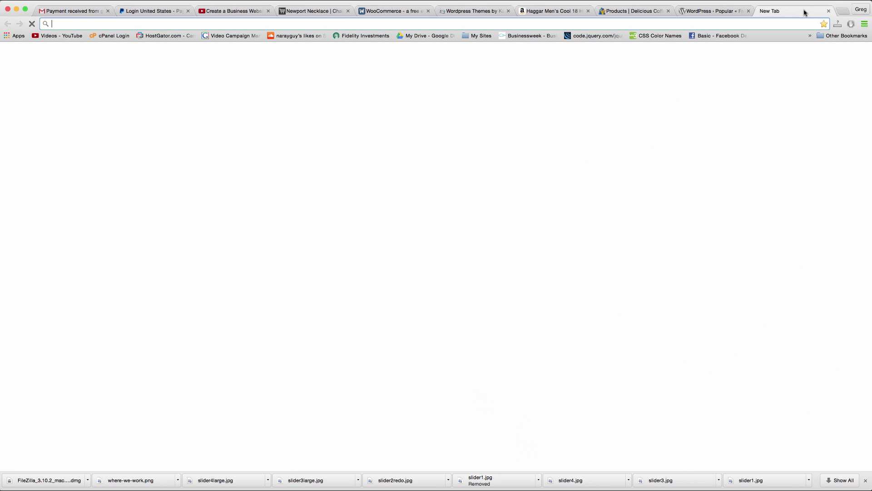
text(hostgator.com)
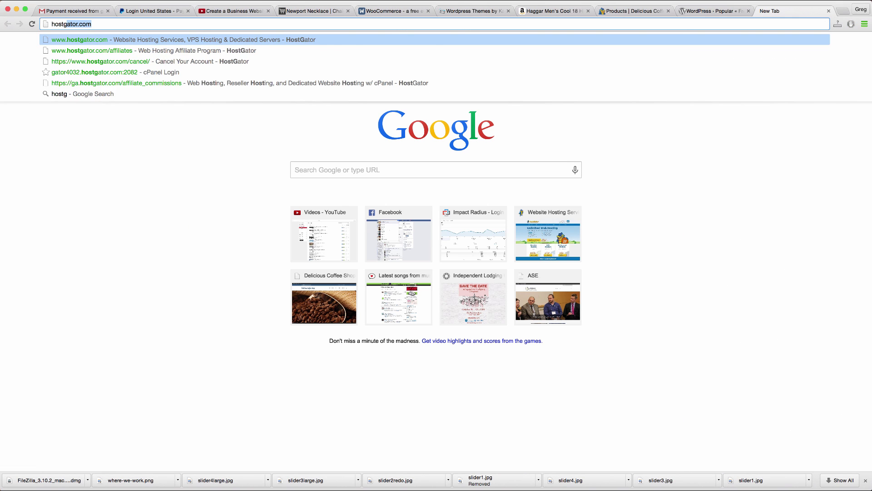
key(Return)
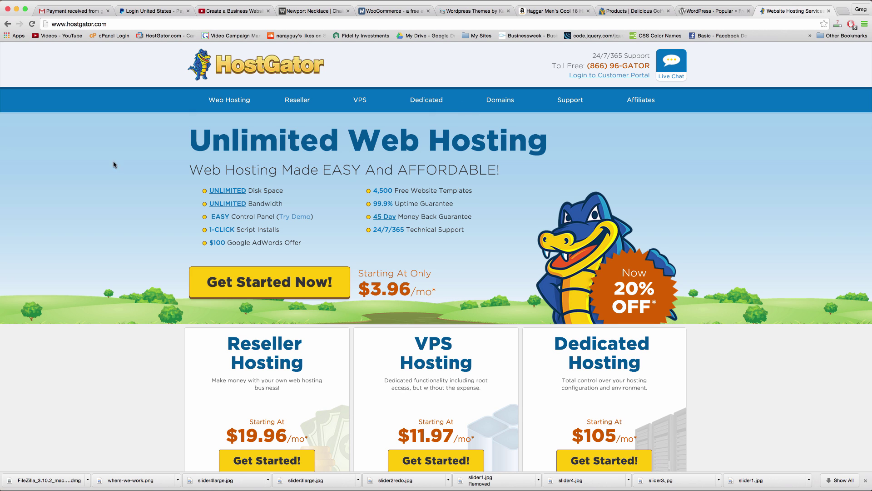
Select the words 'Installs' and 'Offer' on the HostGator home page.
double_click(271, 230)
click(296, 241)
double_click(296, 242)
click(262, 229)
double_click(289, 243)
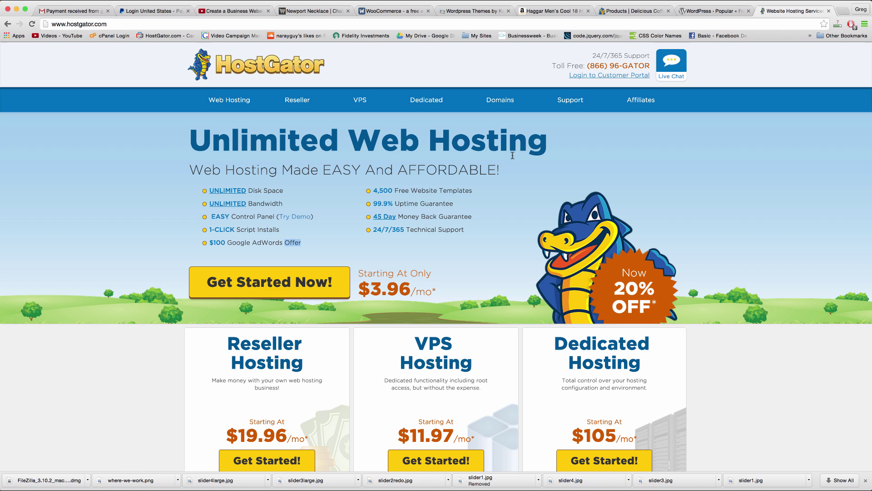
Check the saved bookmarks list and clear the text highlight on the HostGator home page.
click(482, 37)
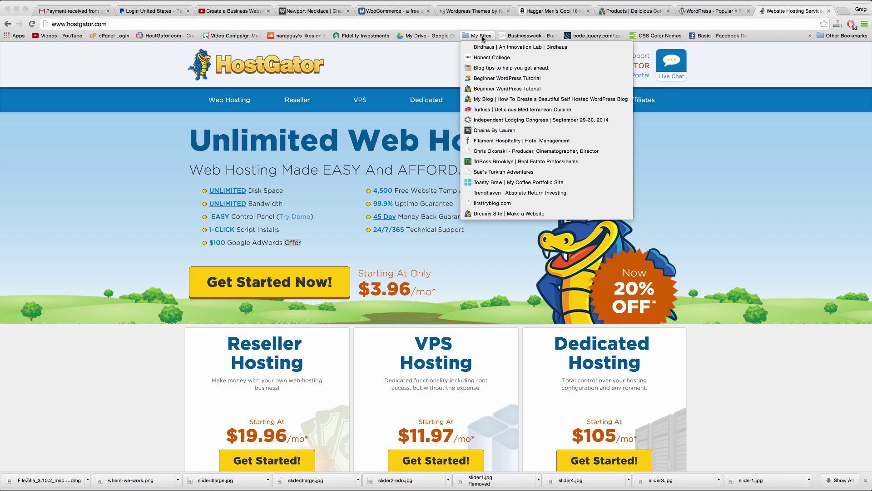
click(484, 36)
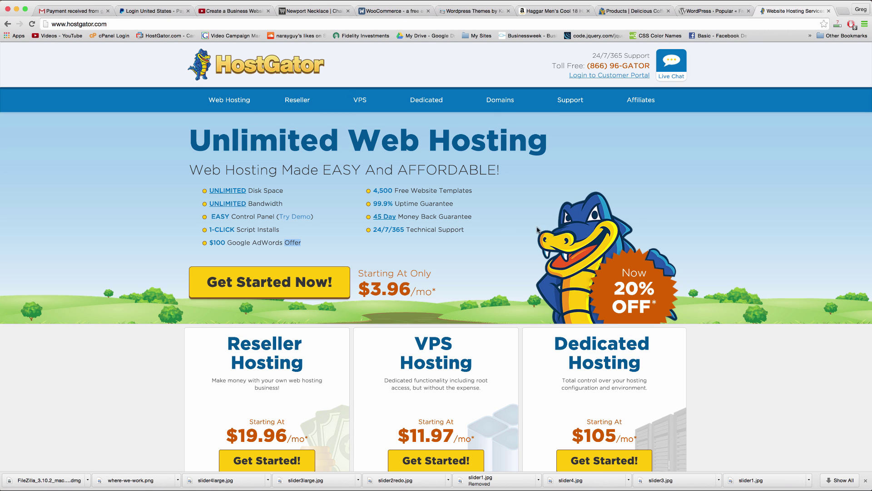
scroll(536, 230, down, 5)
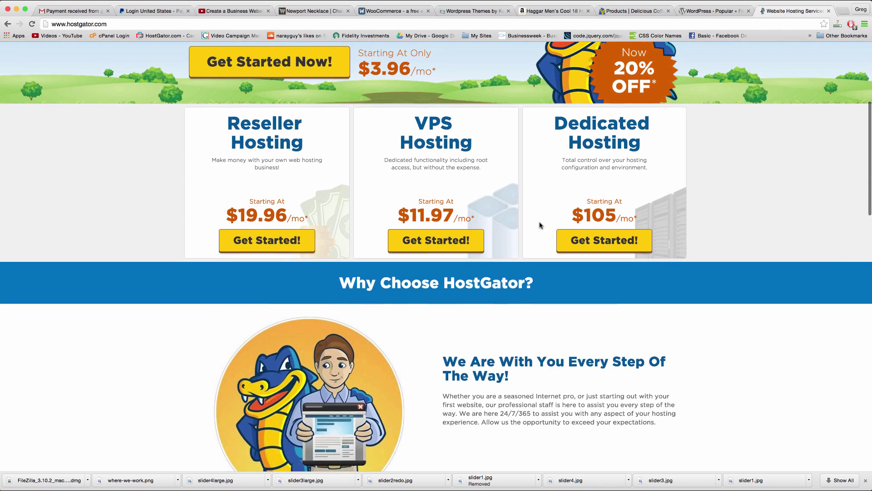
scroll(540, 225, up, 5)
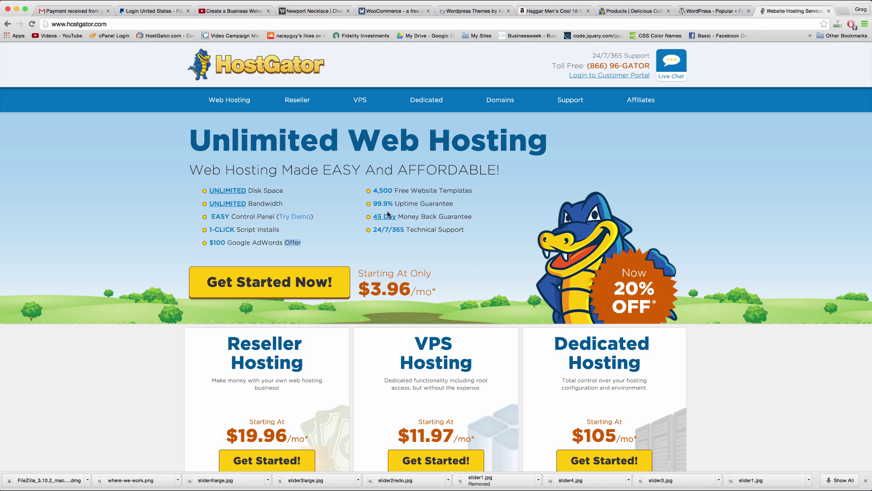
click(451, 221)
Start a HostGator live chat request with your name, Technical Support department and domain narayguy.com.
click(671, 78)
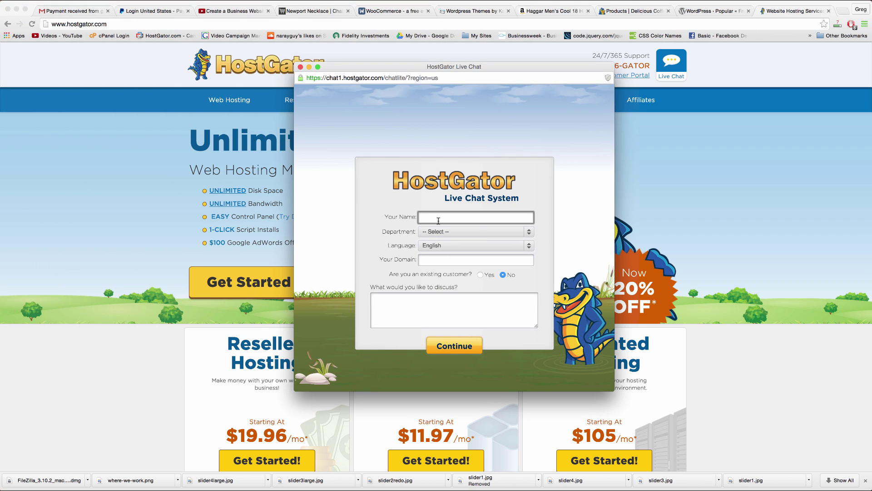
text(Greg)
click(451, 231)
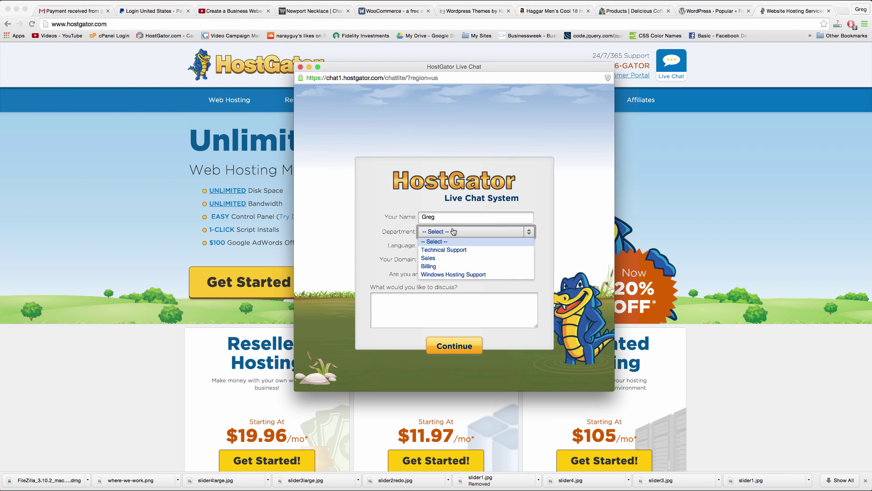
click(439, 250)
click(442, 261)
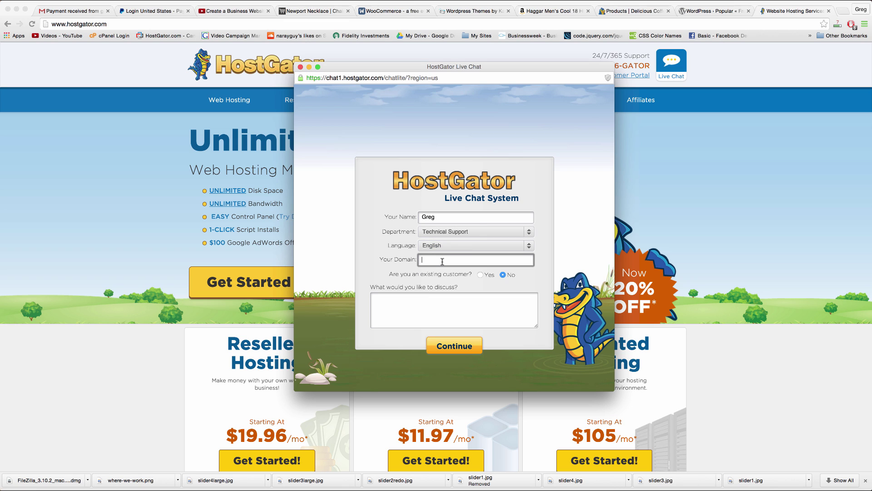
text(narayguy.com)
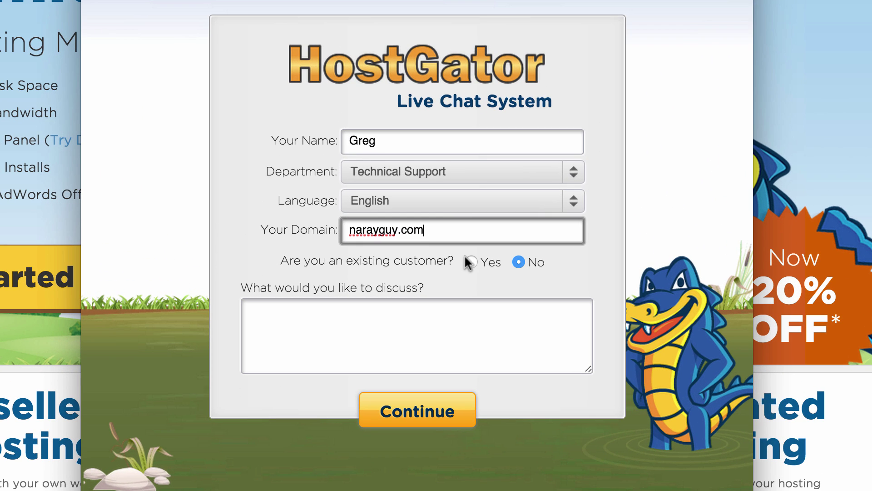
click(477, 273)
Mark yourself an existing customer, ask for 'help with hosting issues, thanks!', and start the chat.
click(473, 262)
click(475, 312)
text(help with hosting issues)
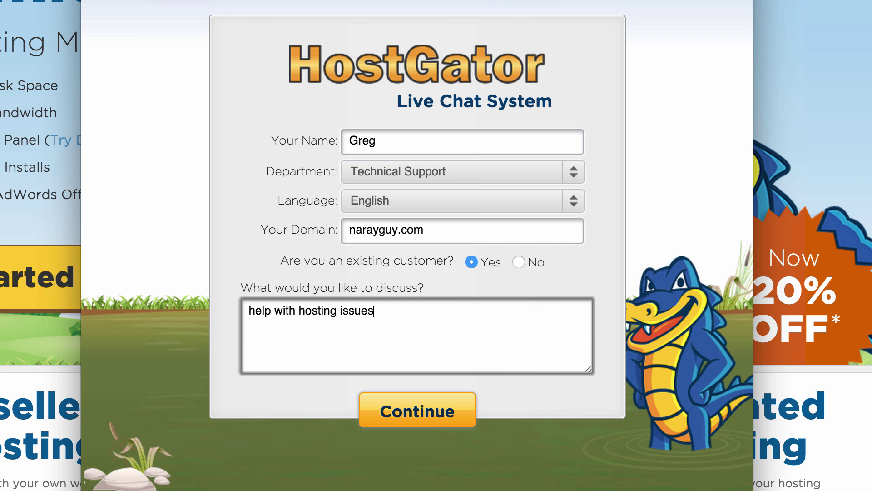
text(, thanks!)
click(427, 411)
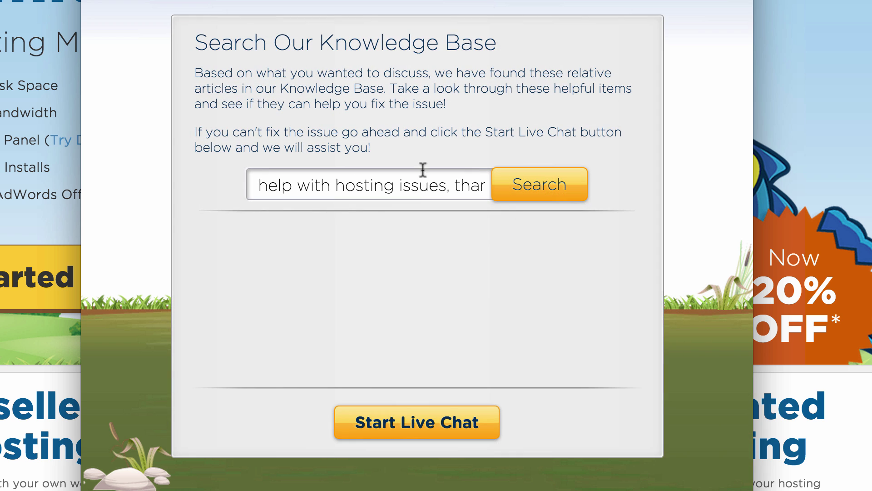
click(447, 446)
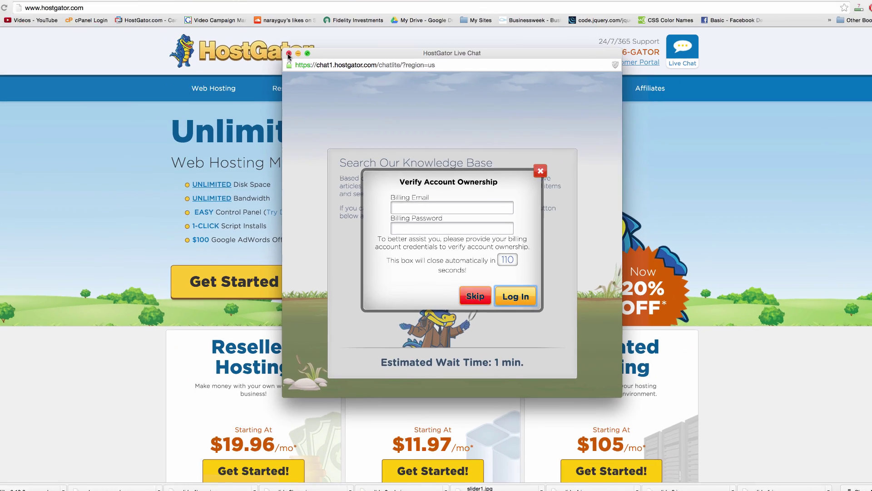
click(579, 84)
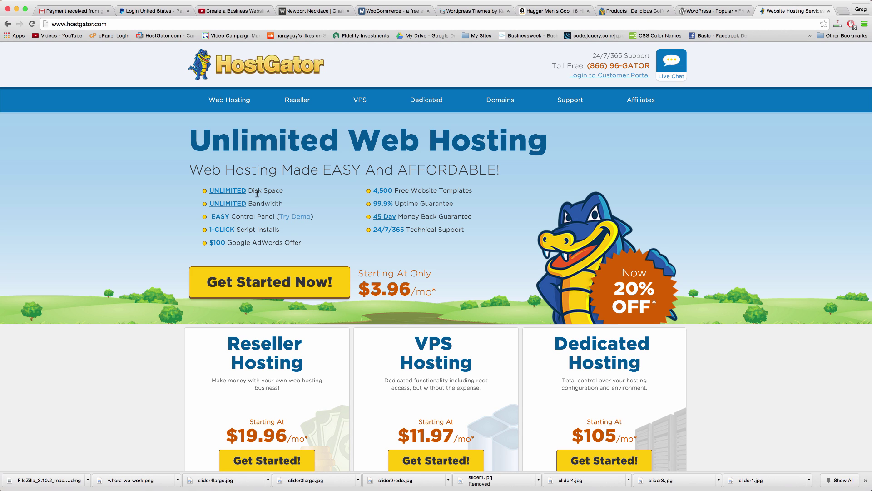
Highlight 'Installs' in the feature list, then go to the shared hosting plan cards.
double_click(265, 216)
double_click(269, 230)
click(309, 279)
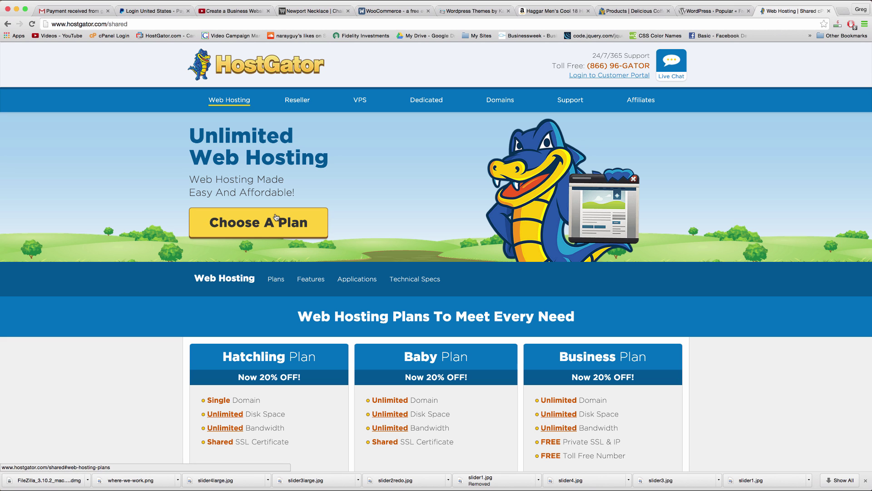
scroll(278, 216, down, 1)
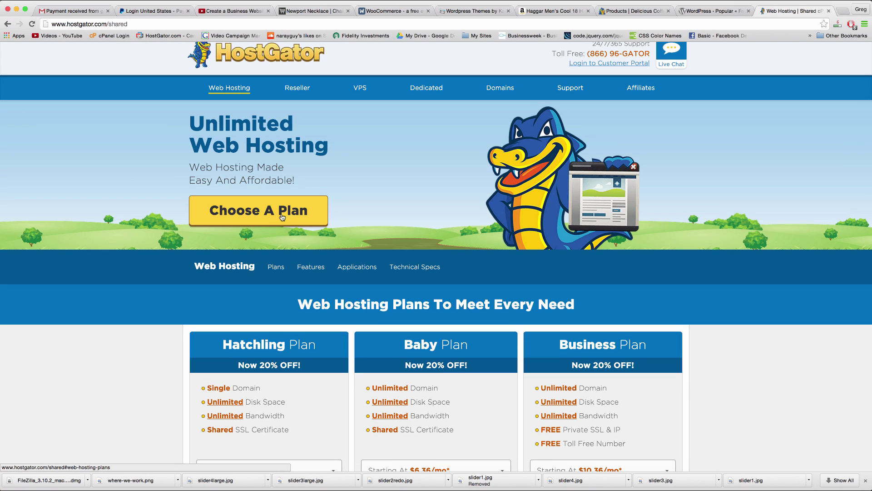
scroll(273, 216, up, 1)
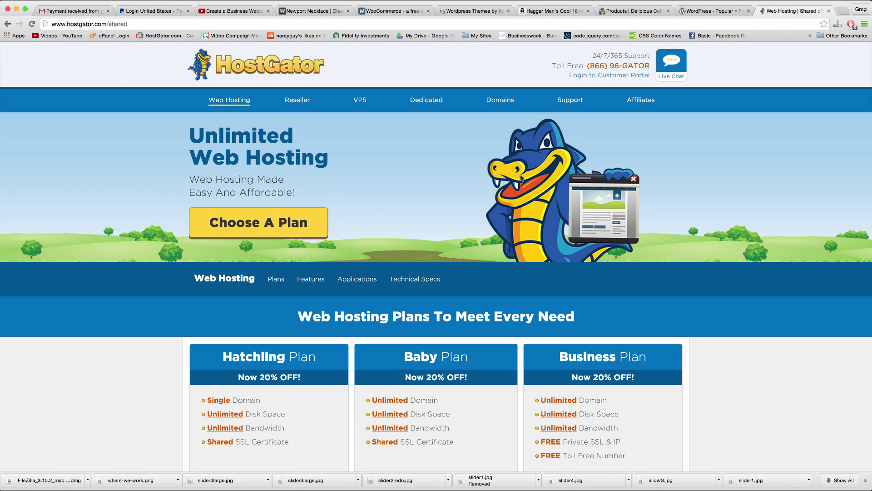
click(236, 222)
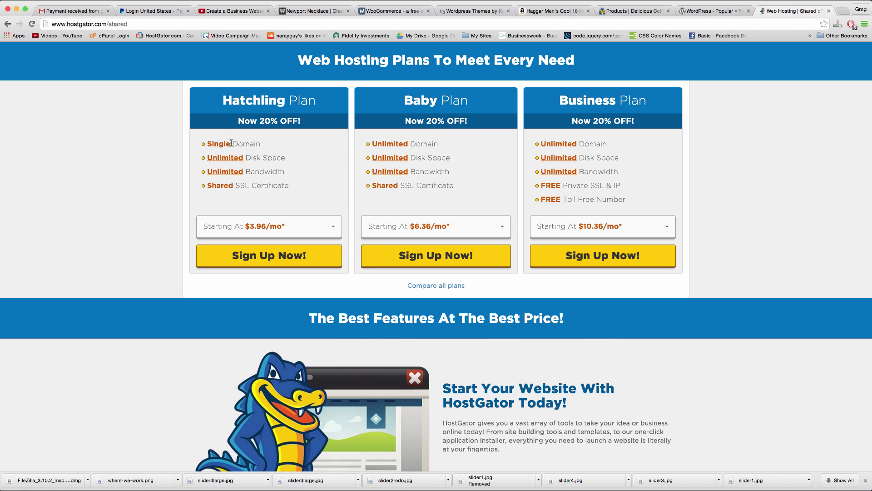
Highlight the Single Domain and Unlimited Domain lines to compare the Hatchling and Baby plans.
double_click(249, 144)
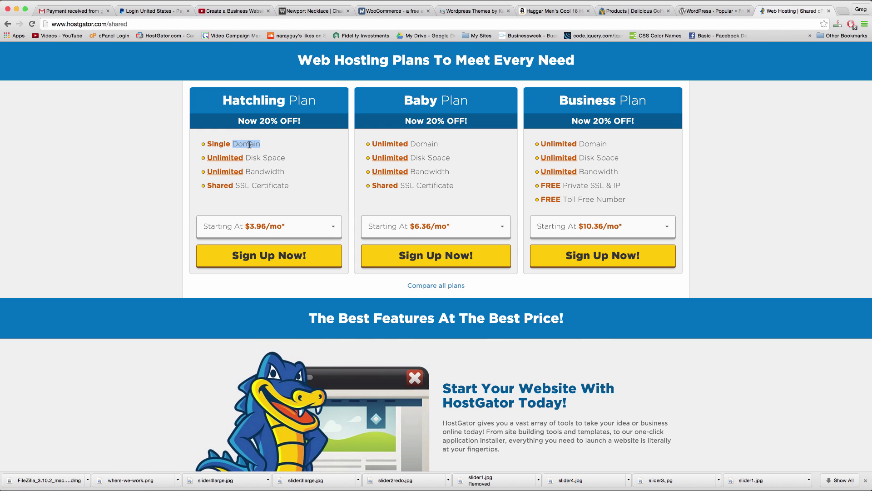
double_click(423, 143)
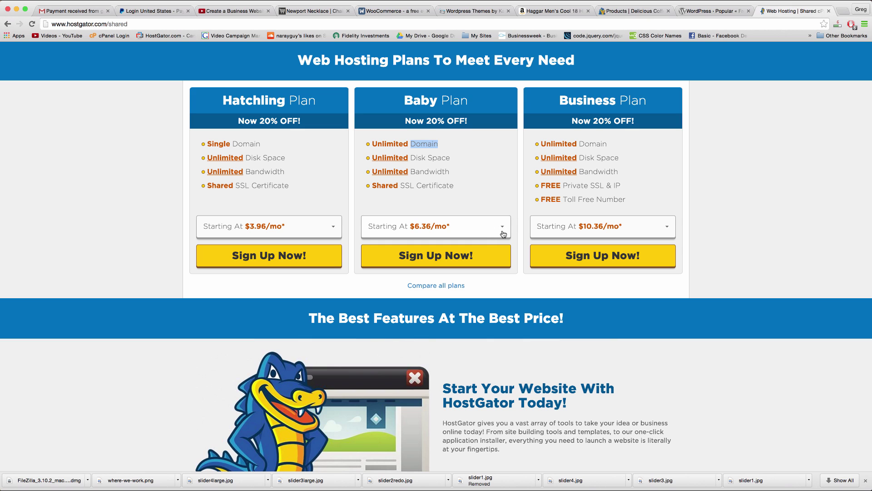
double_click(424, 146)
double_click(250, 141)
double_click(425, 142)
double_click(424, 143)
click(421, 143)
double_click(423, 145)
click(426, 145)
double_click(426, 146)
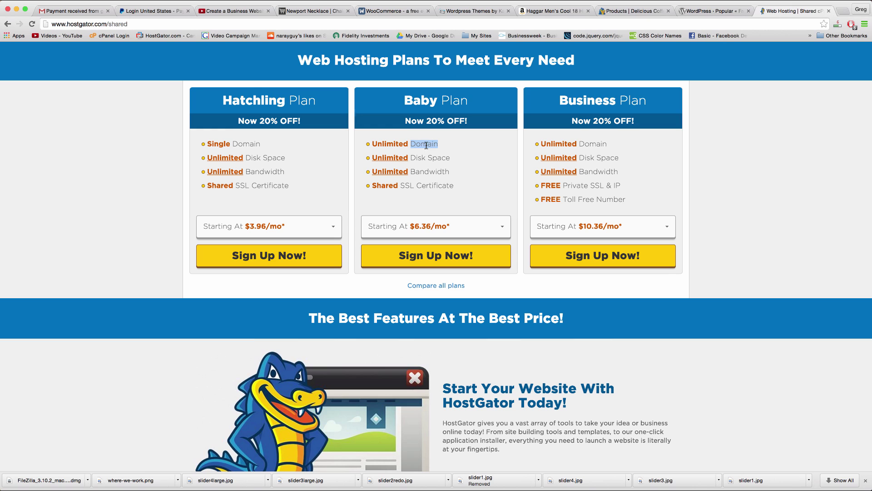
double_click(240, 146)
triple_click(251, 146)
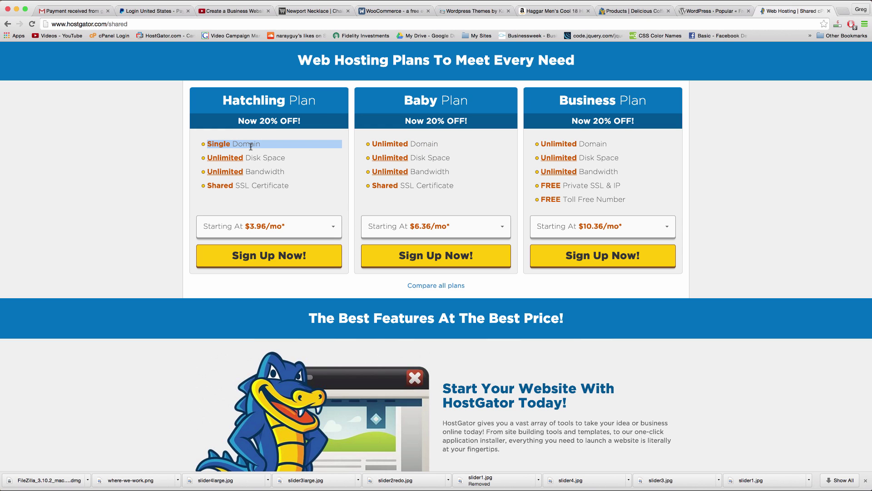
click(431, 146)
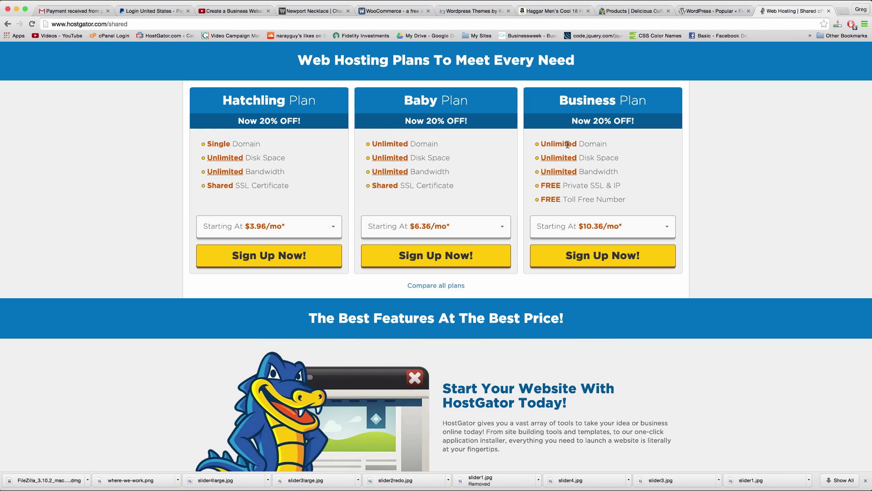
Highlight the Business plan's SSL, IP and Toll Free features and the Baby plan's disk space.
double_click(597, 145)
double_click(593, 185)
double_click(613, 185)
double_click(613, 200)
double_click(581, 200)
click(610, 207)
double_click(452, 101)
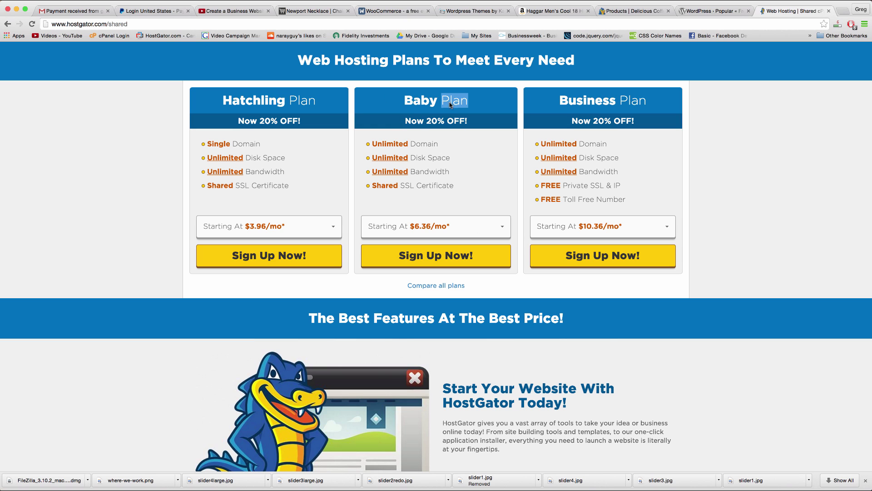
double_click(423, 144)
click(418, 160)
double_click(418, 160)
click(431, 160)
double_click(430, 159)
click(431, 159)
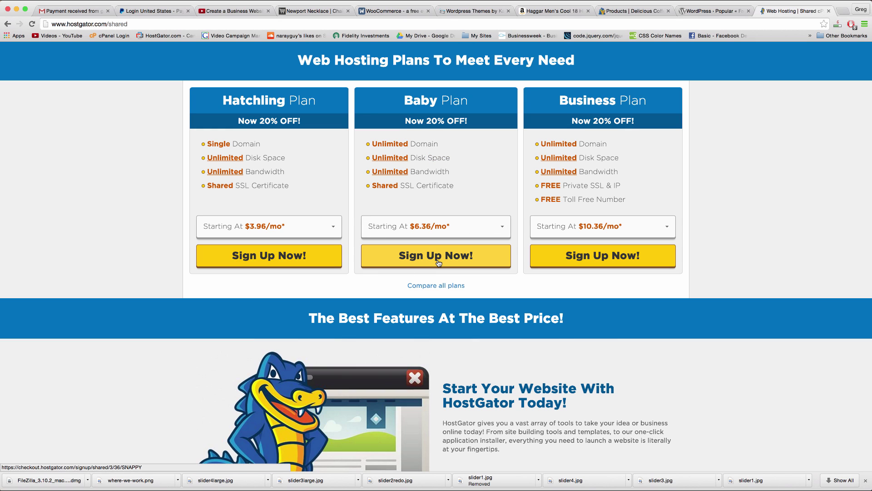
Choose Monthly - $7.96/mo billing on the Baby plan and sign up for it.
click(418, 229)
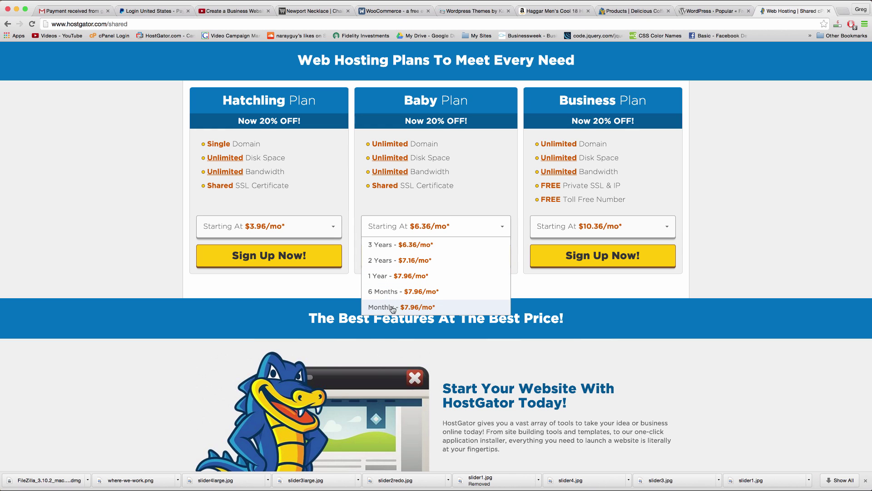
click(419, 307)
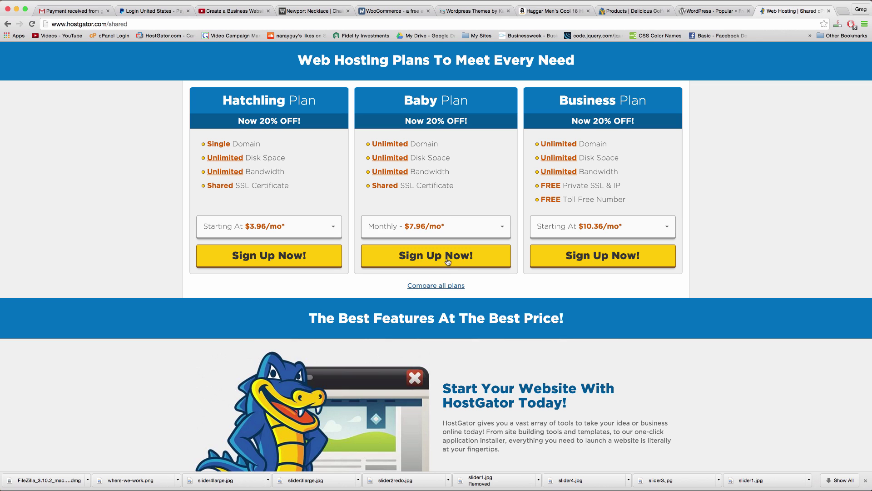
click(432, 255)
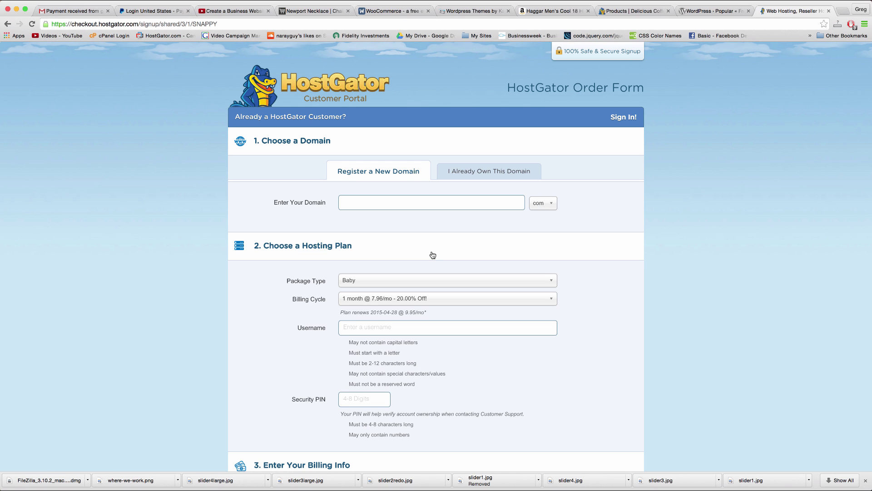
Load narayguy.com in the first browser tab.
click(136, 27)
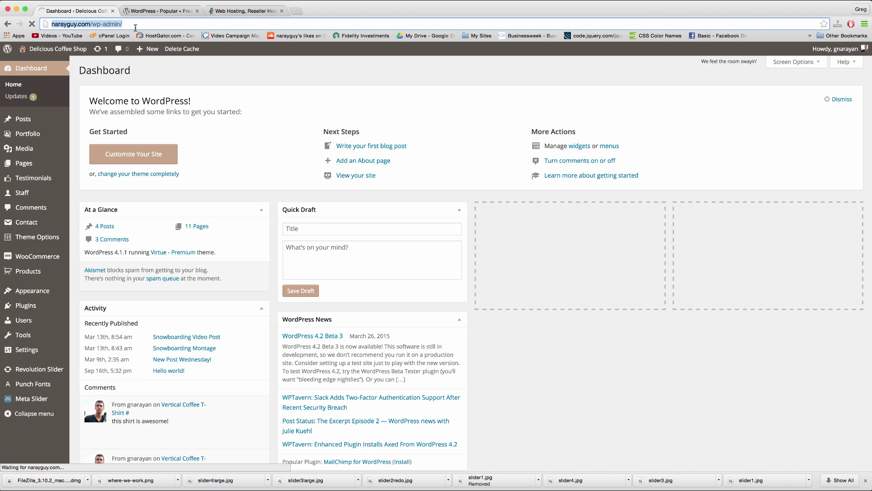
text(narayguy.com)
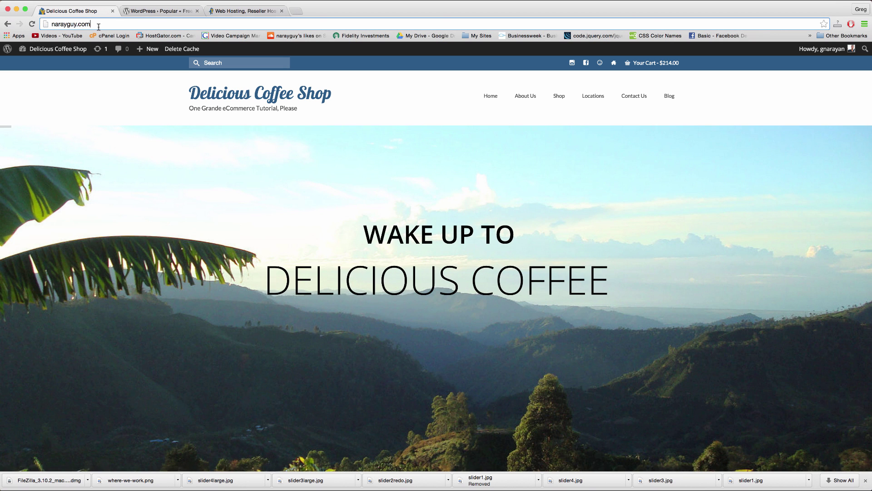
key(Return)
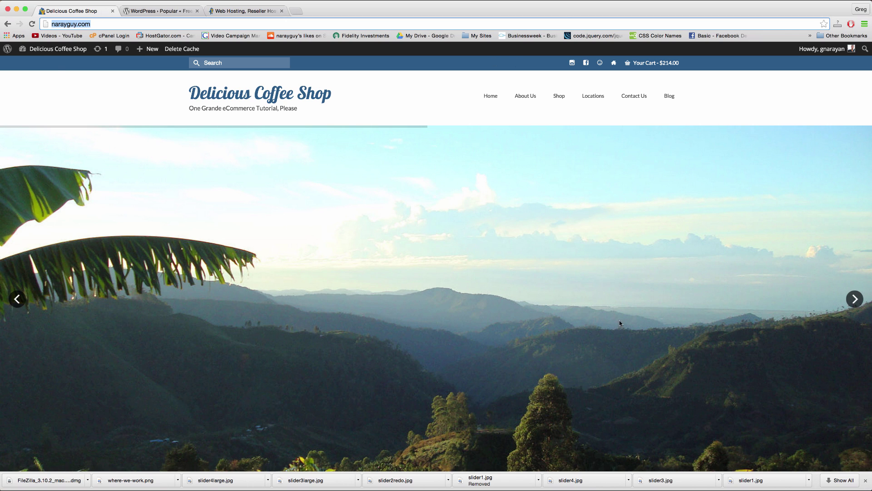
scroll(528, 312, down, 12)
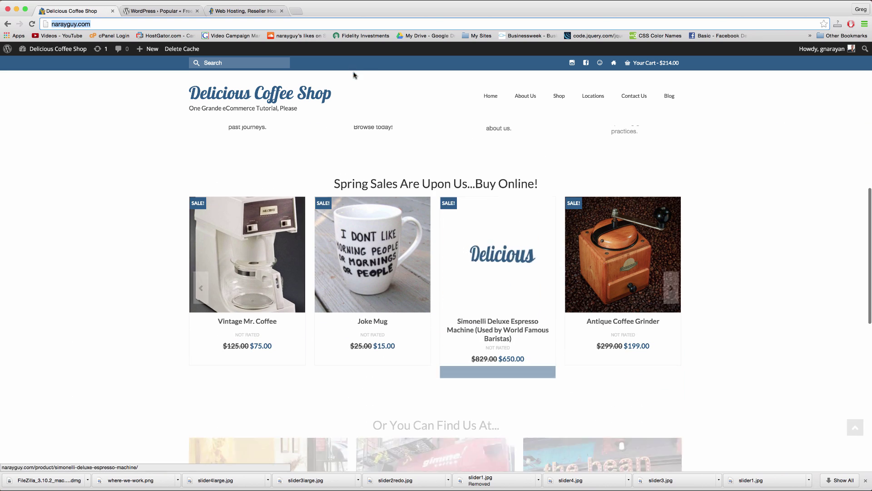
Open selfhostedwordpress.net in a new tab and move that tab to second position.
click(296, 11)
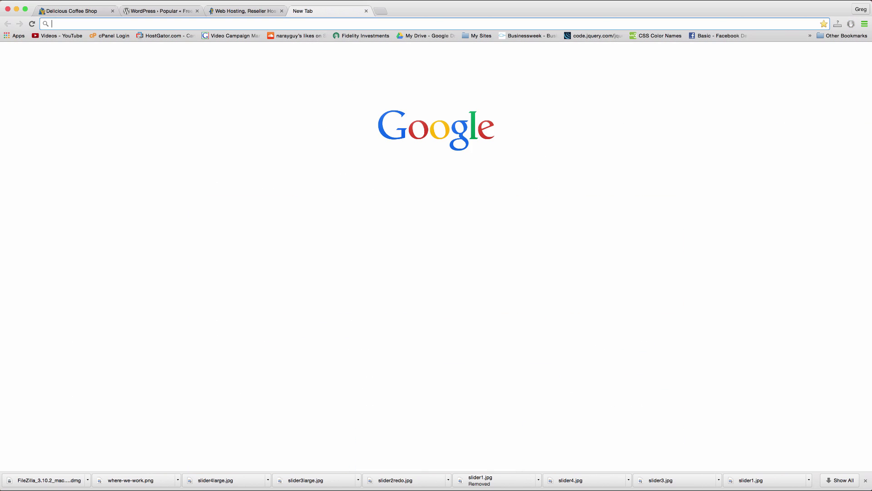
text(self)
key(Return)
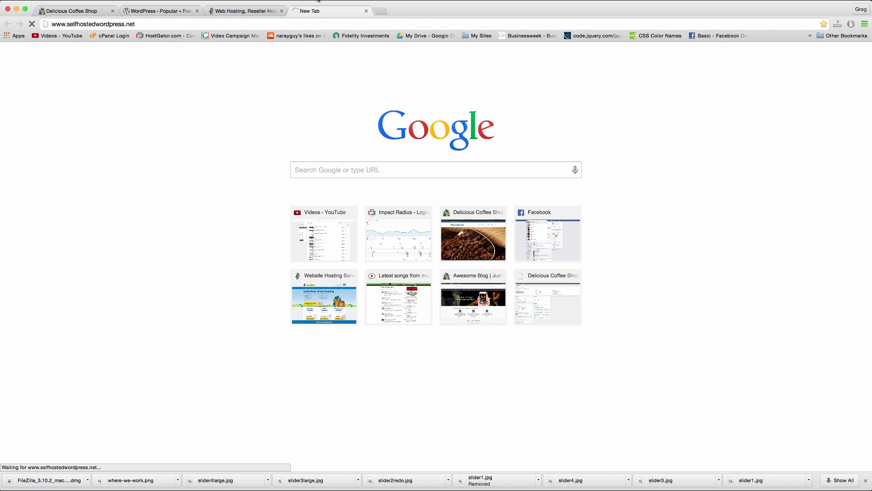
drag(328, 13, 150, 12)
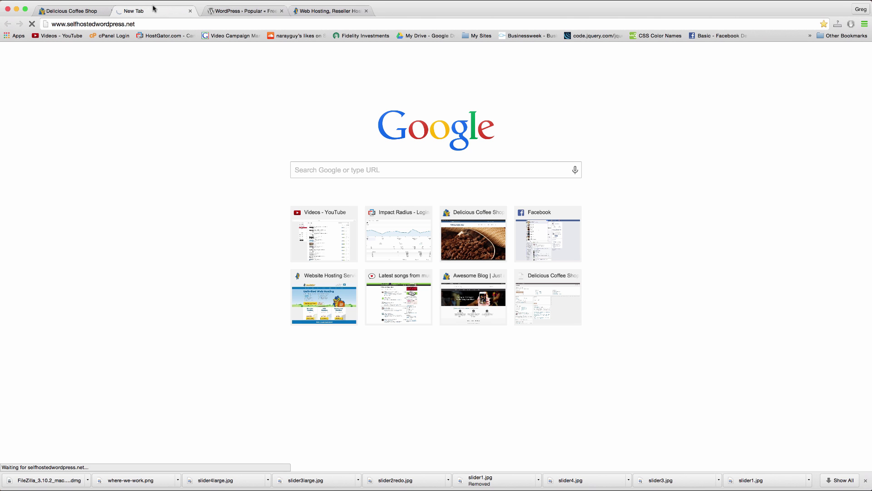
click(147, 21)
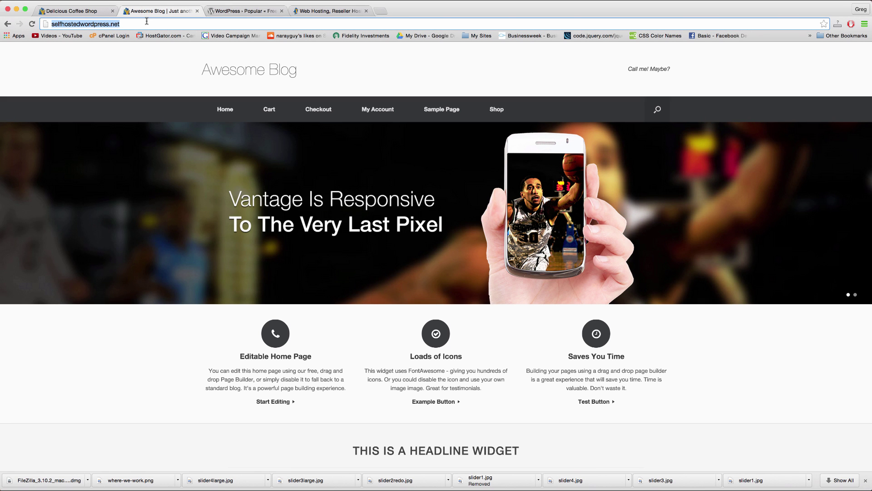
scroll(516, 202, down, 5)
scroll(516, 200, up, 5)
Back on the HostGator order form, choose I Already Own This Domain for the domain.
click(309, 12)
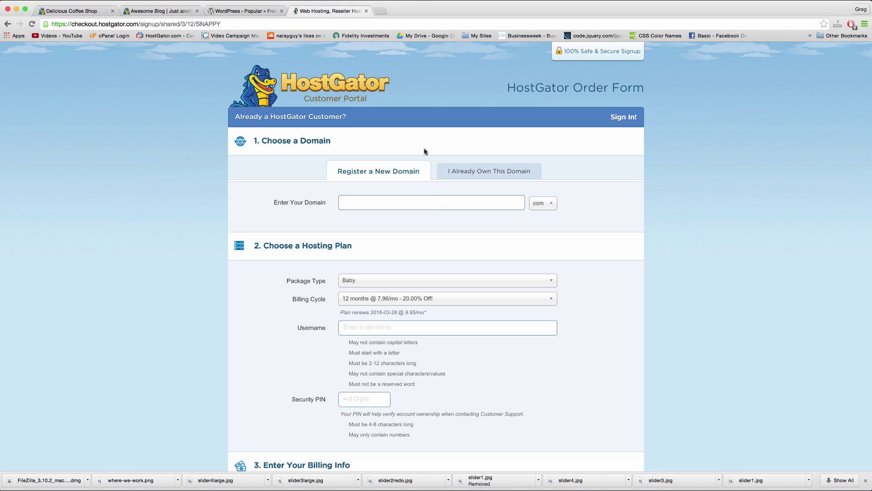
click(150, 13)
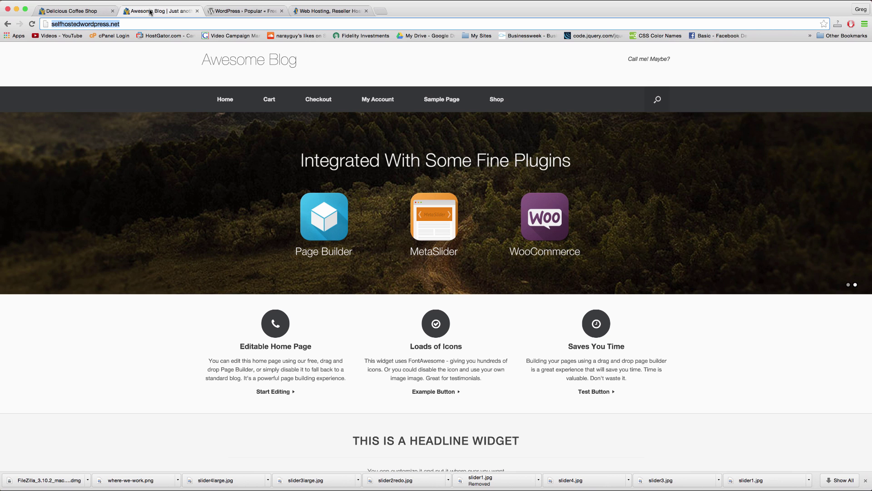
click(321, 11)
click(489, 176)
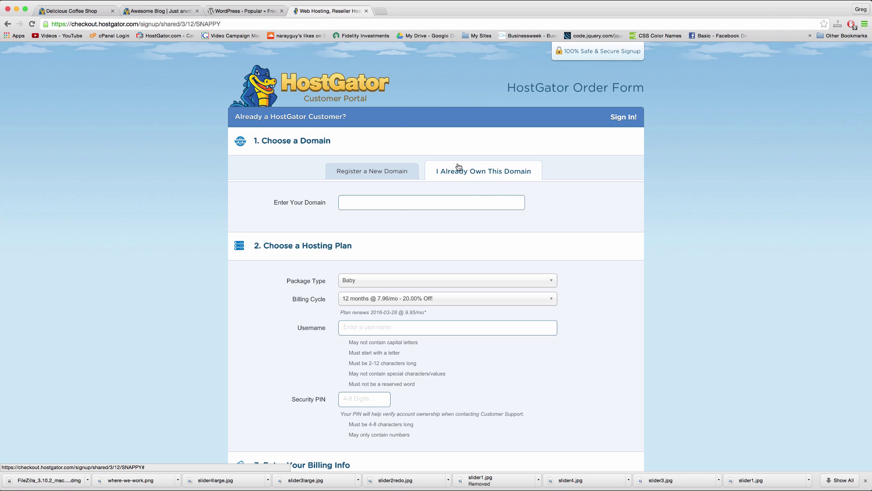
click(400, 203)
click(393, 178)
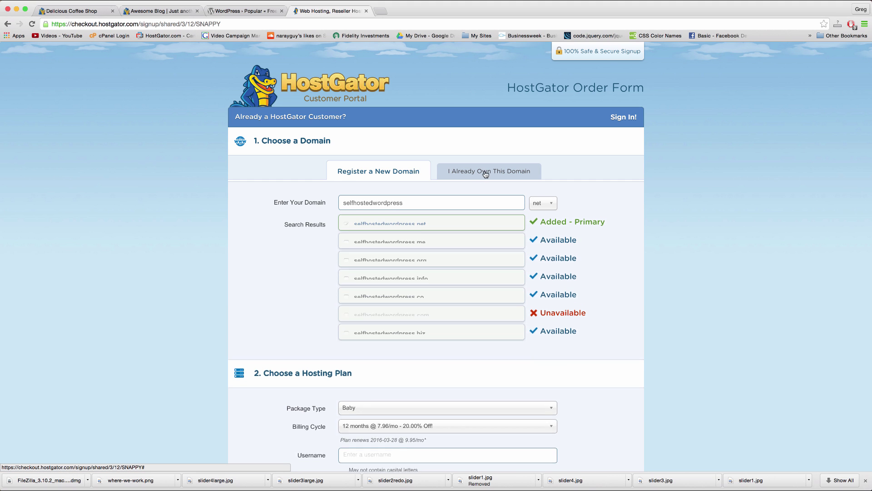
click(488, 173)
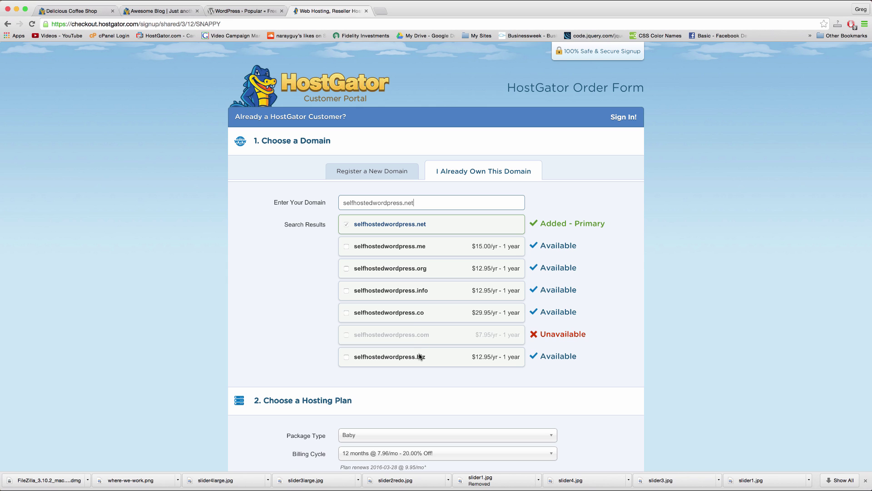
Compare the register-new-domain option, then settle on already-owned selfhostedwordpress.net.
click(394, 172)
click(550, 208)
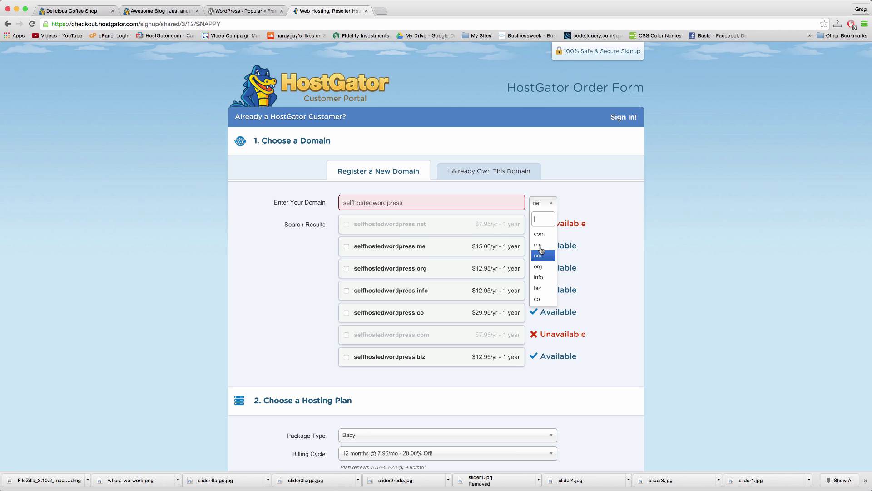
click(516, 171)
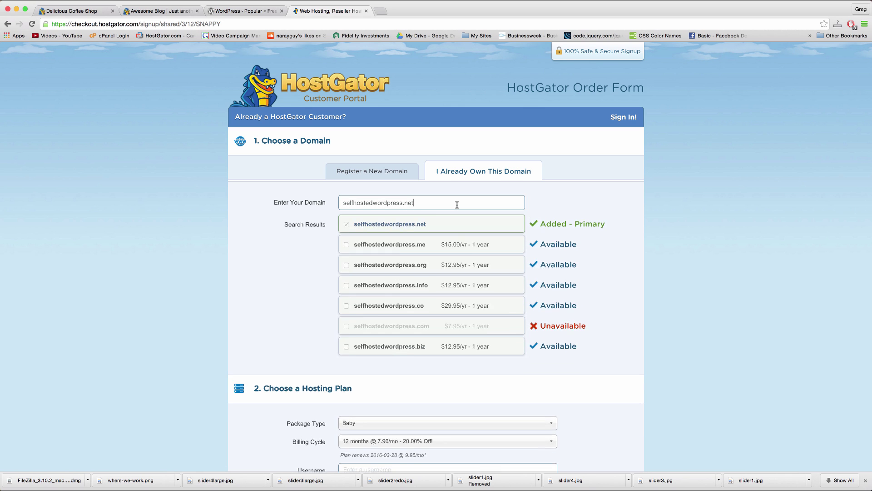
double_click(431, 205)
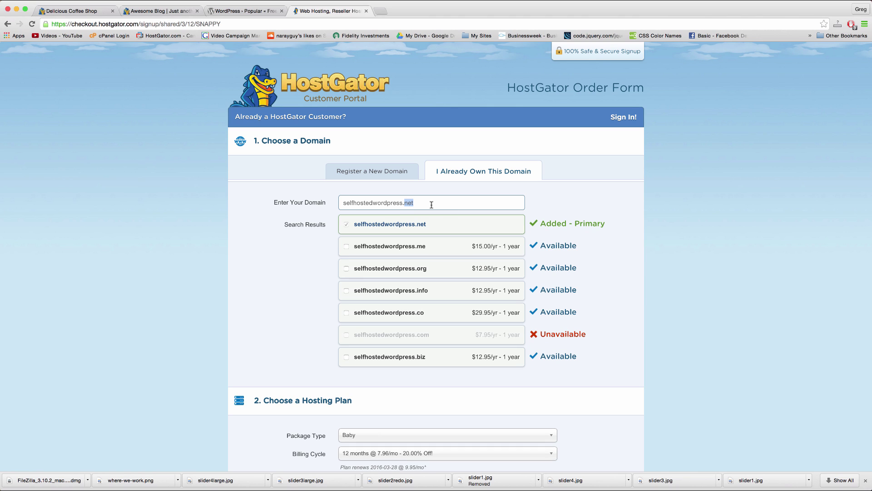
scroll(431, 205, down, 3)
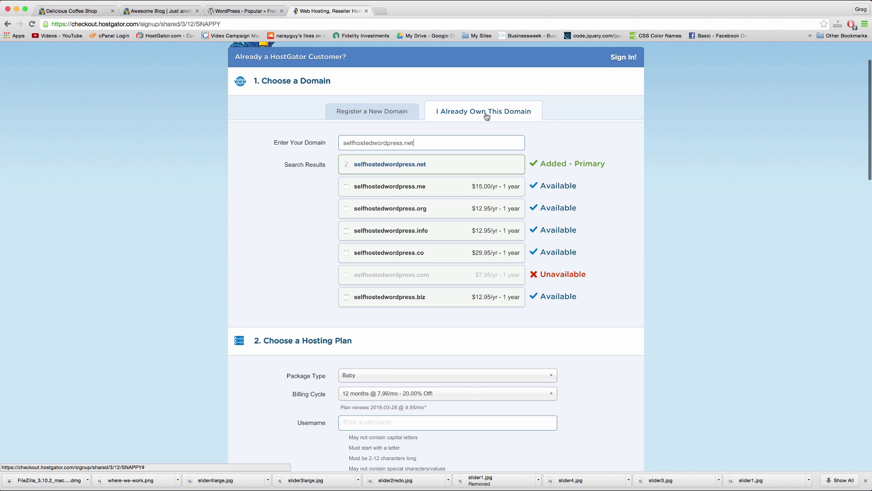
click(384, 113)
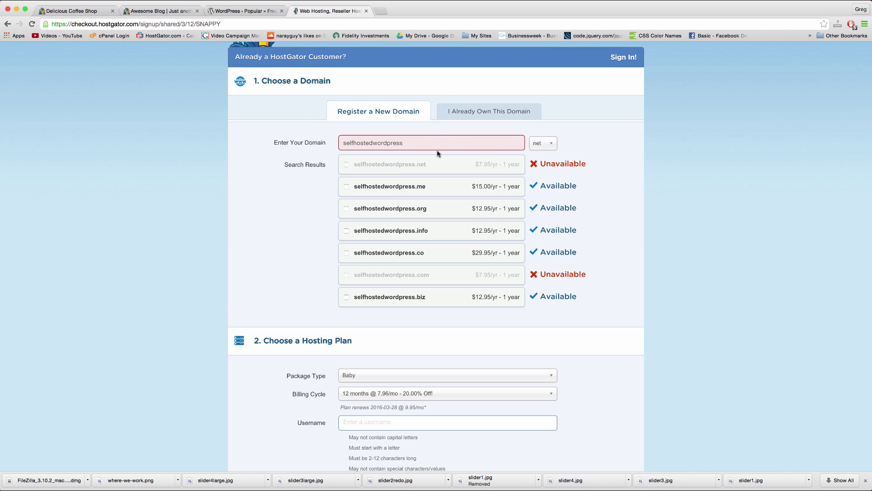
click(503, 114)
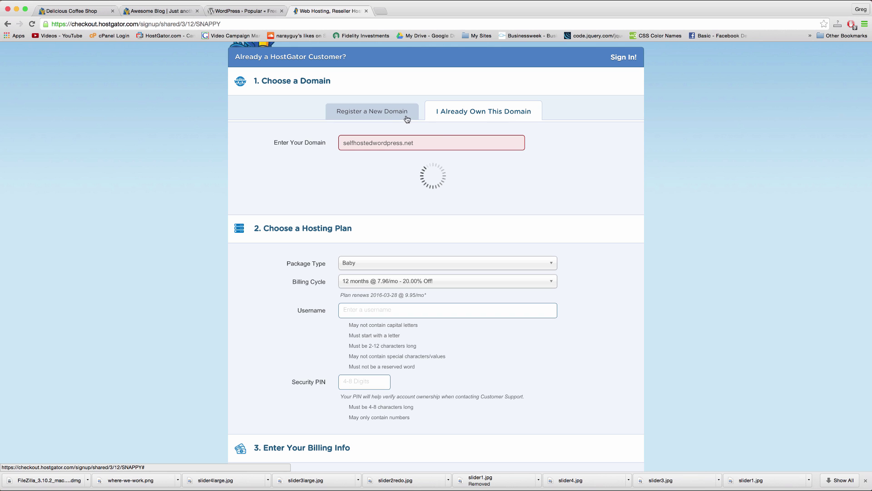
scroll(562, 159, down, 1)
scroll(563, 159, up, 3)
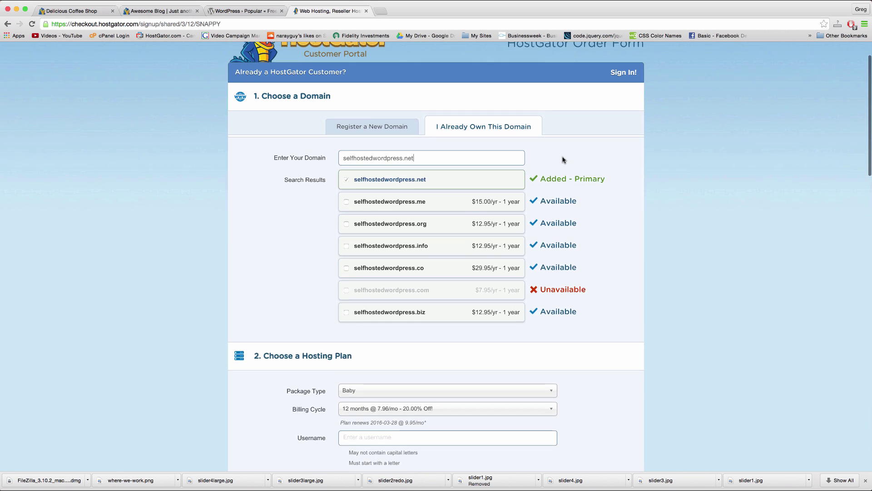
scroll(562, 159, down, 8)
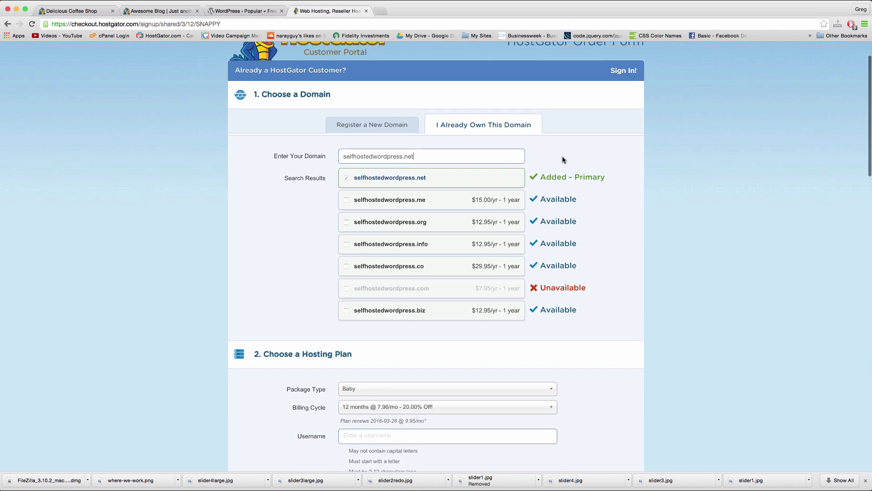
scroll(562, 159, down, 1)
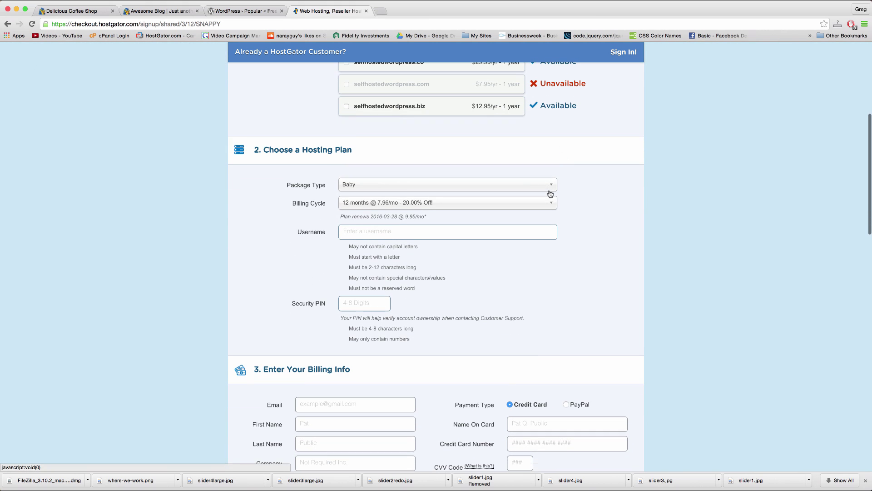
Keep the Baby package and set the billing cycle to 1 month at $7.96/mo.
click(549, 188)
click(533, 208)
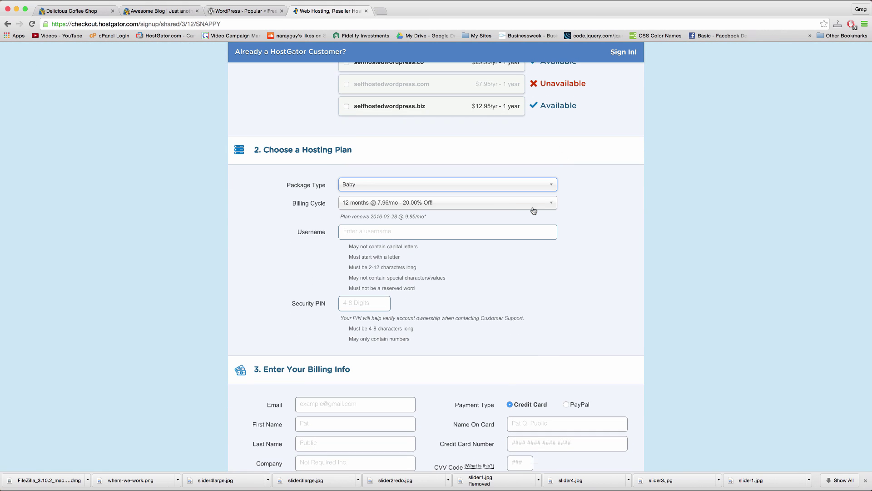
click(507, 205)
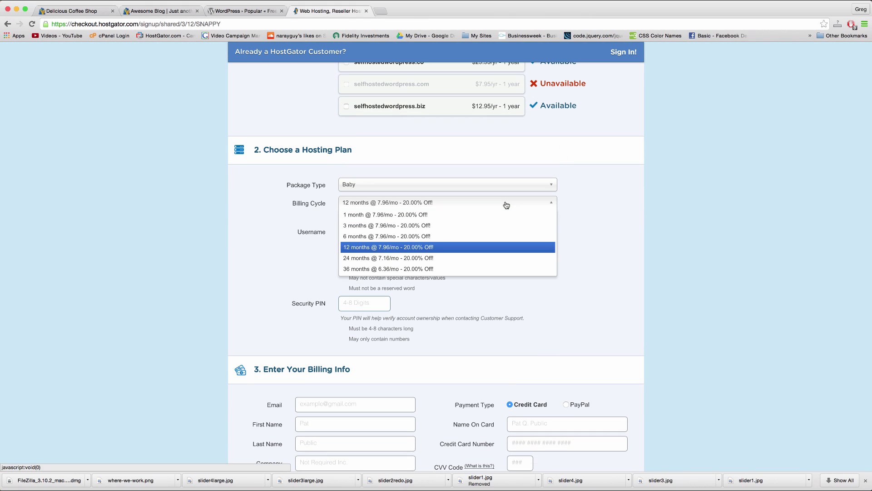
click(378, 216)
click(395, 230)
scroll(395, 229, down, 1)
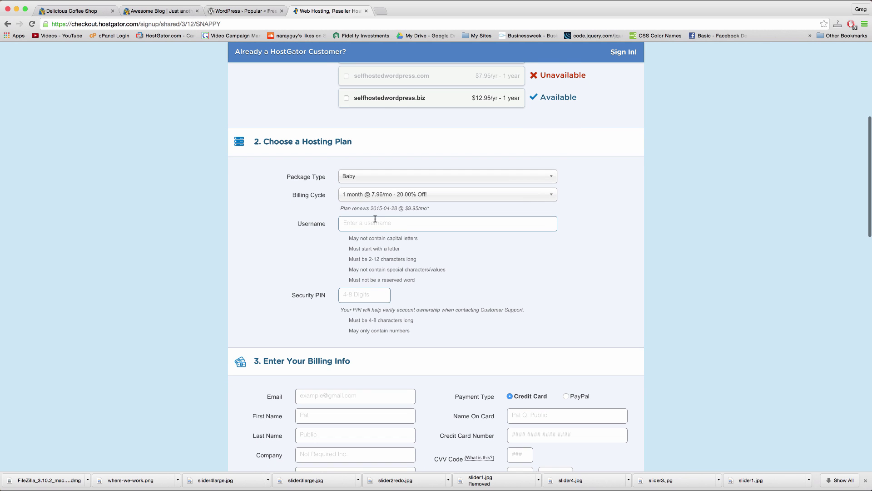
Enter a hosting username based on the domain name, trimmed to 12 characters or fewer.
click(372, 295)
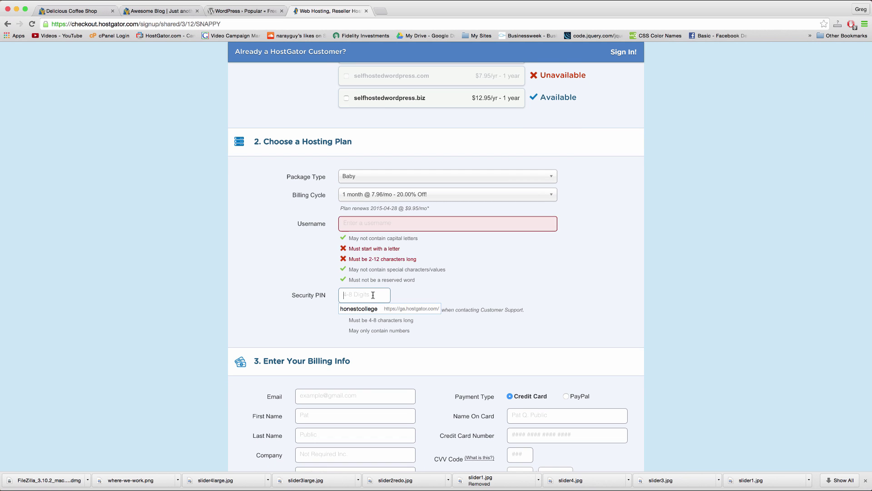
scroll(373, 295, down, 2)
scroll(376, 285, down, 2)
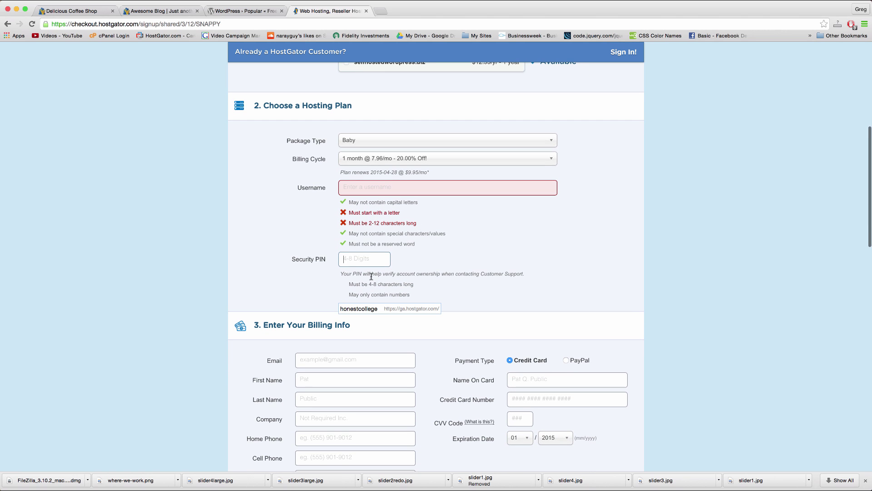
click(364, 187)
text(naraygu)
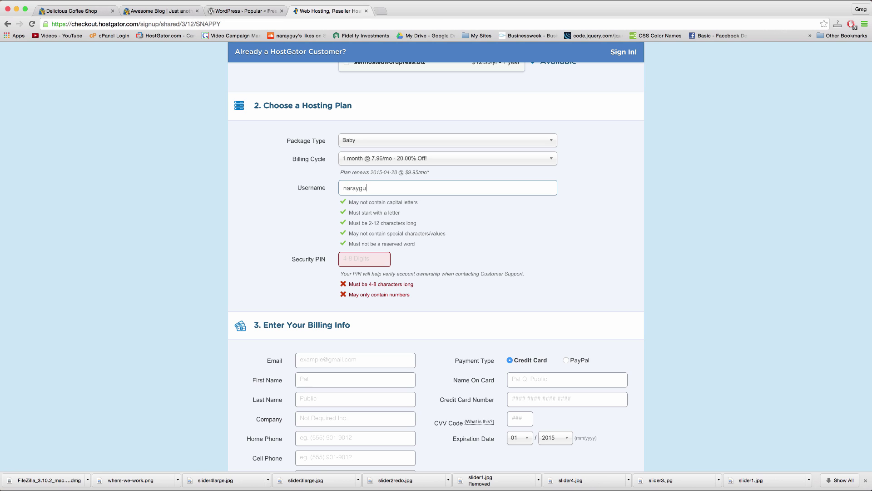
key(BackSpace)
text(selfhostedwordpress)
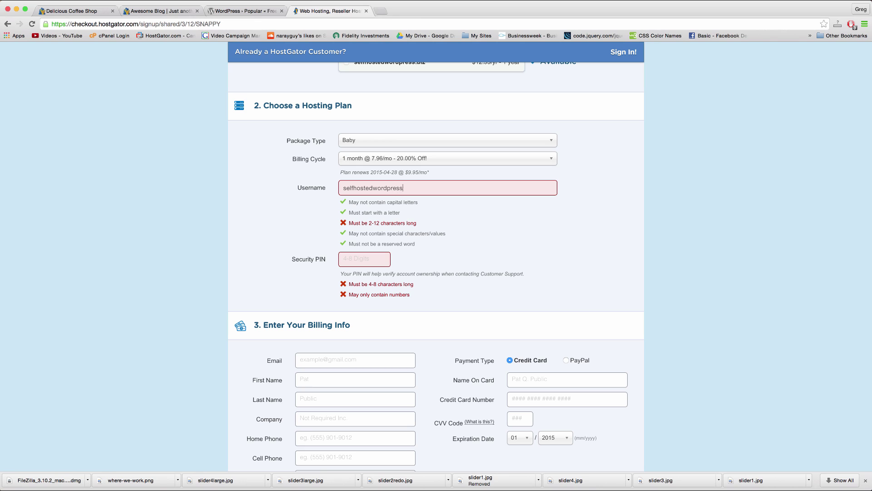
key(BackSpace)
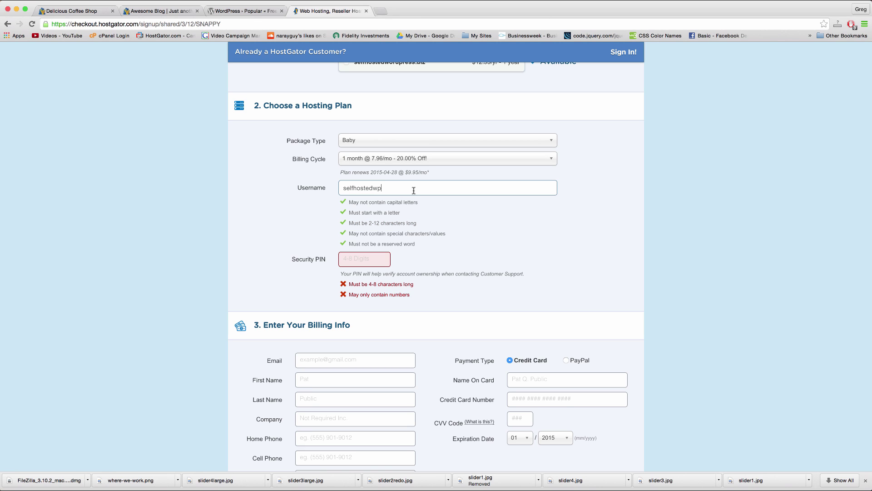
Enter a 4-digit security PIN and review the form to confirm both fields pass validation.
click(370, 261)
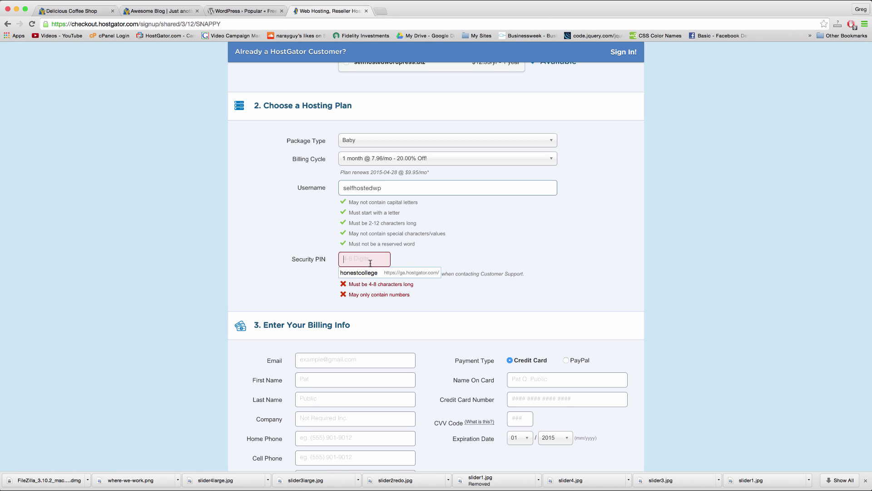
scroll(476, 264, down, 5)
scroll(476, 264, down, 1)
scroll(475, 264, up, 4)
scroll(476, 264, down, 3)
scroll(475, 264, up, 1)
scroll(476, 263, down, 4)
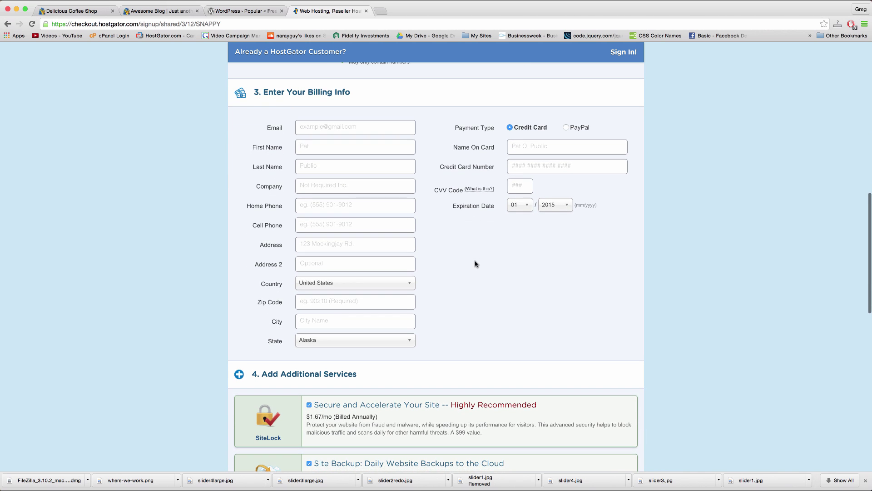
scroll(476, 264, down, 1)
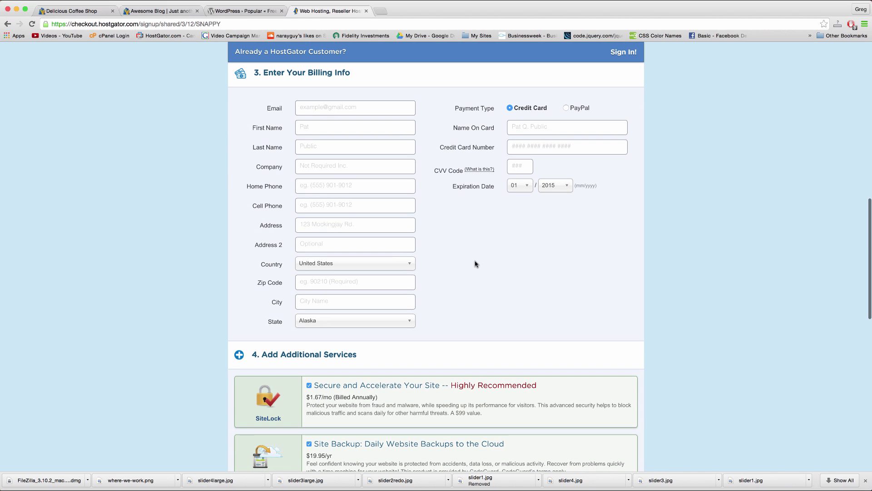
scroll(475, 264, up, 20)
scroll(476, 264, up, 2)
scroll(476, 264, down, 9)
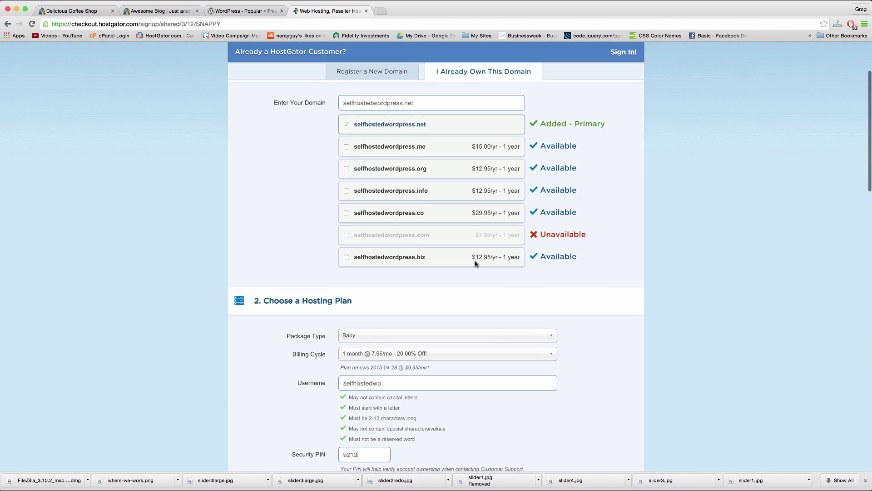
scroll(475, 262, down, 4)
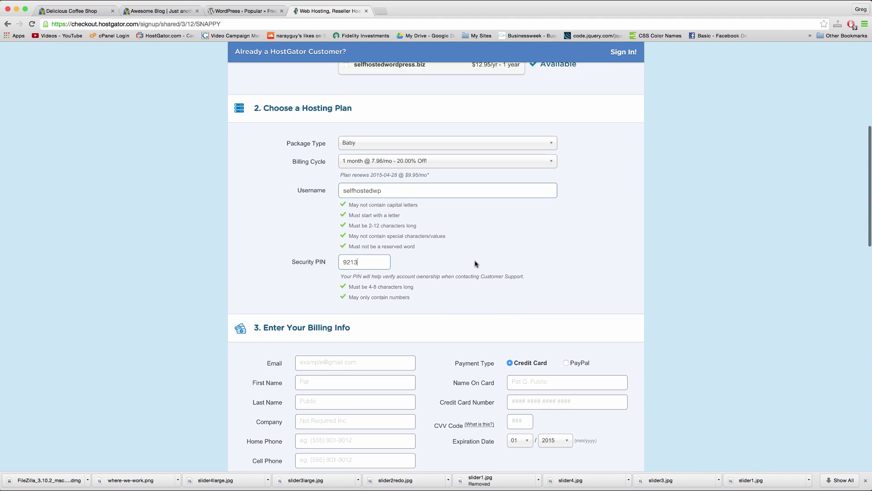
scroll(476, 264, down, 8)
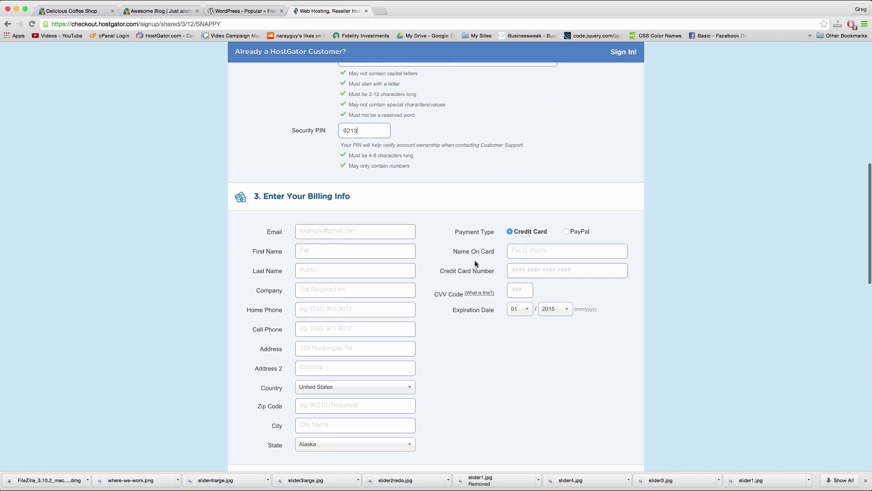
scroll(475, 264, down, 2)
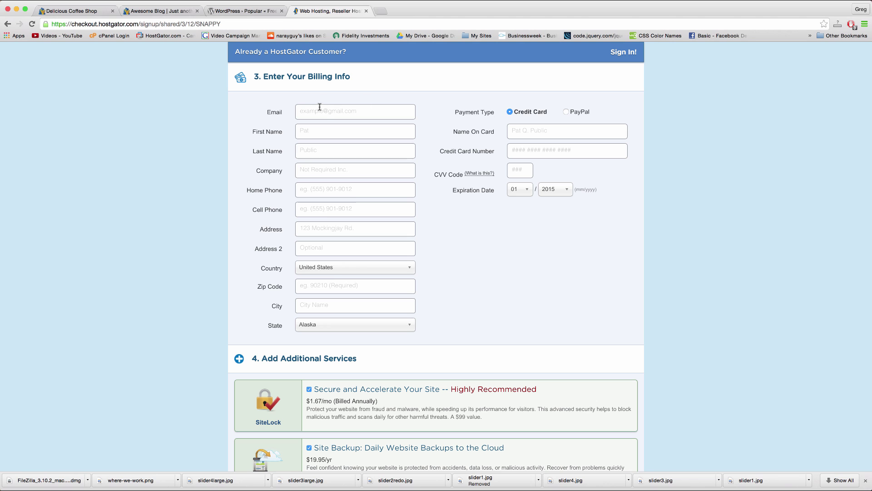
click(575, 111)
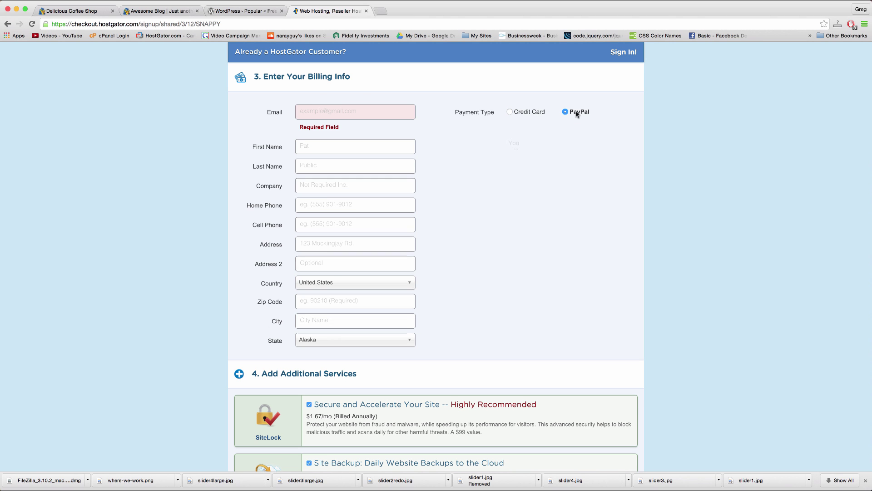
click(527, 113)
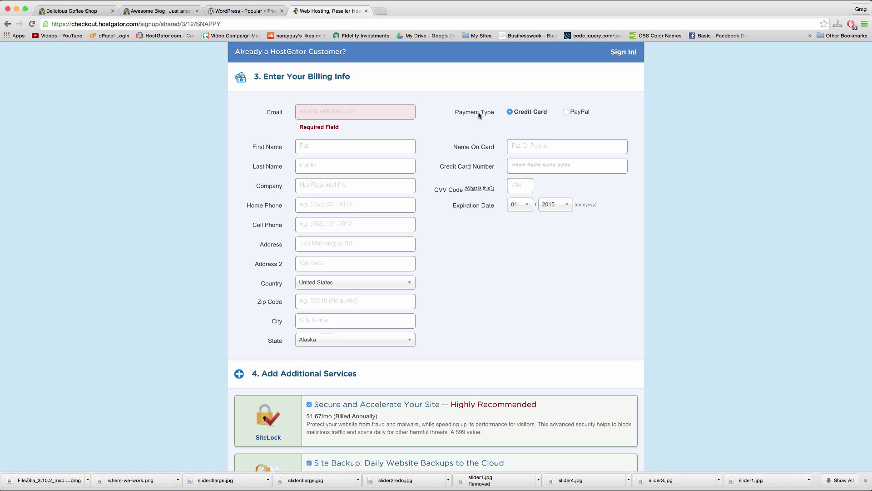
click(575, 115)
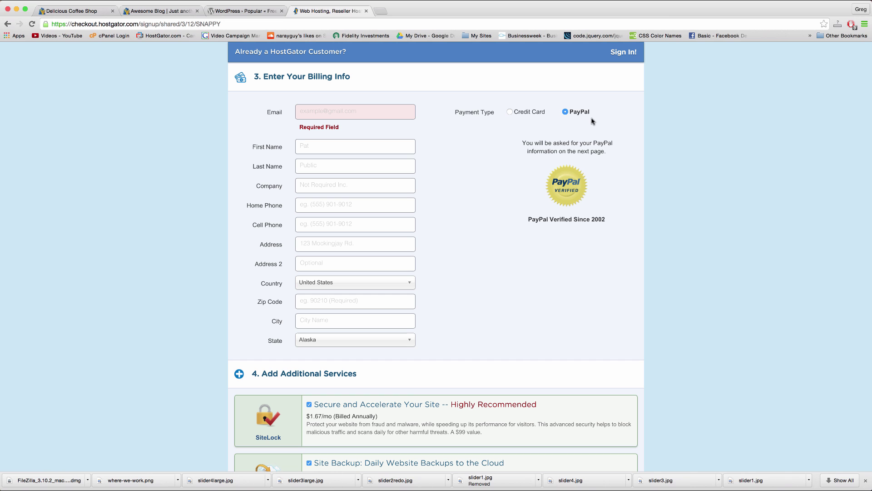
click(527, 112)
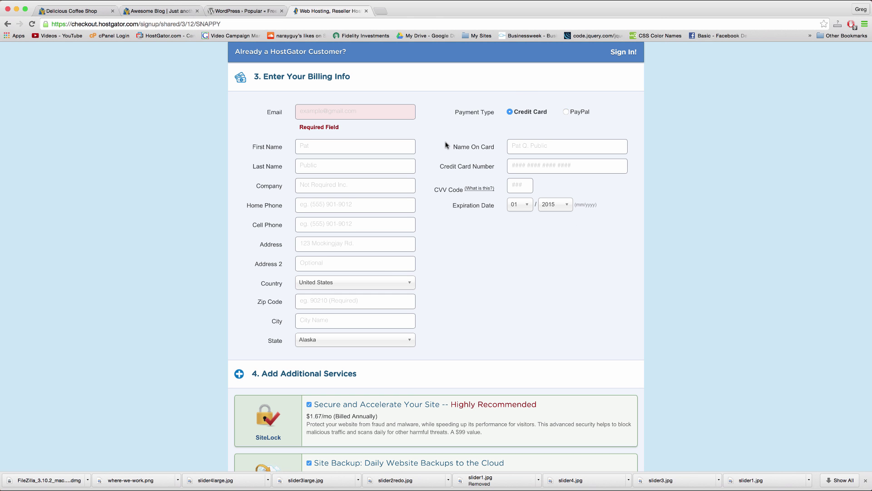
Uncheck the CodeGuard and SiteLock add-ons under Add Additional Services.
scroll(514, 265, down, 4)
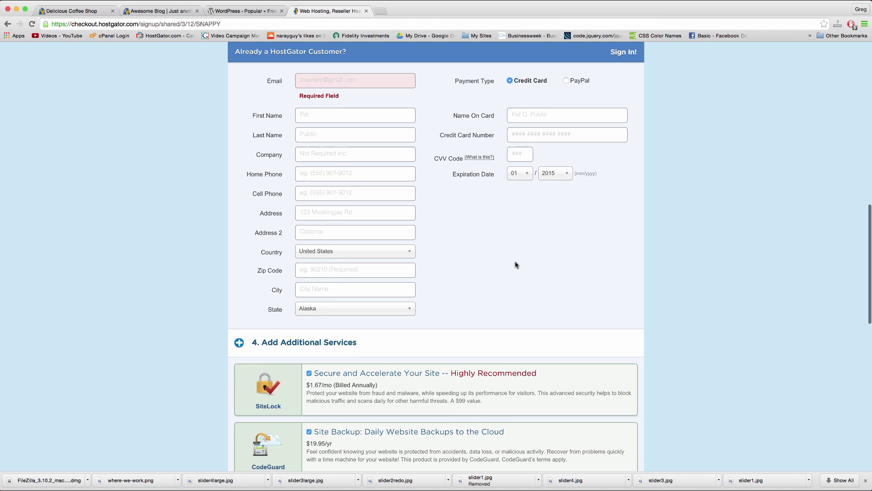
scroll(477, 172, up, 5)
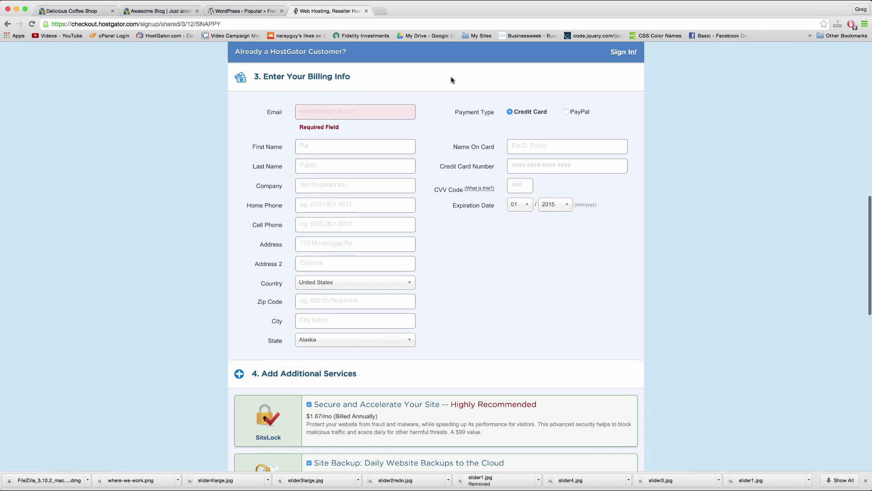
scroll(452, 79, down, 1)
scroll(453, 160, down, 10)
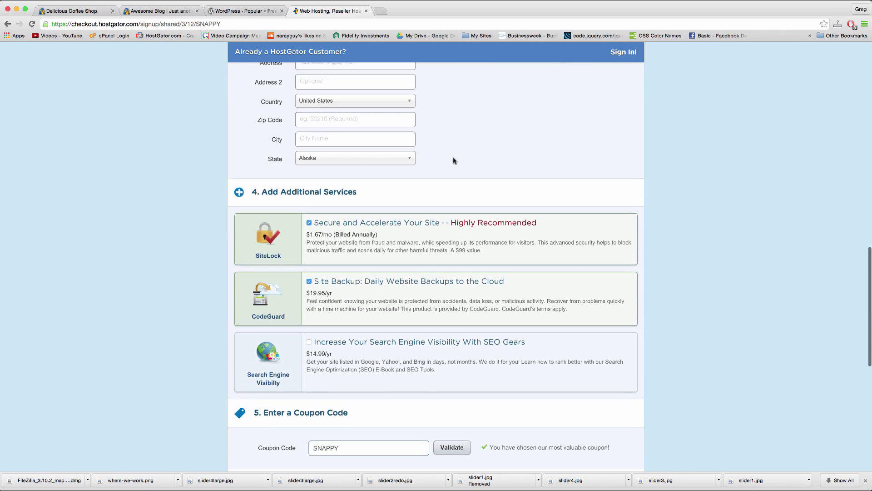
scroll(453, 160, down, 2)
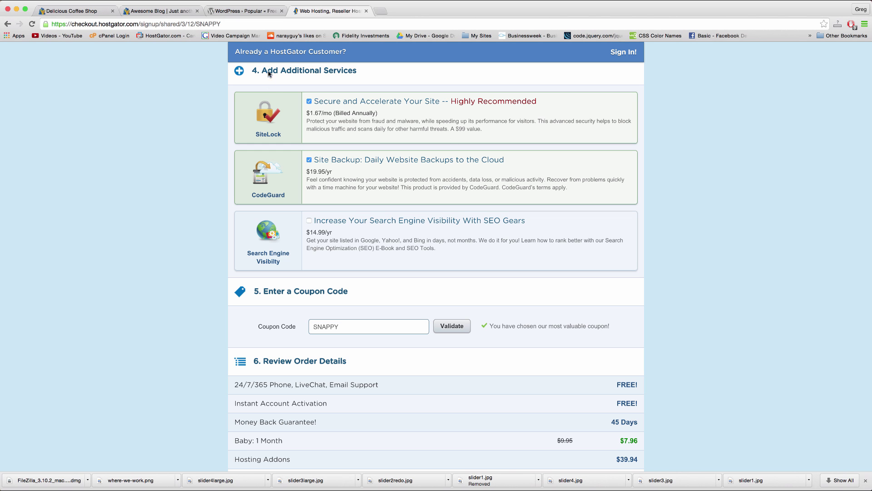
scroll(313, 116, up, 1)
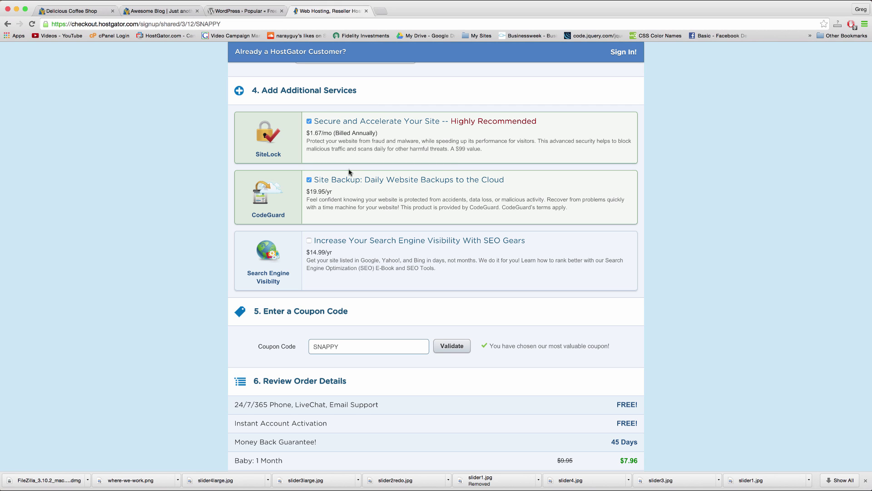
click(309, 180)
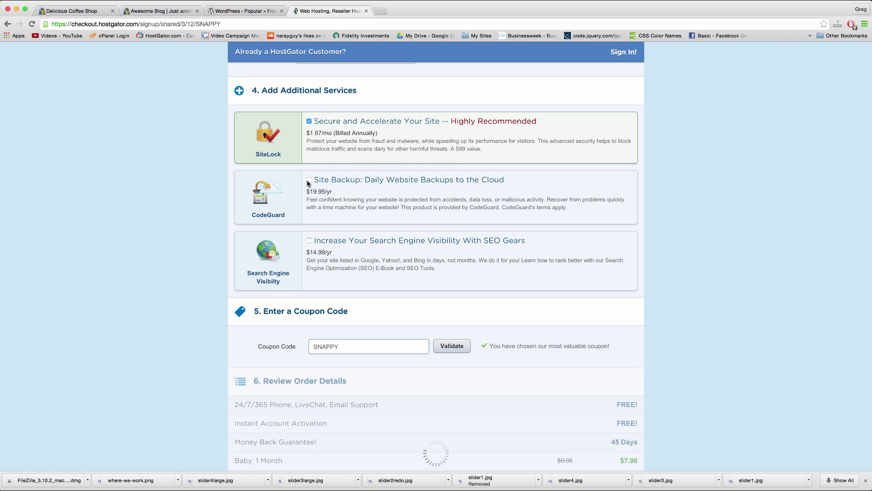
click(309, 121)
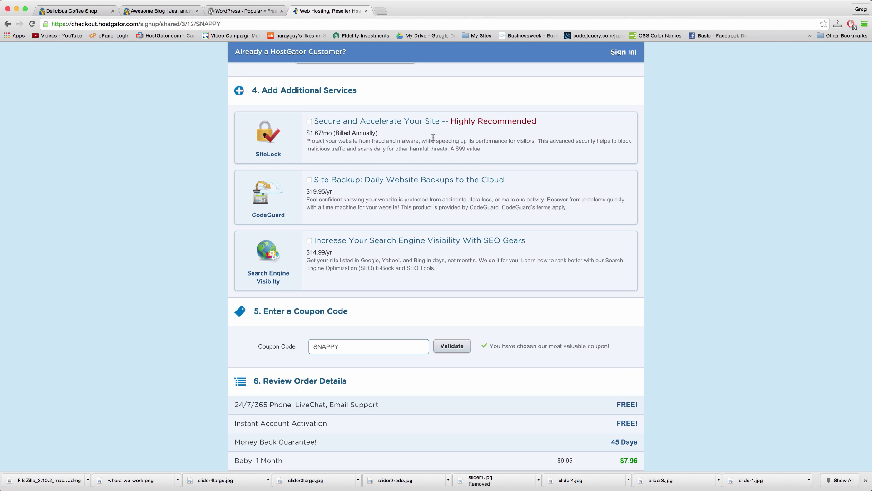
double_click(407, 141)
click(308, 121)
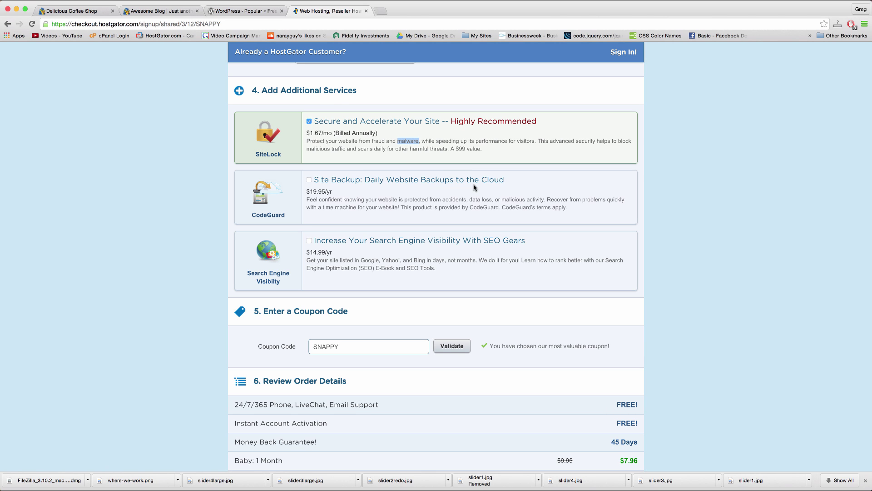
scroll(474, 188, down, 1)
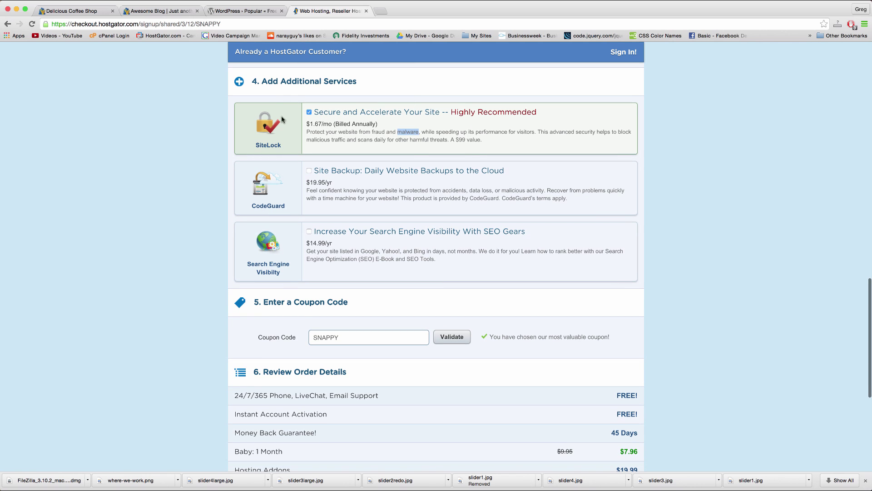
click(309, 113)
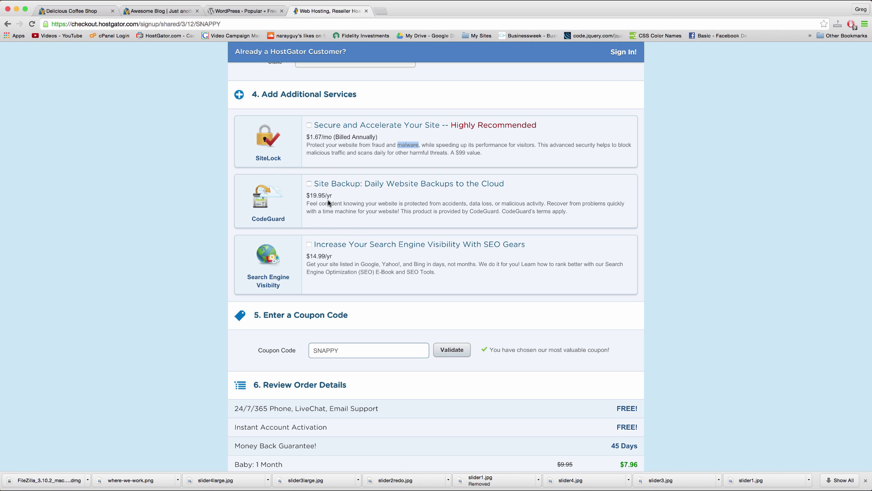
Briefly add SEO Gears to see its price, then remove it again.
scroll(329, 199, down, 4)
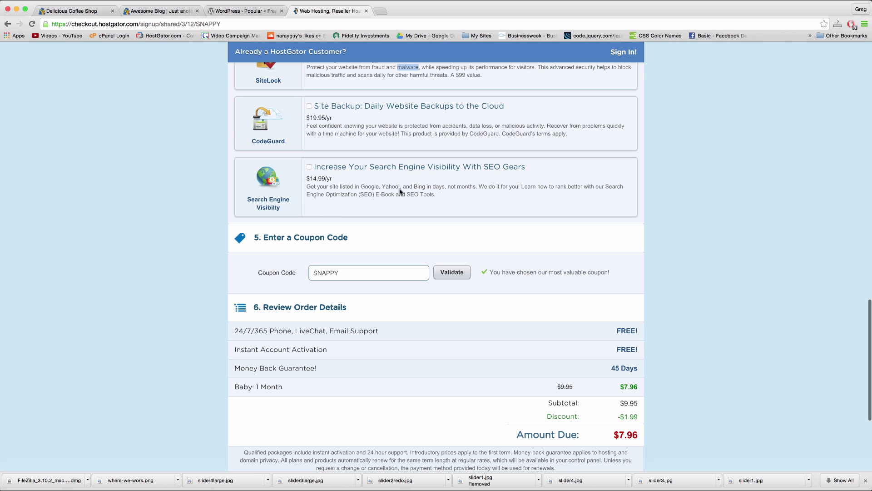
double_click(465, 187)
click(309, 167)
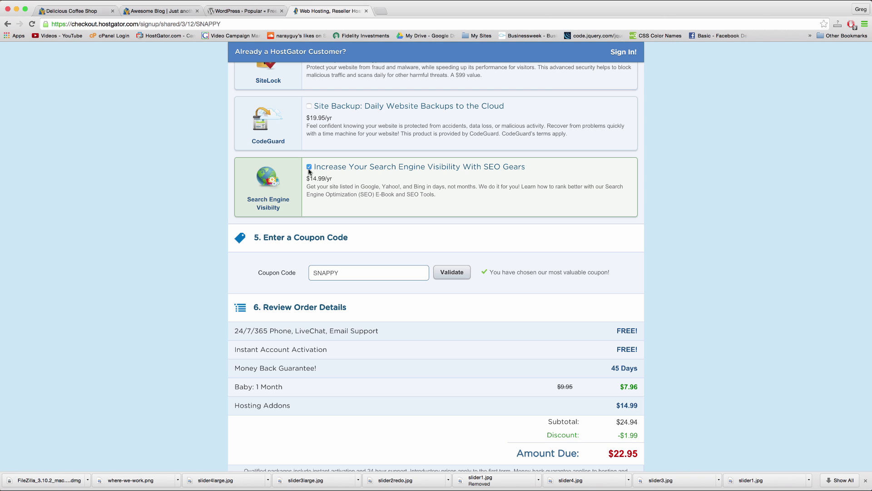
click(405, 185)
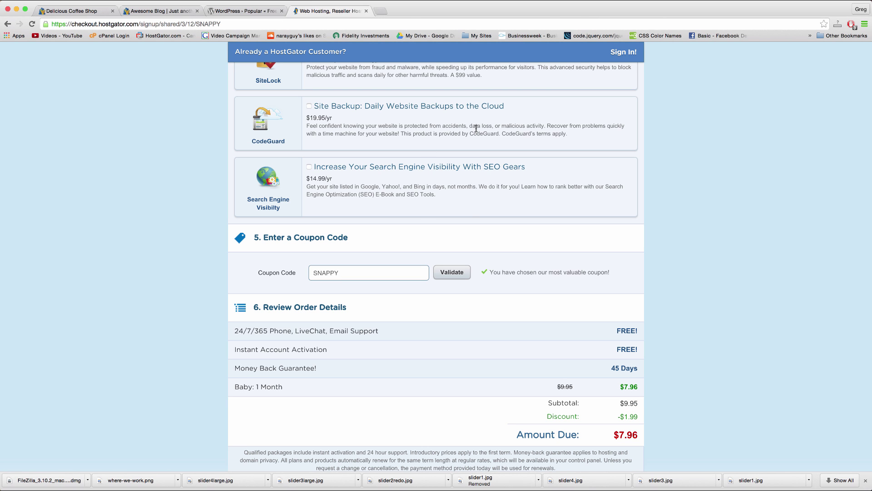
scroll(476, 129, down, 1)
scroll(476, 129, up, 3)
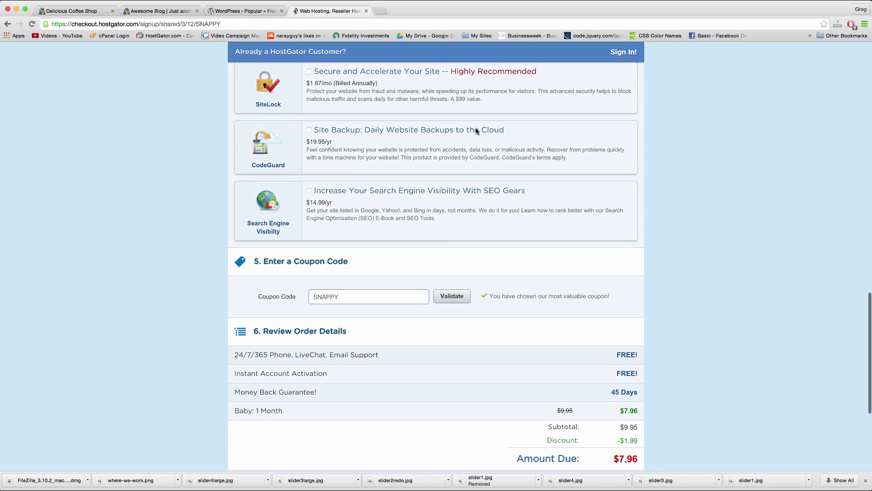
scroll(476, 131, down, 5)
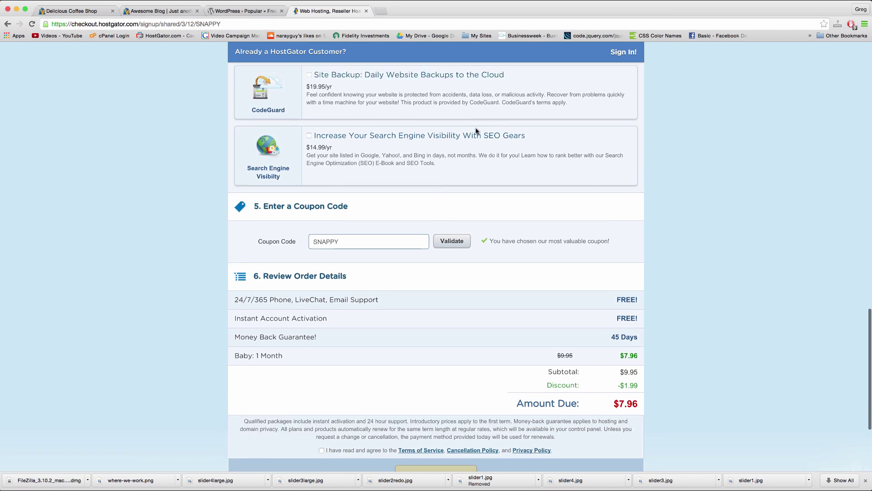
scroll(476, 131, down, 4)
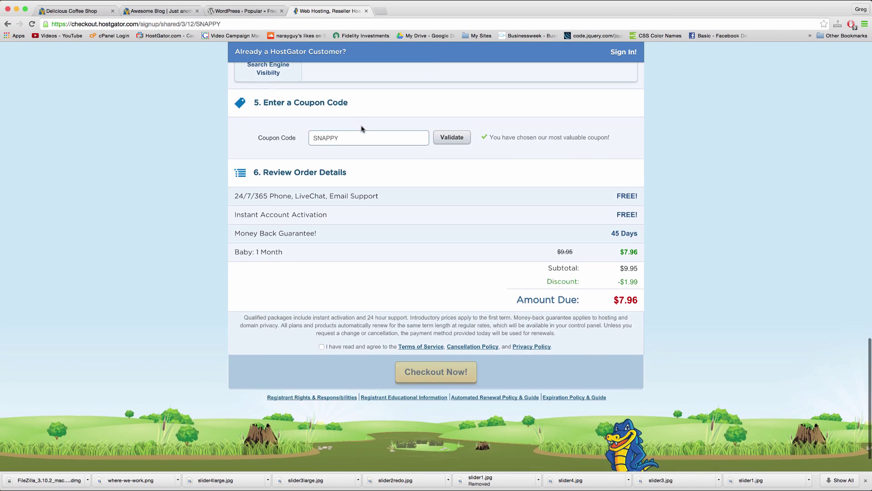
click(361, 127)
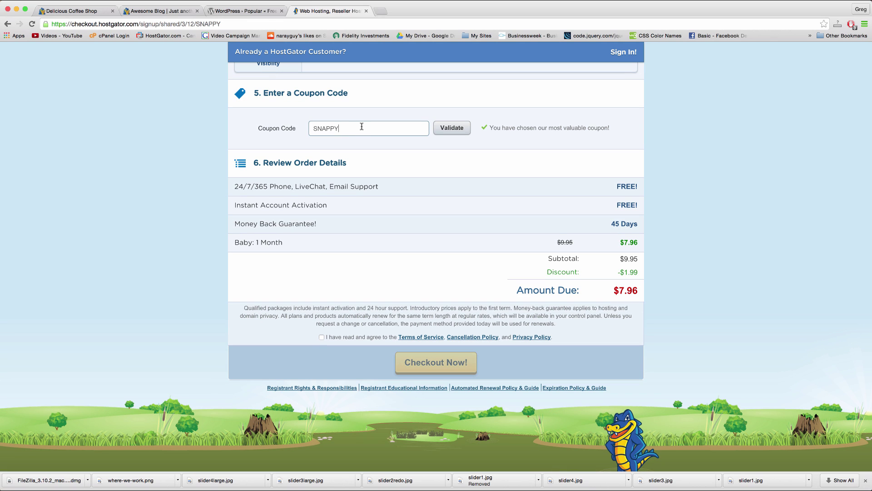
double_click(335, 126)
key(super+Tab)
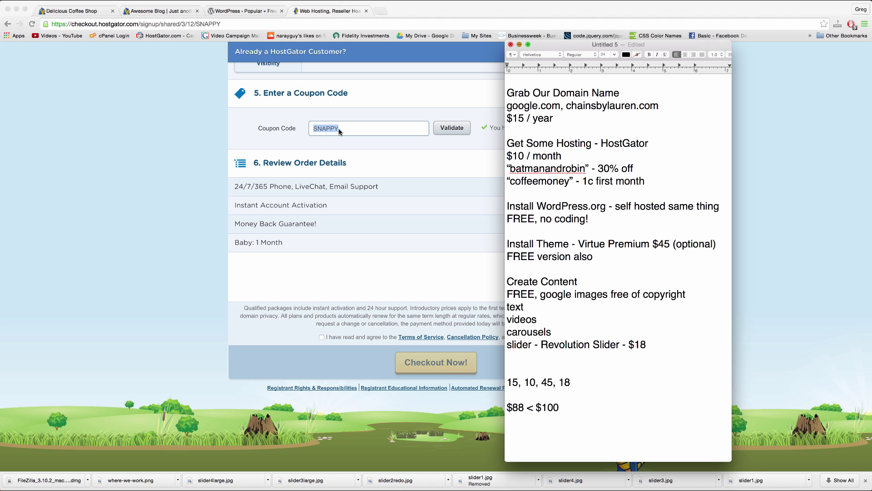
key(super+Tab)
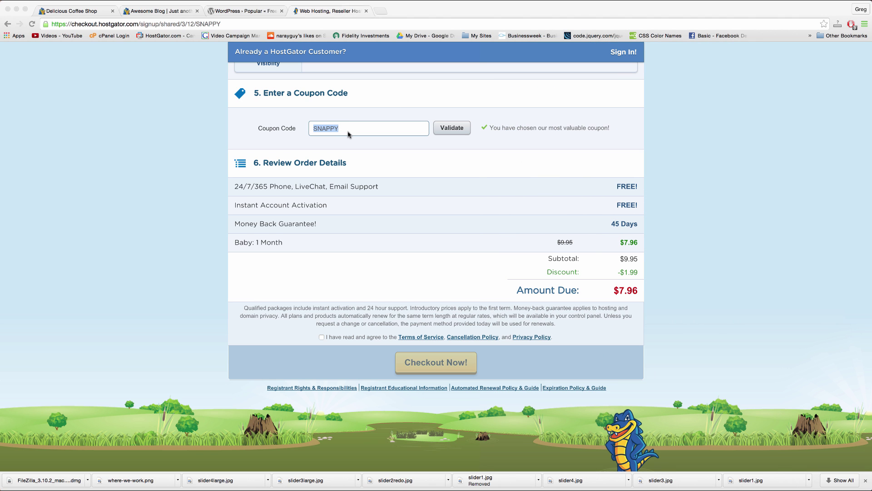
click(325, 127)
double_click(326, 128)
text(batmanandrobin)
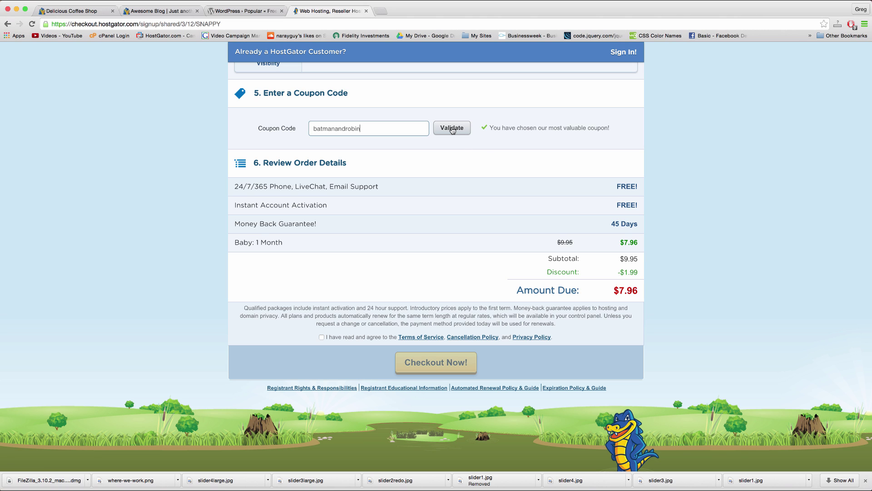
click(452, 128)
double_click(380, 129)
click(380, 129)
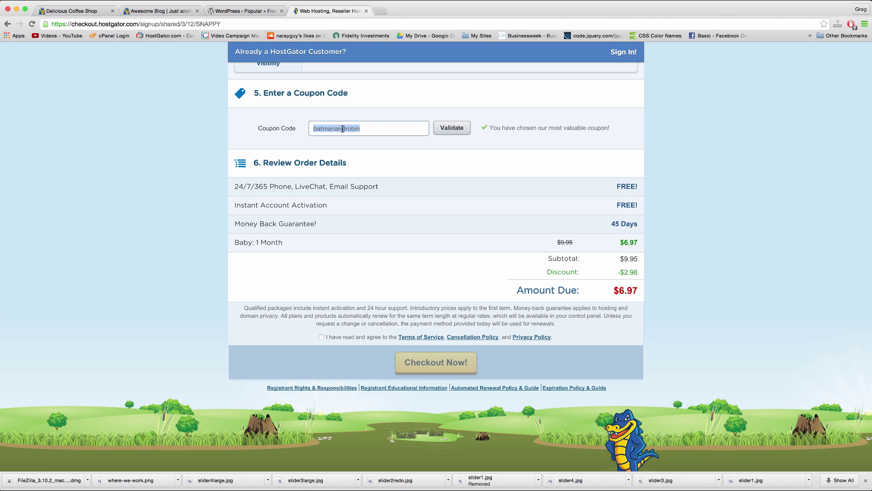
text(SNAPPY)
click(441, 131)
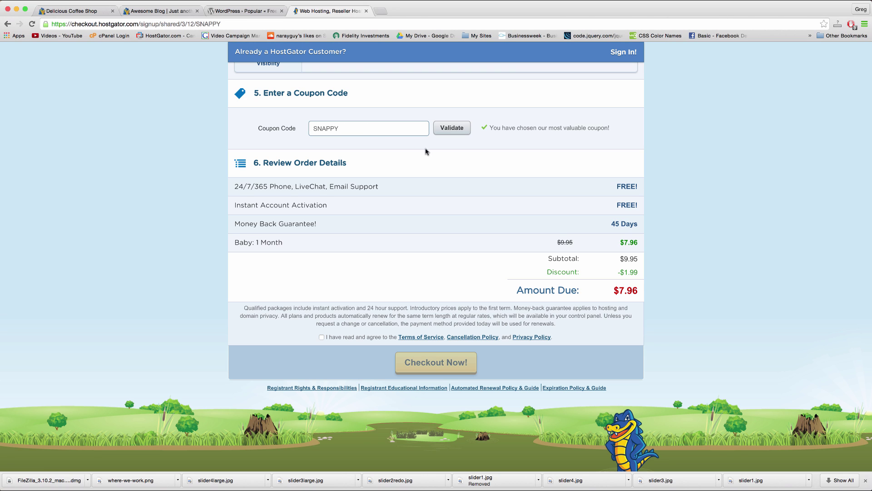
double_click(399, 128)
click(451, 174)
Swap the SNAPPY coupon for batmanandrobin and validate it, giving -$2.98 and $6.97 due.
scroll(451, 174, up, 8)
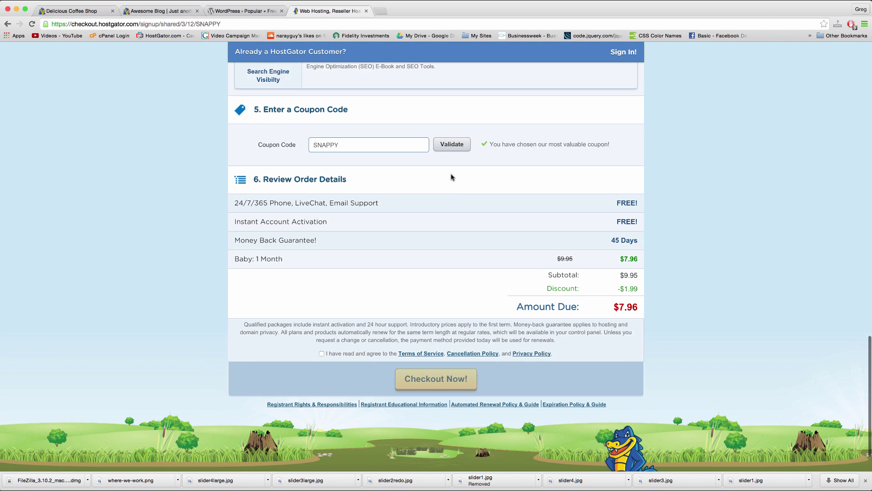
scroll(452, 176, up, 10)
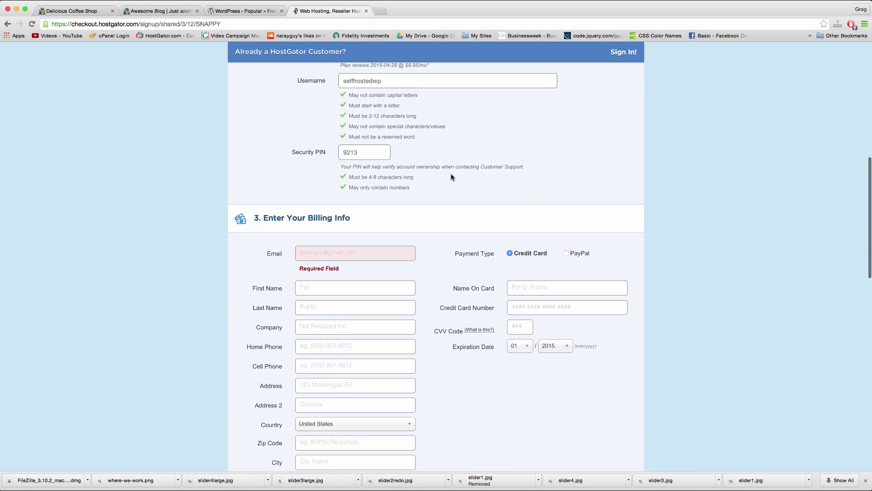
scroll(451, 176, up, 3)
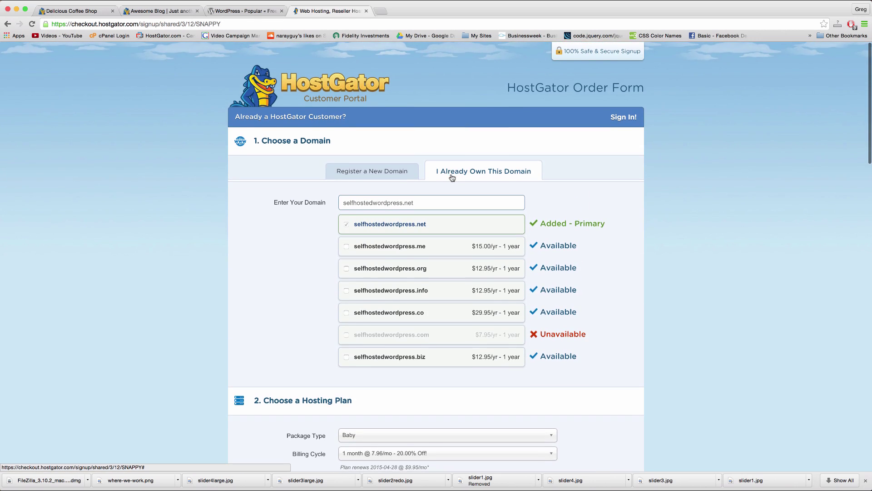
scroll(451, 177, down, 7)
scroll(451, 177, down, 12)
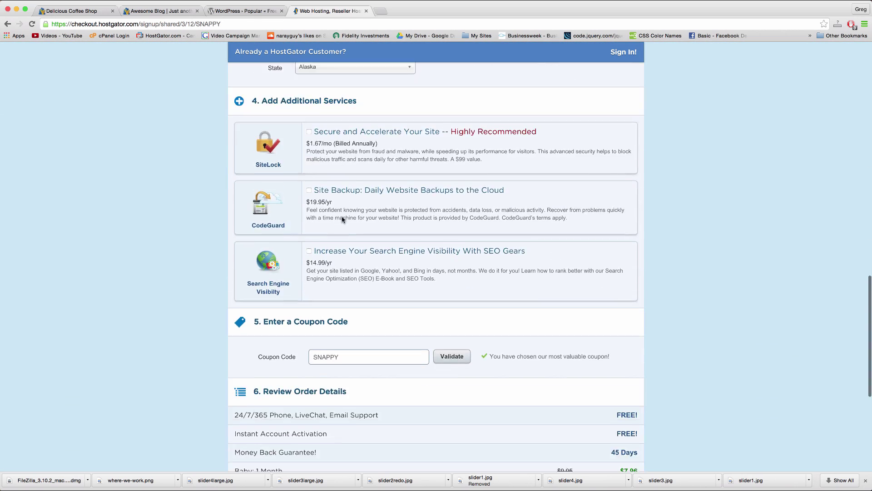
click(358, 208)
double_click(358, 209)
scroll(358, 210, down, 2)
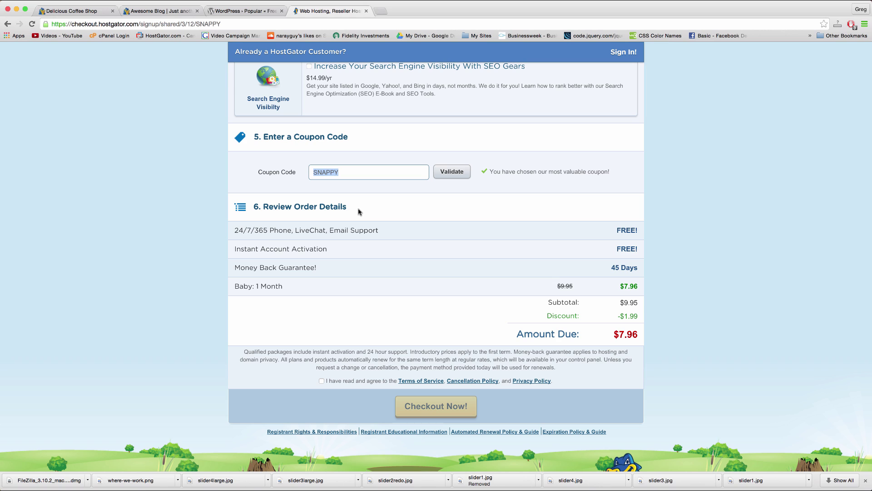
text(batmanand)
click(457, 172)
Replace the batmanandrobin coupon with coffeemoney and apply it to the order.
scroll(465, 208, down, 1)
scroll(364, 206, up, 2)
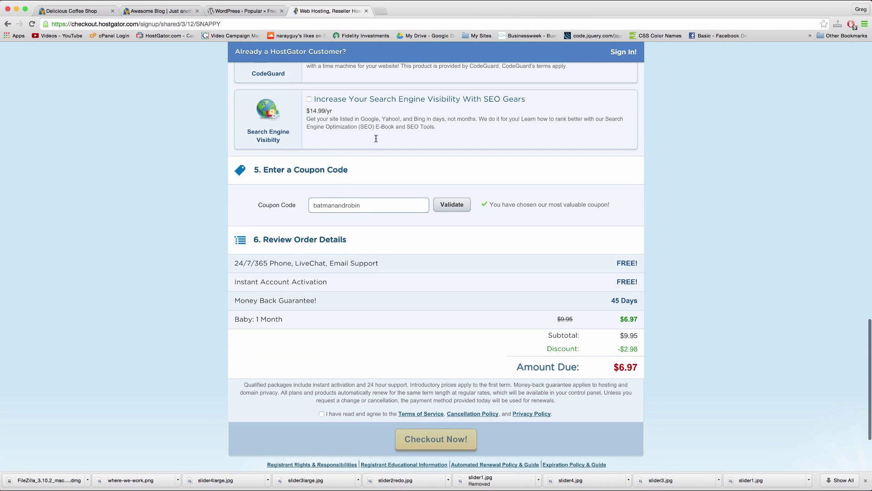
scroll(366, 204, down, 3)
double_click(368, 147)
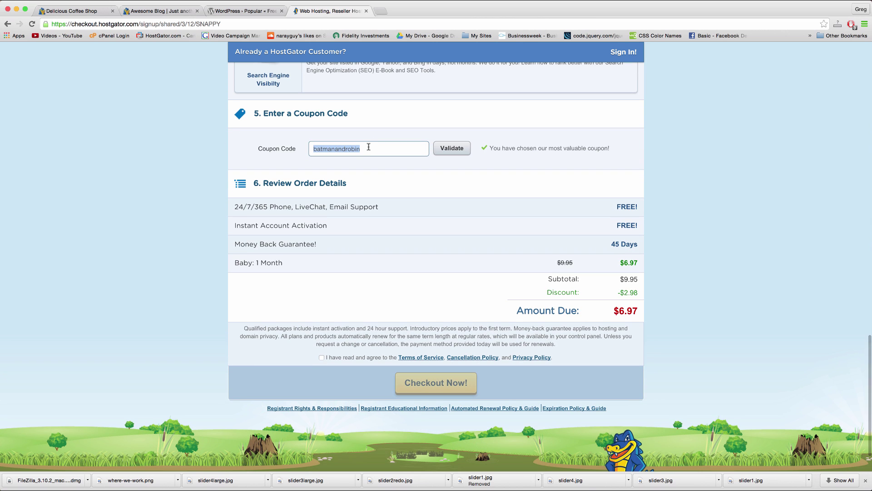
text(coffeemoney)
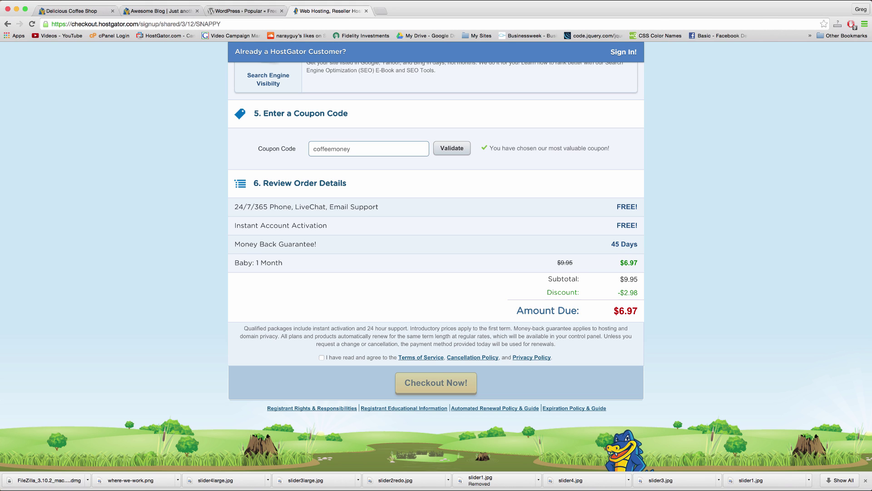
click(453, 150)
Read through the order summary and the disclaimer text below it.
scroll(637, 308, down, 2)
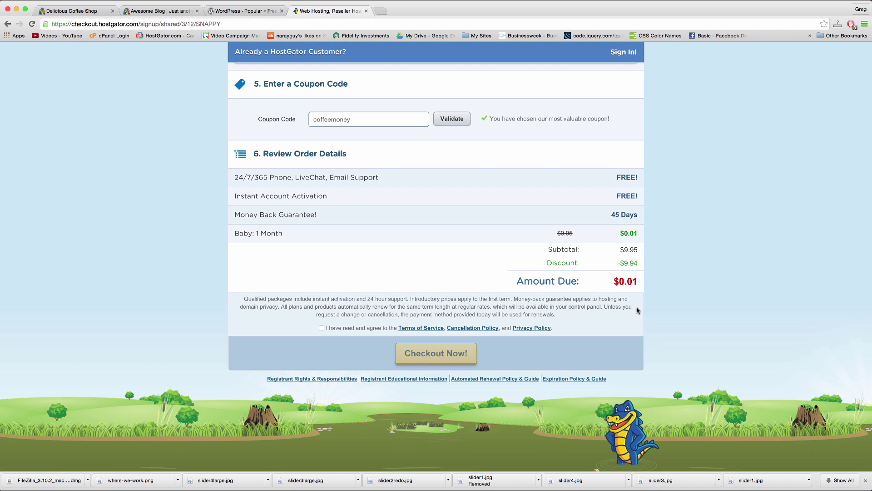
scroll(637, 310, down, 1)
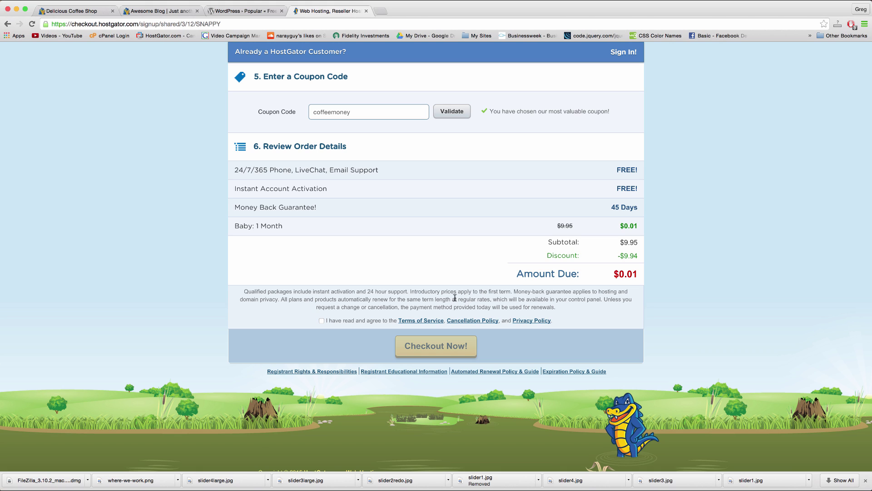
double_click(455, 299)
double_click(455, 307)
click(455, 297)
scroll(434, 196, up, 2)
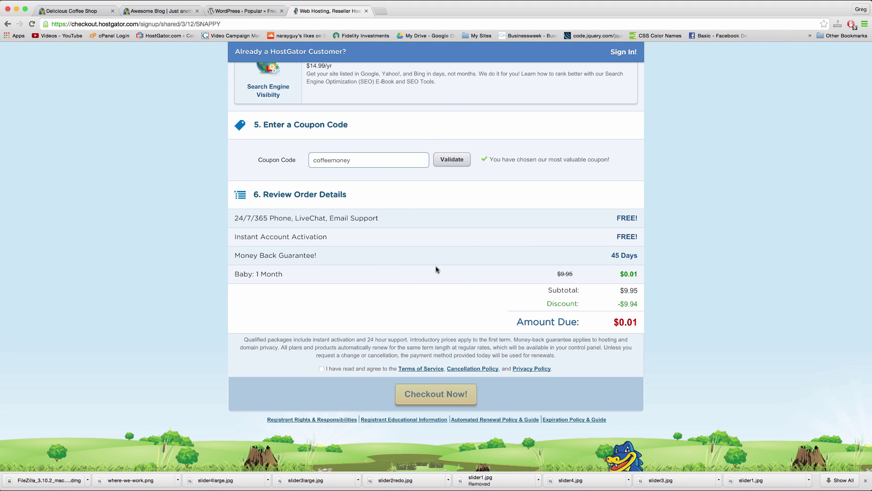
scroll(436, 269, down, 3)
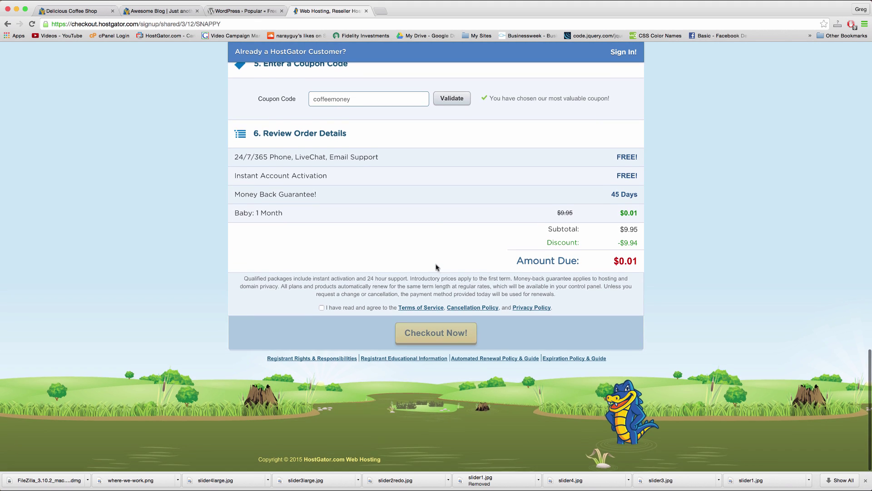
scroll(350, 154, up, 3)
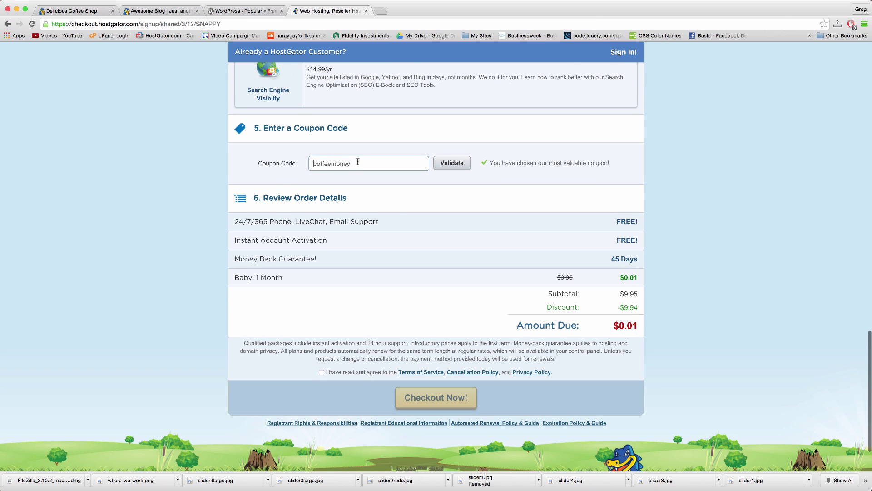
Check the coupon code and email field, then agree to the Terms of Service.
key(super+a)
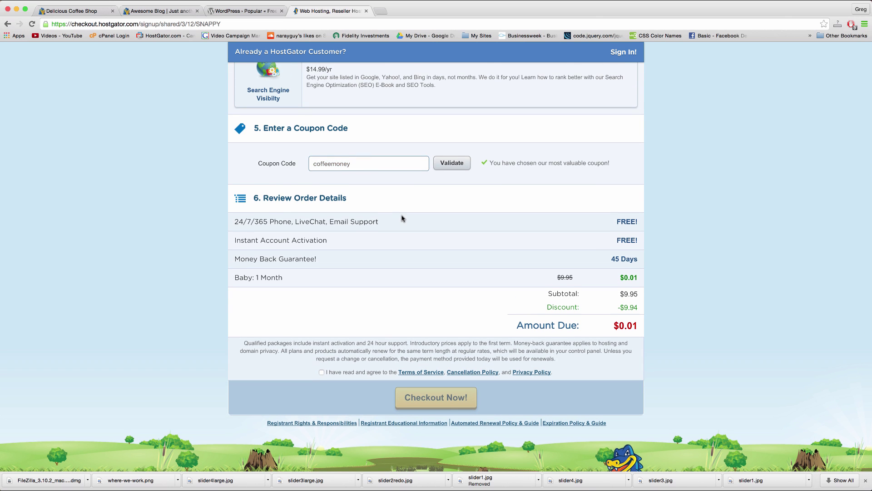
scroll(401, 218, up, 15)
scroll(446, 253, up, 20)
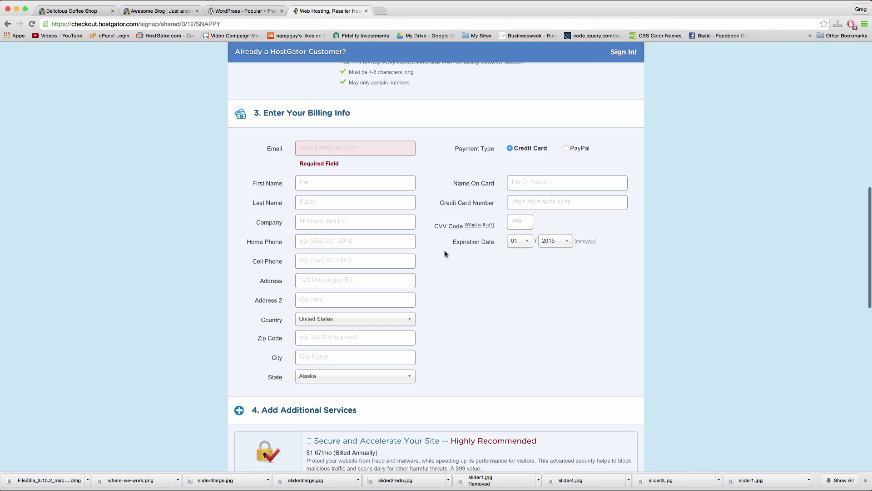
scroll(445, 253, down, 20)
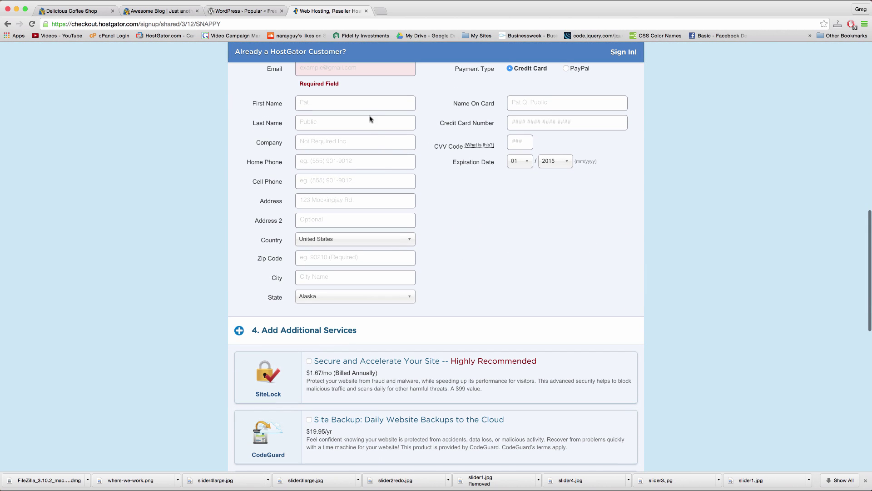
scroll(371, 109, up, 2)
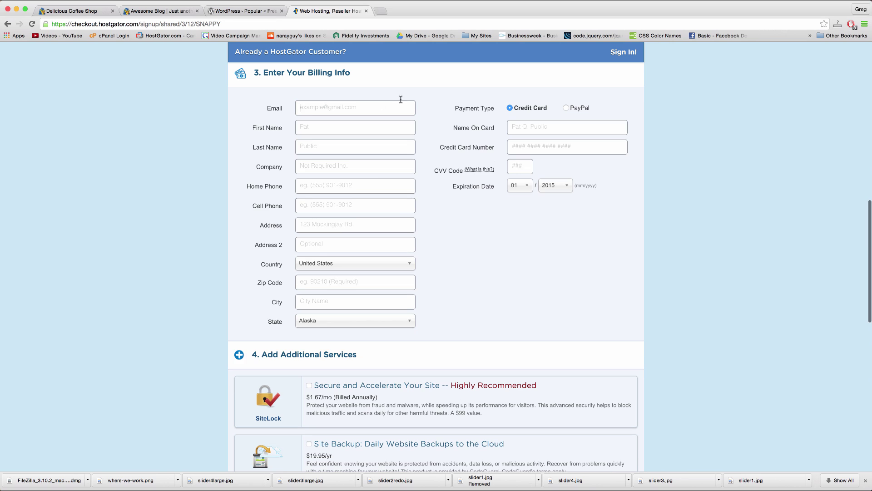
click(375, 106)
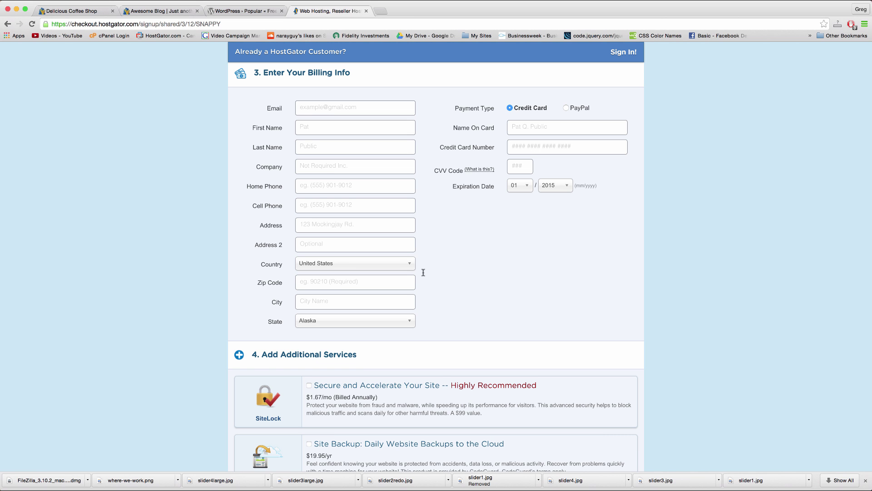
scroll(423, 272, down, 10)
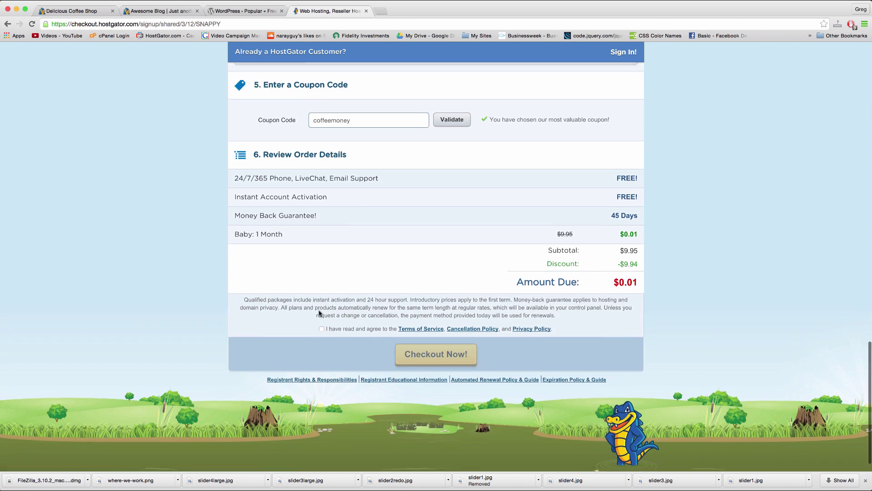
scroll(324, 310, down, 1)
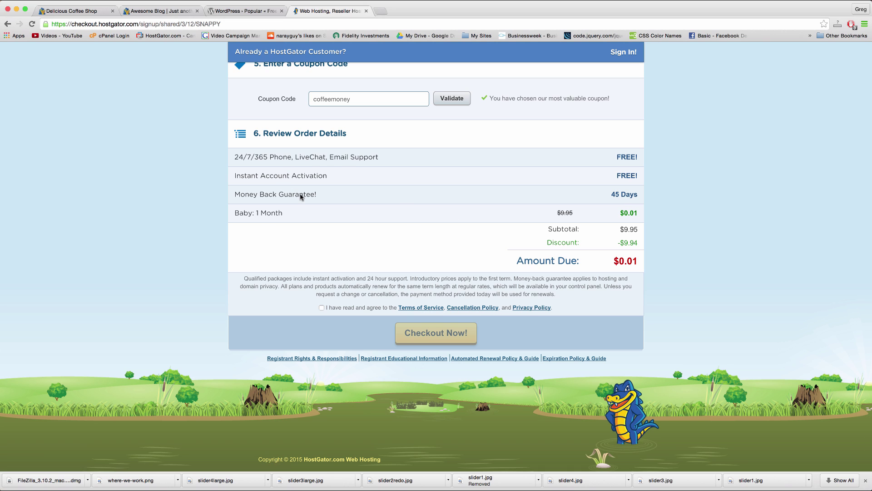
drag(328, 199, 337, 208)
scroll(337, 208, up, 1)
click(337, 208)
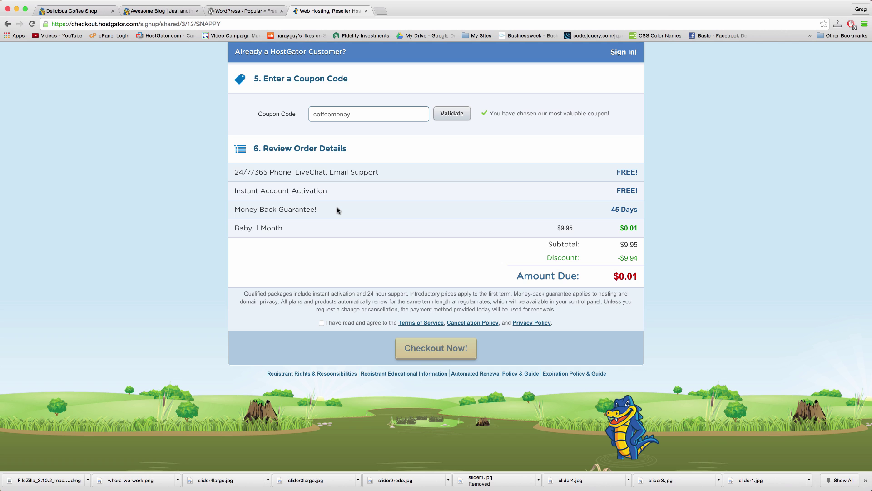
scroll(345, 255, down, 1)
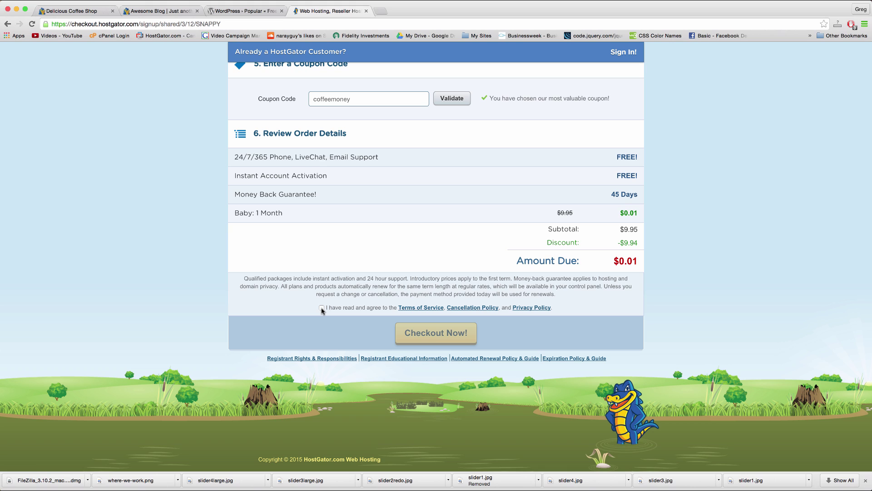
click(322, 308)
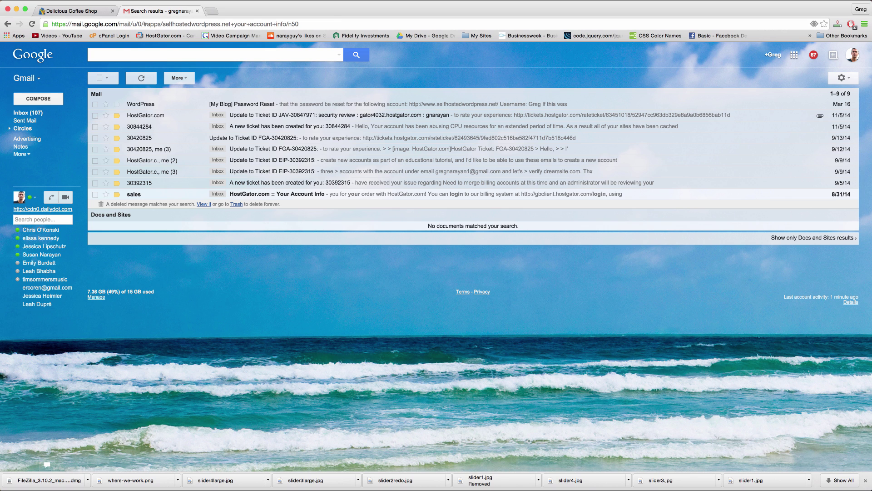
Bring the minimized 'Untitled 5' plan notes back over the Gmail account-info search results.
key(super+Tab)
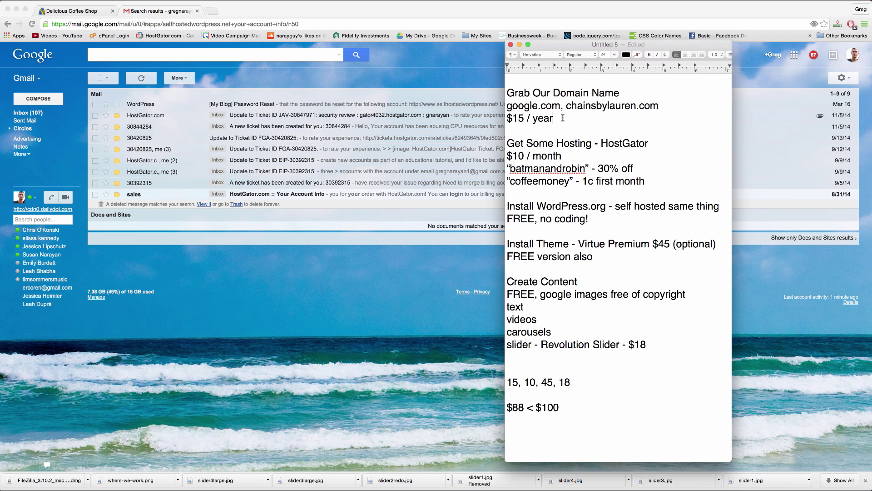
Italicize the three domain-name lines and the four HostGator hosting lines in the plan notes.
drag(591, 122, 504, 96)
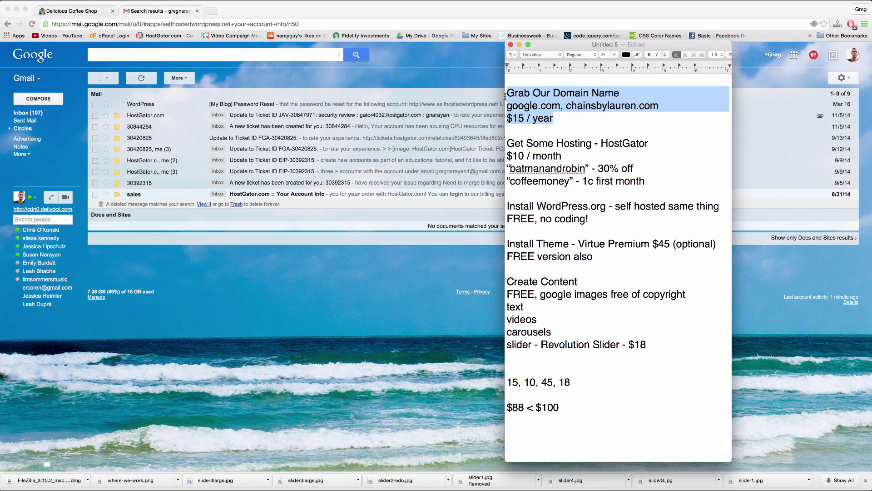
key(super+i)
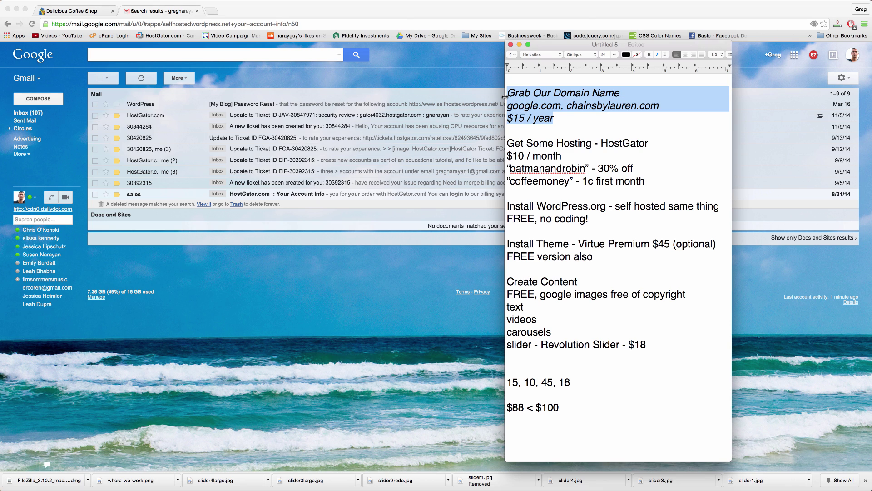
click(549, 130)
drag(654, 182, 497, 142)
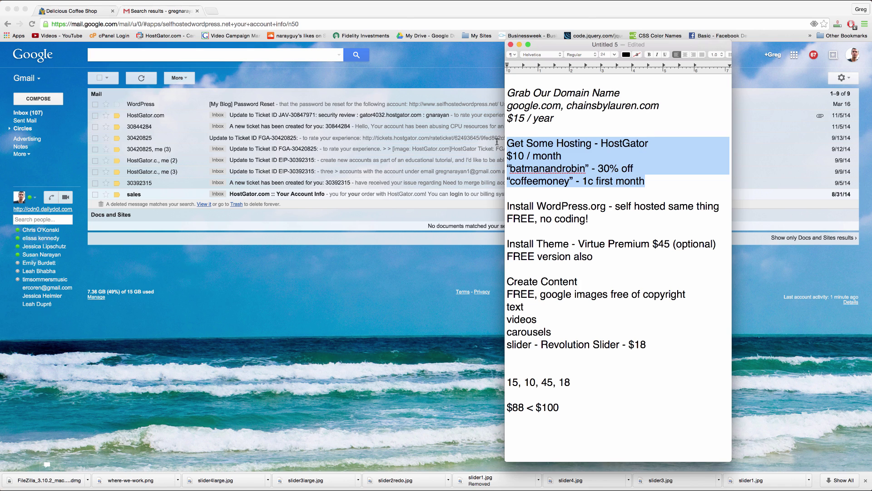
key(super+i)
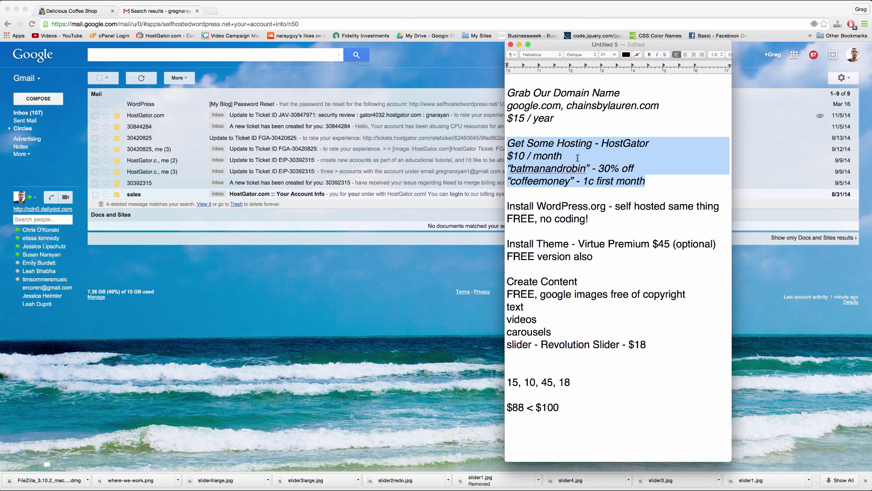
click(578, 159)
click(660, 187)
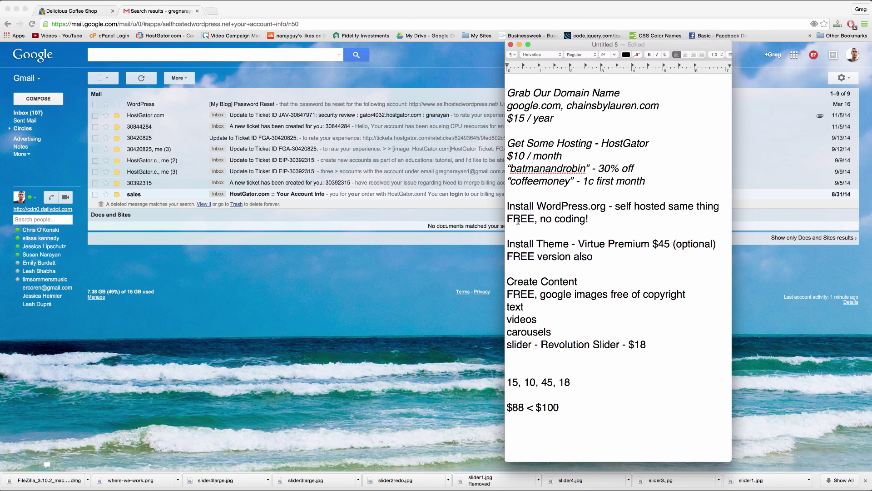
double_click(575, 207)
click(593, 207)
click(596, 228)
Open HostGator's 'Your Account Info' email and copy the control panel password.
click(519, 44)
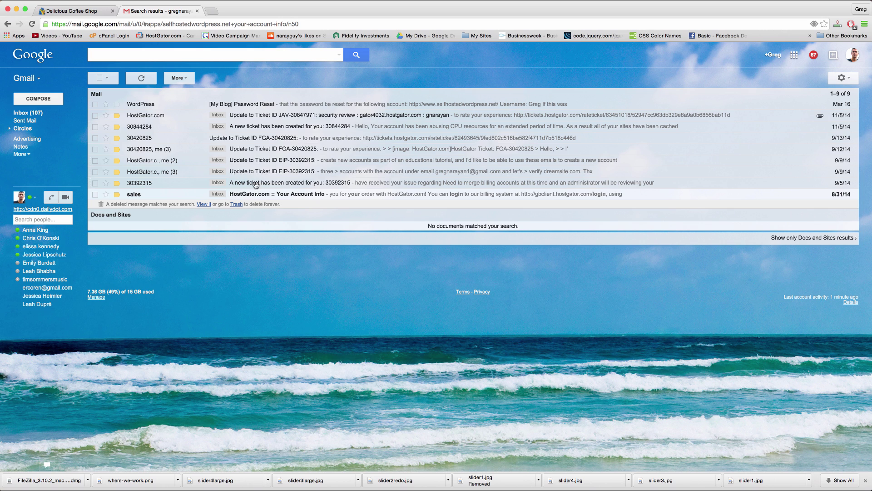
click(265, 198)
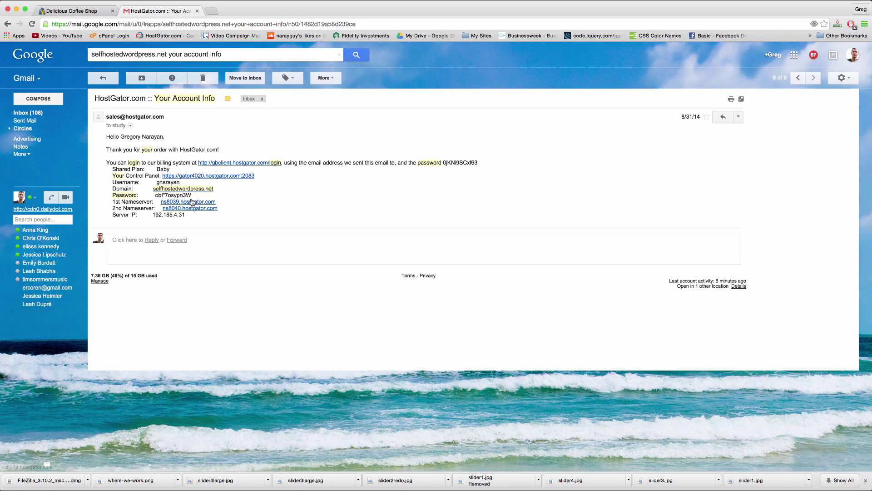
drag(192, 196, 163, 196)
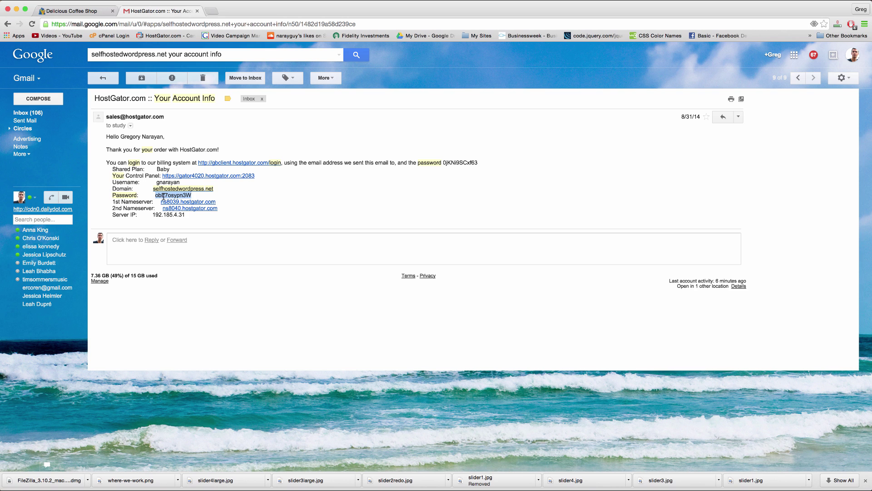
right_click(163, 196)
click(175, 201)
Check the account username and open the control panel login link in a new tab.
click(162, 183)
double_click(162, 182)
click(181, 185)
click(216, 176)
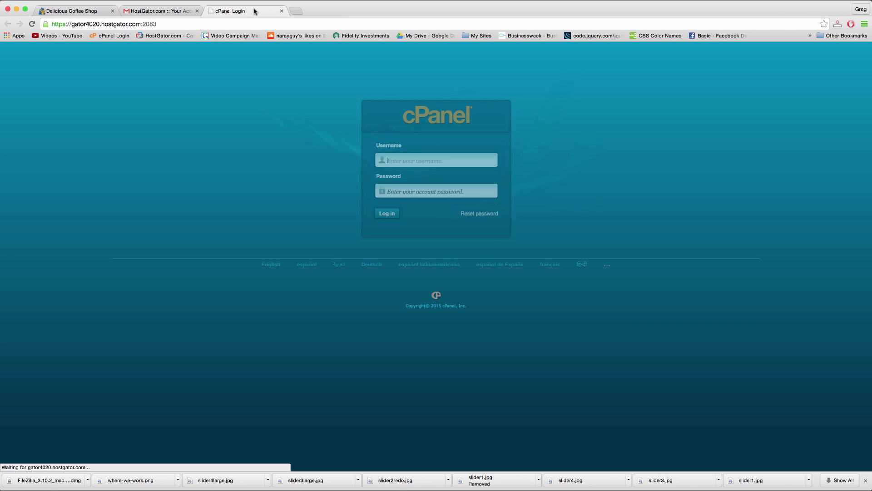
Log in to cPanel with the account username and the pasted password.
text(gnarayan)
key(Tab)
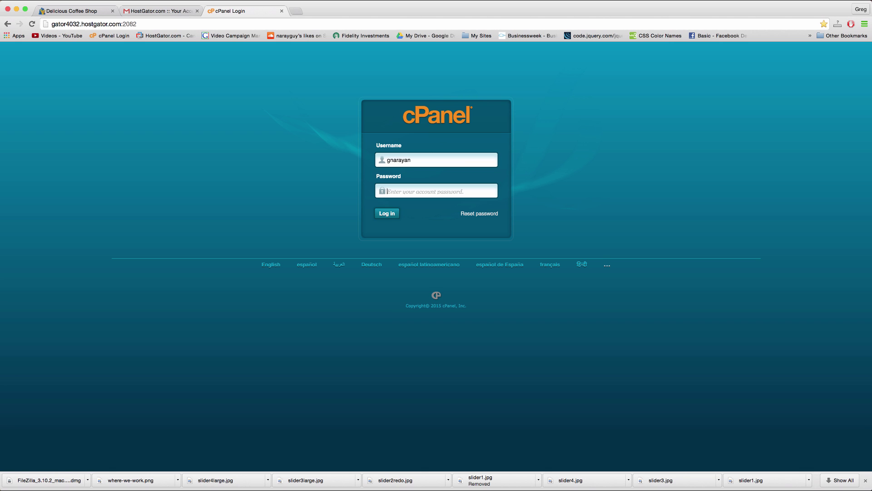
right_click(413, 192)
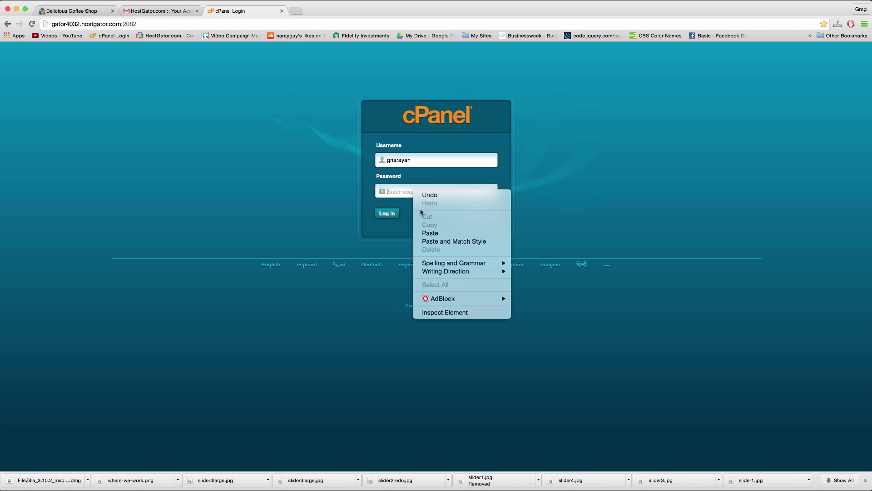
click(426, 232)
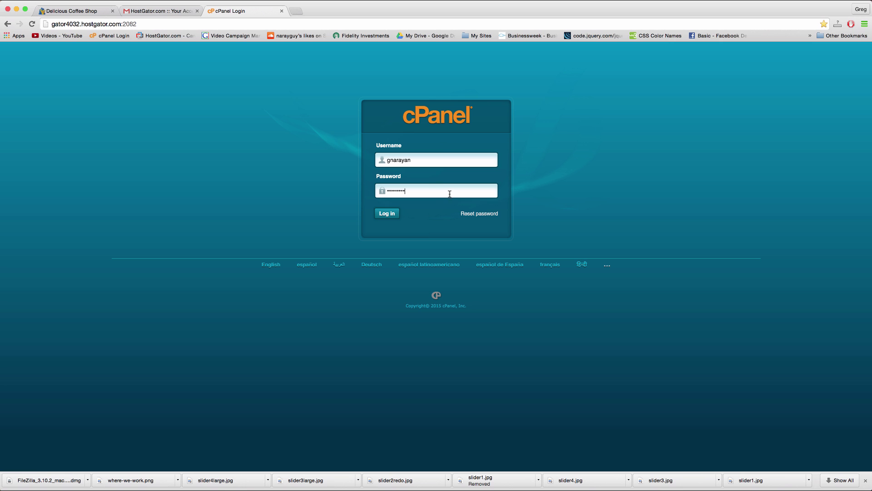
click(384, 216)
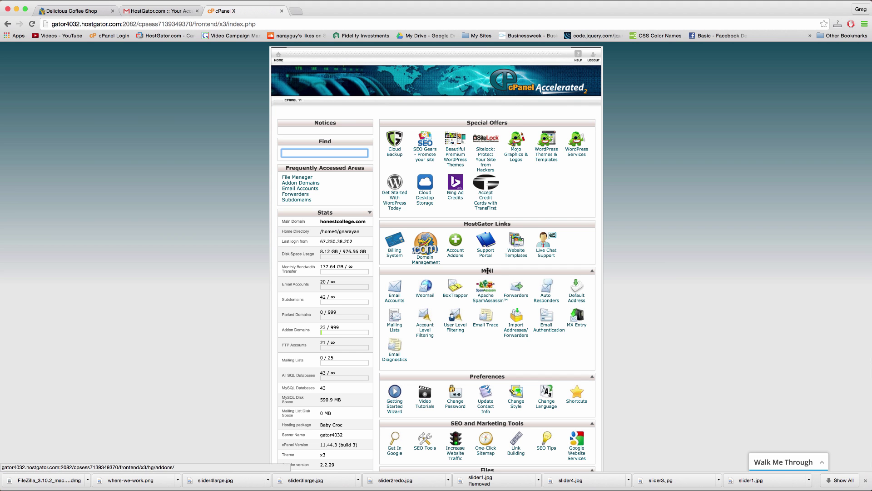
Scroll down to Software/Services on the cPanel home page and launch QuickInstall.
scroll(513, 370, down, 5)
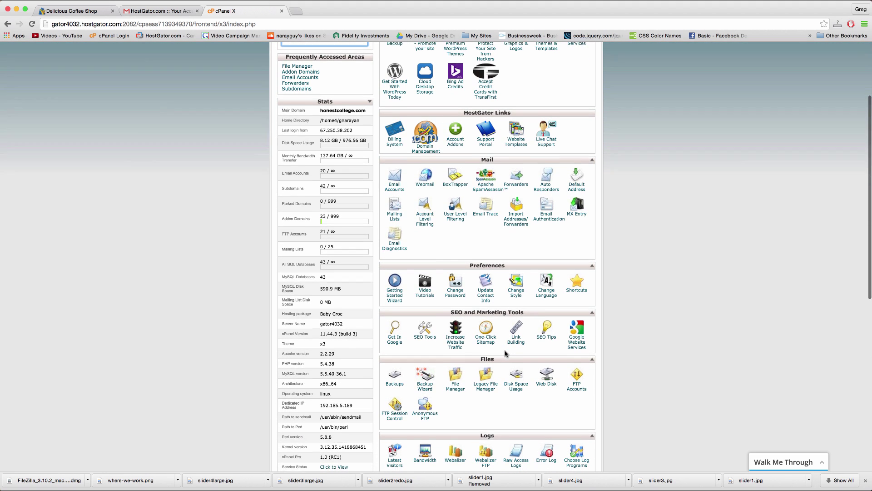
scroll(505, 353, down, 2)
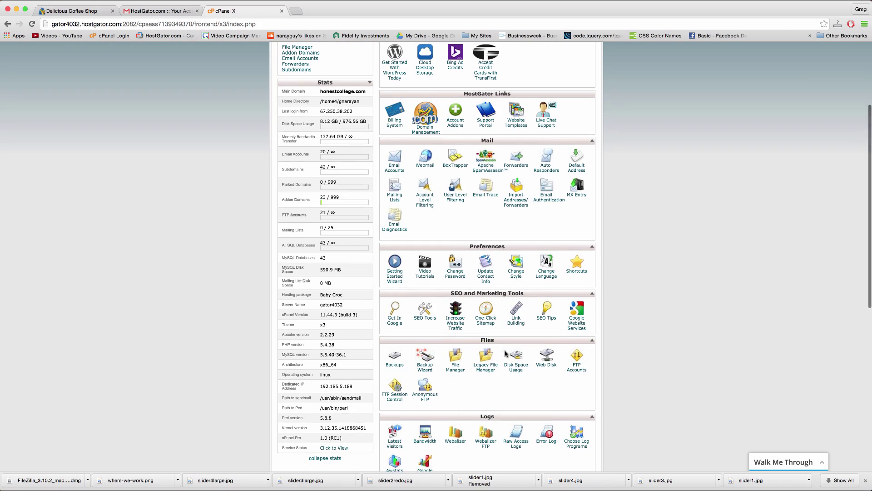
scroll(505, 352, down, 2)
scroll(505, 353, down, 8)
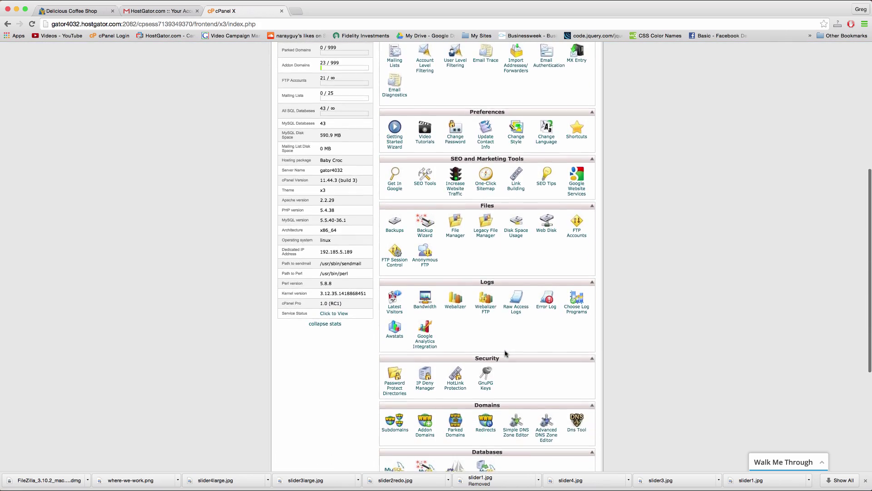
scroll(505, 353, down, 5)
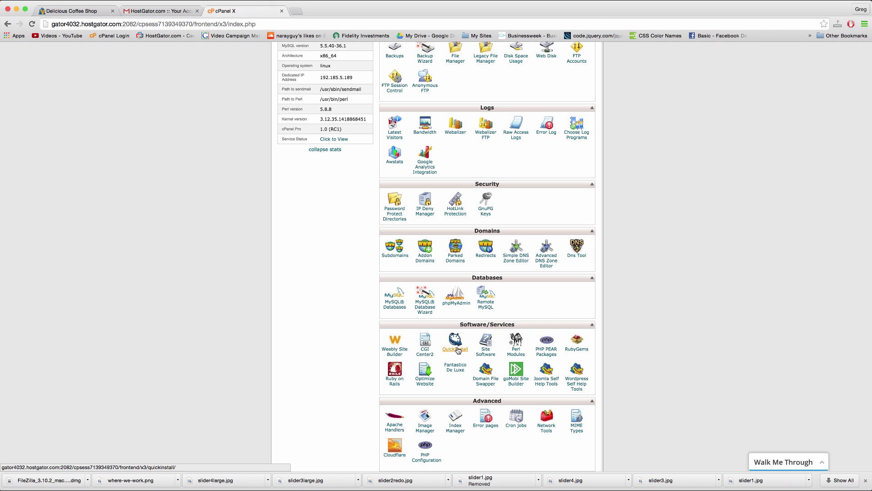
click(455, 349)
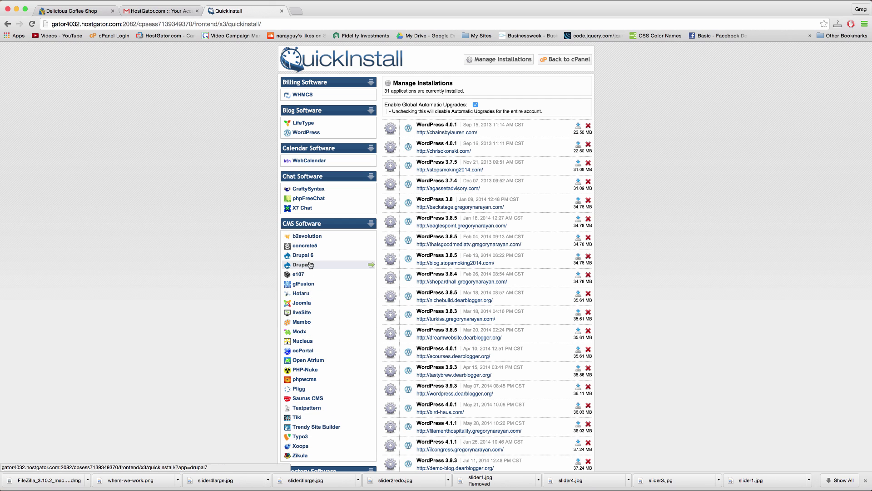
Start a WordPress install in QuickInstall and choose selfhostedwordpress.net as the domain.
click(304, 134)
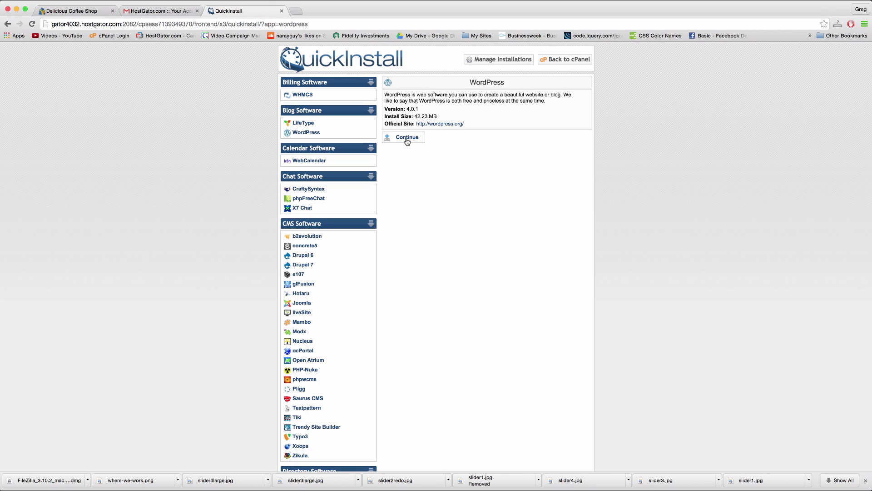
click(406, 139)
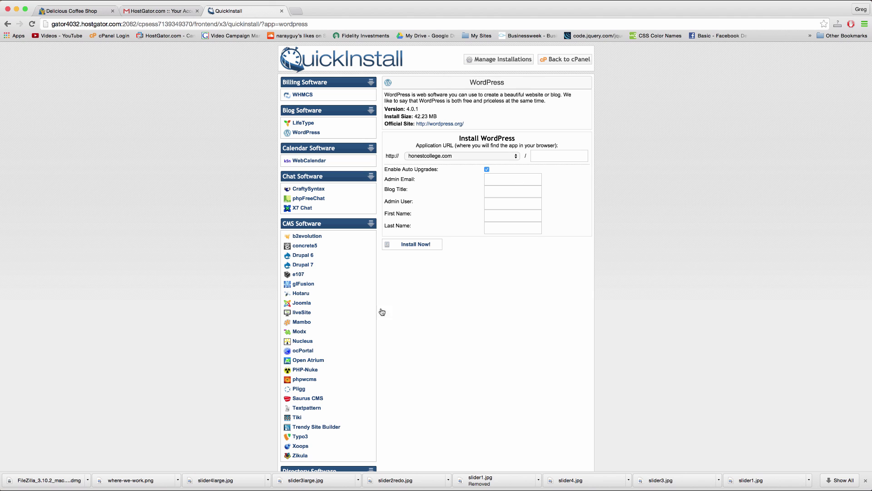
click(517, 156)
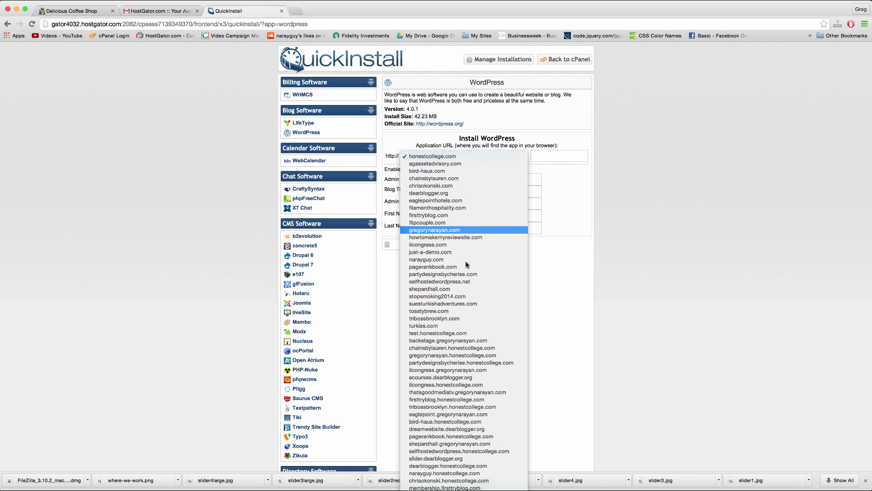
scroll(460, 287, down, 3)
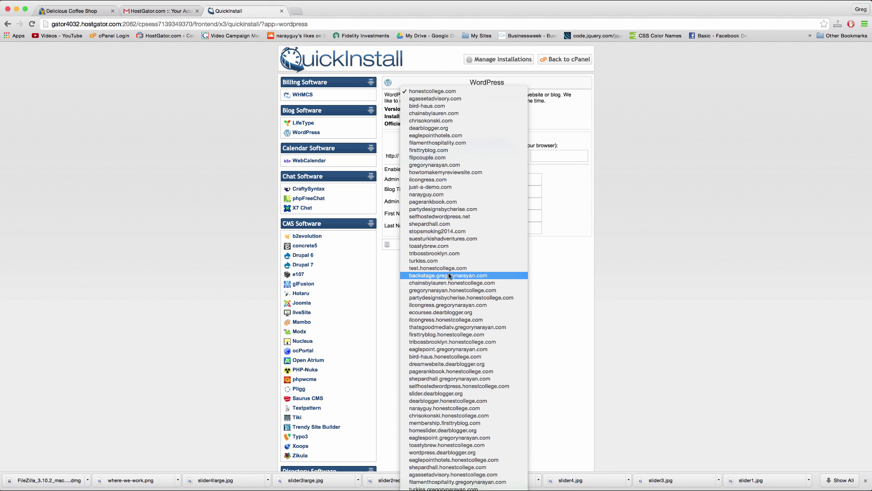
click(454, 217)
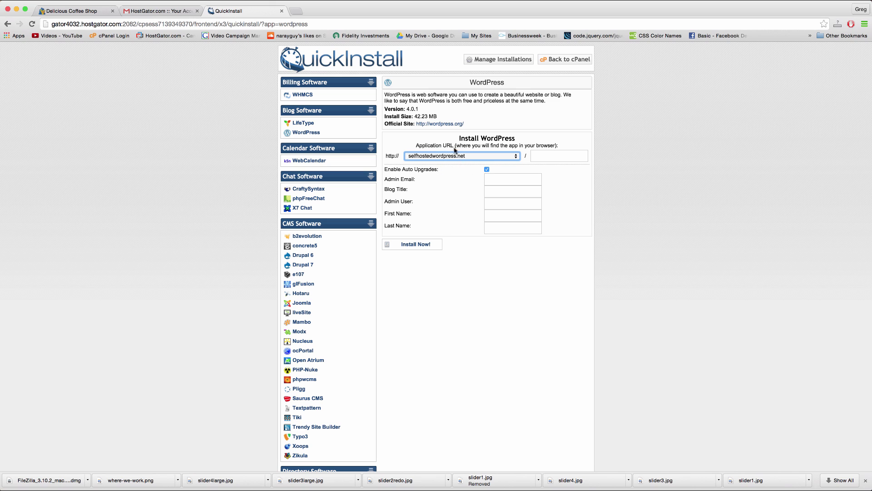
click(515, 157)
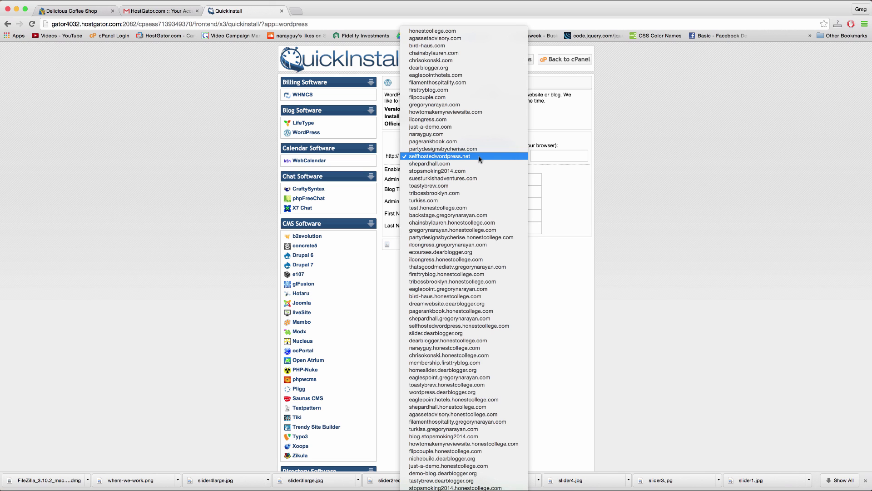
click(480, 156)
Go over the application URL caption and install directory field, keeping no subdirectory.
click(541, 155)
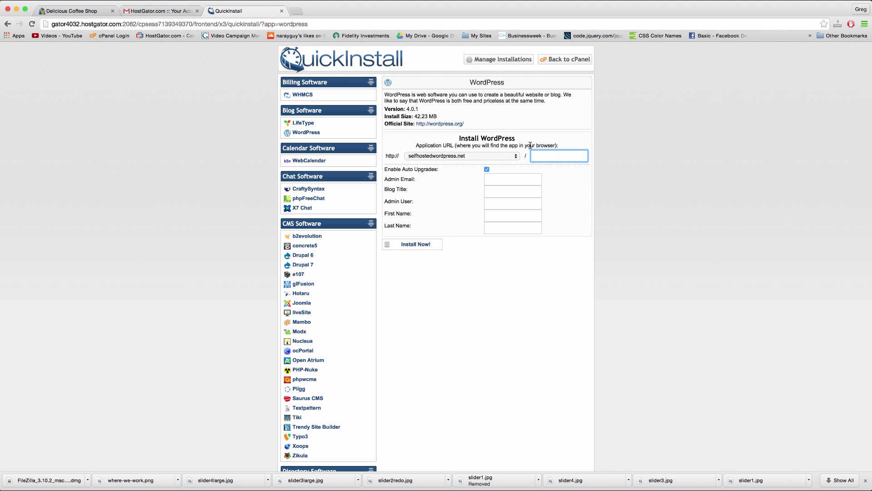
double_click(550, 146)
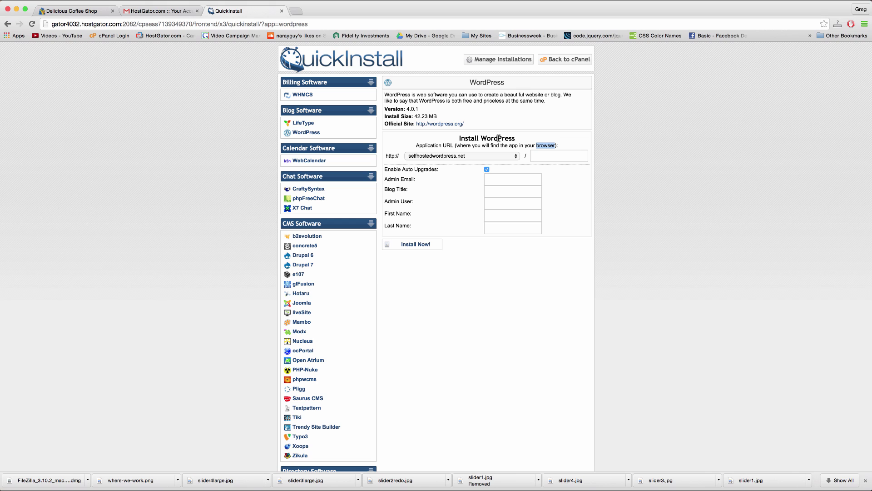
click(531, 145)
double_click(460, 146)
click(490, 146)
click(539, 156)
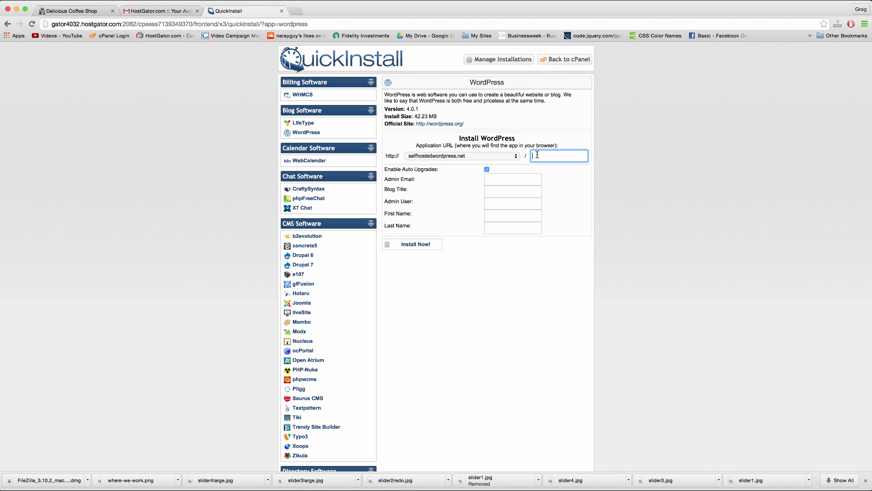
text(bl)
click(527, 179)
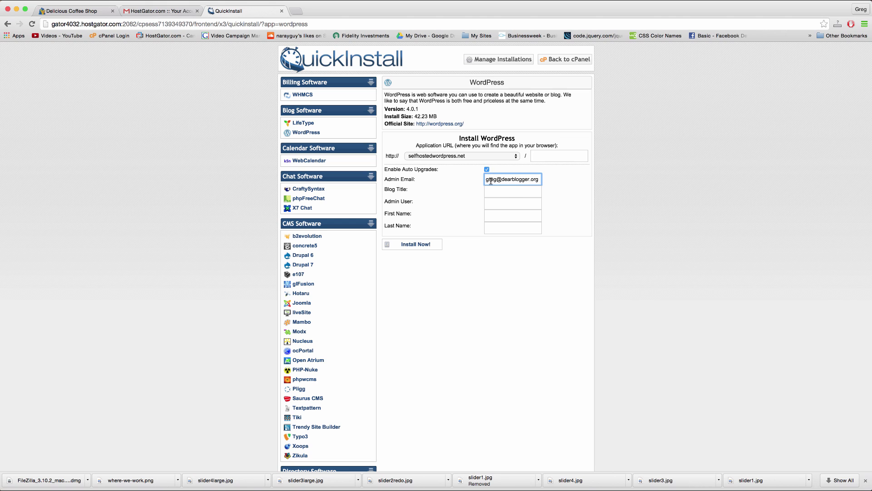
Enter blog title 'Delicious Coffee Shop' and fill in the admin username, first and last name.
click(513, 196)
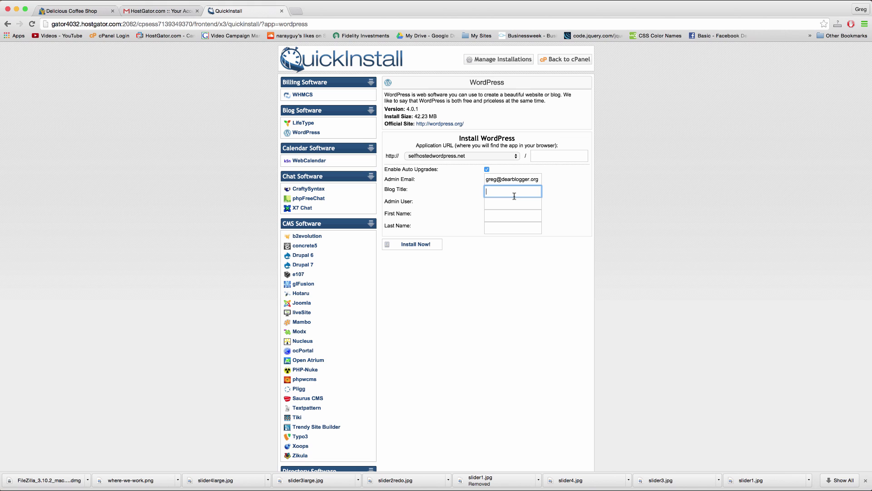
text(Delicious Coffee Shop)
click(512, 203)
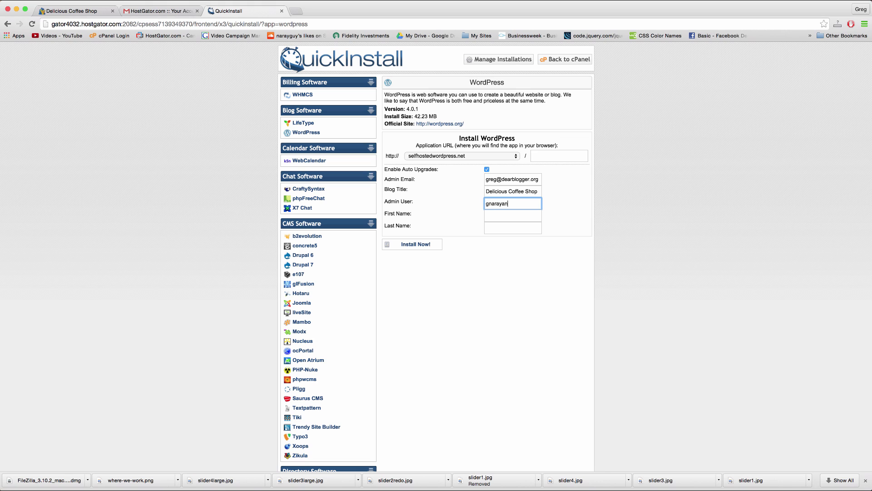
click(526, 216)
click(526, 203)
click(511, 217)
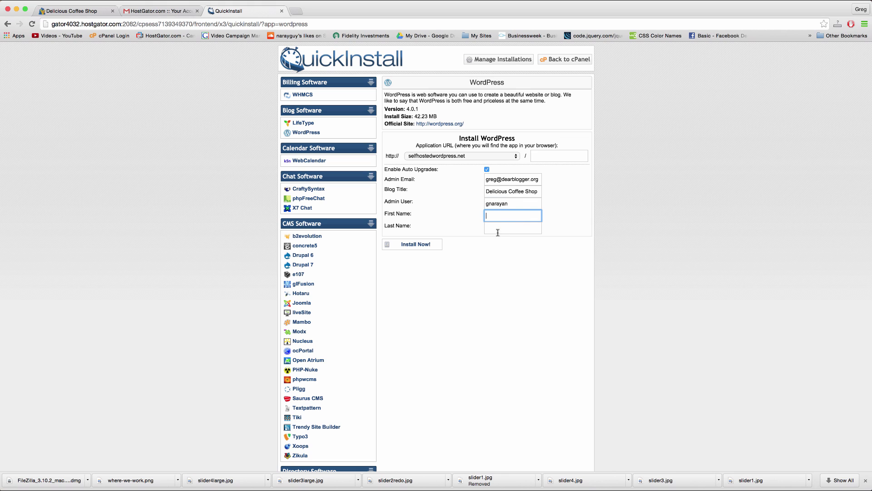
click(502, 228)
click(503, 215)
click(506, 206)
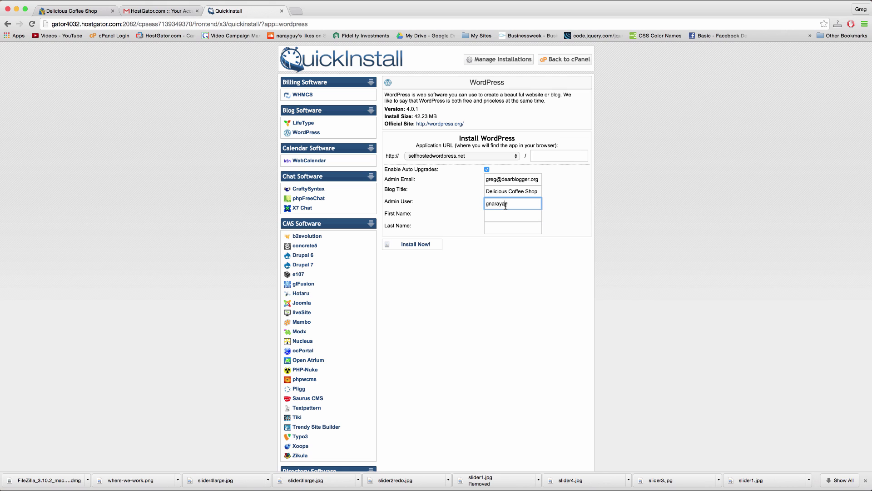
click(508, 205)
click(505, 213)
click(513, 200)
click(496, 218)
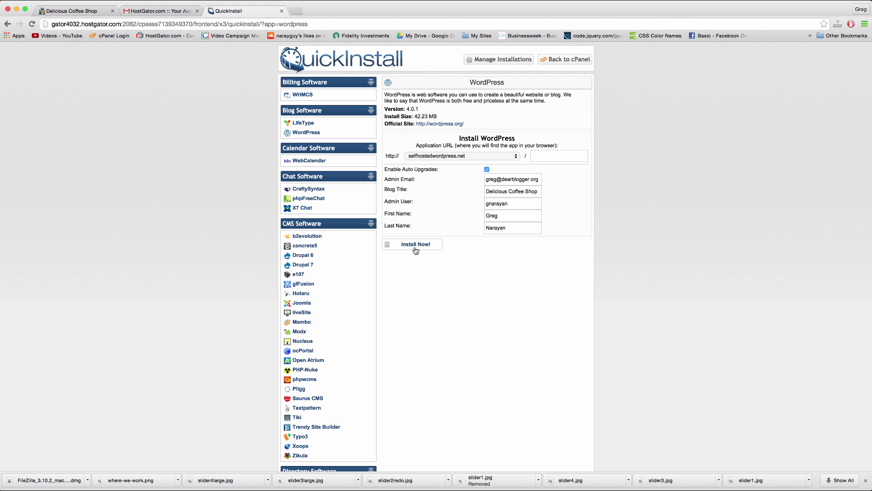
Load wordpress.org in a new tab, then return to the install form.
click(296, 11)
text(wordpress.org)
key(Return)
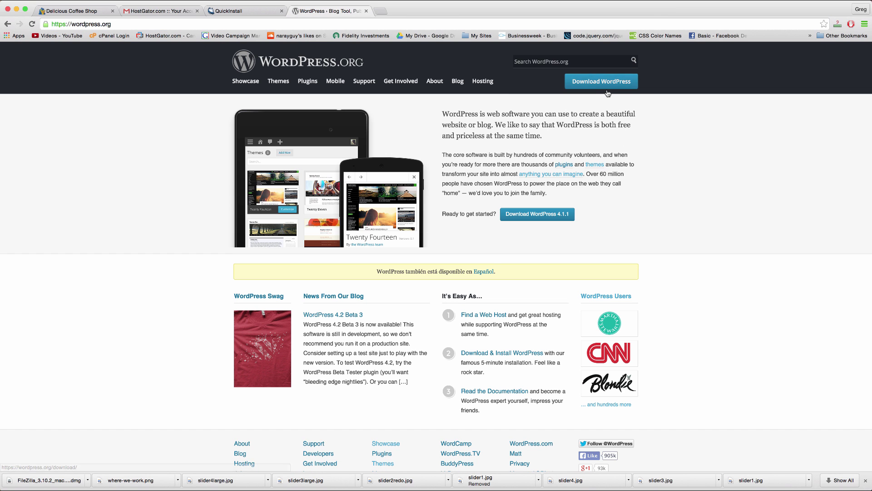
click(255, 11)
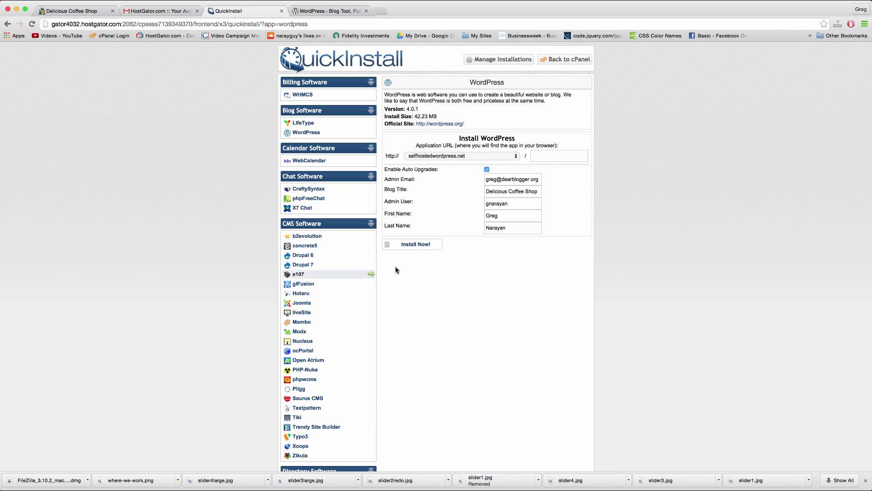
Close the wordpress.org tab, leaving the filled-in QuickInstall form showing.
click(366, 11)
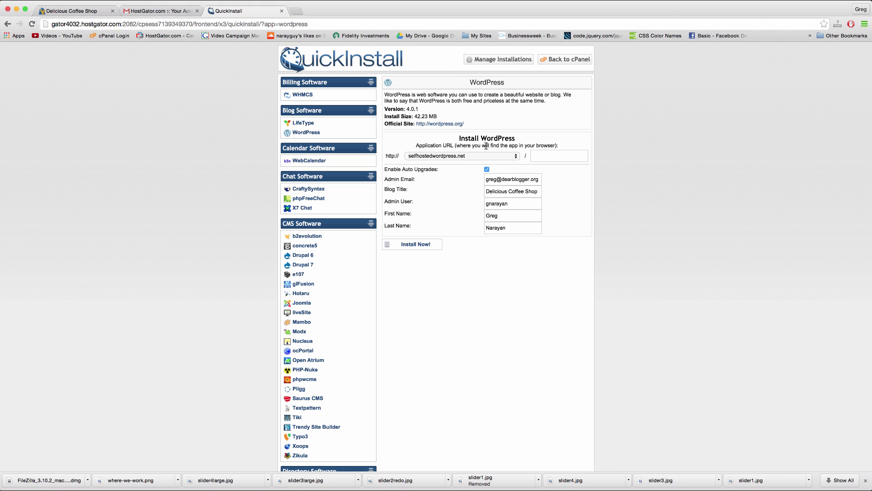
Install WordPress on selfhostedwordpress.net and highlight the generated admin password on the Congratulations page.
click(415, 245)
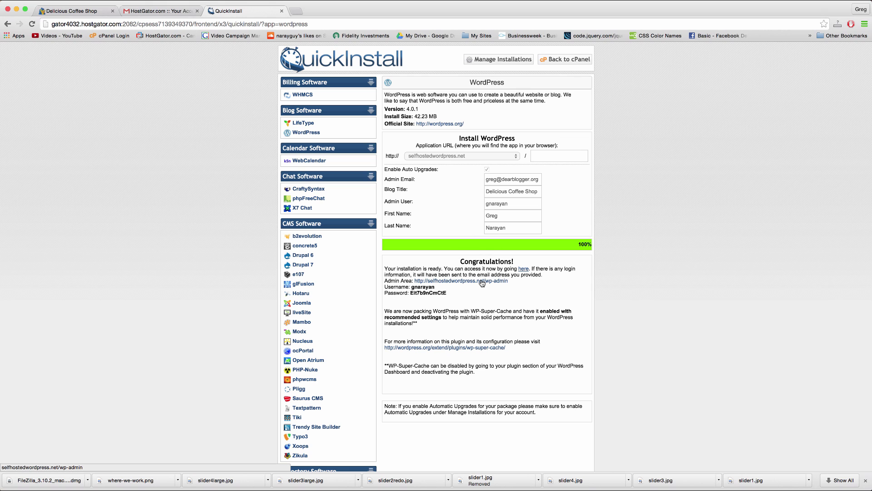
double_click(429, 293)
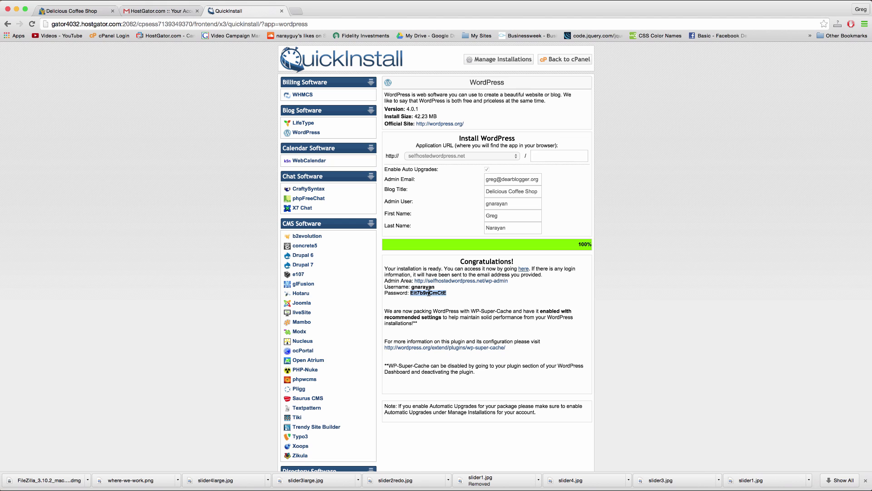
click(429, 293)
double_click(429, 293)
click(436, 293)
Italicize the 'Install WordPress.org' and 'FREE, no coding!' lines in the TextEdit notes, then go back to Chrome.
key(super+Tab)
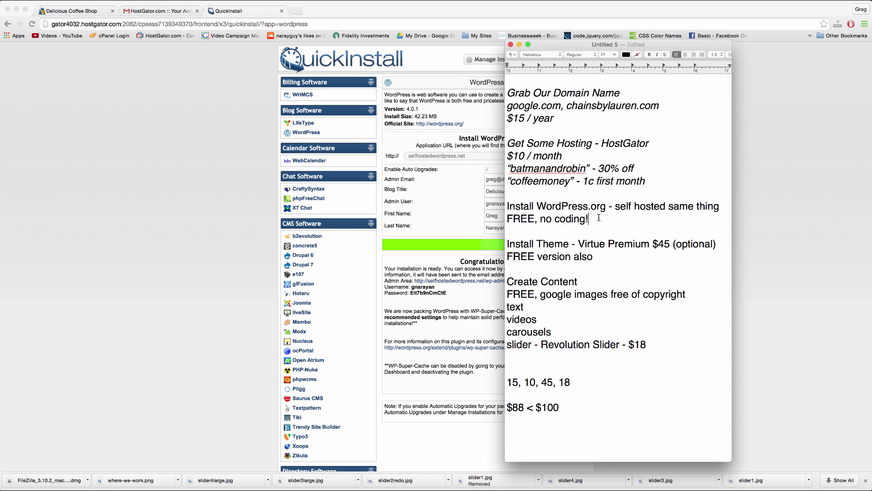
drag(589, 219, 503, 209)
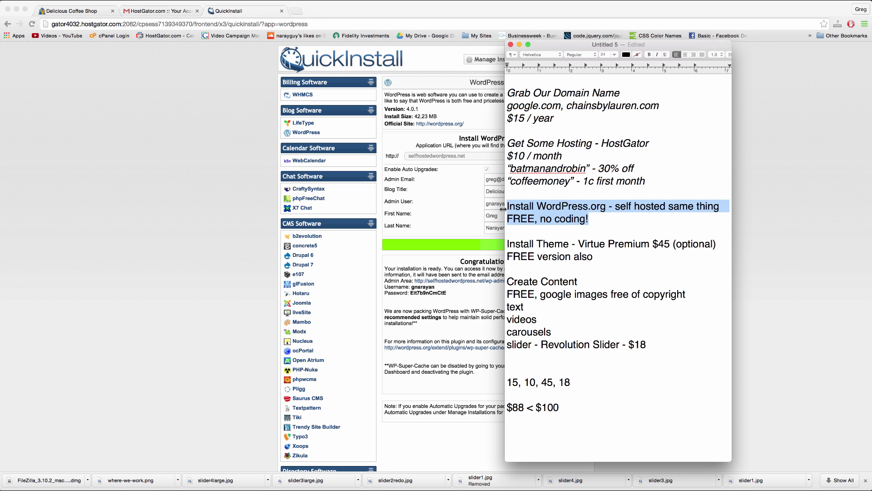
key(super+i)
click(645, 239)
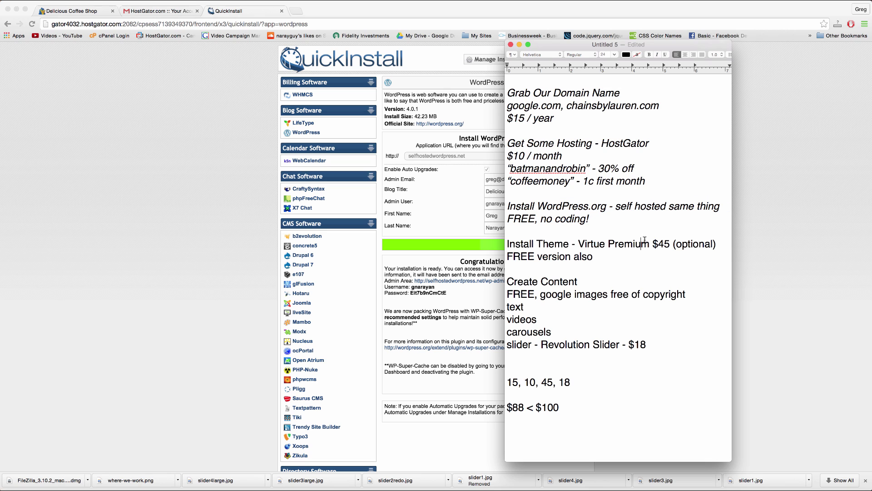
click(584, 214)
click(603, 254)
click(612, 245)
click(794, 341)
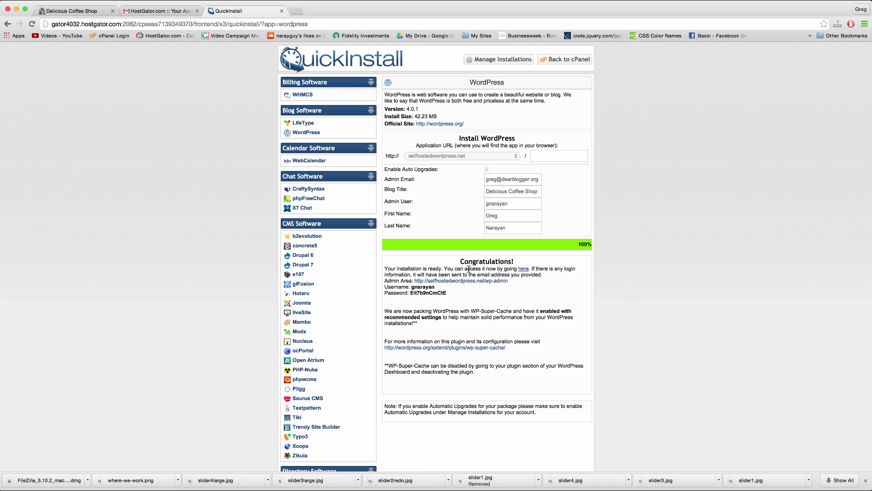
Open the new site's wp-admin login and copy the generated admin password from QuickInstall.
click(476, 282)
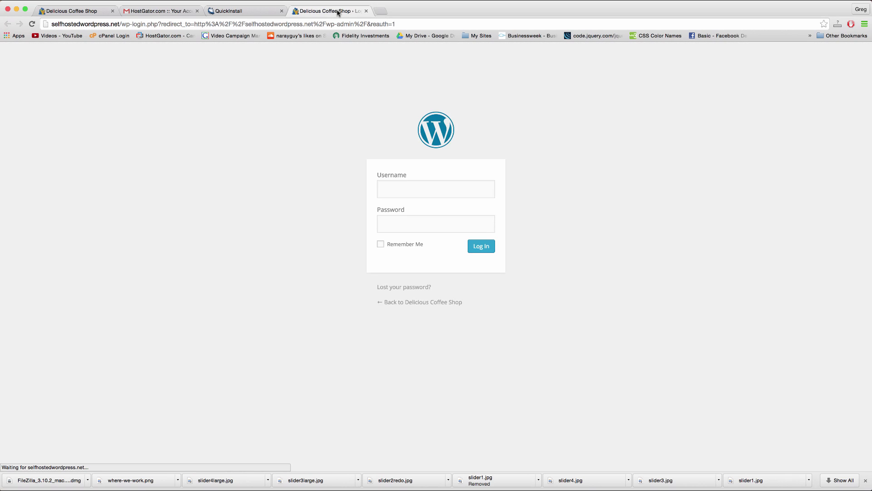
click(238, 12)
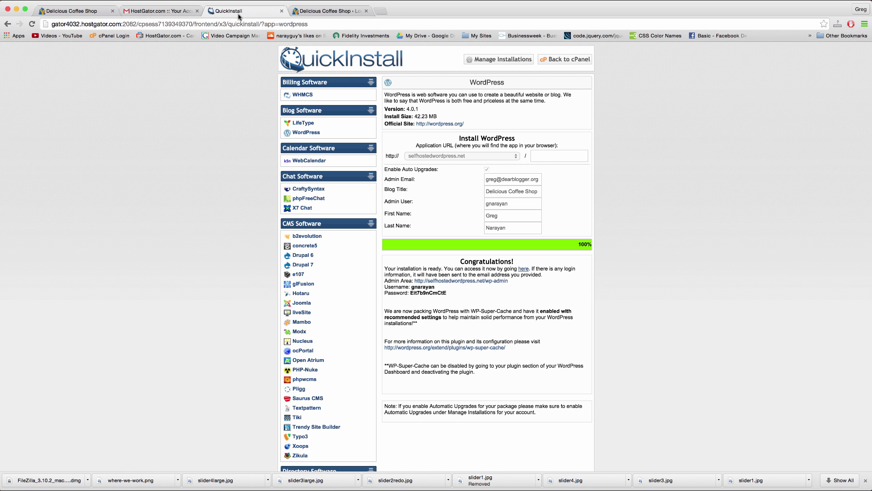
double_click(421, 293)
right_click(420, 290)
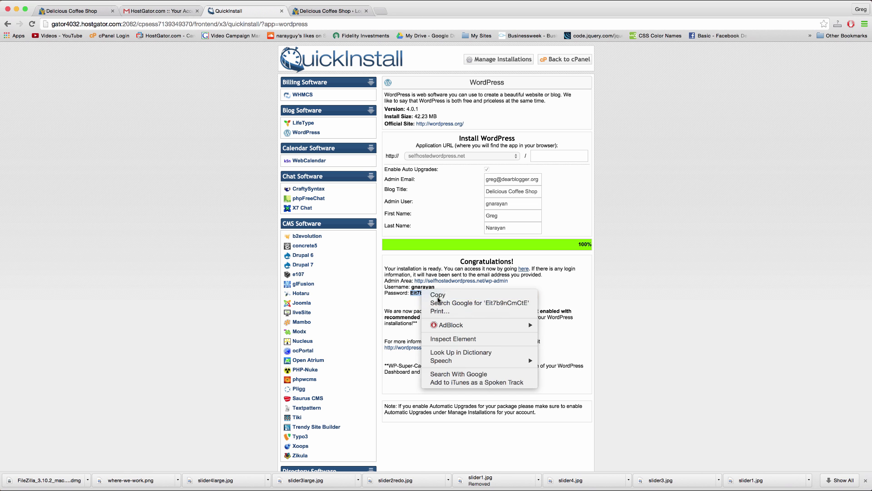
click(436, 303)
Enter the admin username and paste the password on the login page, close the QuickInstall tab, and log in.
click(347, 11)
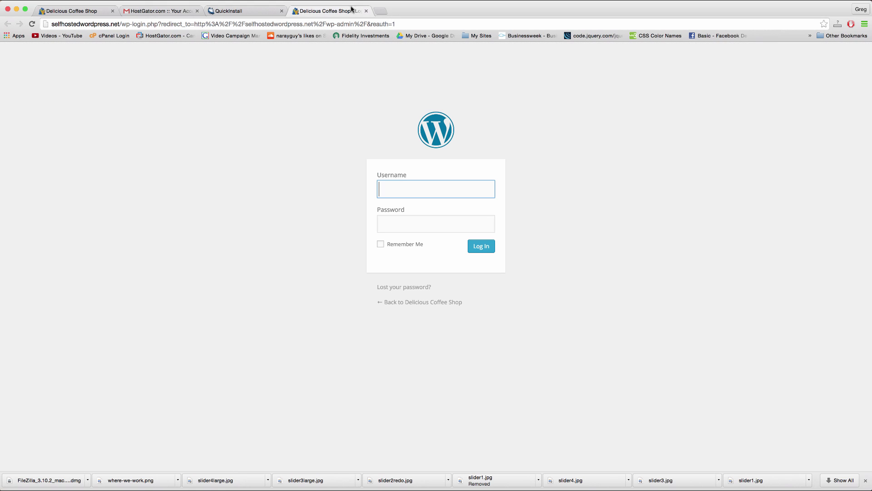
text(gnarayan)
key(Tab)
key(super+v)
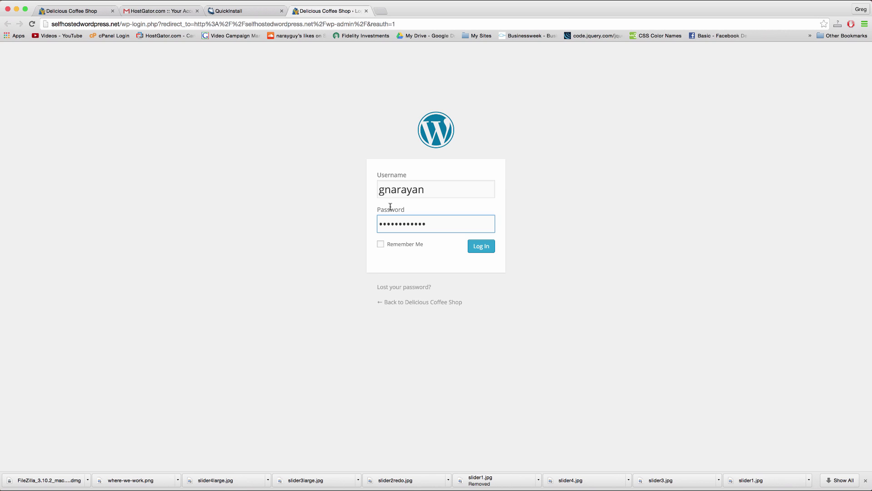
key(super+2)
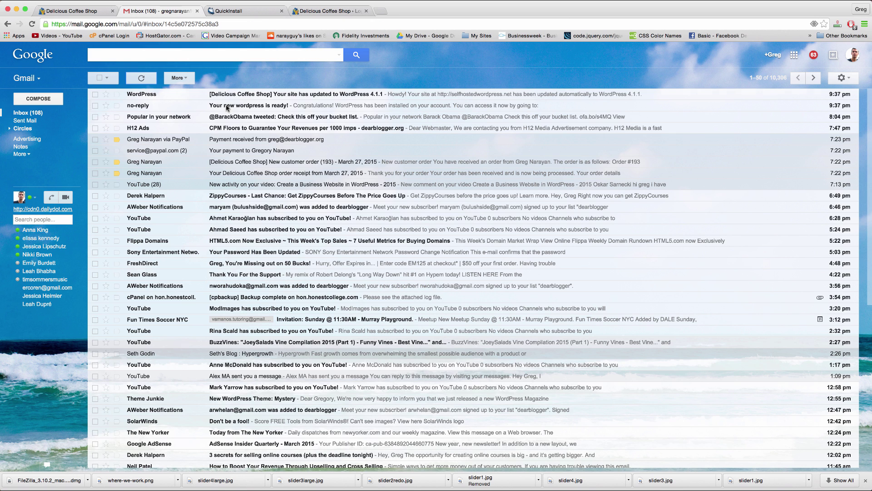
click(228, 107)
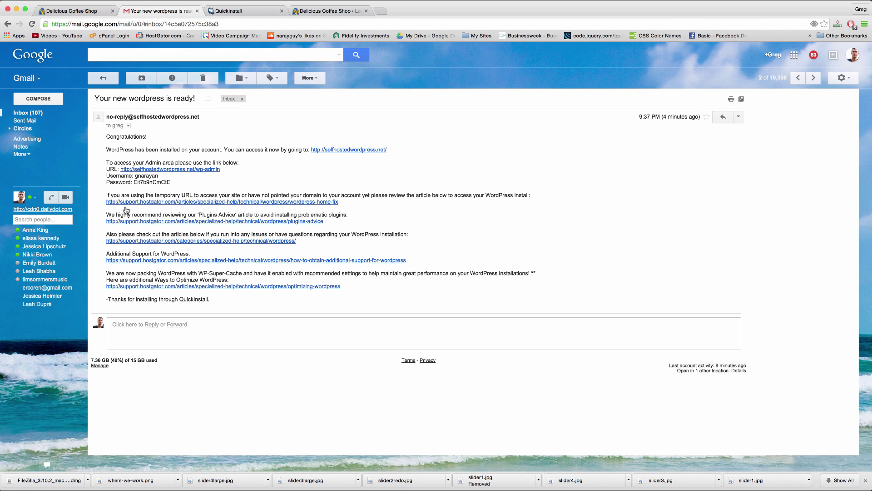
click(273, 10)
click(282, 10)
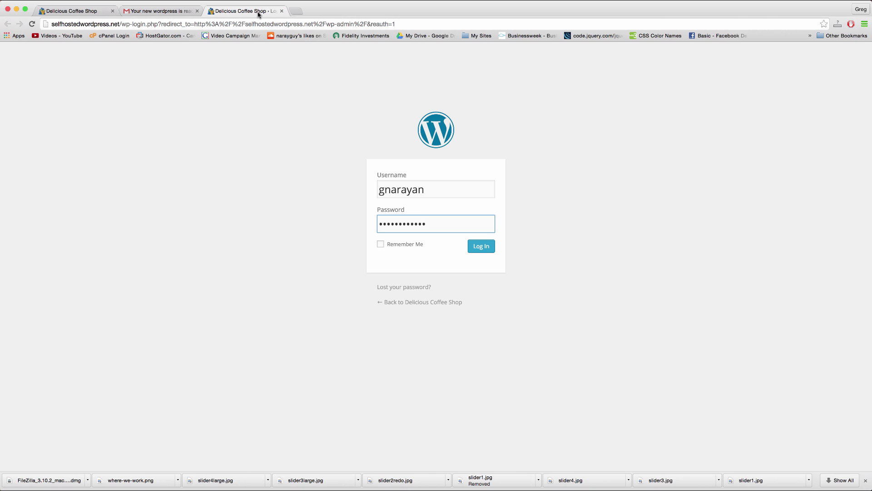
click(483, 249)
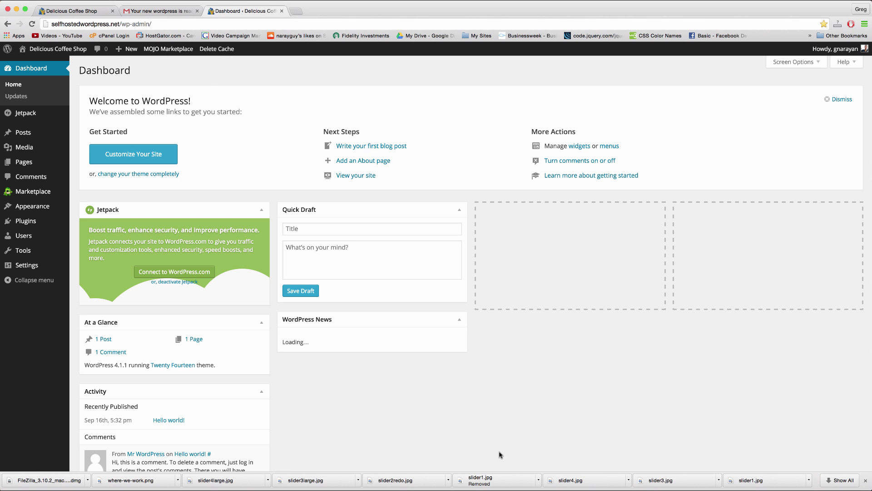
Open the site in a new tab and look over the existing coffee shop site.
right_click(63, 49)
click(64, 53)
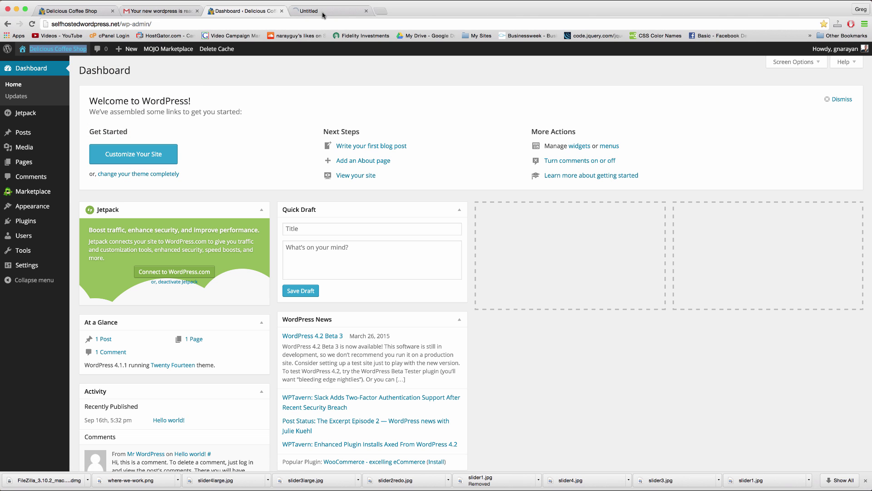
click(326, 12)
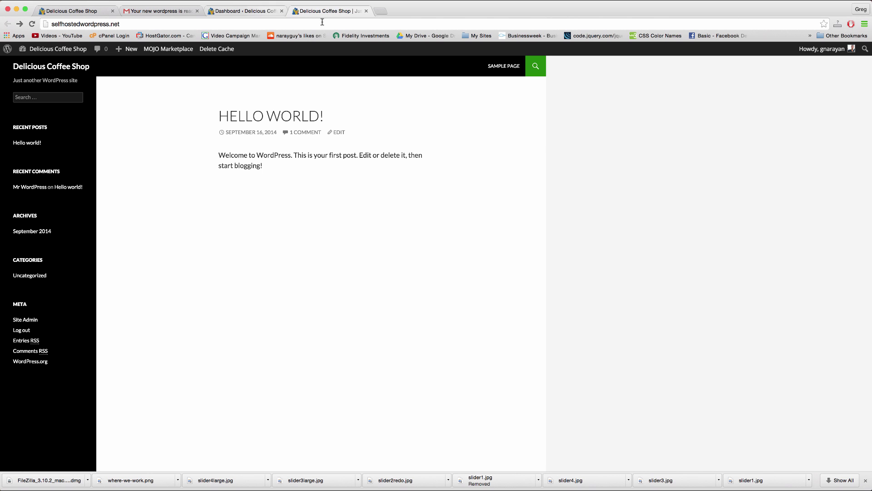
click(89, 9)
scroll(357, 136, down, 10)
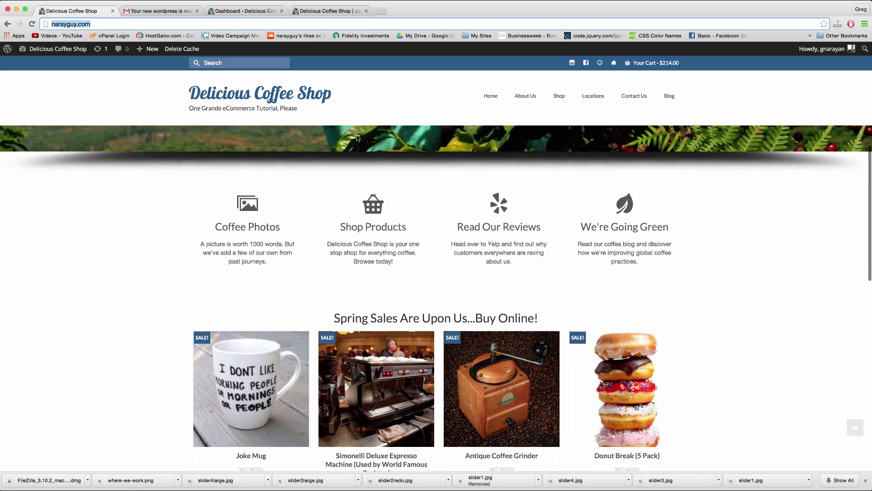
scroll(404, 166, down, 5)
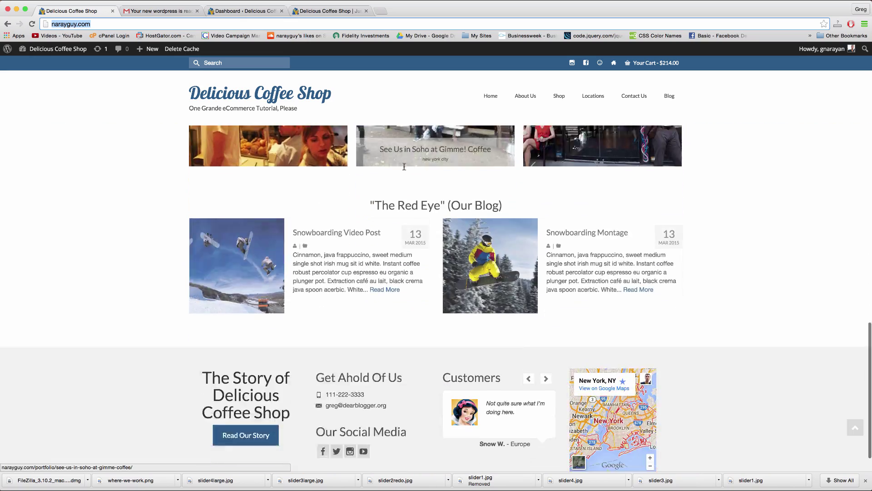
scroll(439, 298, up, 15)
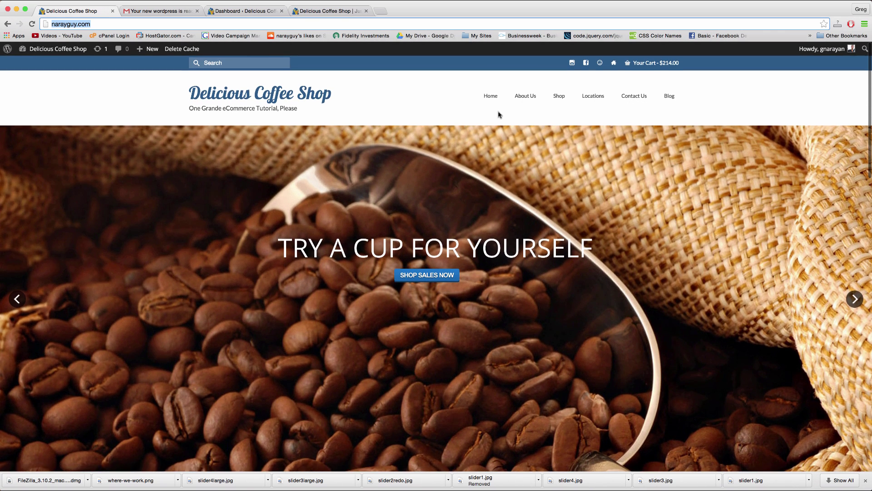
Load the new site's admin Dashboard and go to Users > All Users.
click(349, 14)
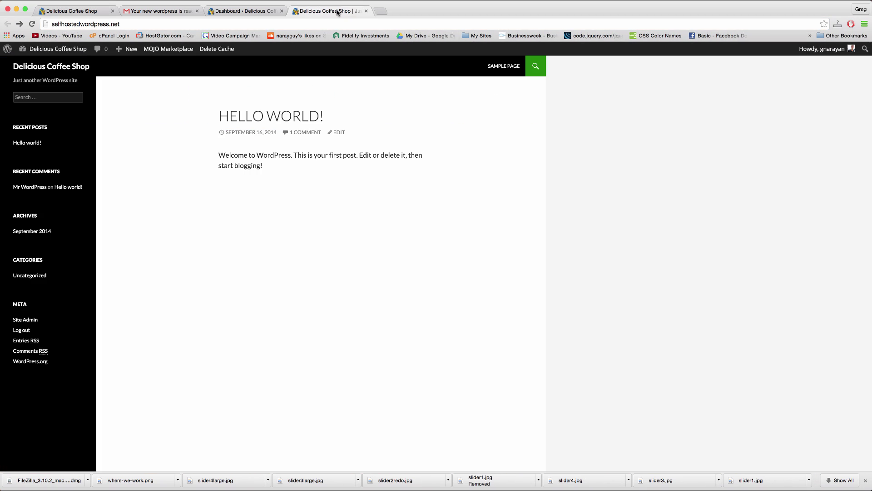
click(66, 51)
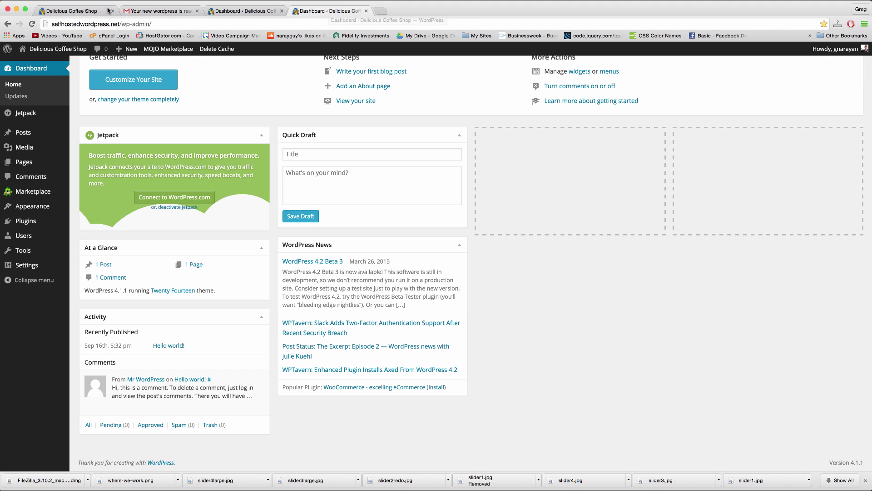
mouse_move(28, 192)
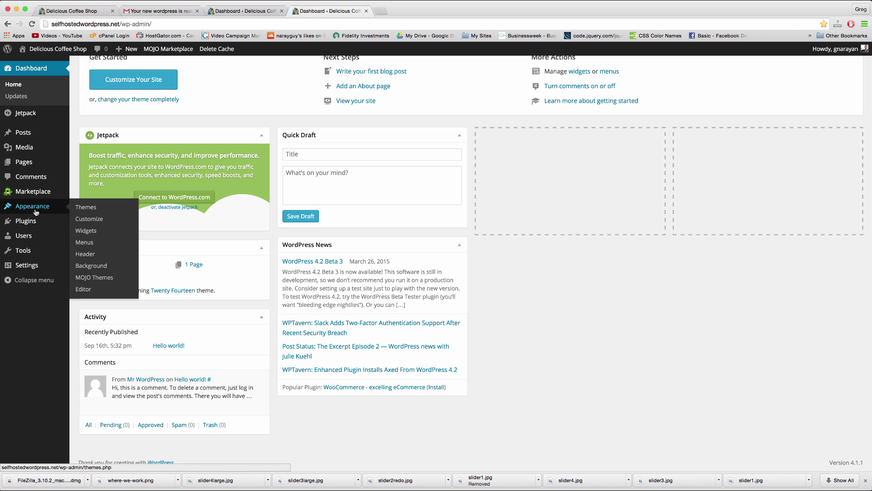
mouse_move(36, 236)
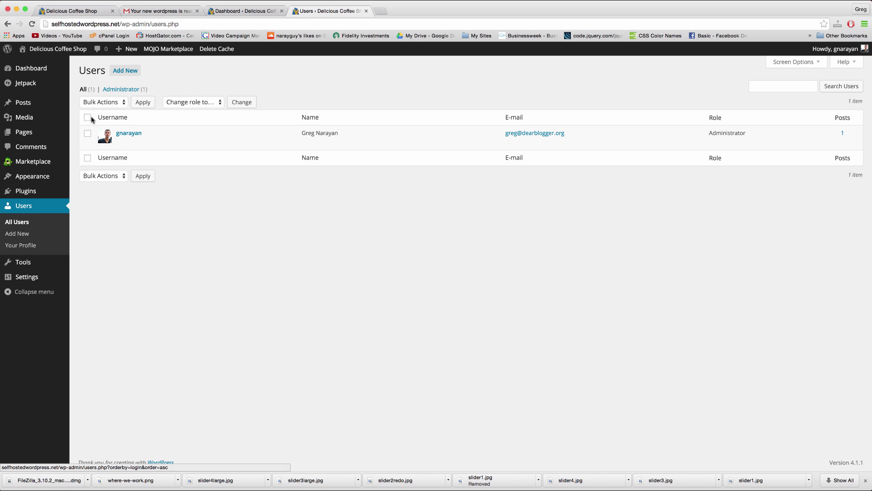
Edit the admin user's profile and enter a new password in both password fields.
click(121, 143)
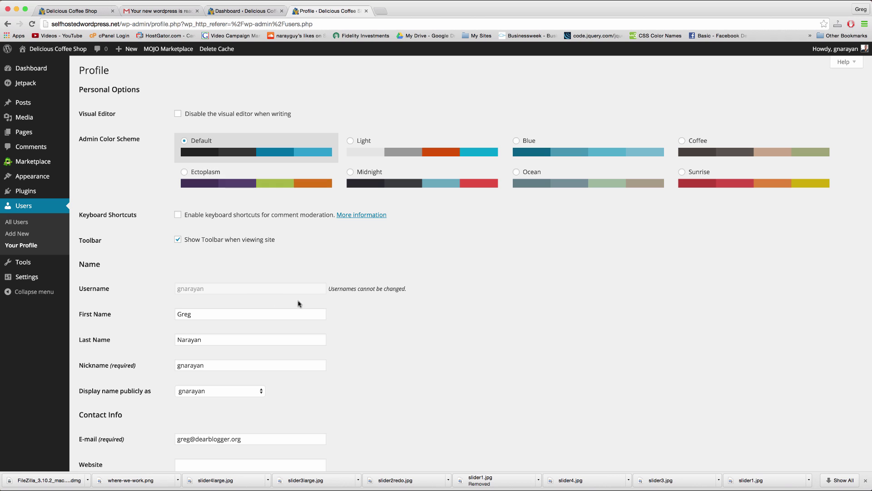
scroll(359, 134, down, 7)
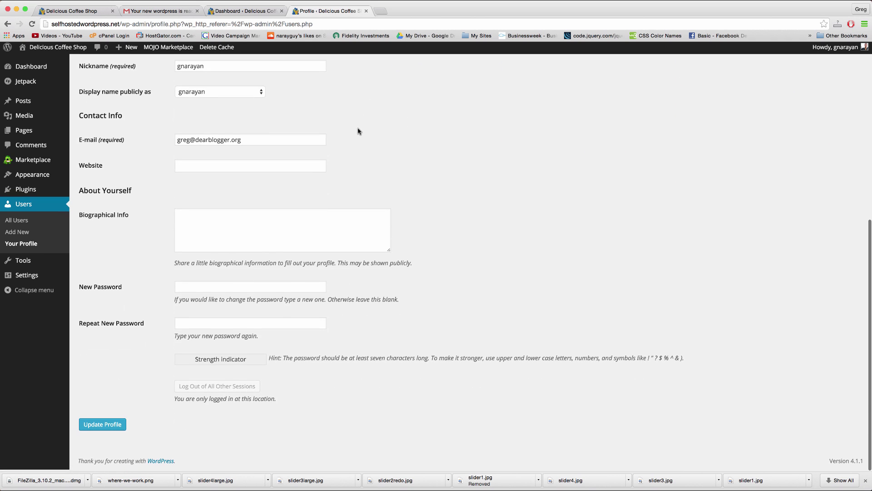
click(262, 293)
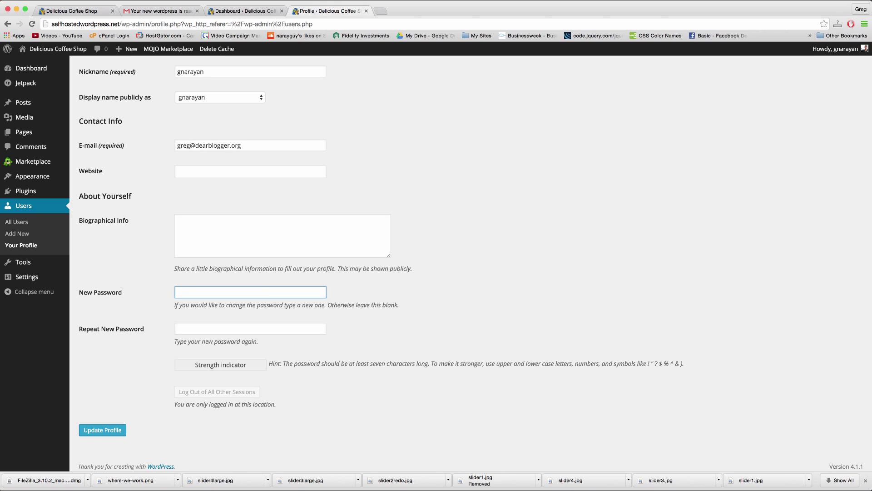
text(••••••••••••)
key(Tab)
text(•••)
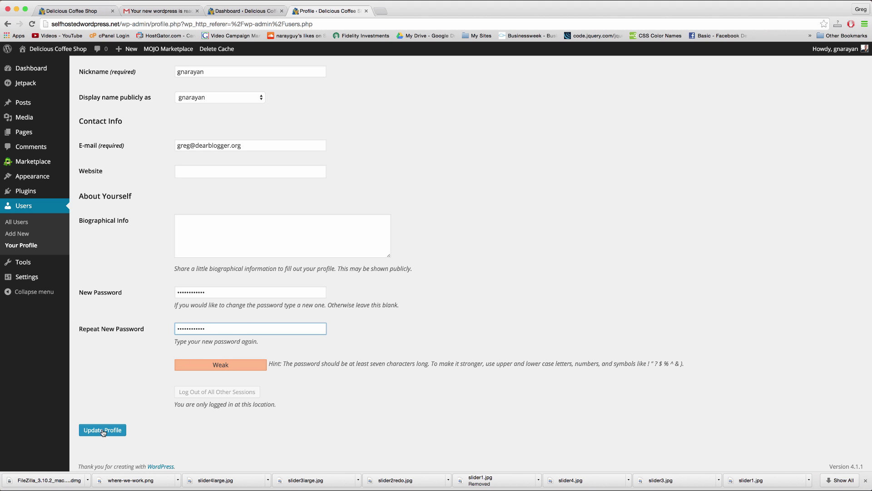
Choose the Coffee admin colour scheme instead of Ocean and save the profile.
scroll(295, 436, up, 10)
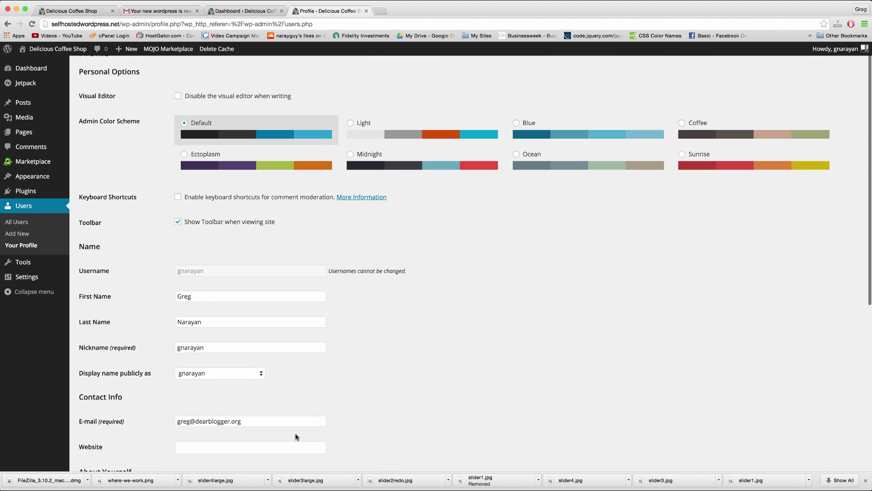
click(529, 174)
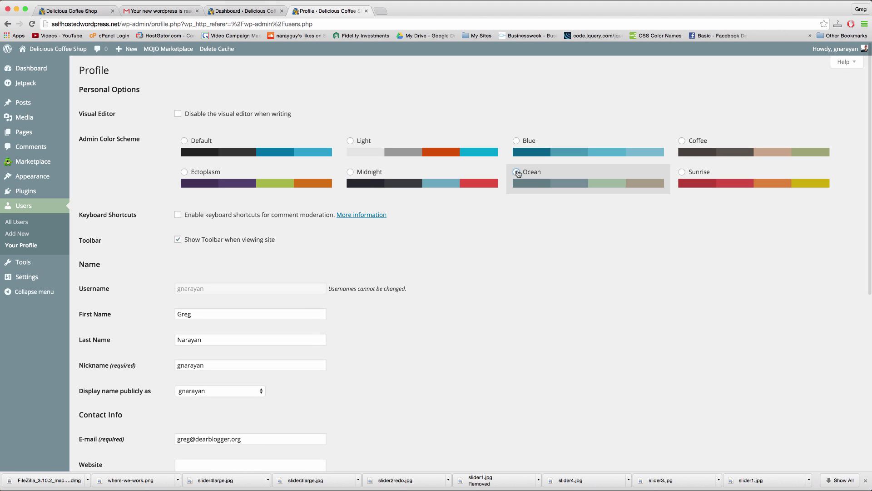
click(682, 142)
scroll(636, 260, down, 7)
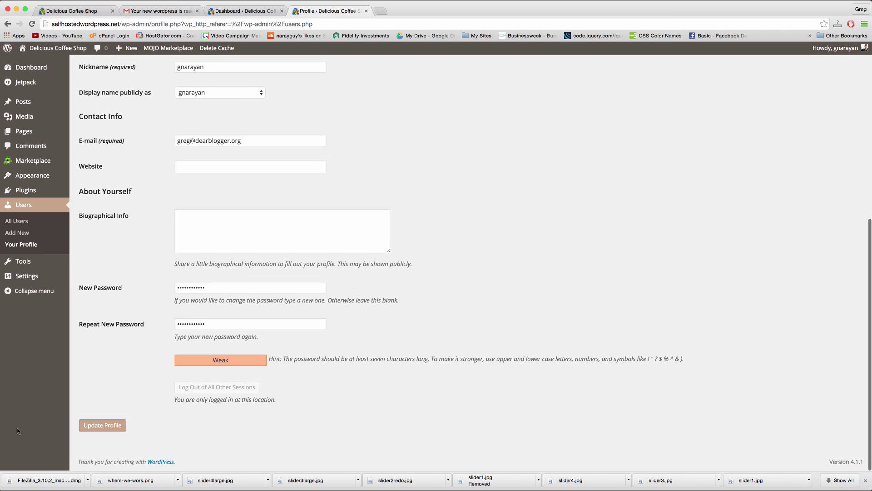
click(103, 425)
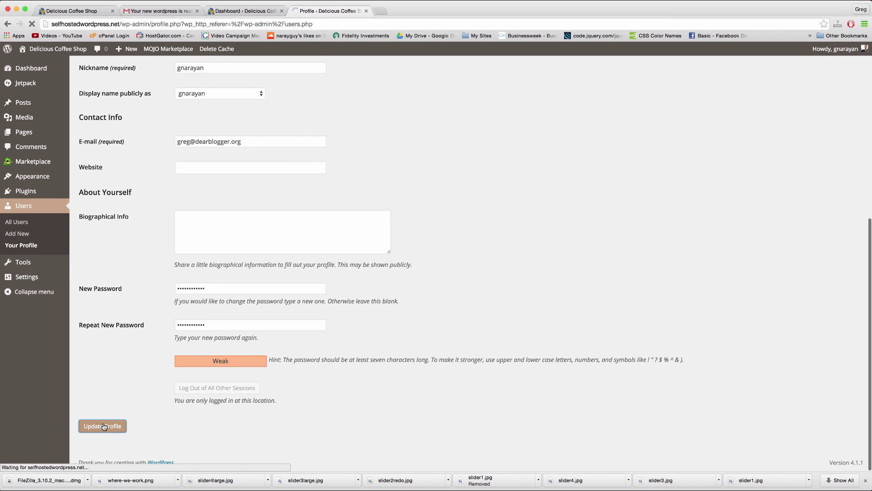
scroll(385, 279, down, 3)
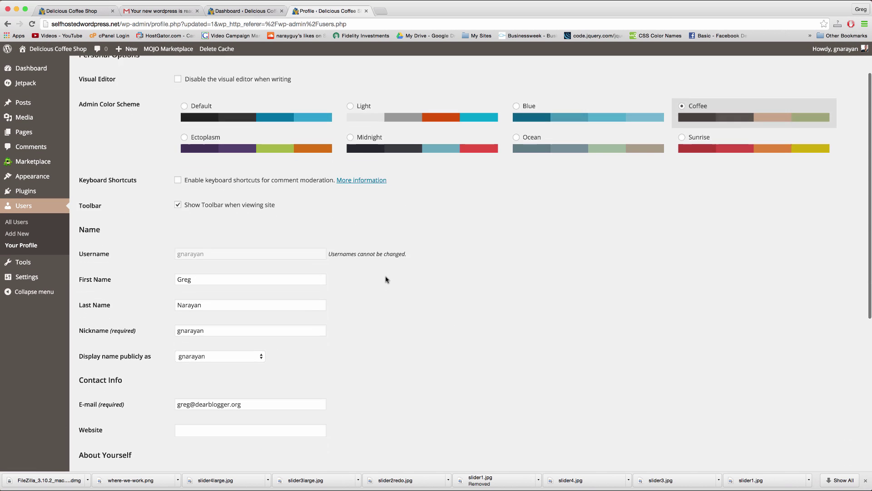
scroll(385, 279, down, 2)
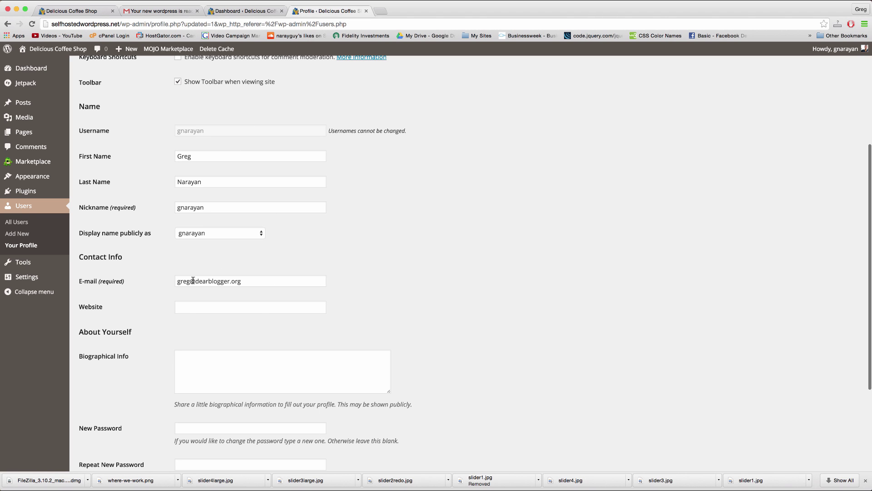
scroll(181, 293, up, 3)
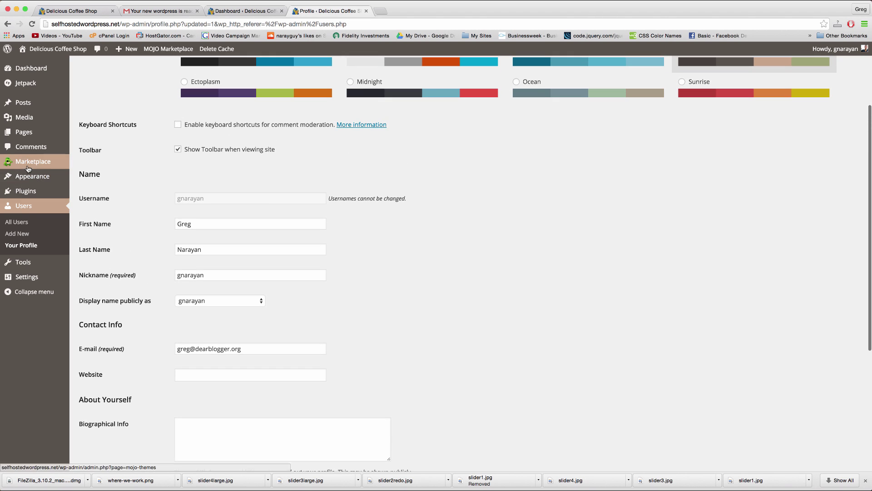
mouse_move(31, 166)
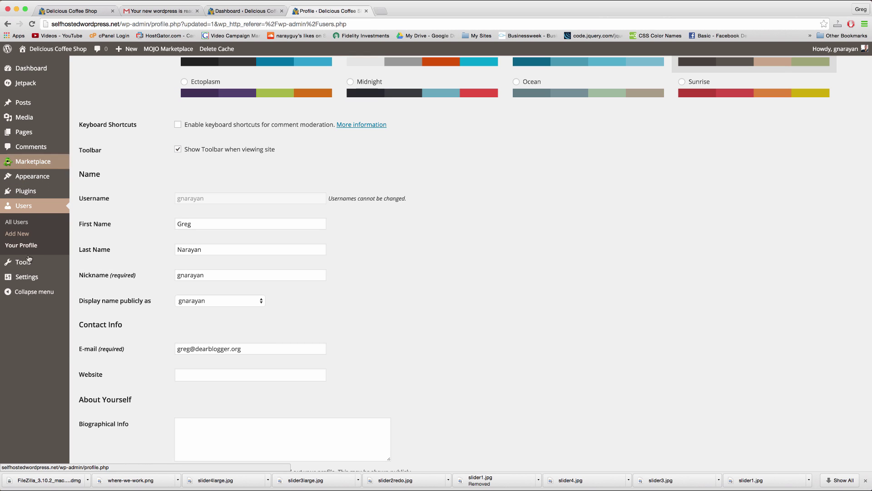
Activate Akismet and Hello Dolly together with the Bulk Actions Activate option.
click(28, 194)
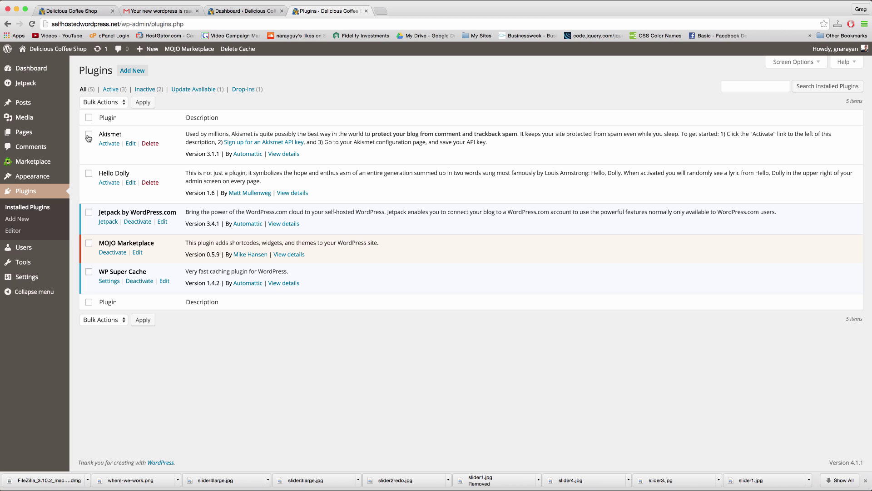
click(89, 174)
click(118, 101)
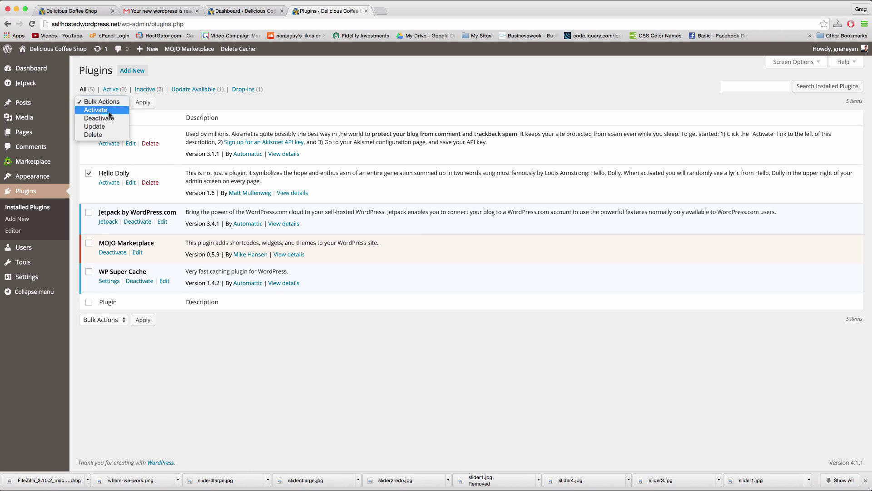
click(108, 110)
click(150, 103)
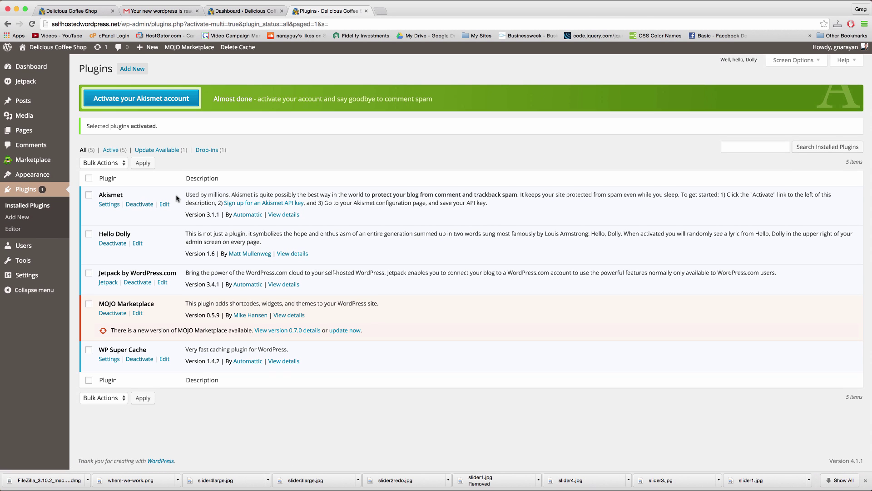
Deactivate and delete the MOJO Marketplace and Jetpack plugins, confirming each deletion.
click(118, 315)
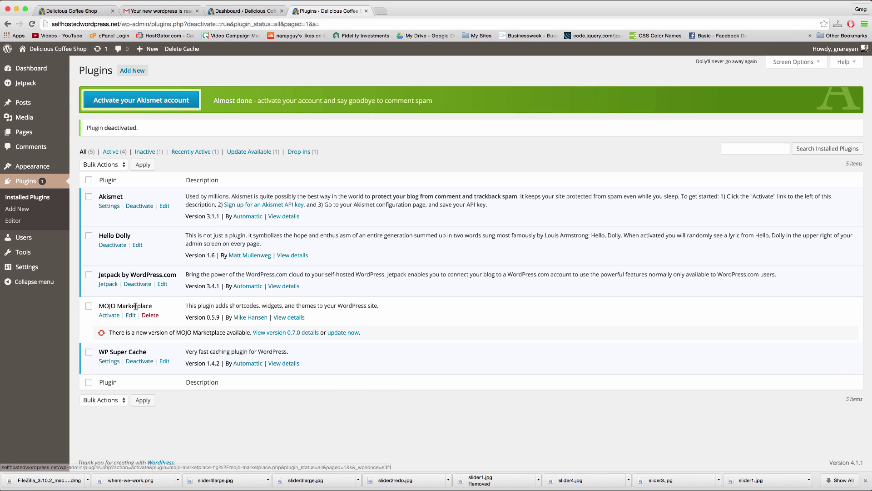
click(150, 315)
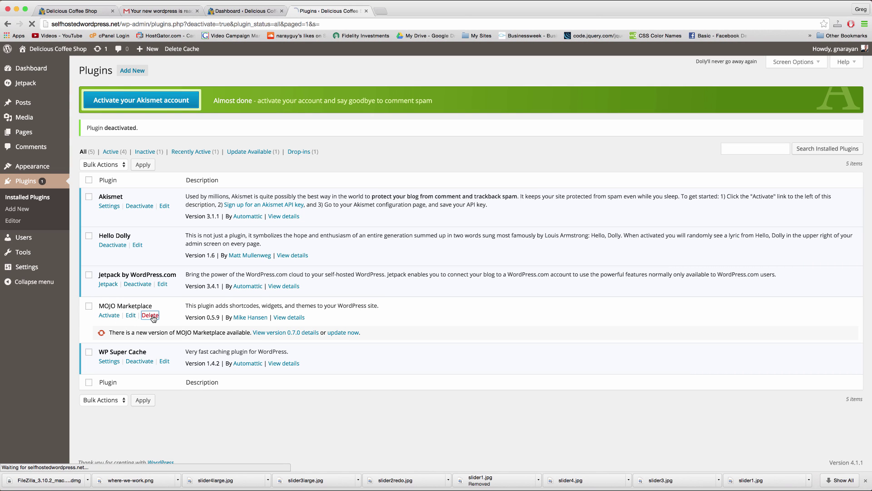
click(106, 166)
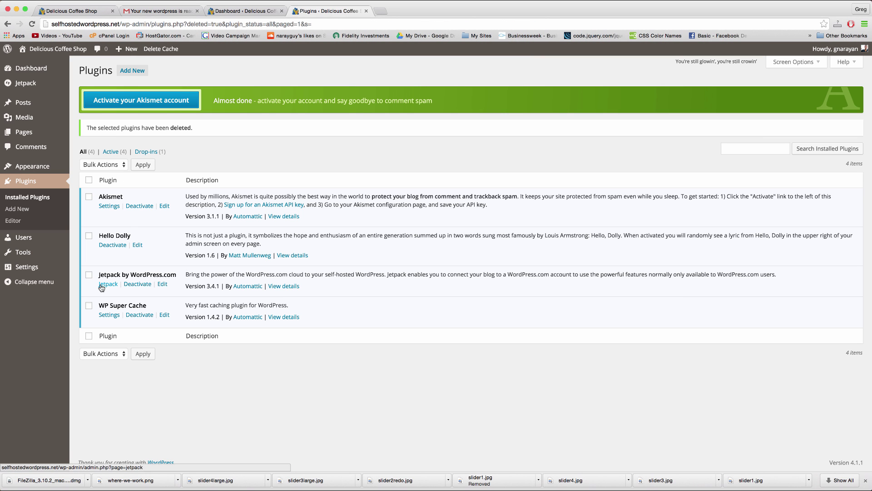
click(138, 284)
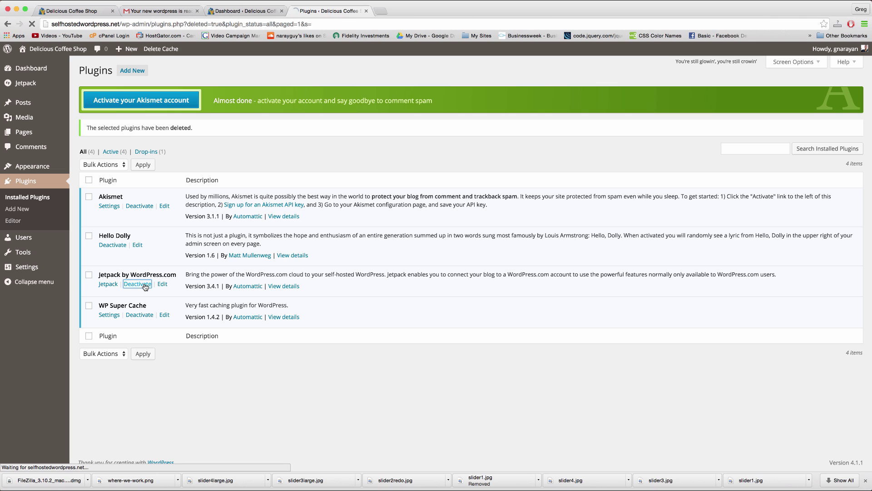
click(154, 285)
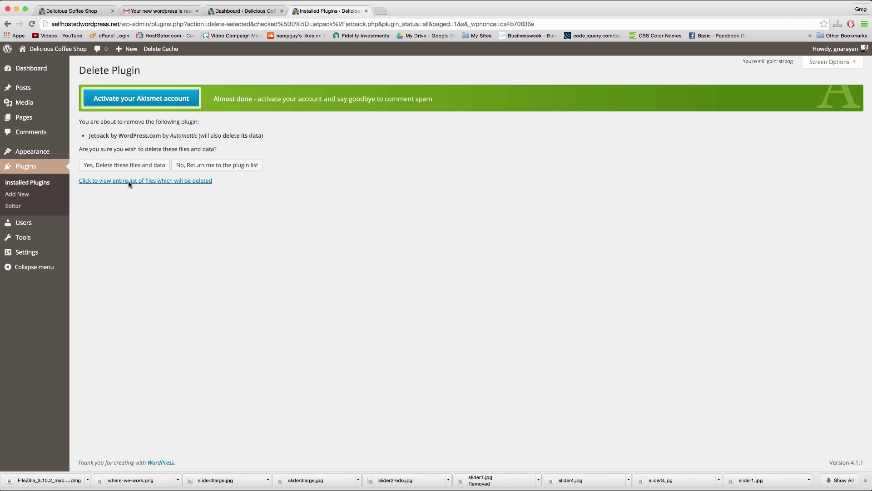
click(147, 163)
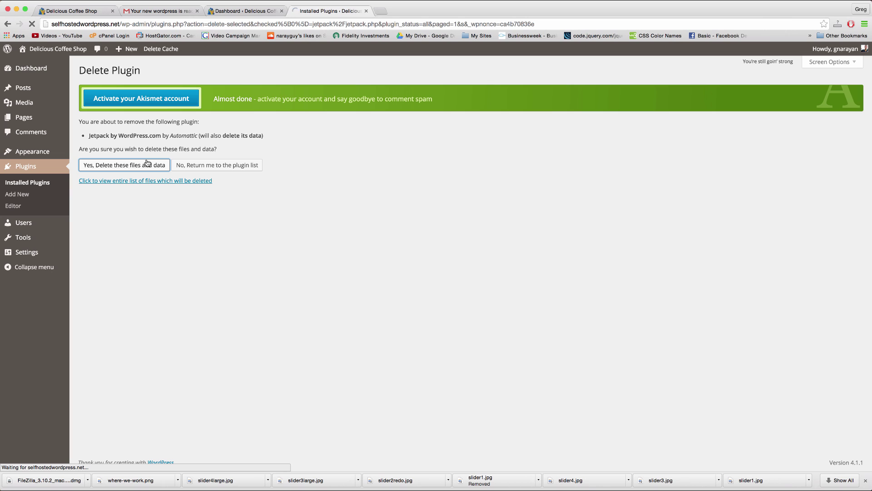
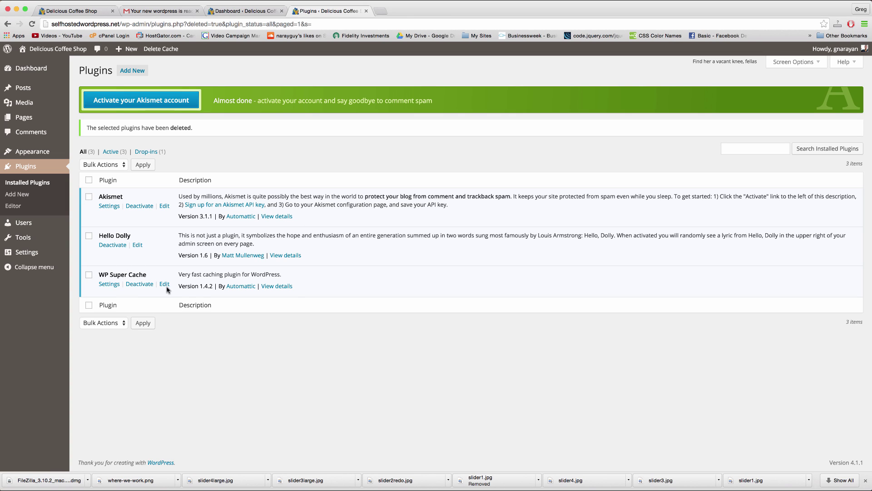
Preview the site's front page, then return to the Plugins admin page.
double_click(133, 275)
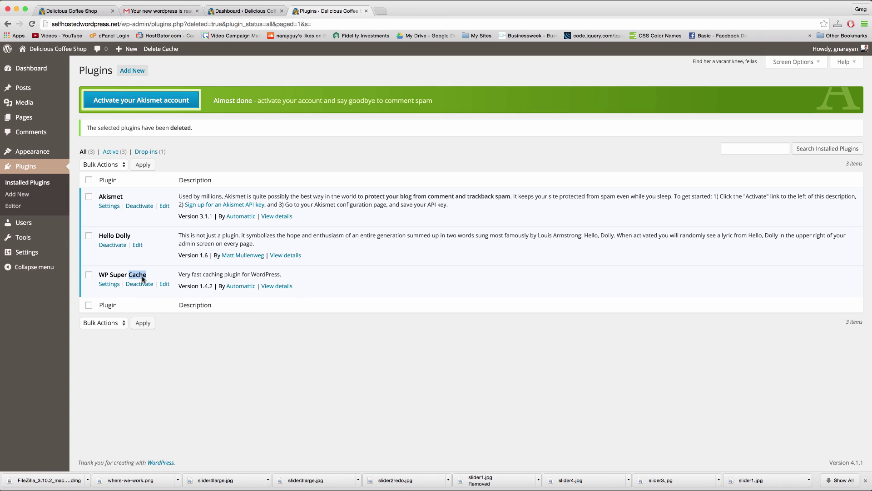
double_click(218, 275)
double_click(265, 275)
click(279, 275)
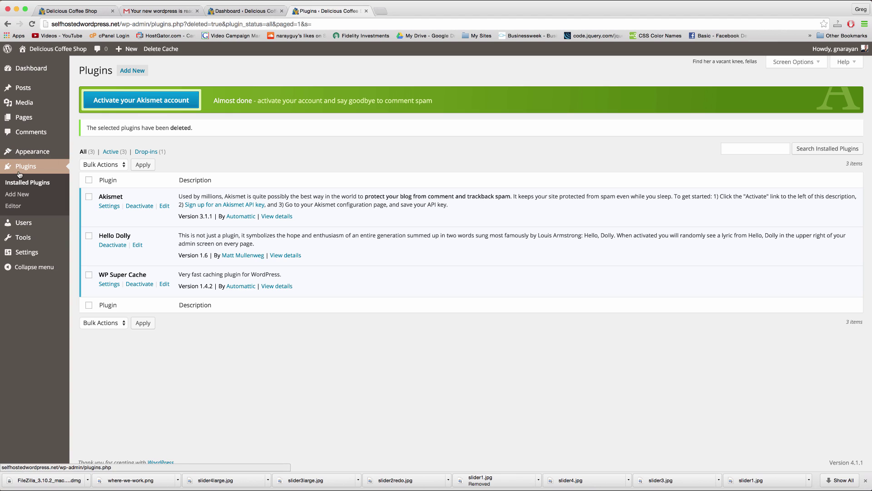
mouse_move(23, 156)
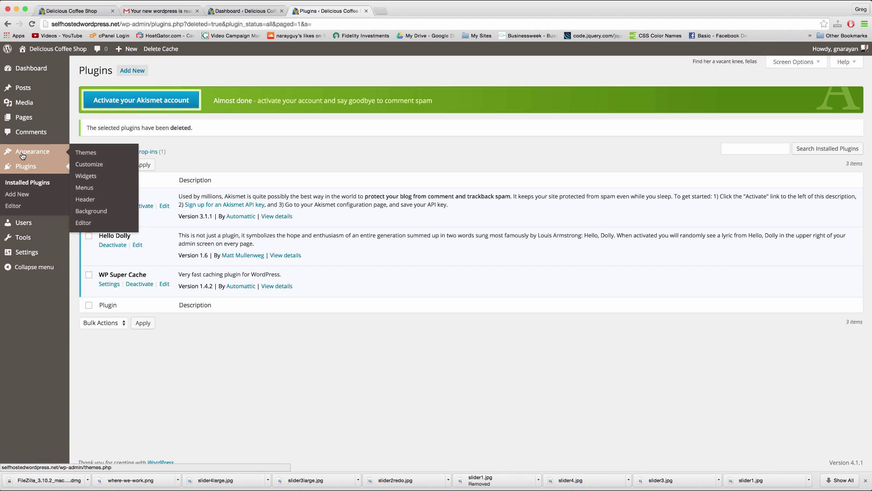
click(64, 54)
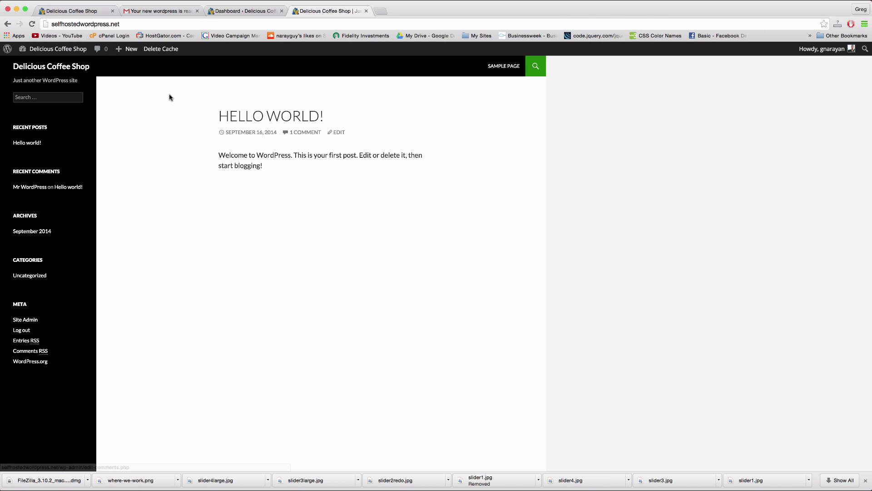
click(6, 24)
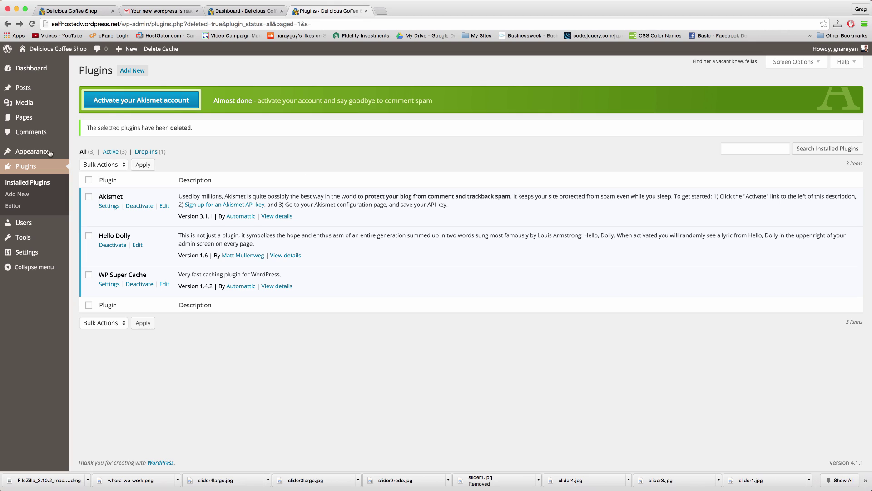
mouse_move(25, 154)
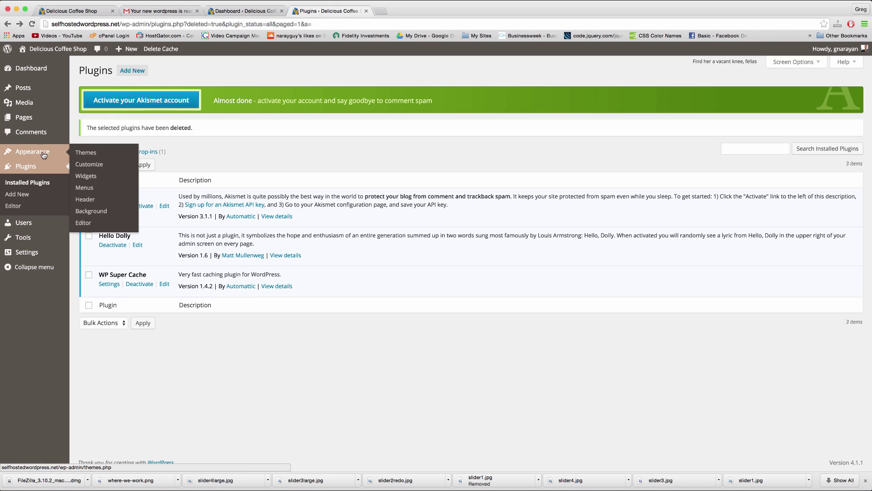
Search the theme directory for 'virtue', then install and activate Virtue 2.4.3.
click(89, 152)
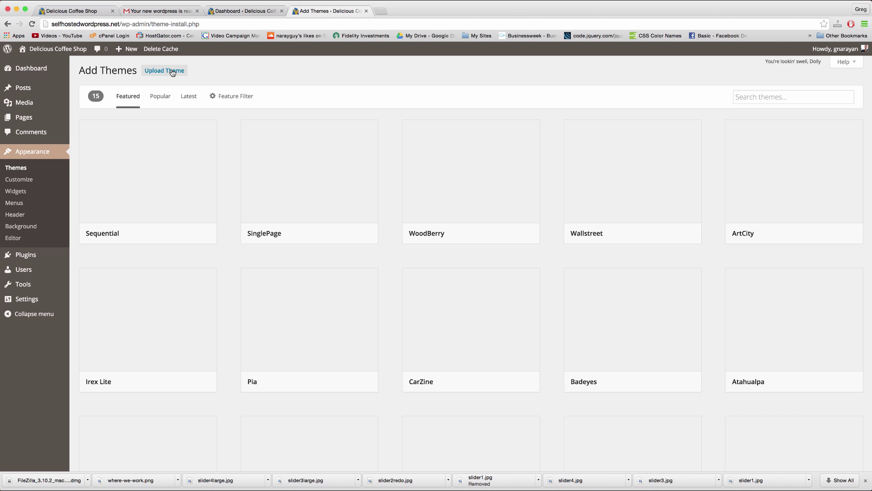
click(779, 99)
text(virtuer)
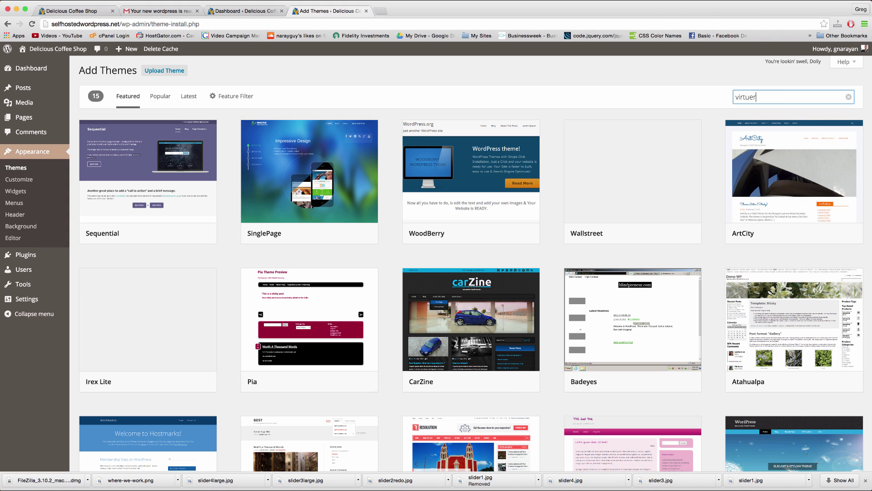
key(BackSpace)
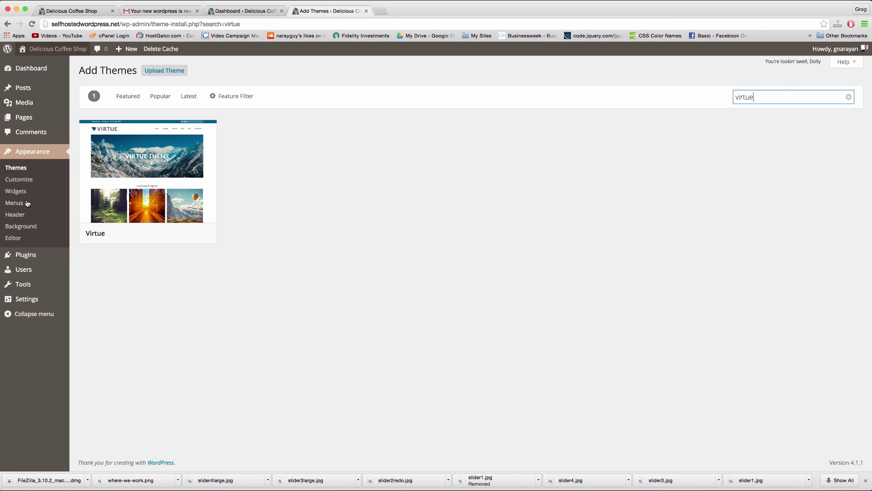
mouse_move(182, 227)
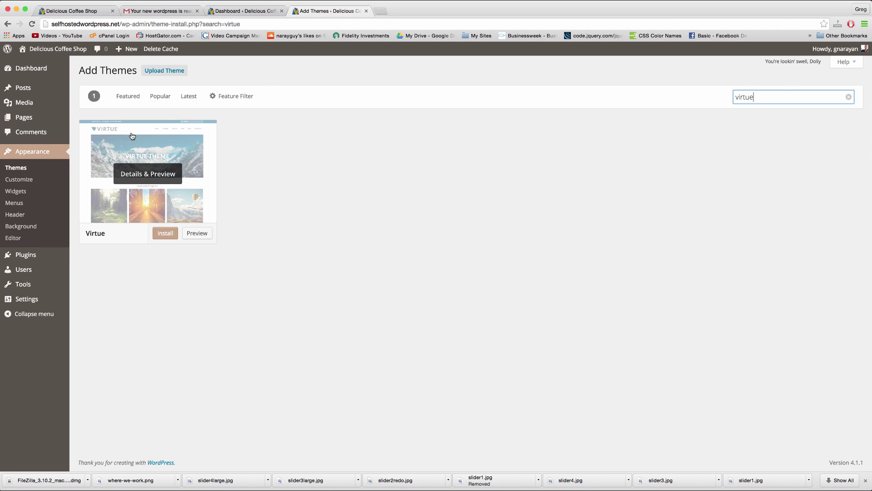
click(166, 233)
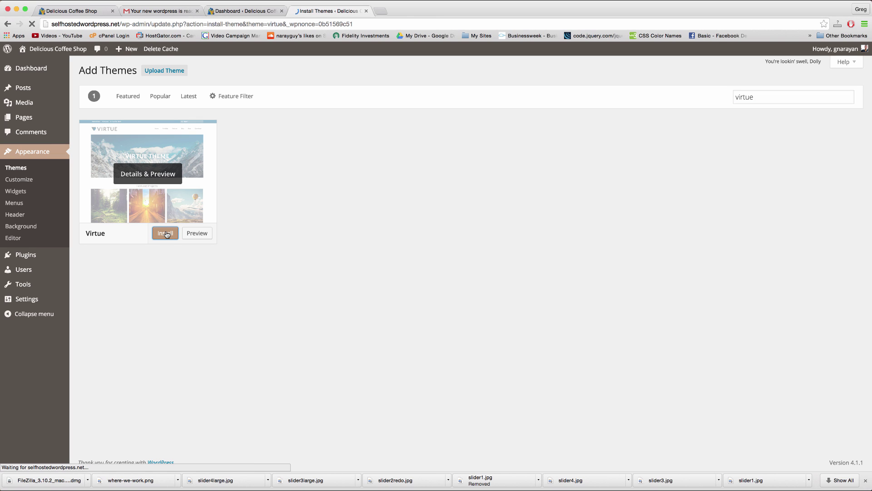
click(128, 144)
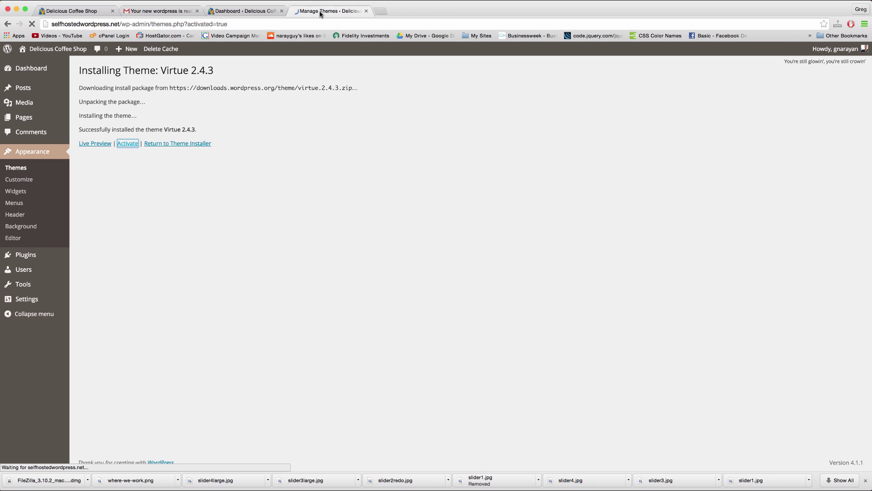
Open the live site in a new tab and close the old Dashboard tab.
mouse_move(56, 54)
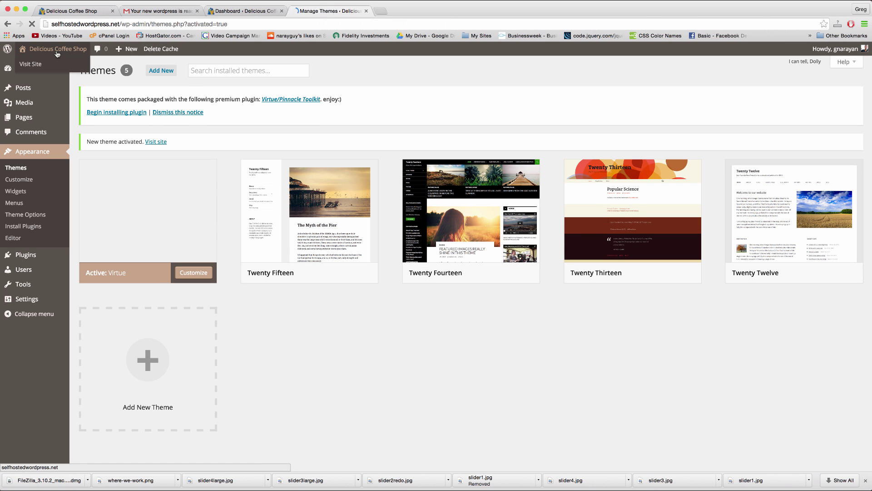
right_click(56, 54)
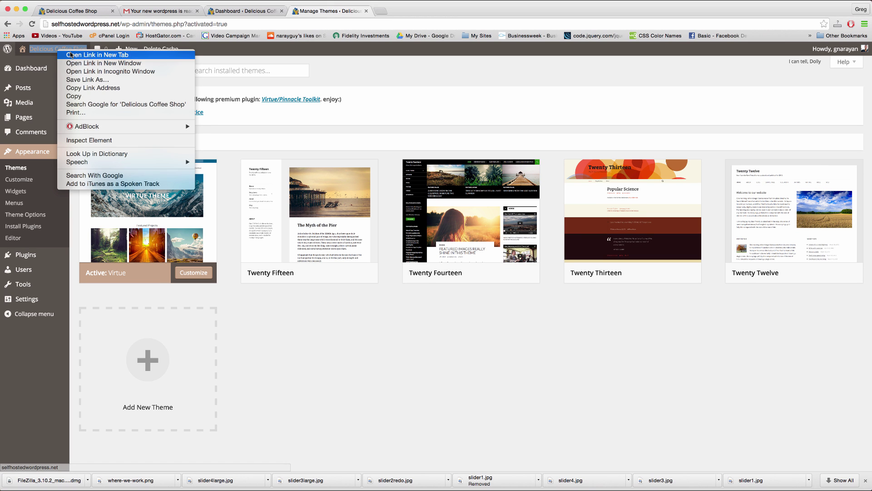
click(77, 58)
click(281, 11)
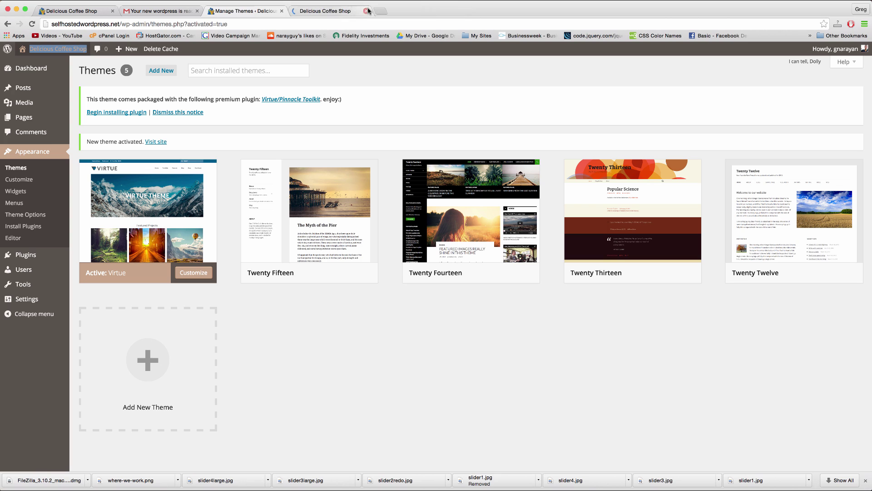
click(345, 10)
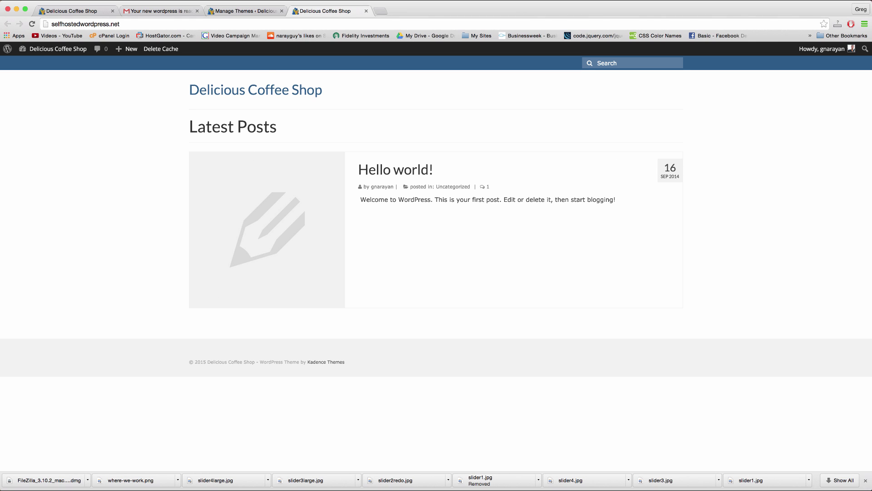
Bring up the planning notes and highlight 'Virtue Premium' in the Install Theme line.
key(super+Tab)
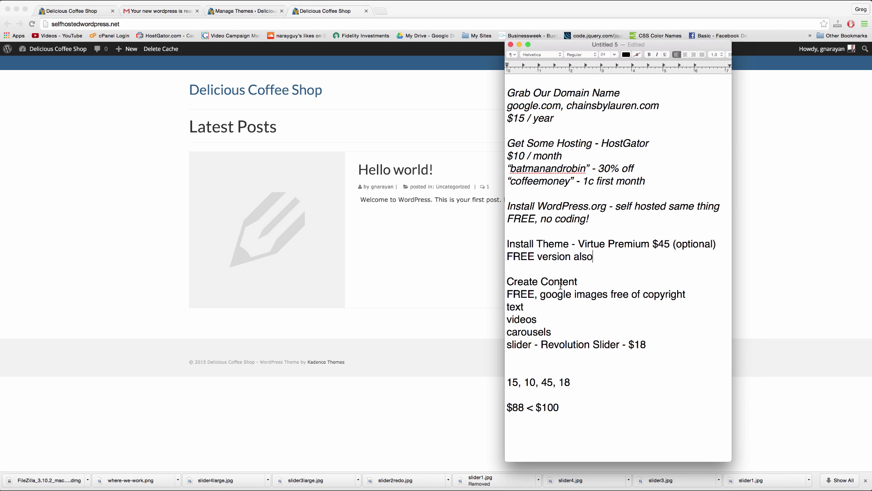
double_click(604, 241)
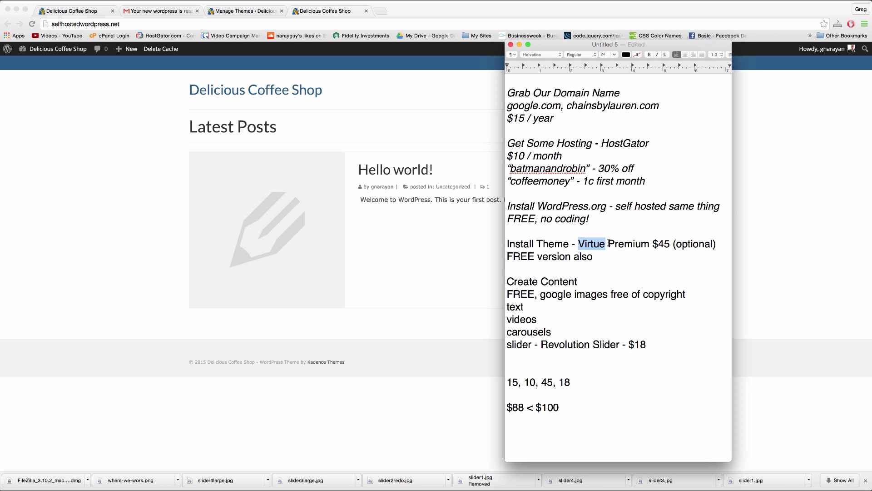
double_click(612, 242)
triple_click(653, 248)
click(636, 246)
click(604, 253)
double_click(590, 243)
click(613, 243)
double_click(596, 245)
click(596, 255)
Scroll through the finished coffee-shop demo and advance its location photo carousel twice.
click(79, 11)
scroll(362, 278, down, 15)
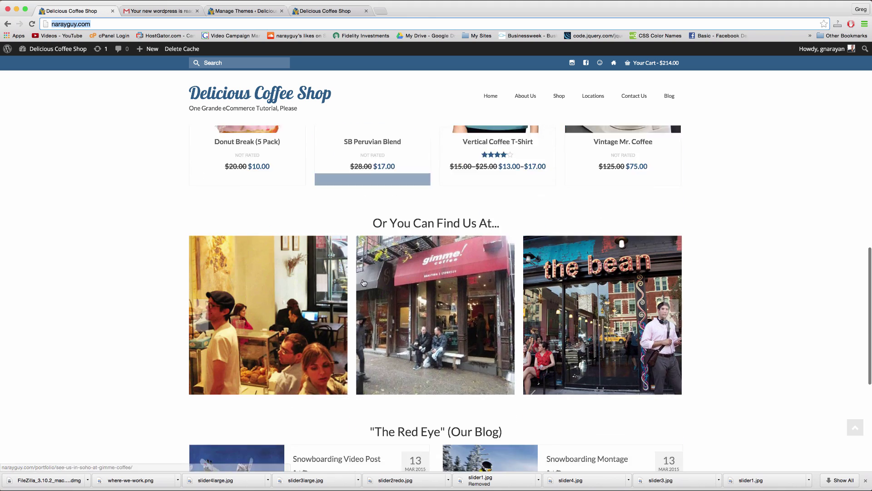
scroll(363, 282, down, 2)
scroll(500, 268, up, 5)
scroll(570, 254, down, 4)
click(672, 288)
click(672, 289)
scroll(709, 298, up, 4)
scroll(711, 298, up, 8)
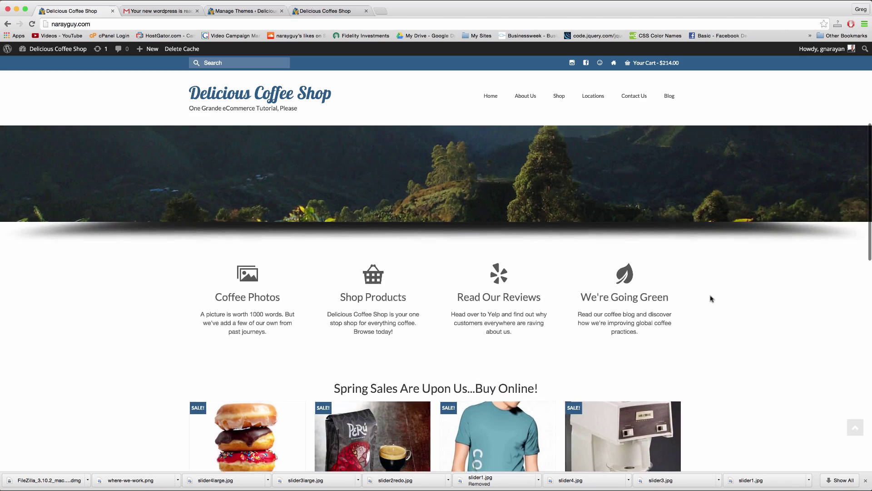
scroll(427, 211, down, 8)
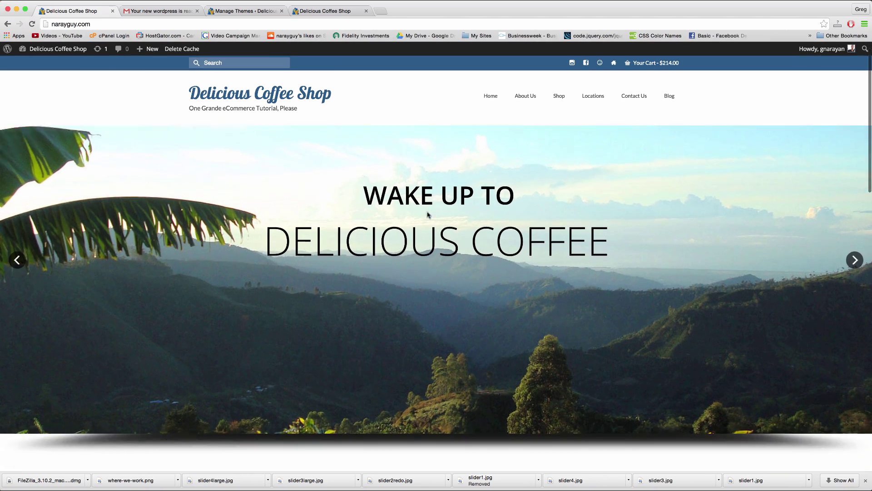
scroll(427, 215, down, 10)
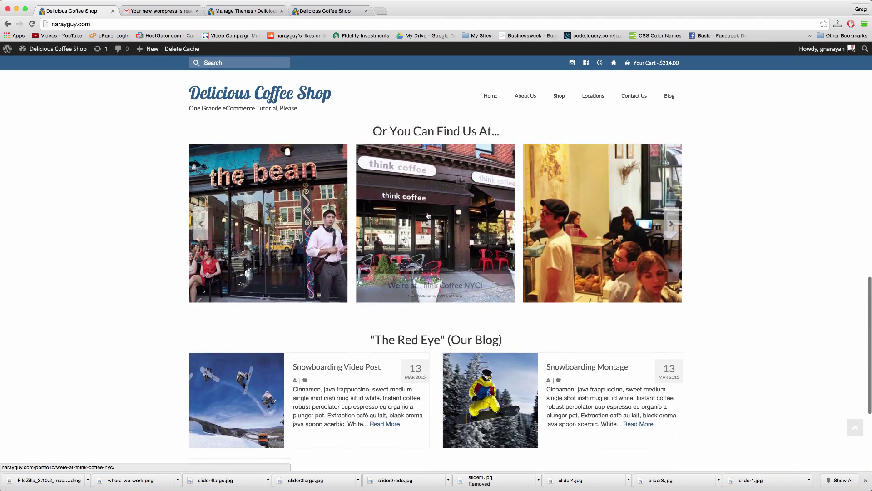
scroll(579, 340, up, 10)
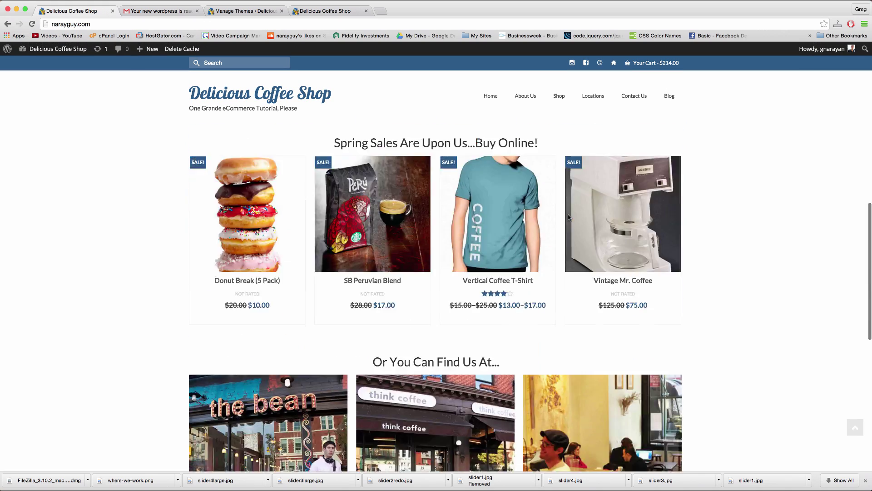
Return to the Themes admin page with the planning notes in front.
click(327, 11)
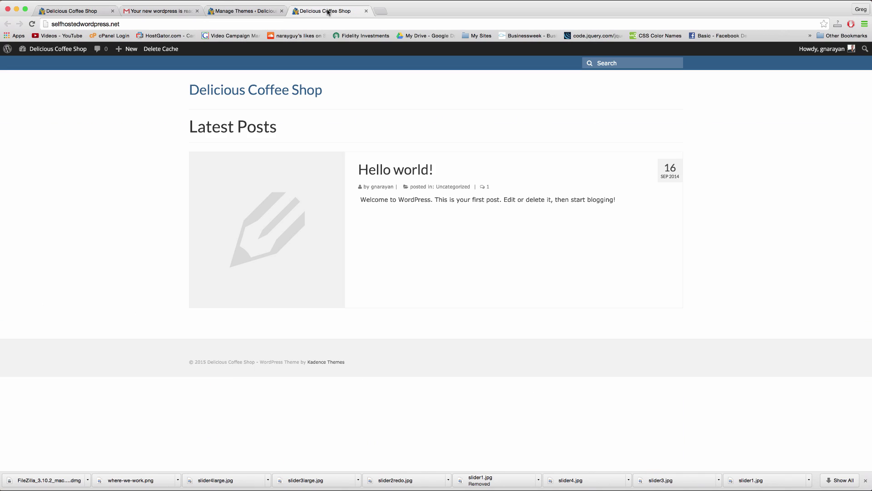
click(241, 11)
key(super+Tab)
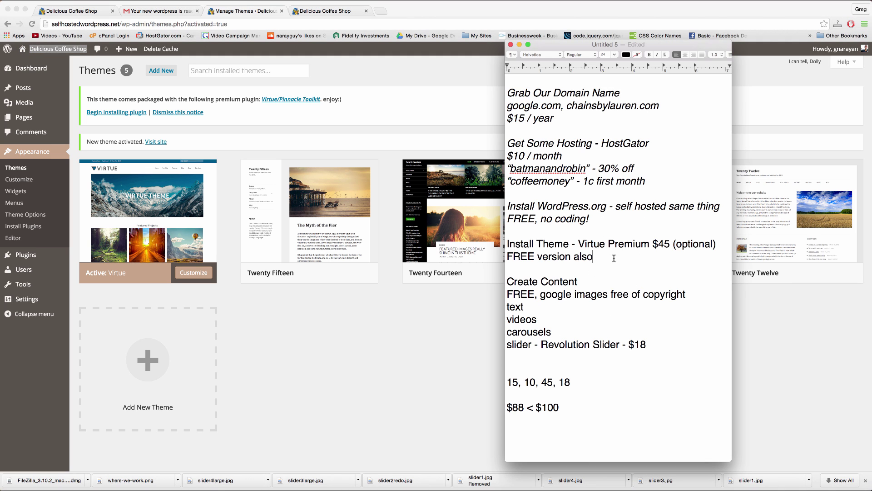
Highlight the words 'Virtue', 'Premium' and 'also' in the planning notes.
double_click(583, 255)
double_click(593, 245)
double_click(611, 244)
double_click(583, 256)
double_click(615, 245)
click(578, 243)
double_click(589, 244)
double_click(589, 256)
Search the theme directory for 'bea' then 'coff', then return to the installed themes.
click(360, 278)
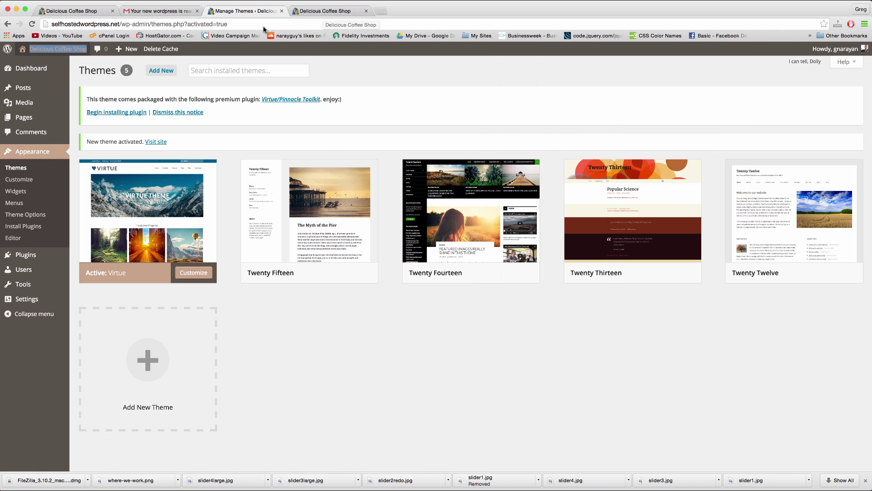
click(172, 72)
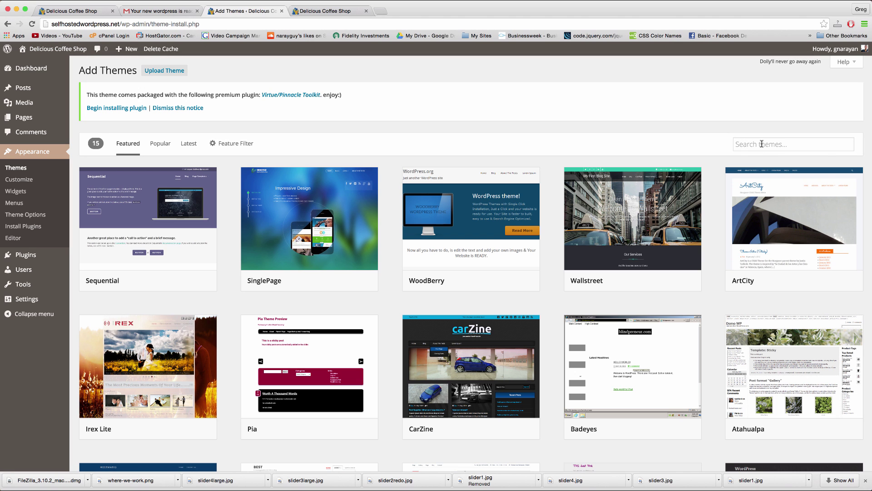
click(761, 144)
text(beach)
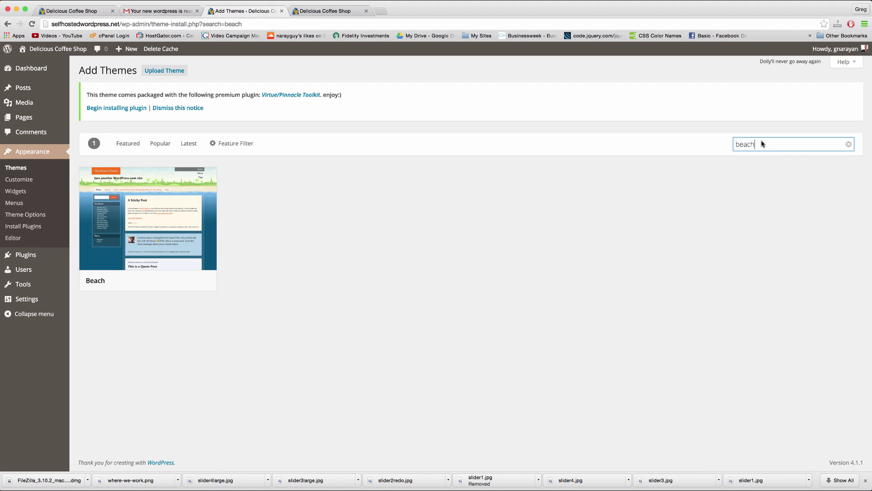
double_click(768, 150)
text(coffee)
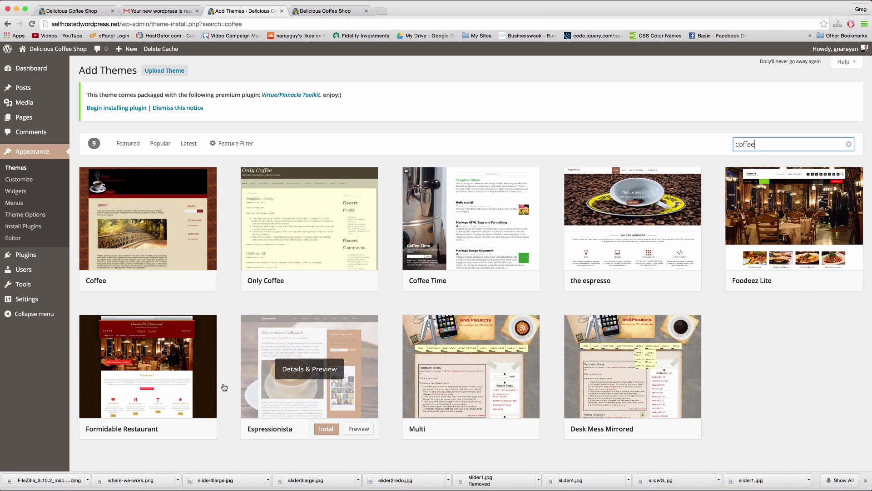
double_click(742, 141)
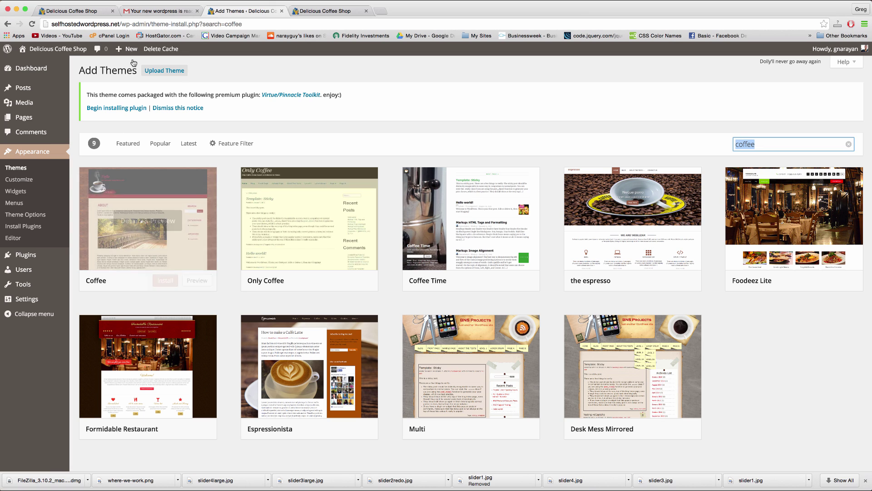
click(17, 168)
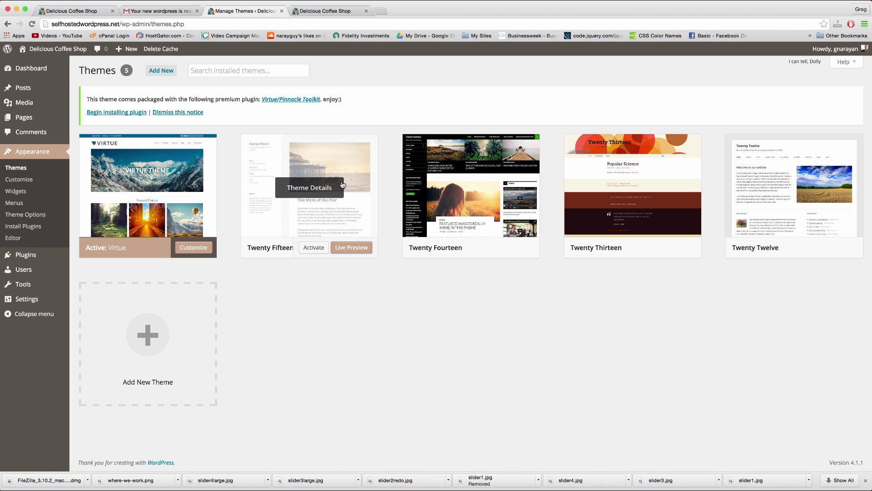
Activate Twenty Fourteen, delete Virtue from its Theme Details, then view the Delicious Coffee Shop tab.
click(474, 248)
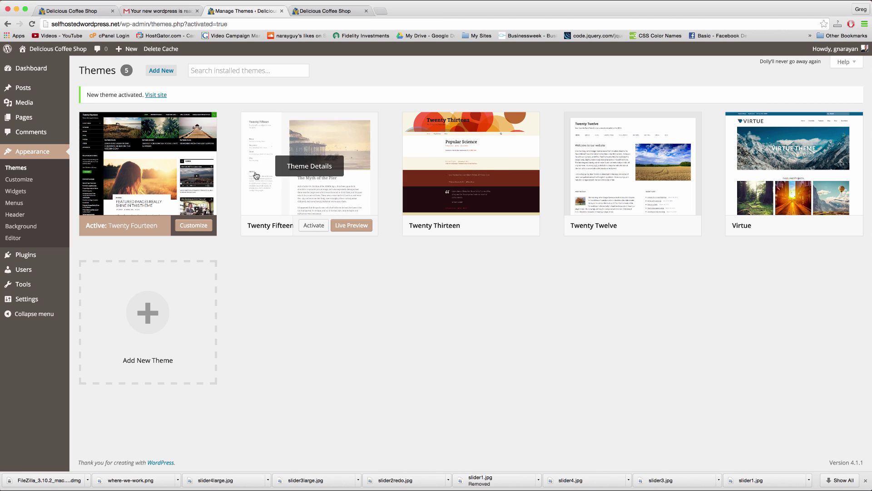
click(783, 146)
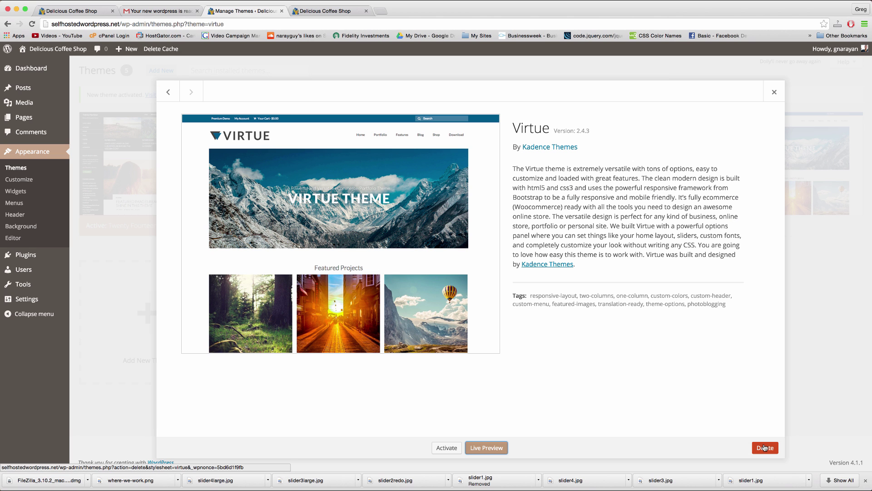
click(765, 448)
click(616, 181)
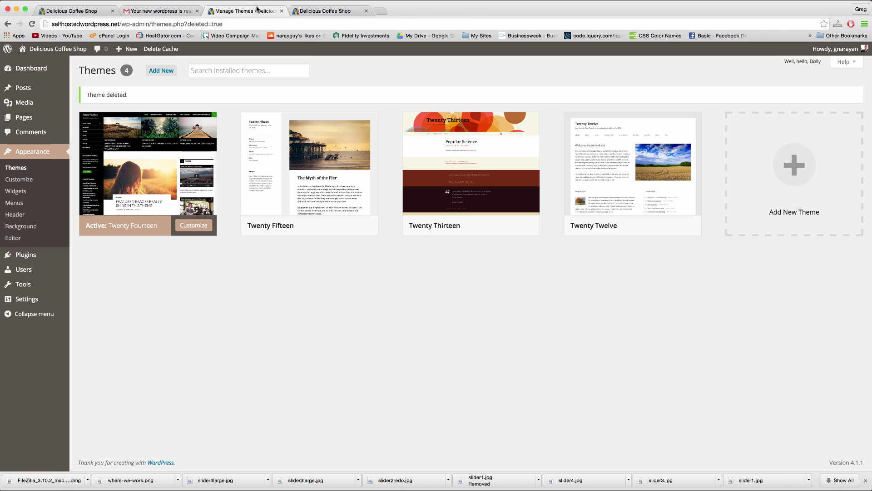
click(309, 11)
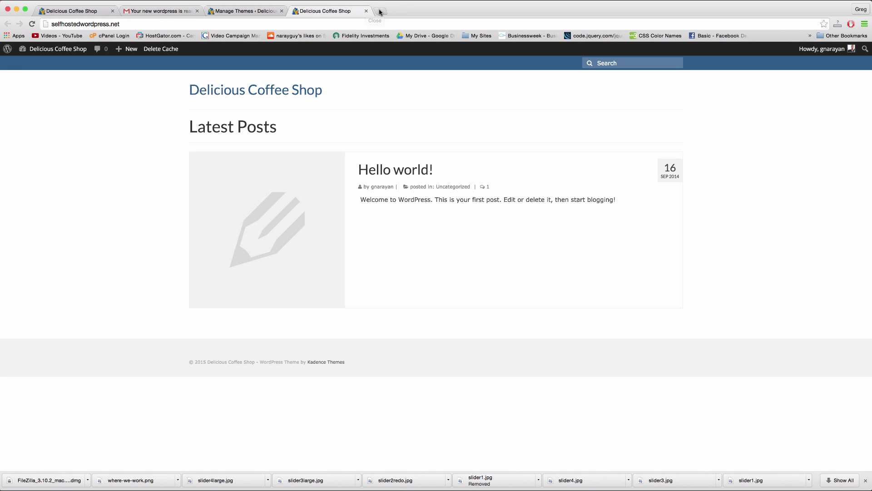
Search Google for 'virtue premium website' and open the Virtue Premium product page.
click(380, 11)
text(virtue prem)
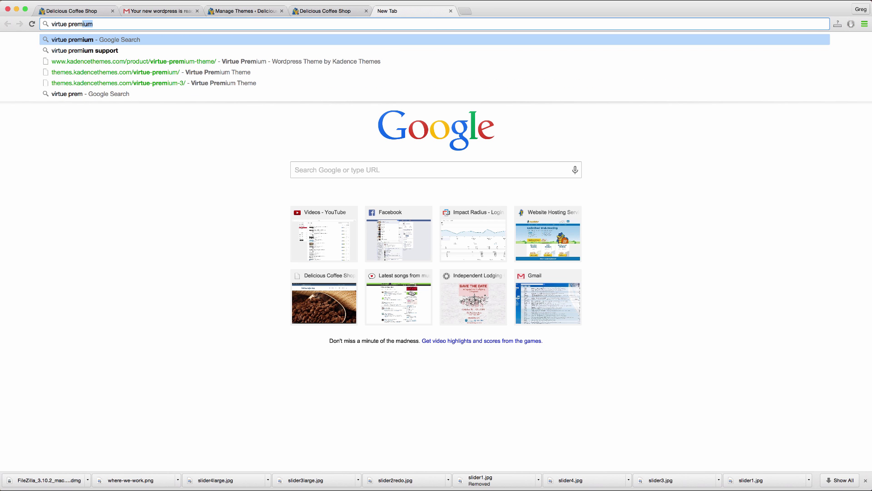
text(i)
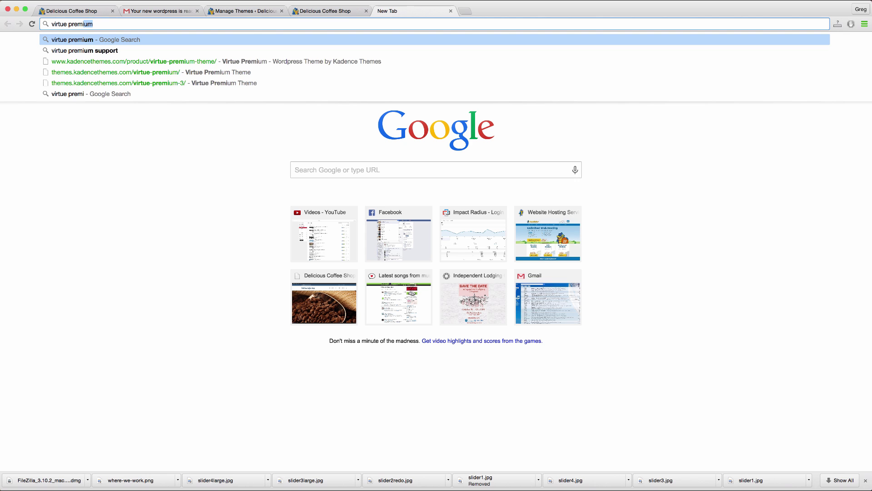
text(um website)
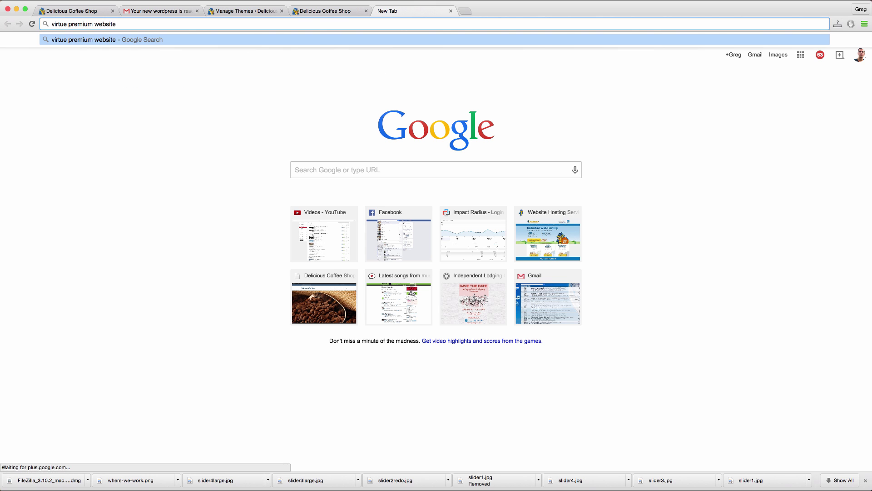
key(Return)
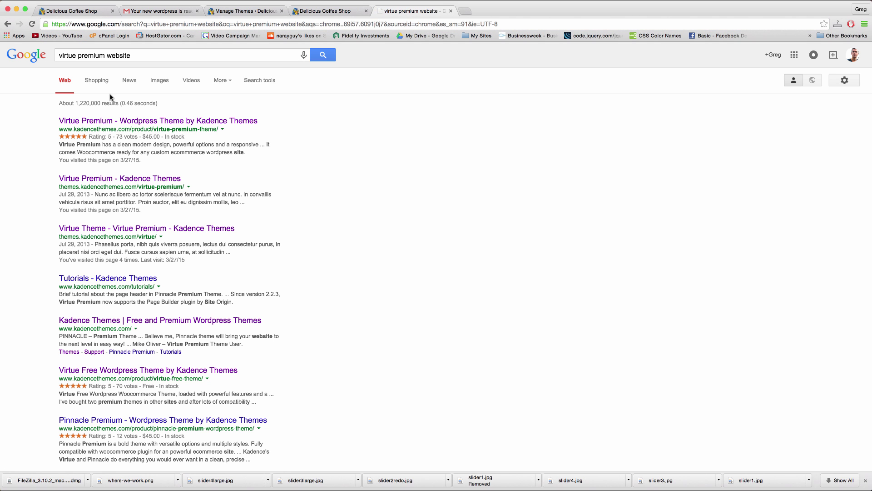
click(112, 121)
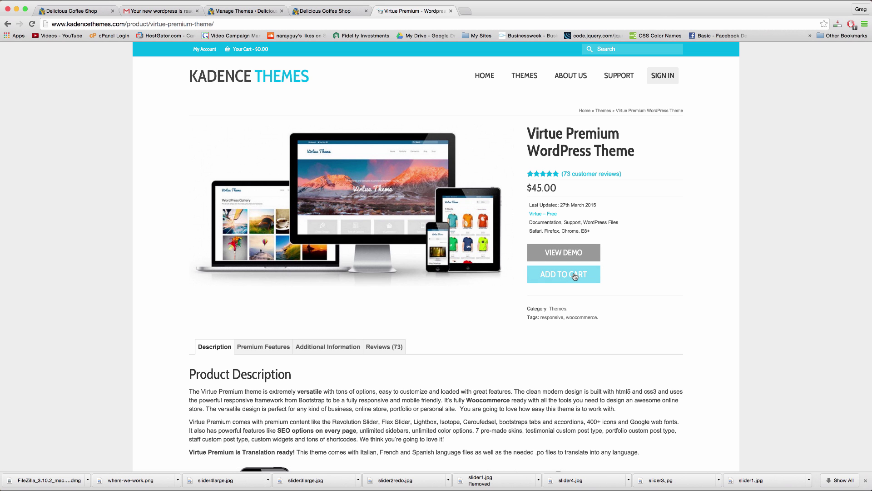
Read through the Virtue Premium customer reviews, then sign in to the Kadence account.
click(389, 347)
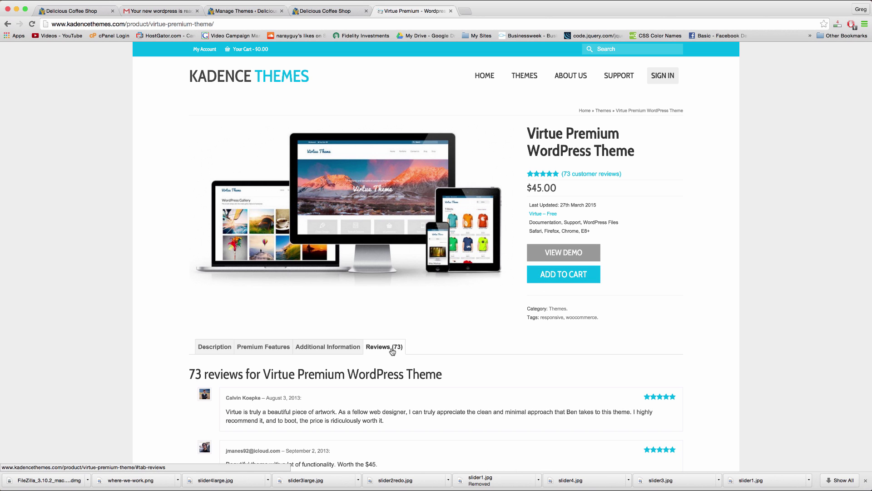
scroll(391, 350, down, 5)
scroll(392, 350, down, 5)
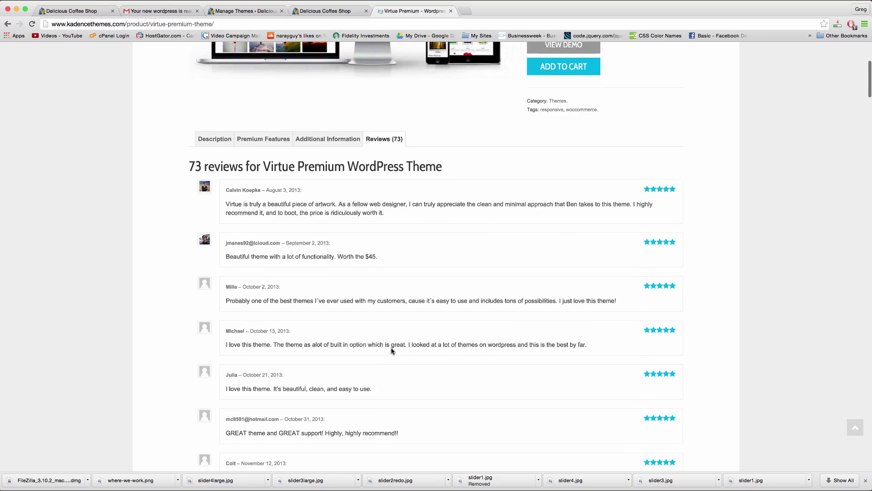
scroll(393, 351, down, 6)
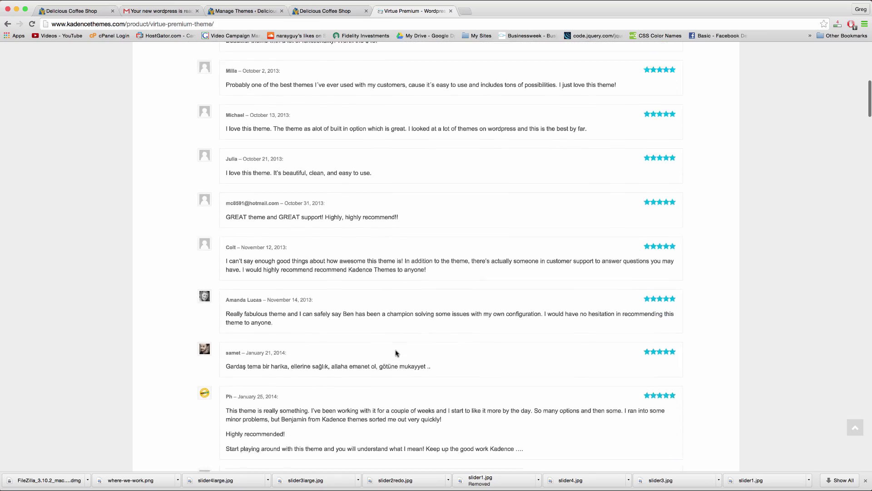
scroll(395, 353, down, 10)
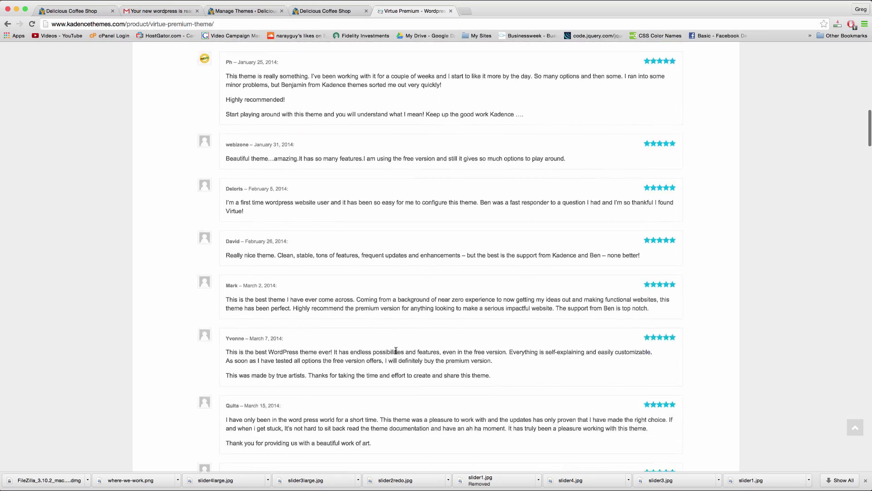
scroll(395, 353, up, 20)
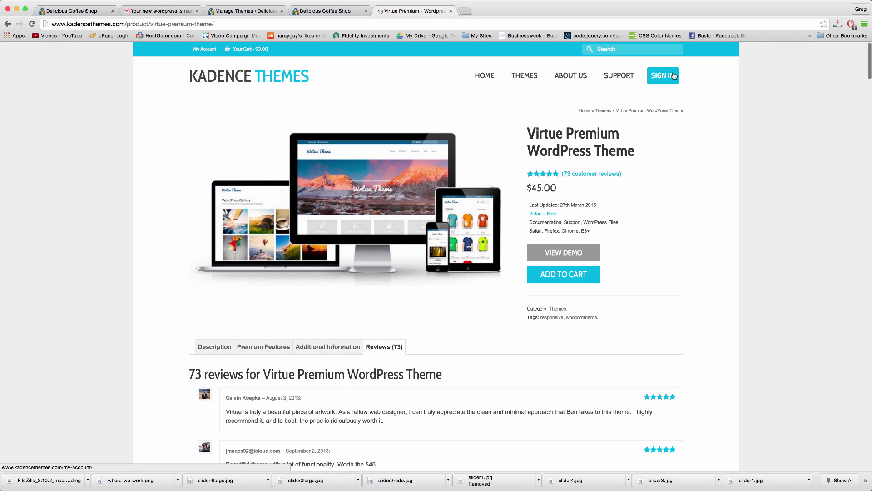
click(658, 77)
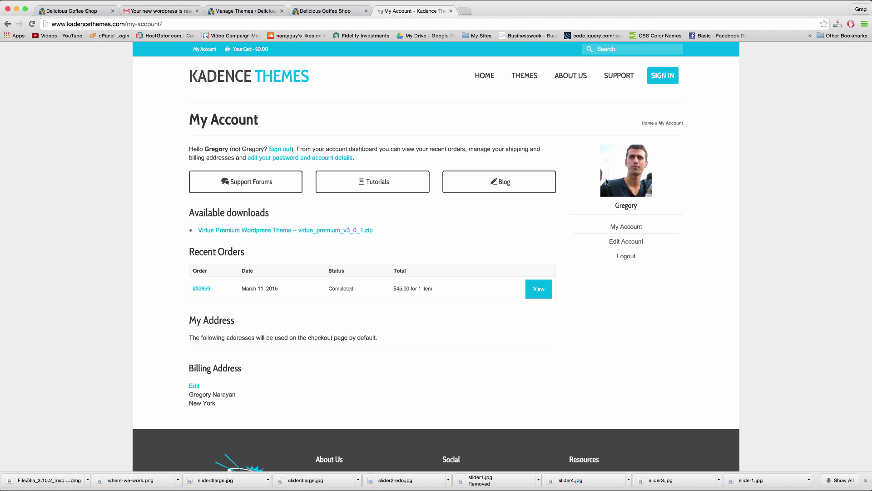
Browse the Virtue Theme support forum and look at its new-topic form.
click(239, 185)
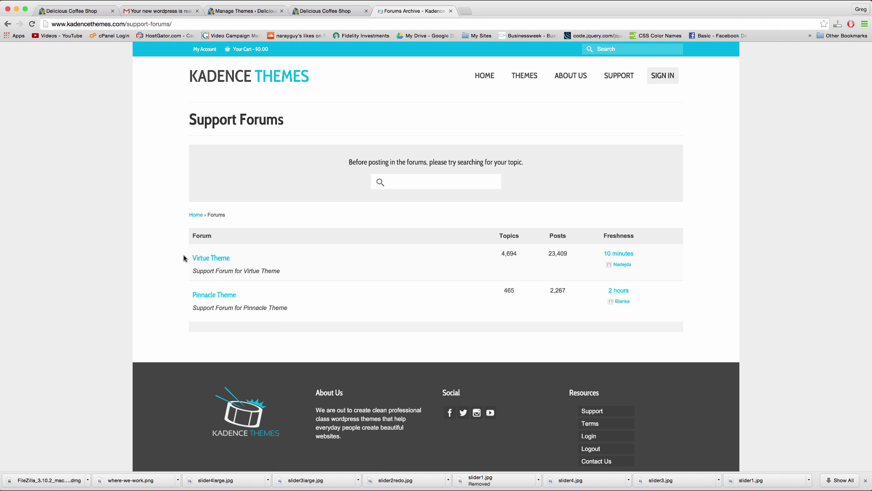
click(216, 259)
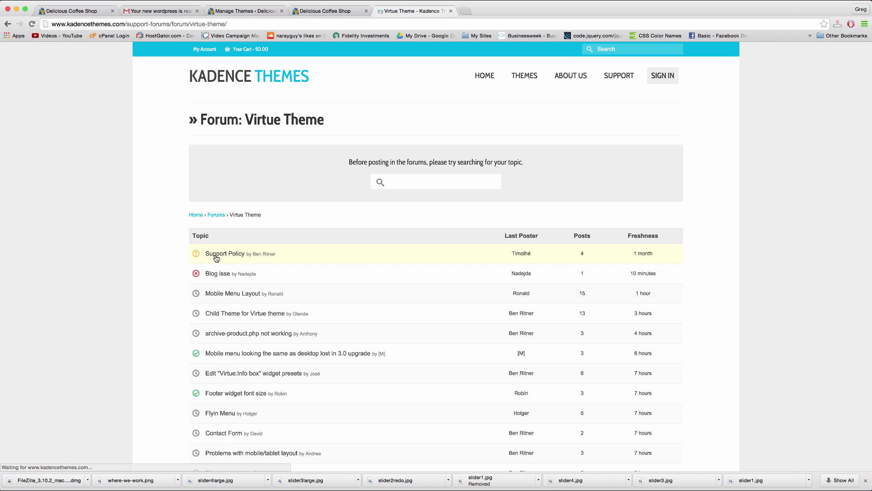
scroll(447, 184, down, 15)
click(454, 243)
click(249, 172)
click(226, 249)
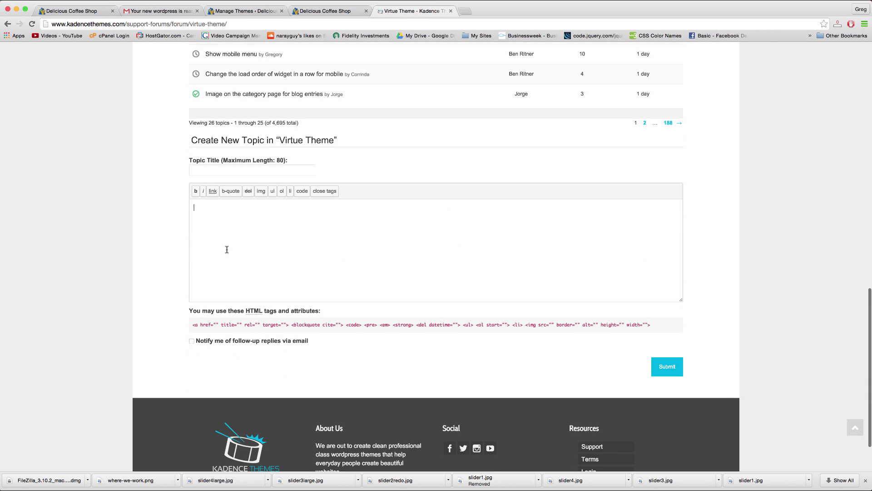
scroll(341, 218, up, 15)
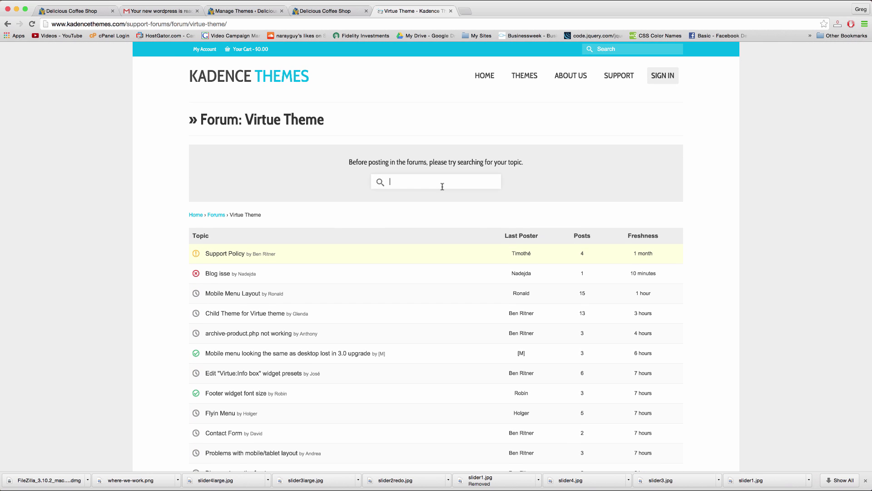
mouse_move(630, 82)
Add Virtue Premium to the cart at $45.00, review checkout, then go to the Kadence home page.
click(7, 25)
click(7, 24)
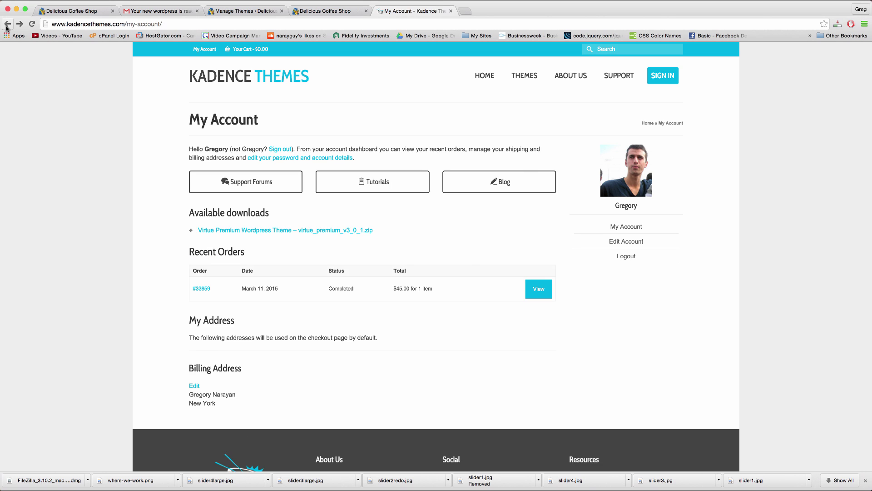
click(7, 25)
click(586, 274)
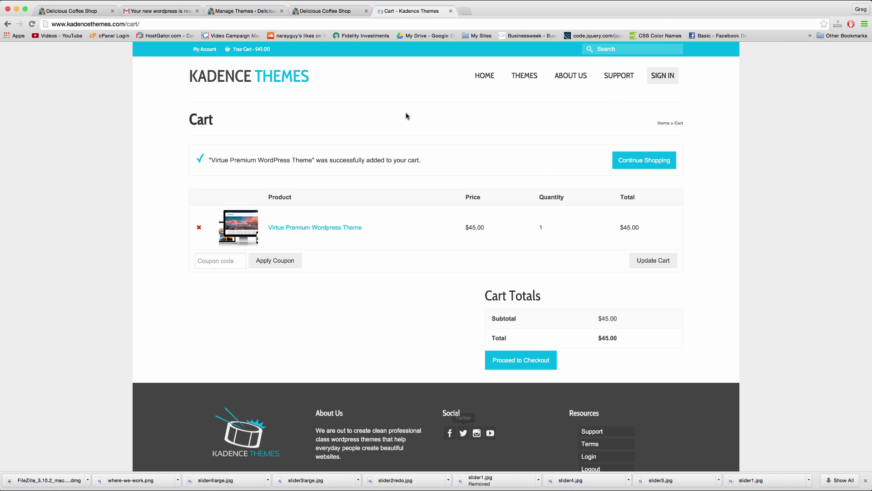
click(504, 359)
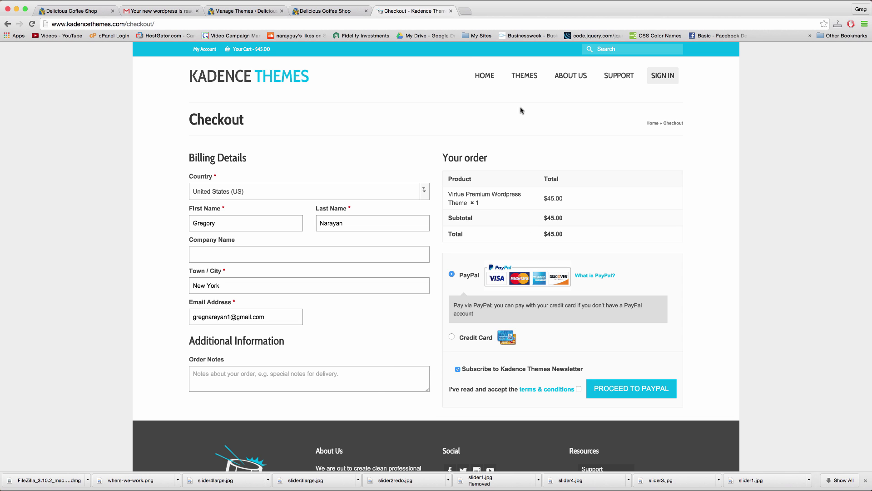
click(285, 82)
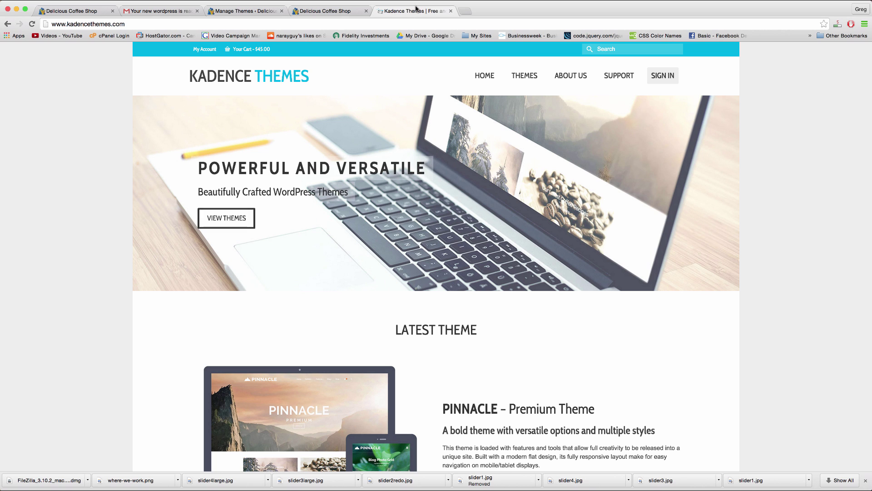
Go to the WordPress Themes page and open the Add New theme upload form.
click(332, 10)
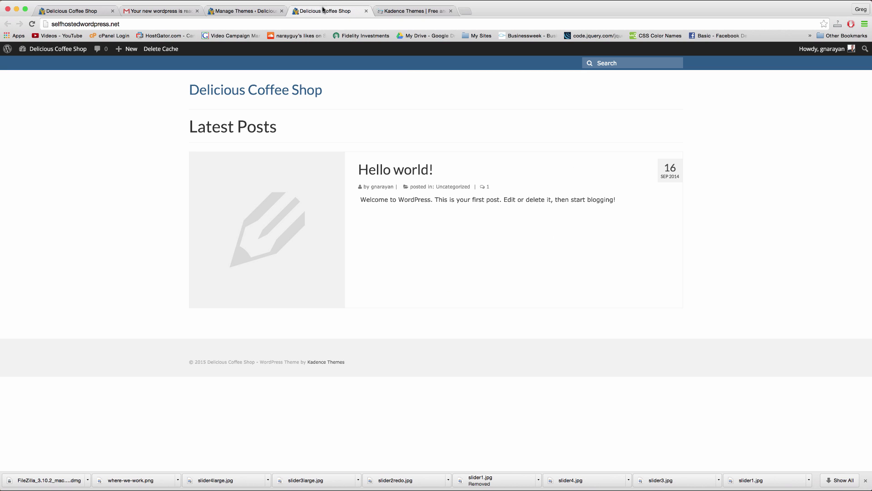
click(256, 11)
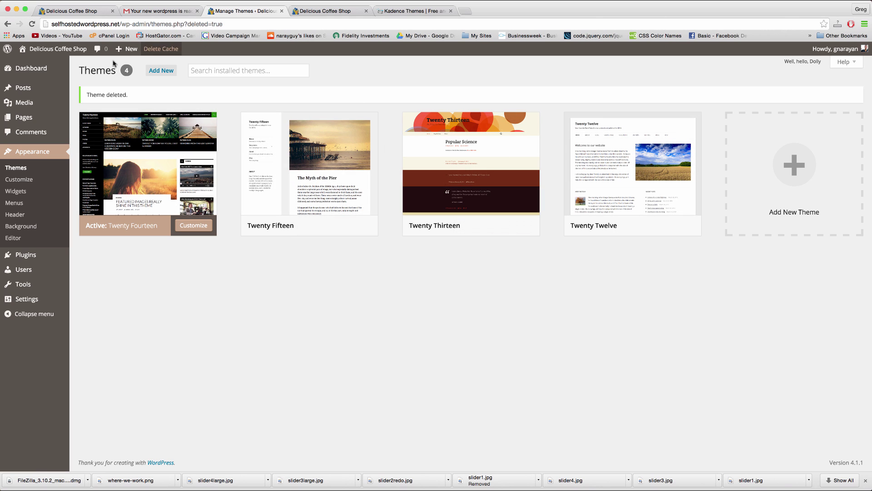
click(163, 72)
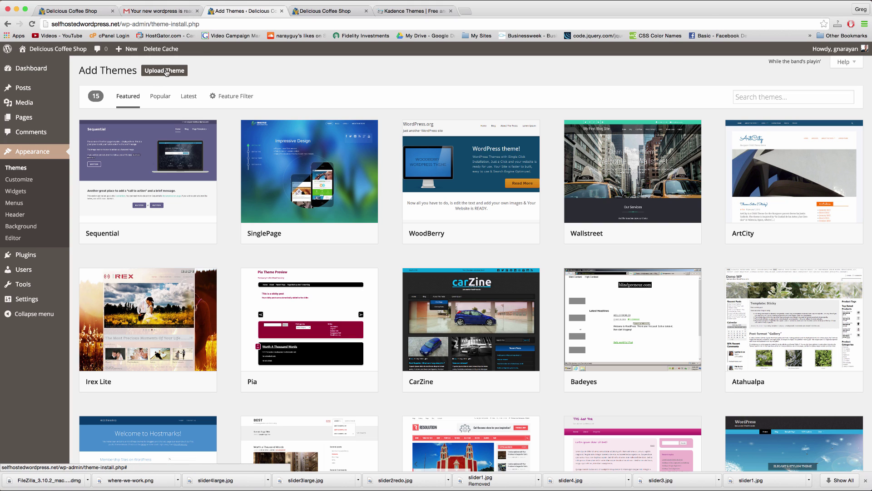
click(165, 71)
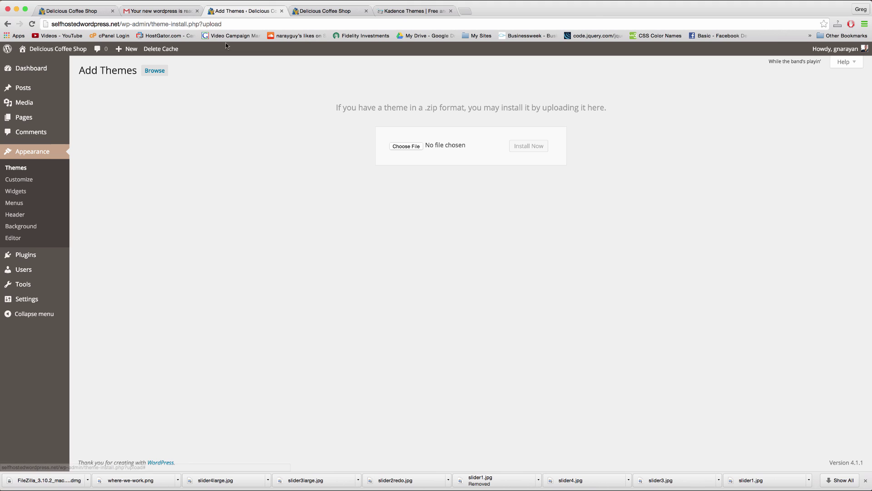
Choose virtue_premium_v2_9_7.zip from the Downloads folder as the theme file.
click(408, 146)
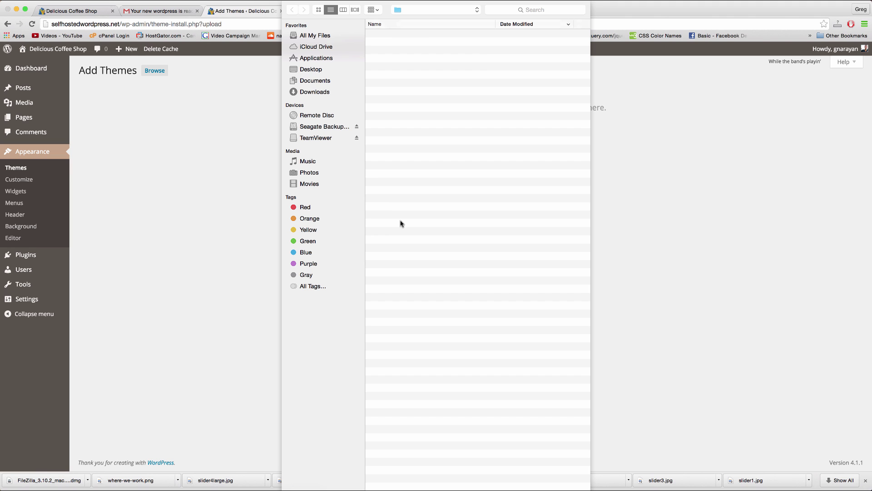
click(314, 92)
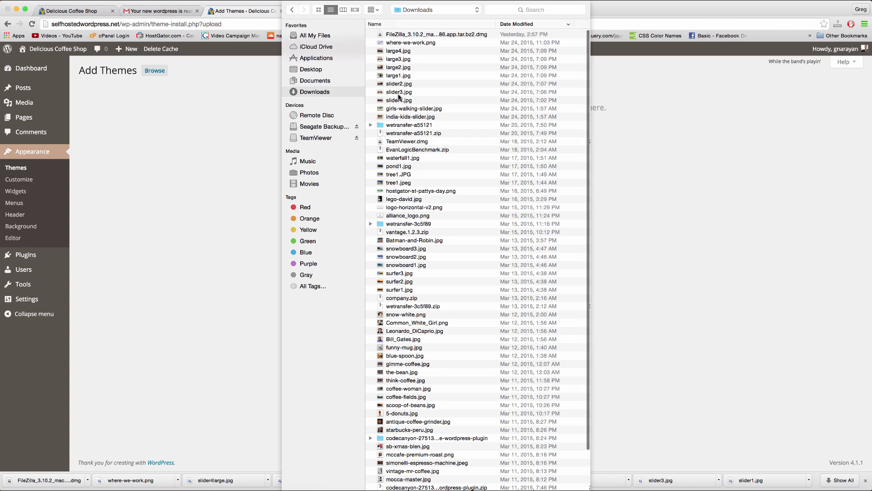
scroll(399, 97, down, 3)
scroll(399, 96, down, 5)
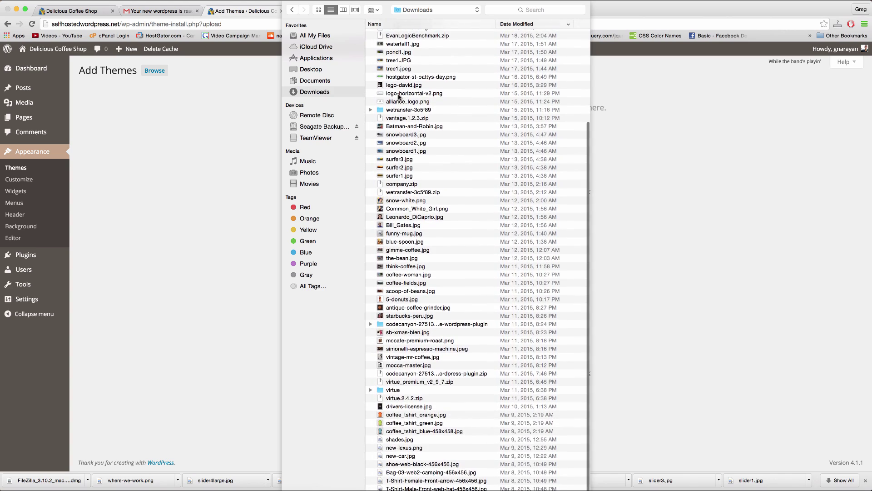
scroll(432, 262, down, 1)
click(403, 383)
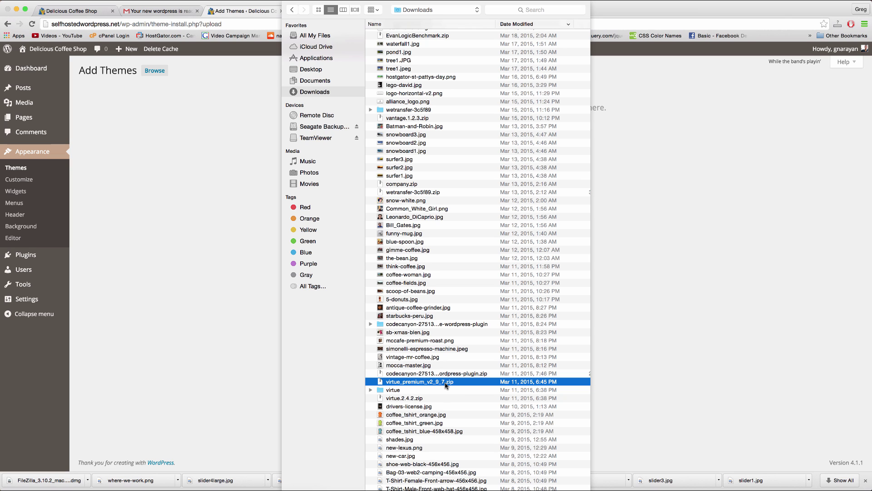
double_click(437, 385)
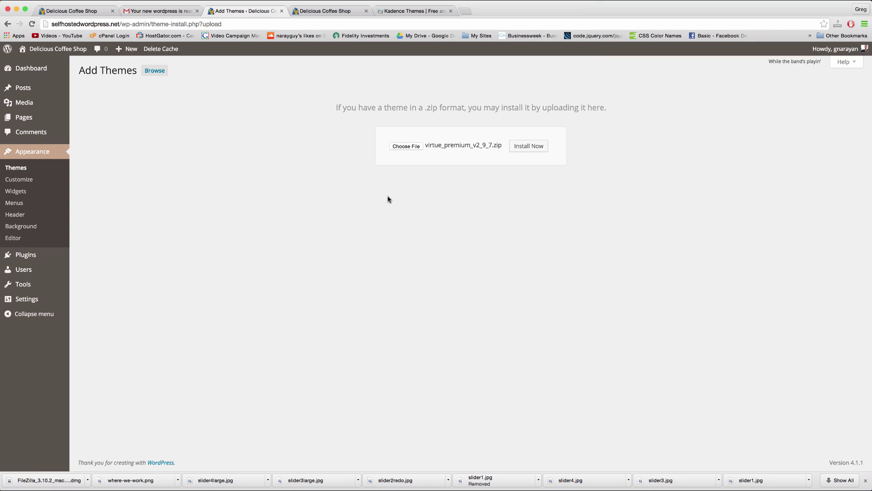
Install the uploaded Virtue Premium theme and activate it.
click(520, 149)
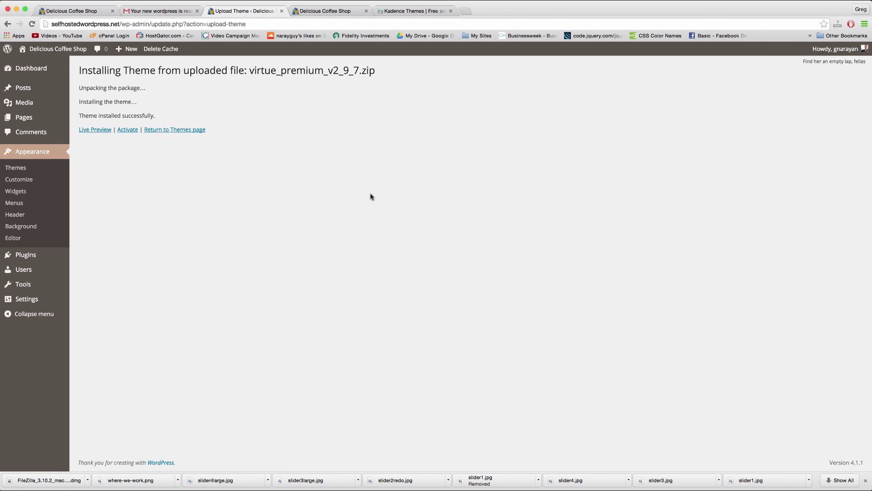
click(125, 131)
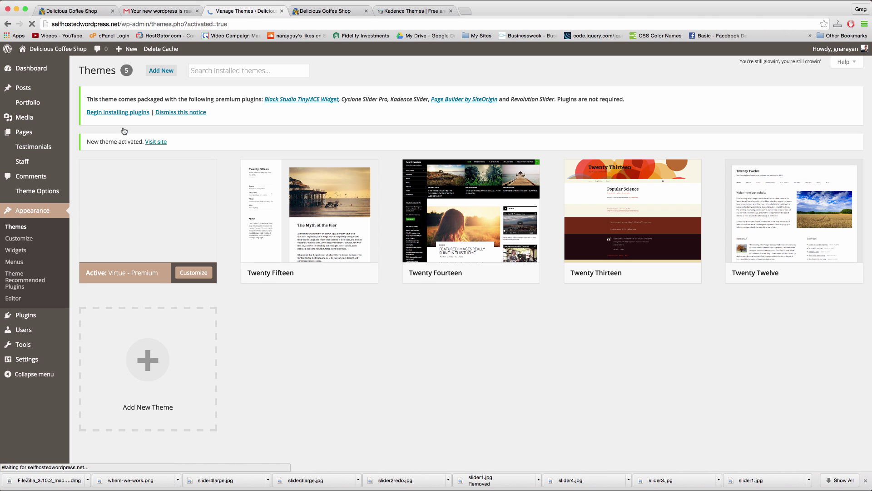
scroll(429, 297, down, 1)
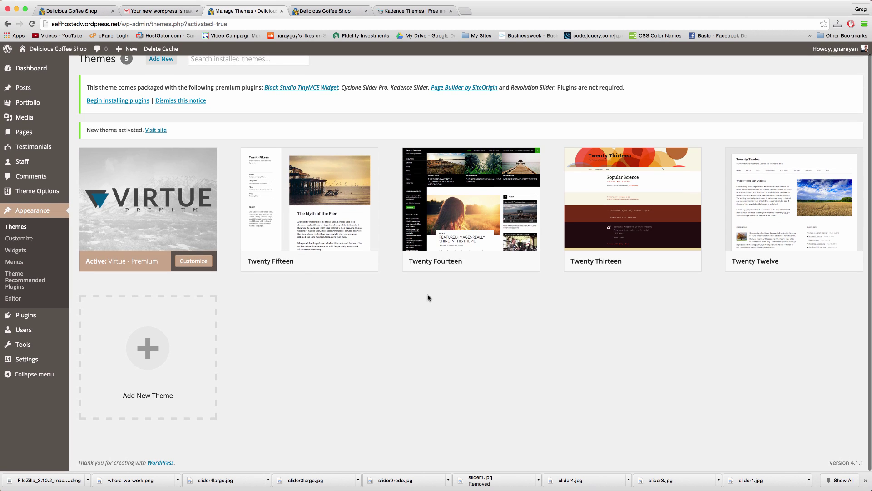
Reload the front page to show Virtue Premium, then open its suggested plugins list.
click(336, 11)
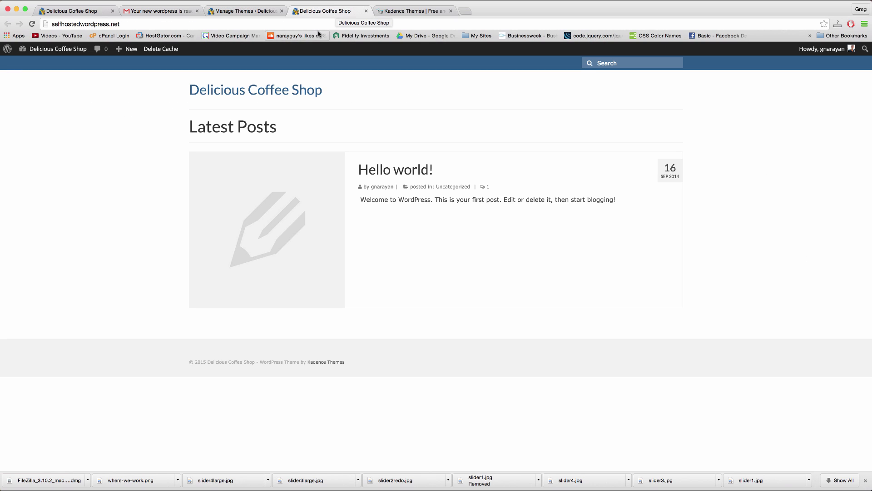
key(super+l)
key(Return)
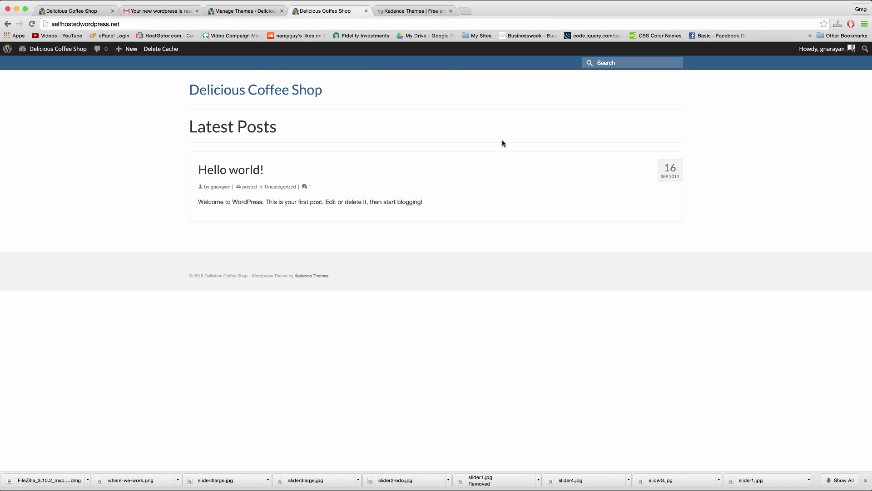
click(236, 12)
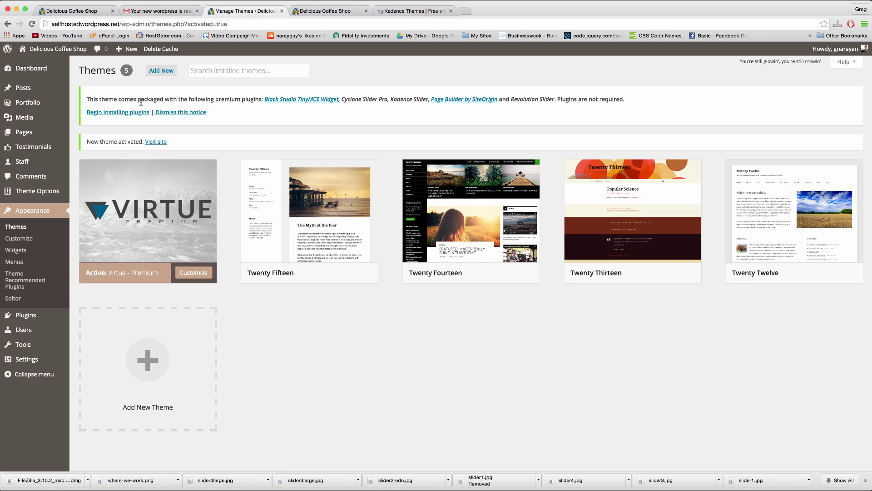
double_click(252, 100)
click(411, 98)
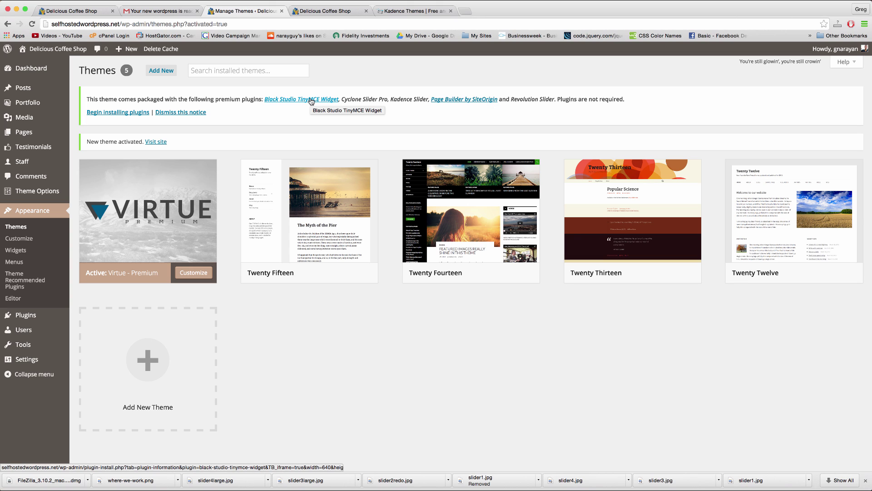
click(131, 113)
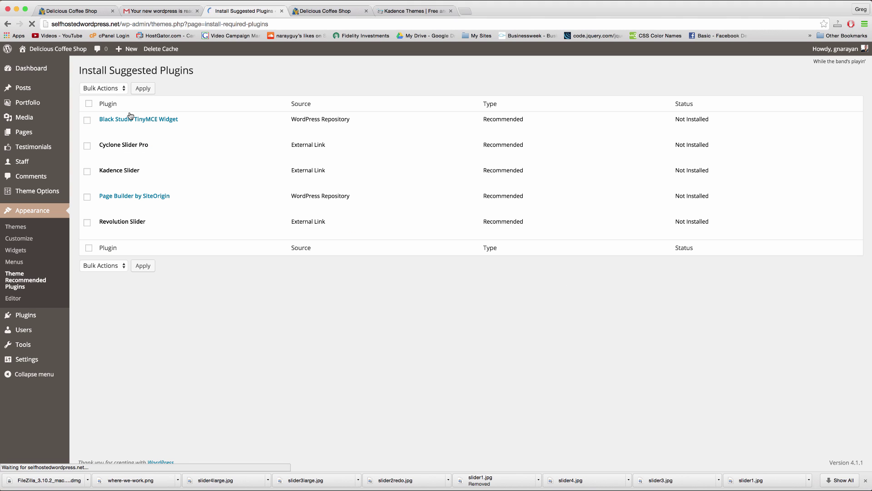
Install Black Studio TinyMCE Widget and Page Builder by SiteOrigin with the Install bulk action.
click(88, 121)
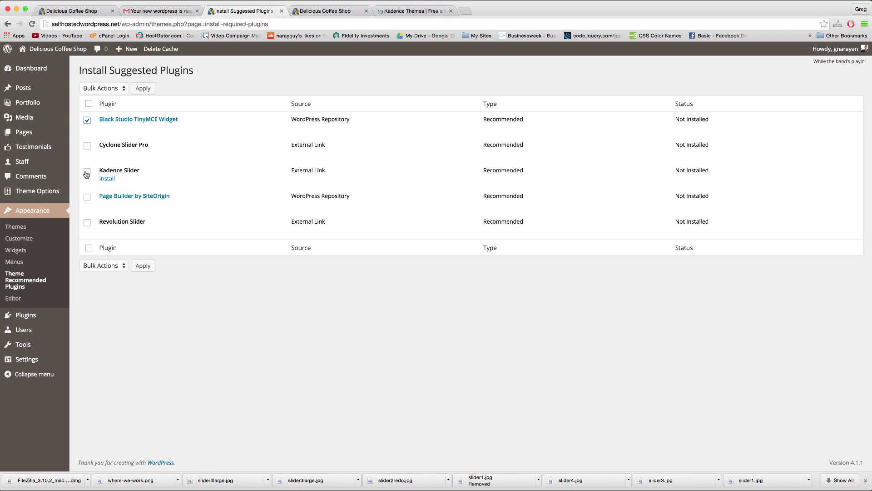
click(87, 198)
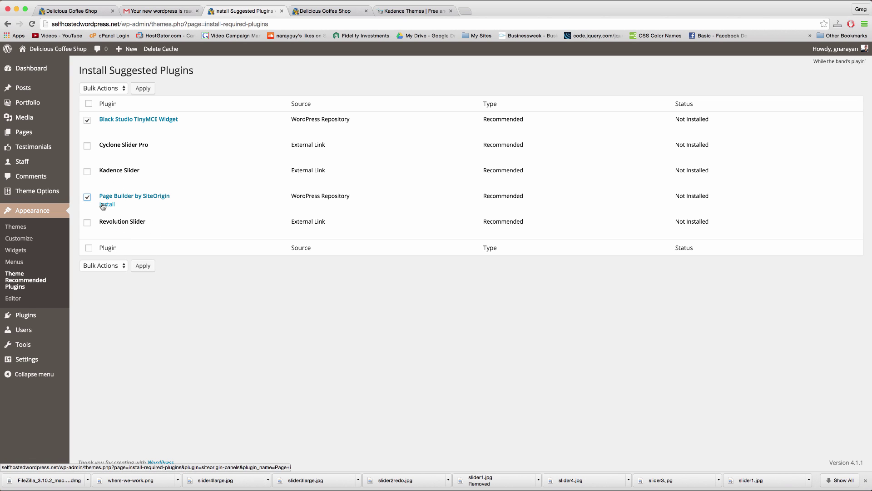
click(143, 269)
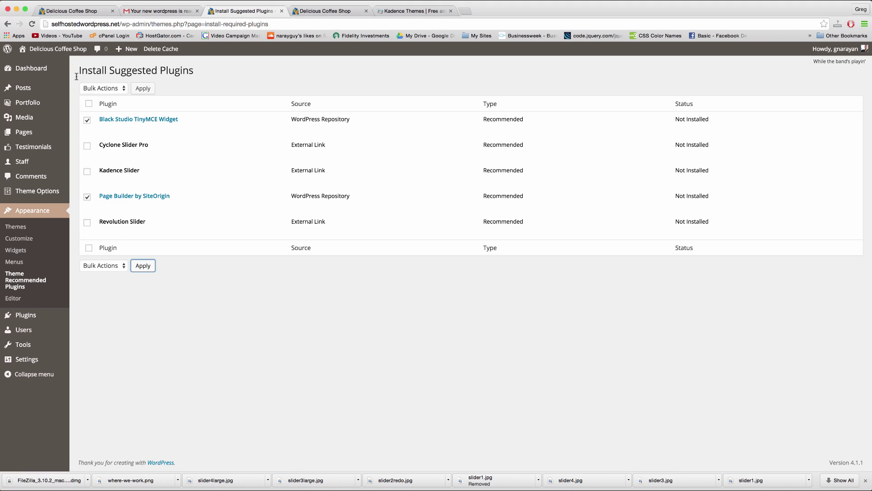
click(105, 91)
click(104, 95)
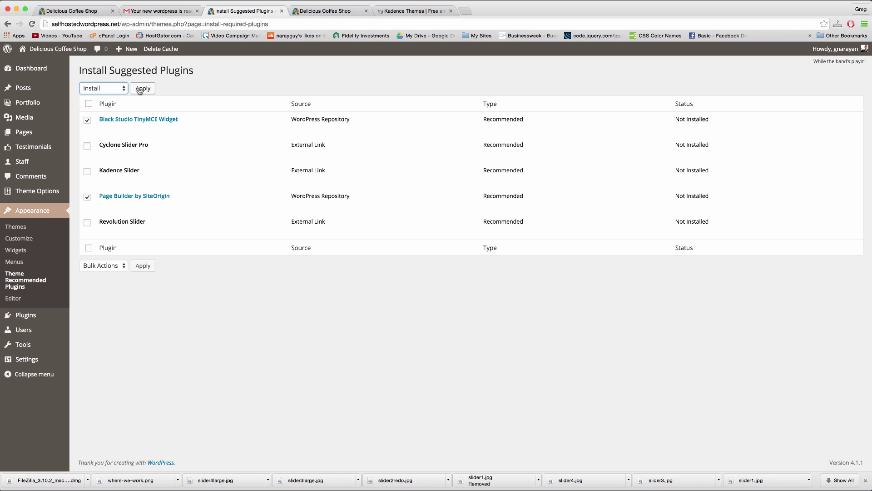
click(141, 89)
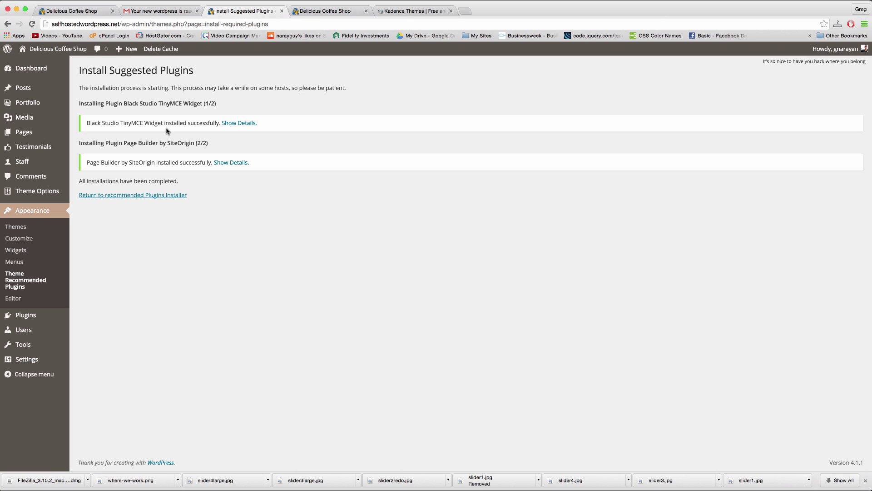
click(165, 195)
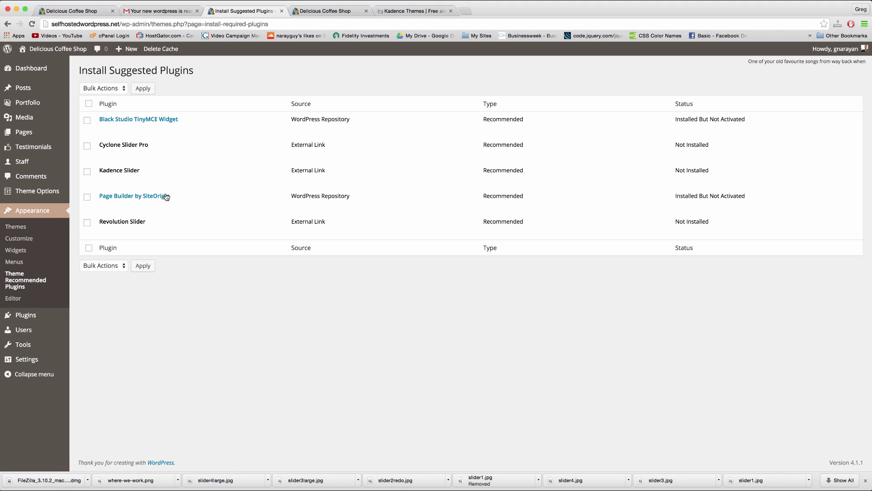
Install and activate the Revolution Slider plugin.
mouse_move(109, 231)
click(87, 222)
click(106, 233)
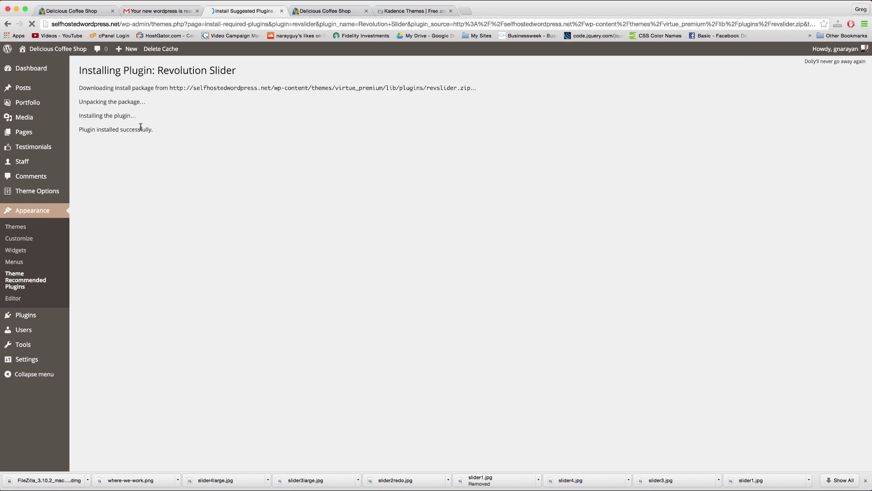
double_click(130, 129)
click(148, 130)
double_click(151, 130)
click(159, 131)
click(136, 145)
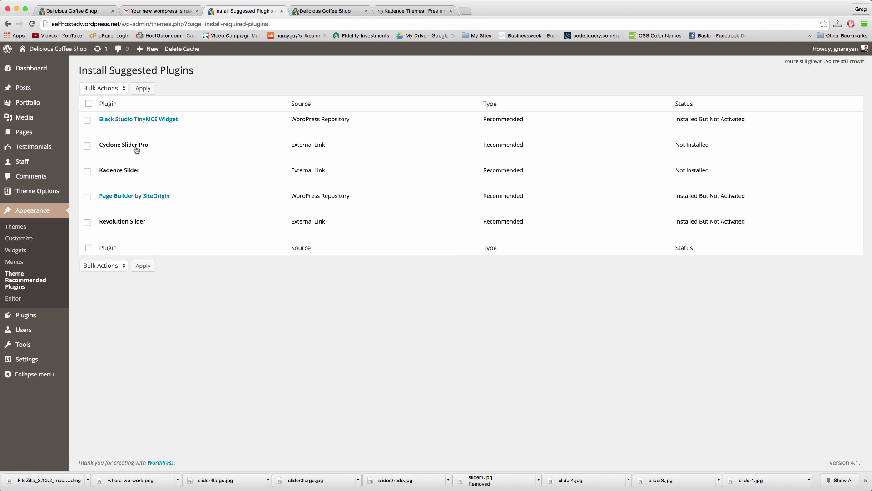
mouse_move(103, 224)
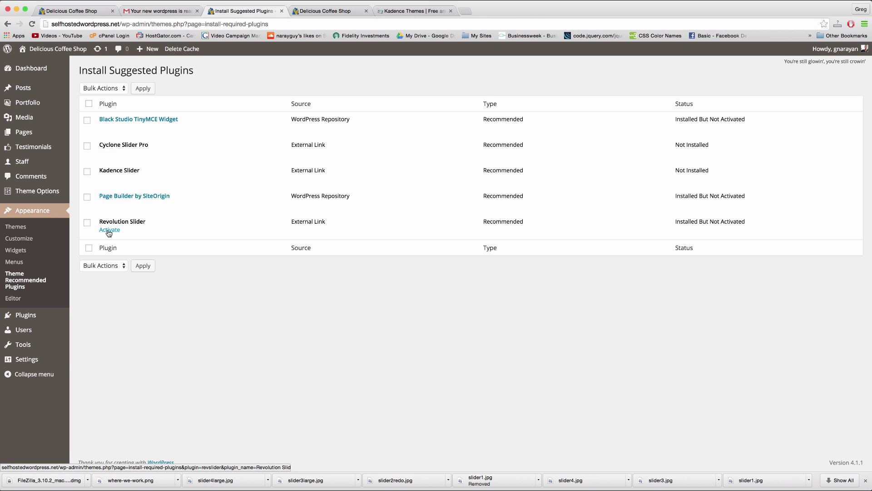
click(109, 230)
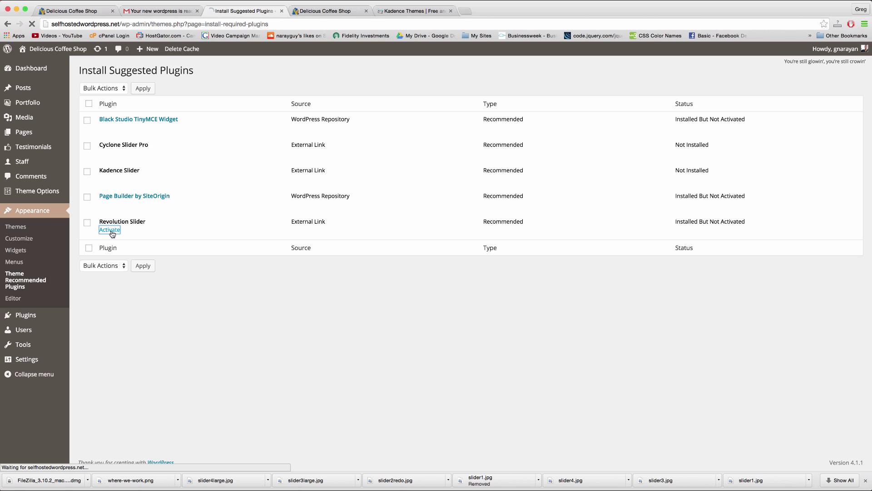
Open the admin Dashboard showing Virtue - Premium on WordPress 4.1.1.
mouse_move(143, 226)
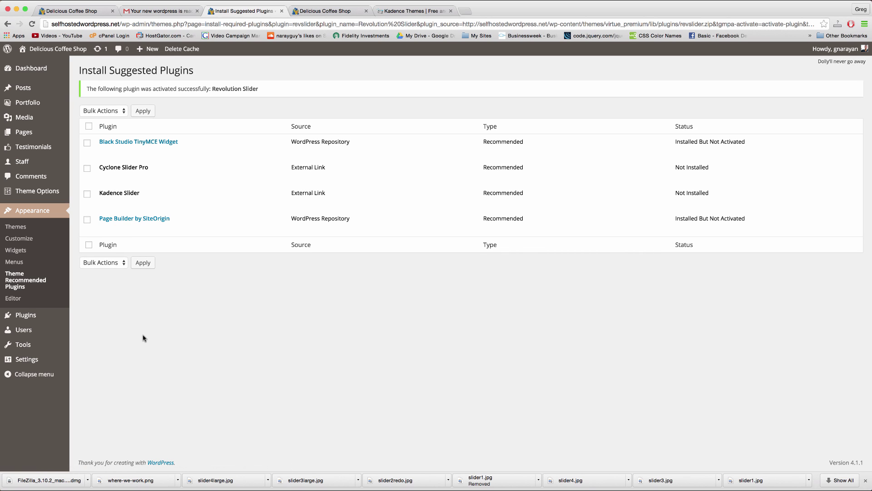
mouse_move(40, 52)
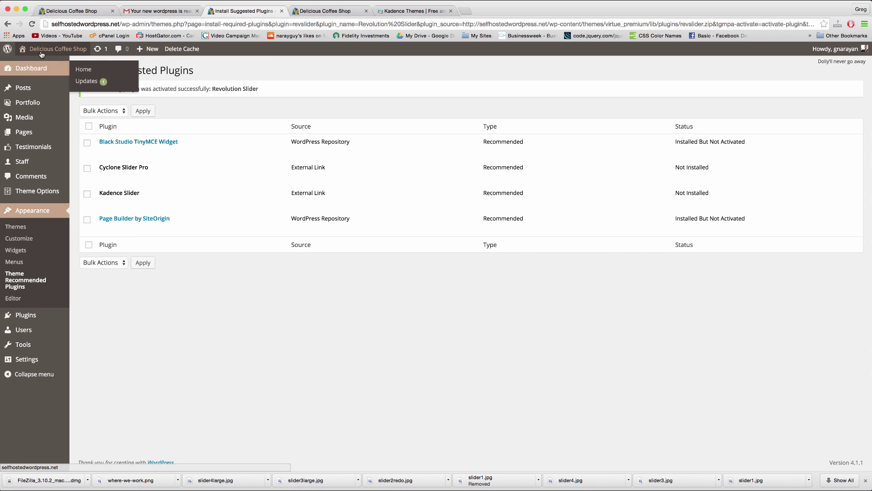
click(31, 74)
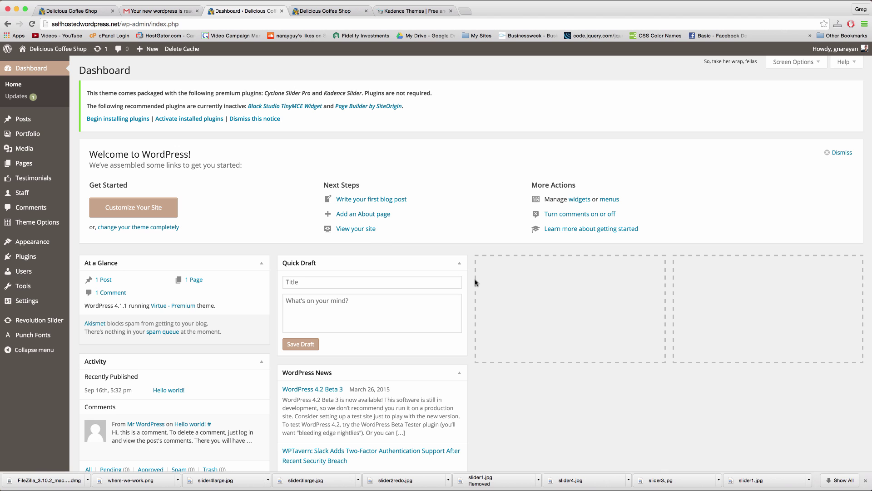
scroll(476, 283, down, 1)
scroll(475, 282, up, 1)
Review the $18 Revolution Slider price and the free-version note in the TextEdit notes.
key(super+Tab)
key(Right)
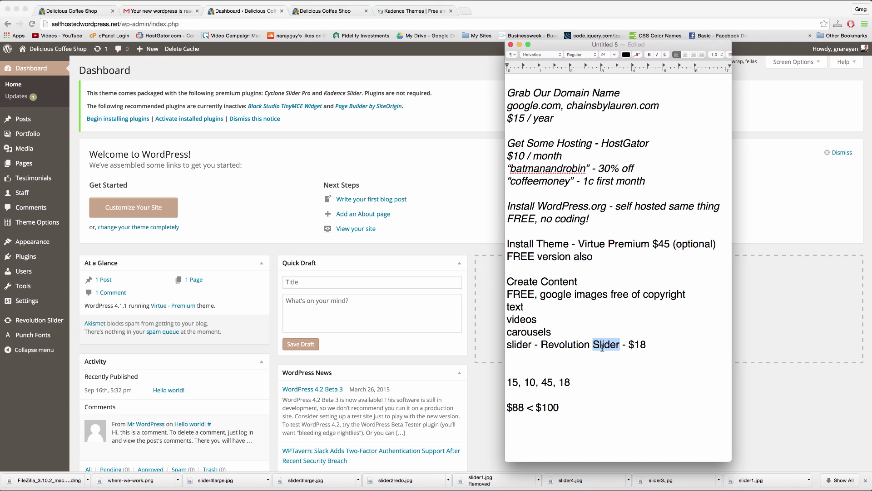
double_click(641, 345)
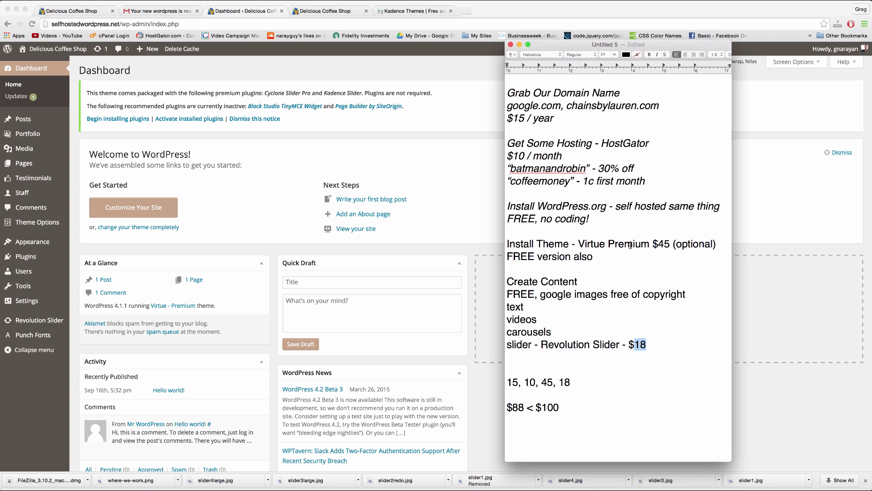
double_click(589, 257)
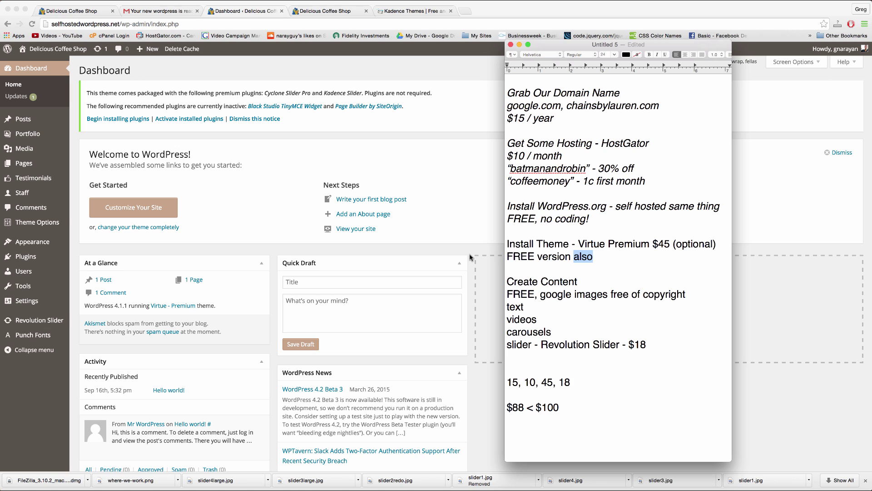
click(471, 257)
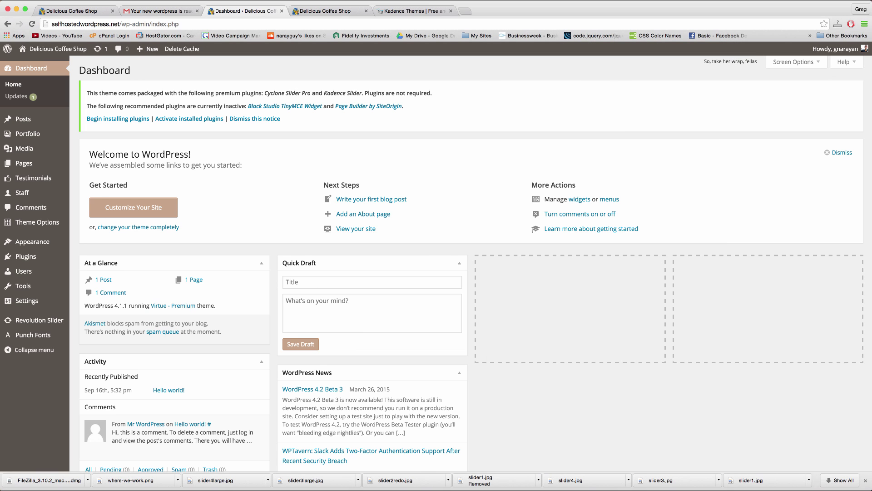
Delete the $18 price from the Revolution Slider line and open a new Chrome tab.
key(super+Tab)
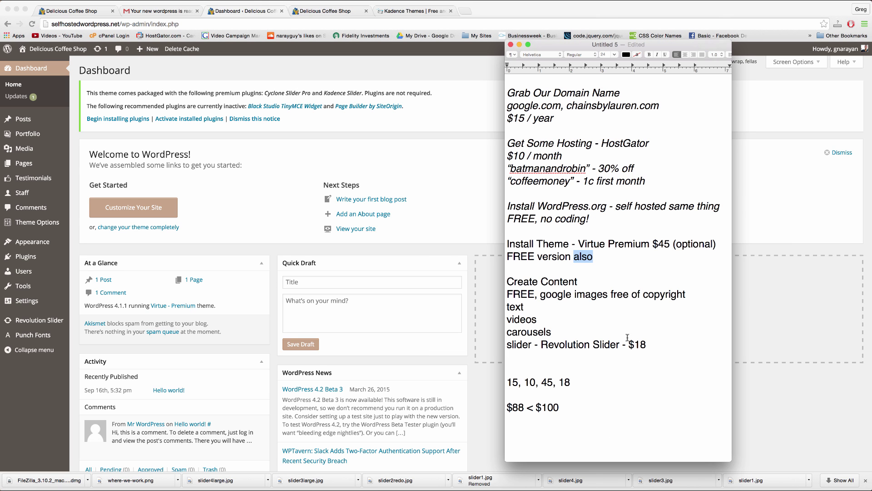
click(645, 344)
key(BackSpace)
key(BackSpace)
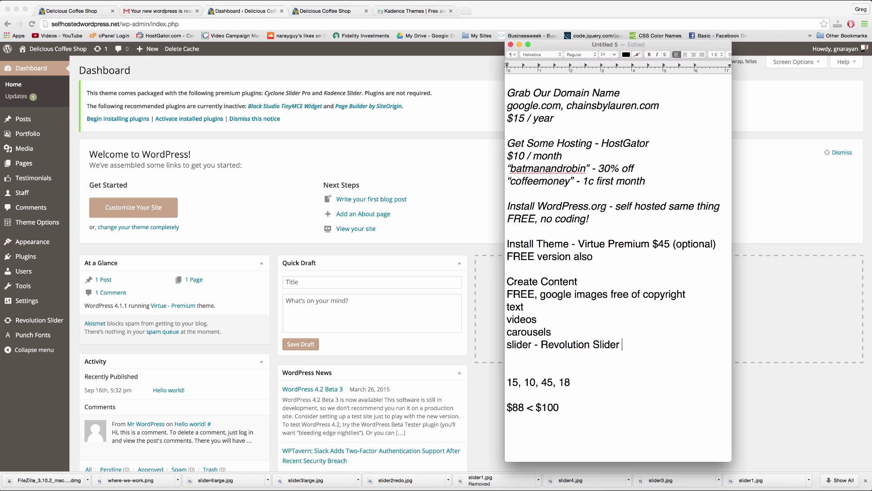
click(471, 264)
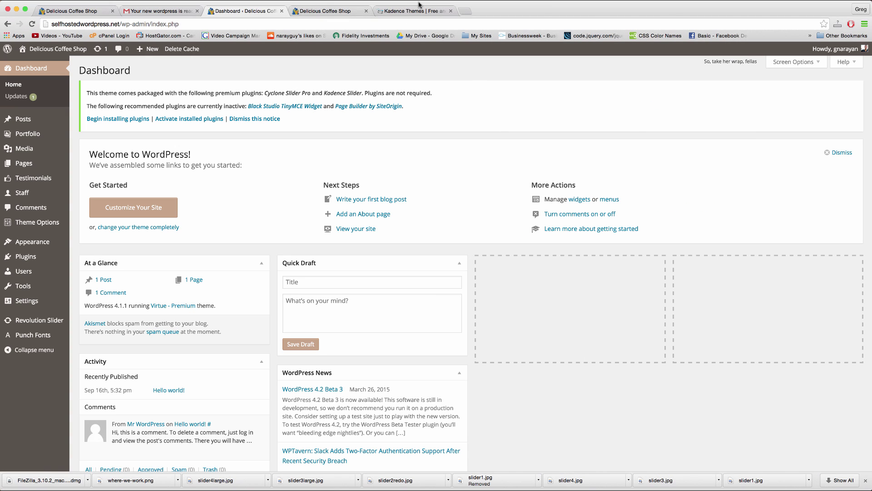
click(467, 12)
Search 'revolution slider', look over the $18 CodeCanyon Slider Revolution page, then close it.
text(revolution slider)
key(Return)
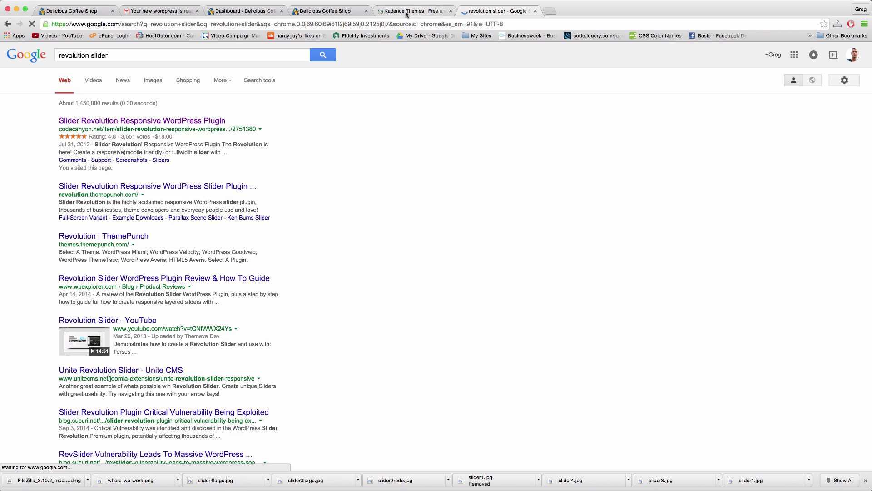
click(195, 122)
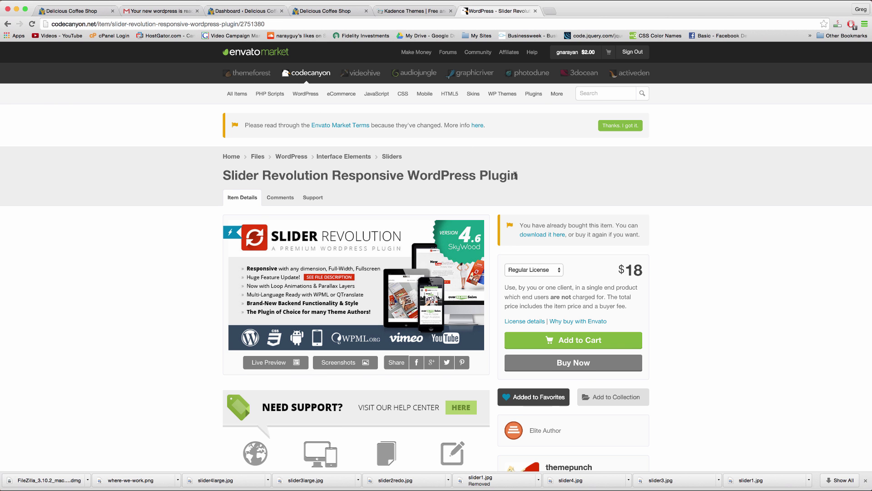
scroll(515, 175, down, 6)
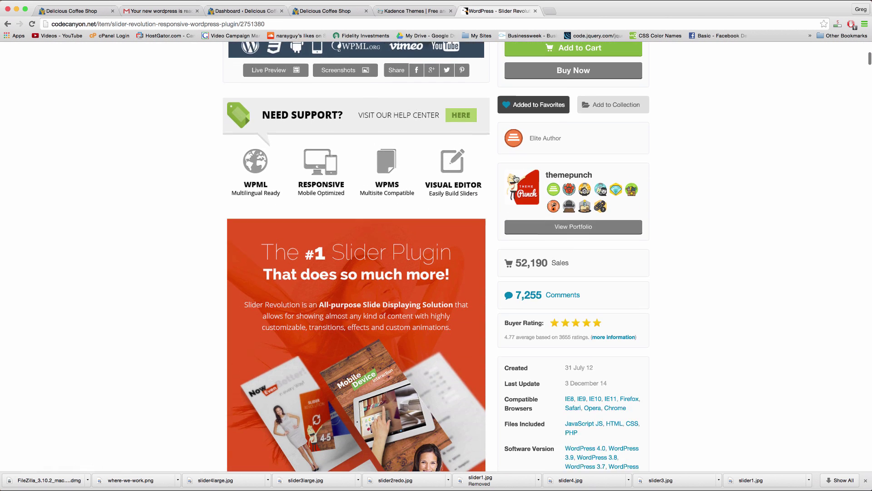
scroll(516, 178, down, 3)
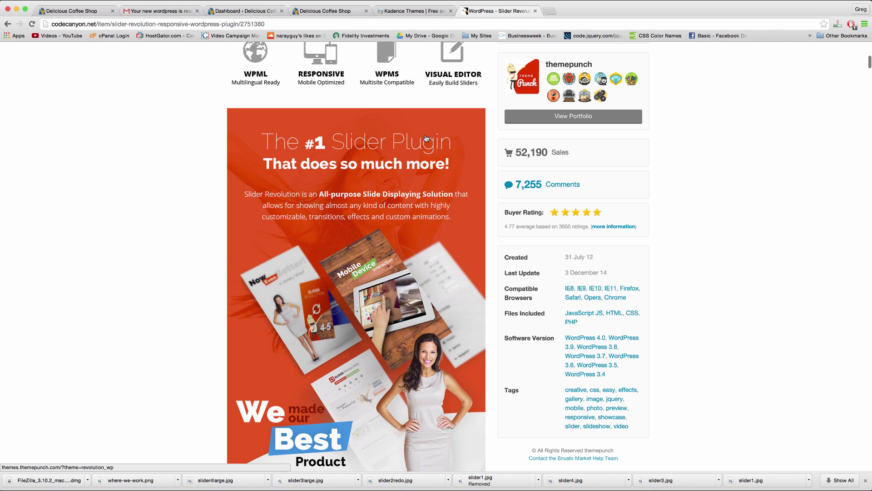
scroll(484, 219, down, 11)
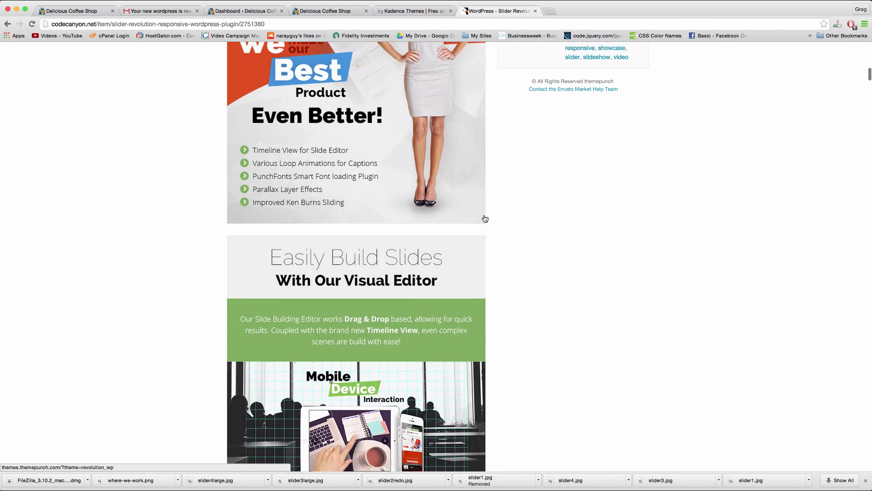
scroll(485, 218, down, 12)
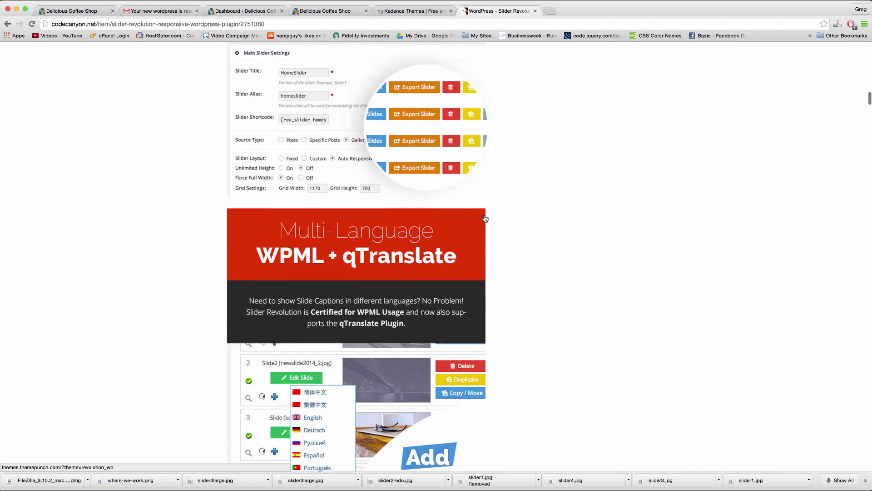
scroll(485, 218, up, 20)
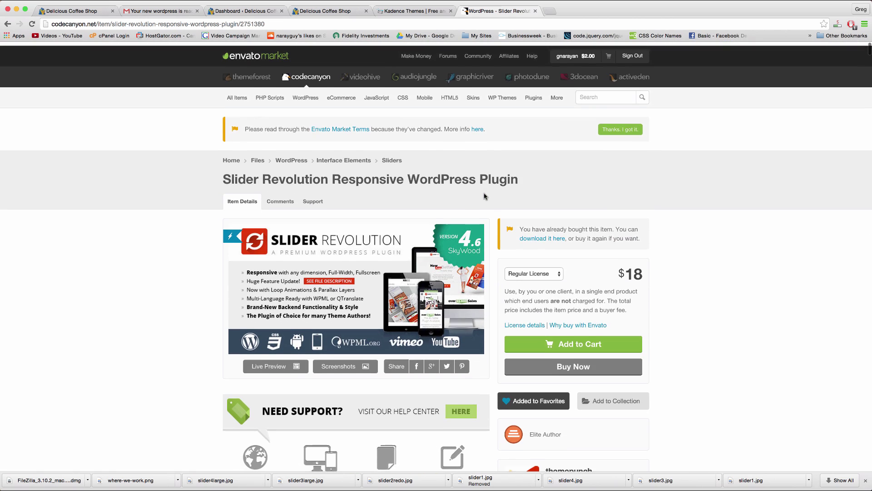
click(534, 11)
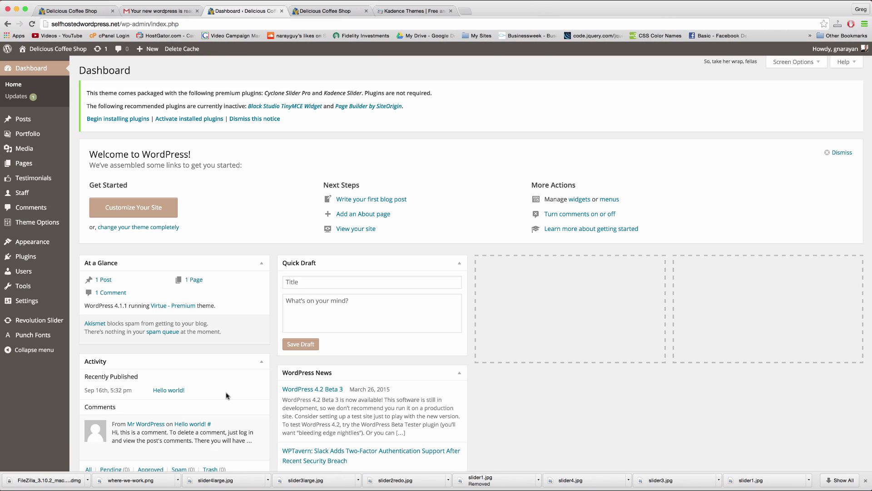
Bulk-activate Black Studio TinyMCE Widget and Page Builder by SiteOrigin on the Plugins page.
scroll(475, 391, down, 4)
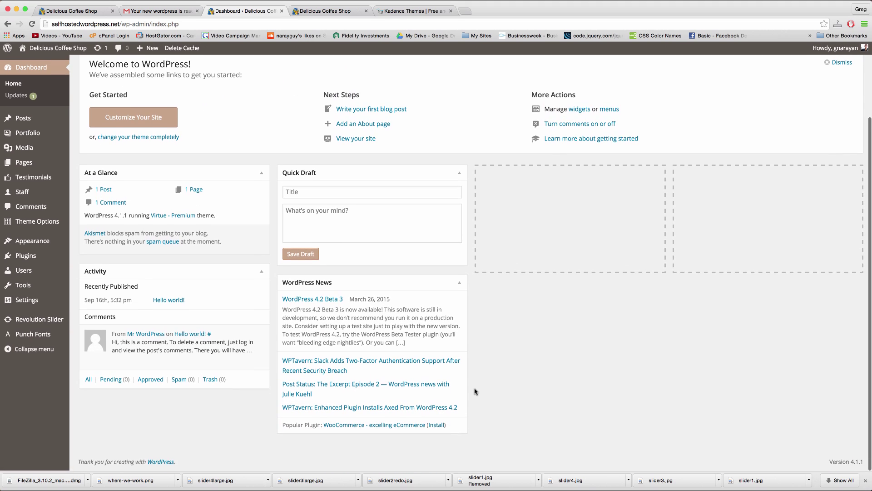
scroll(475, 391, up, 4)
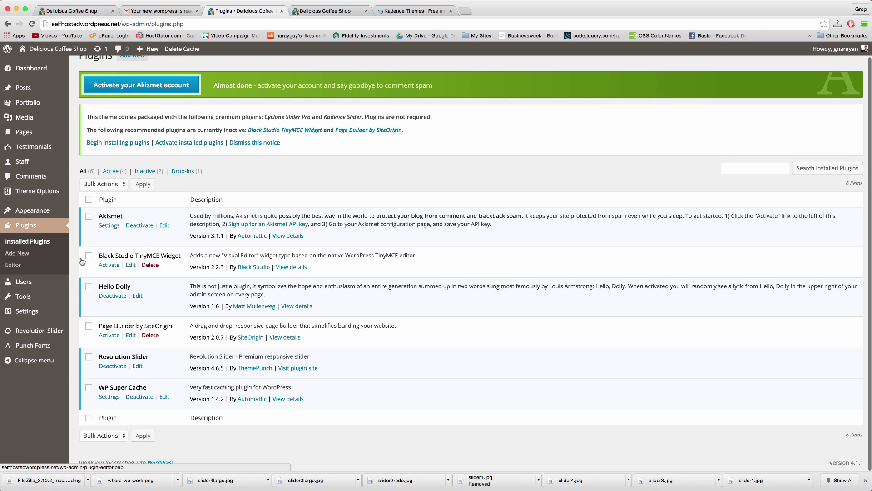
click(89, 257)
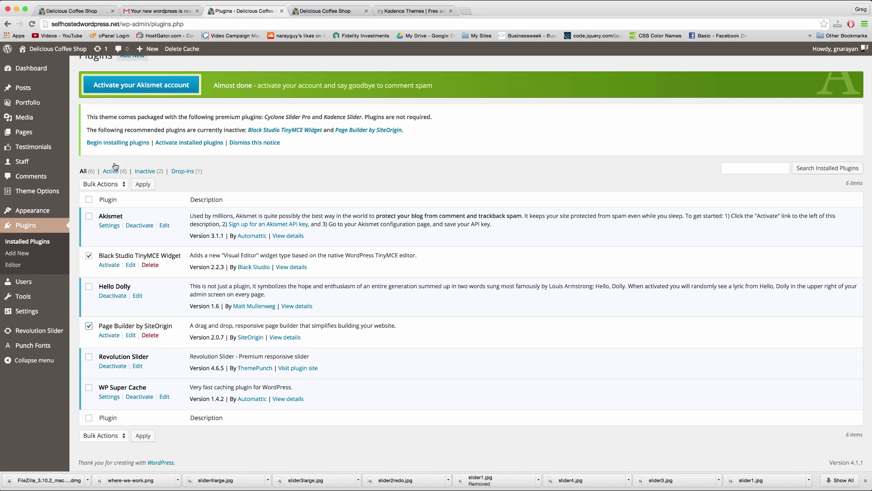
click(122, 184)
click(105, 191)
click(139, 186)
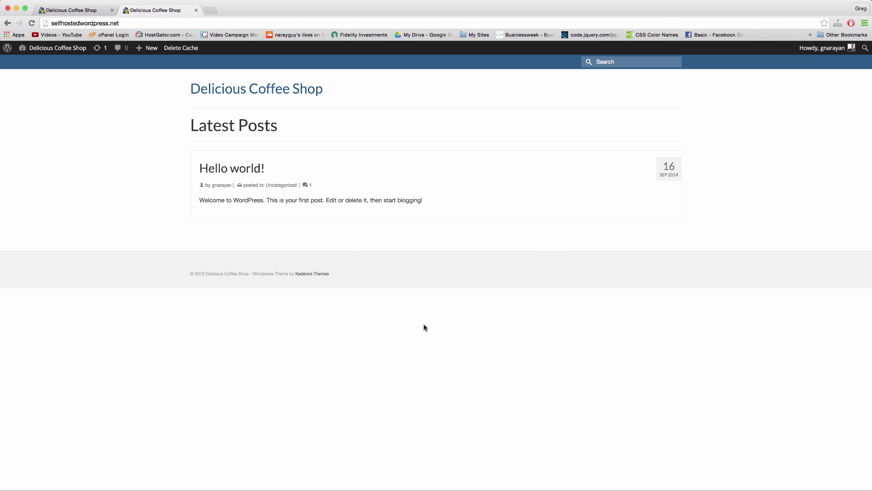
click(76, 14)
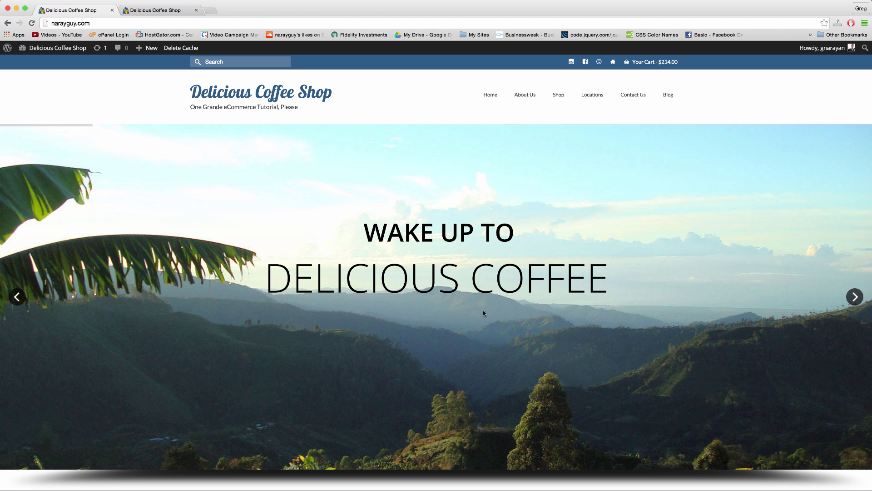
scroll(412, 160, down, 10)
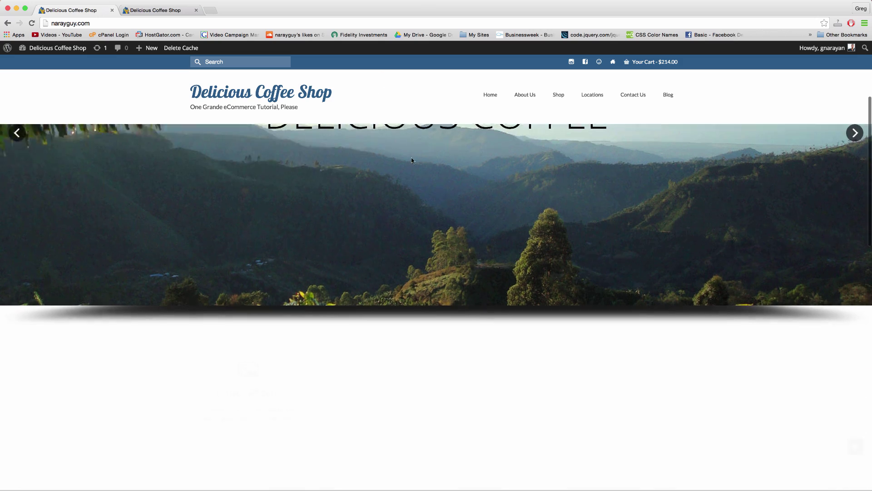
scroll(411, 160, down, 5)
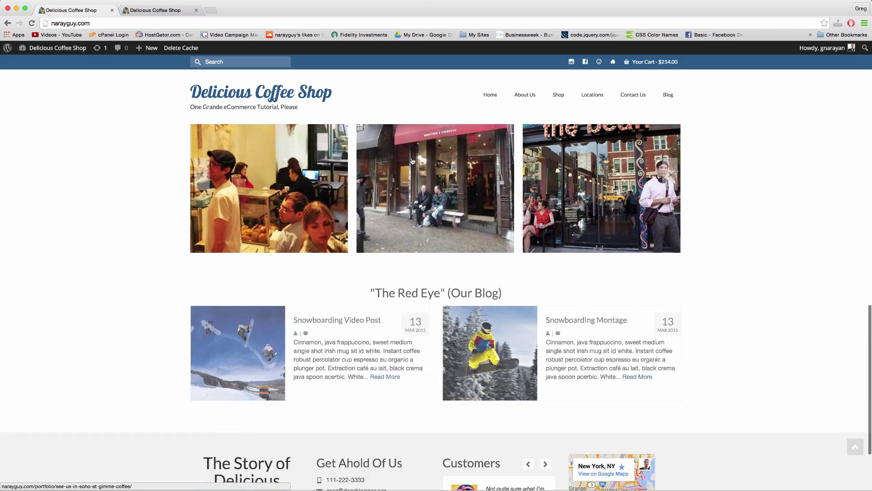
scroll(412, 159, up, 20)
key(ctrl+Tab)
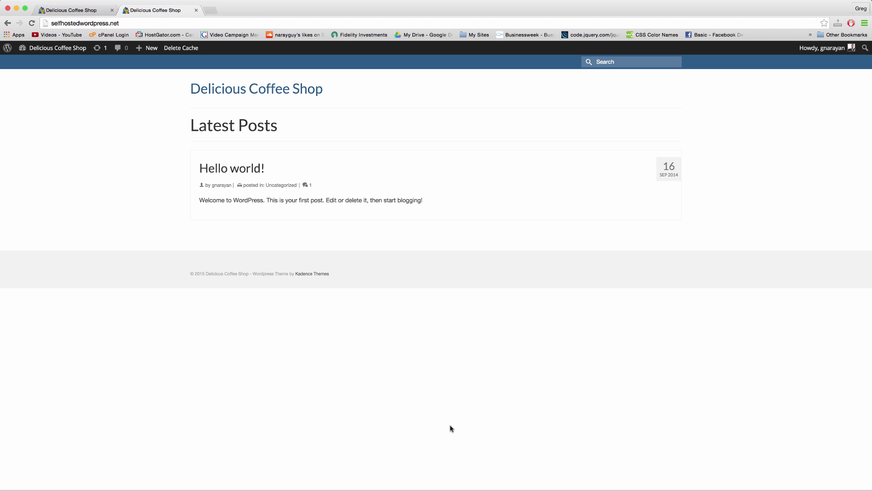
Add a new page titled 'Home', dismiss the writing tip, and use the Page Builder editor.
click(51, 53)
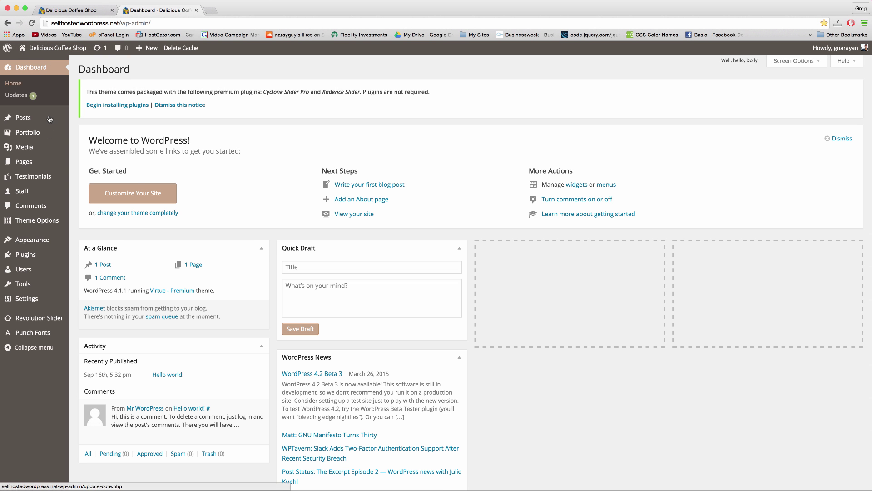
mouse_move(47, 171)
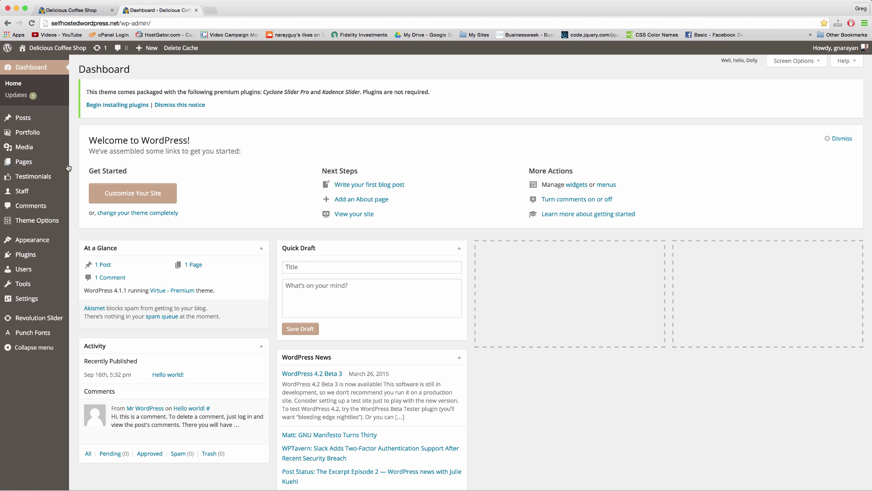
click(89, 175)
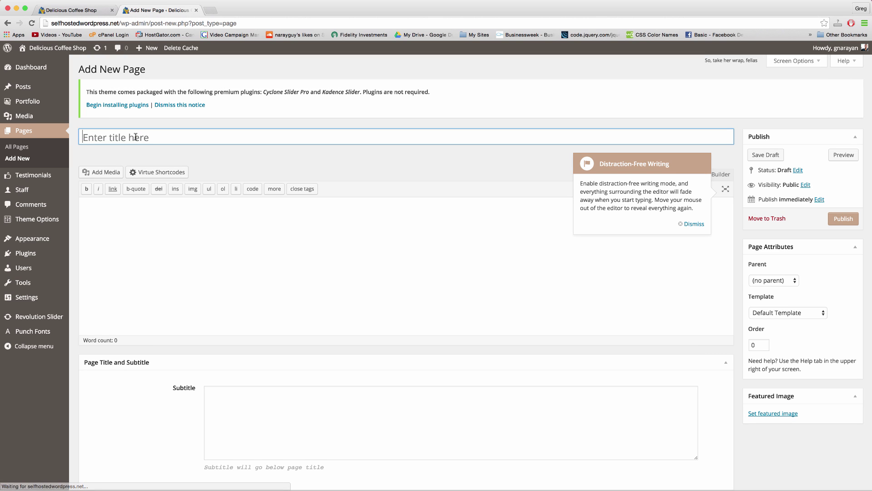
text(Home)
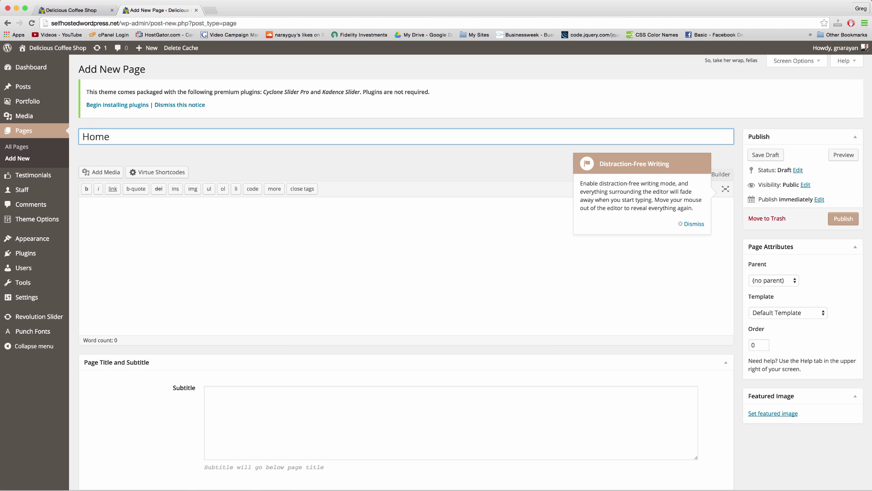
click(692, 224)
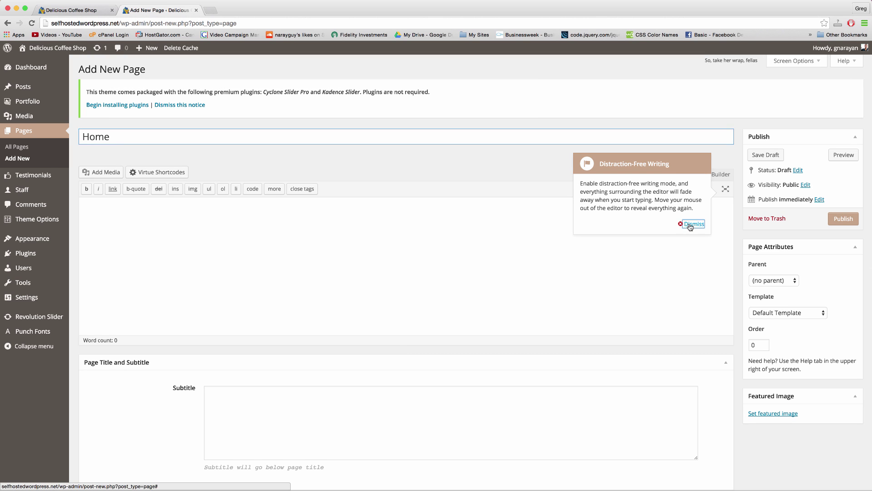
click(712, 223)
click(713, 177)
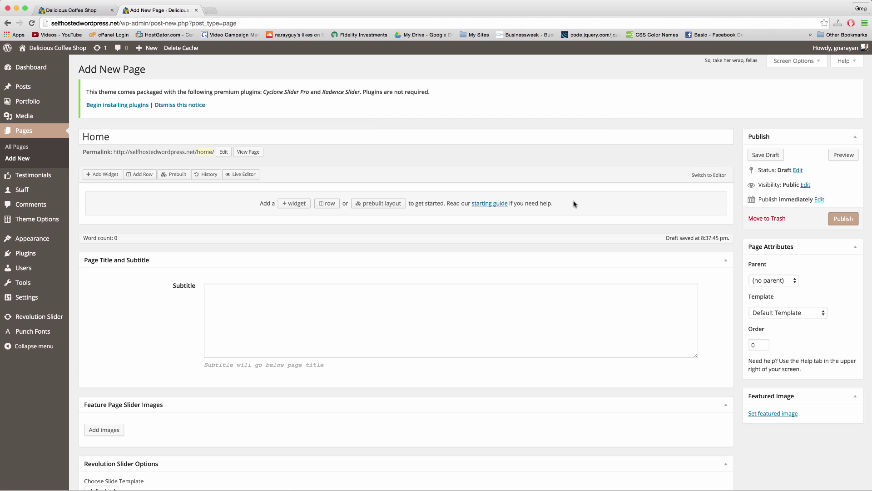
Insert a two-column row into the Home page and open the widget list for its left column.
click(328, 204)
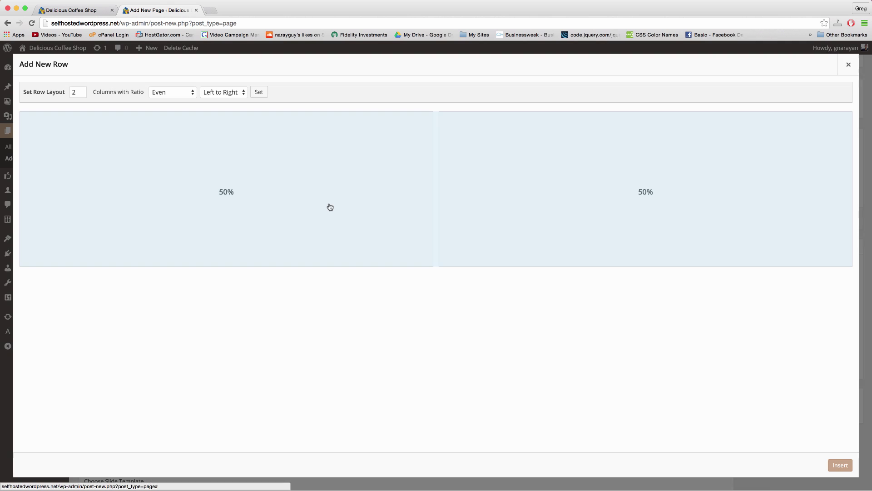
click(840, 465)
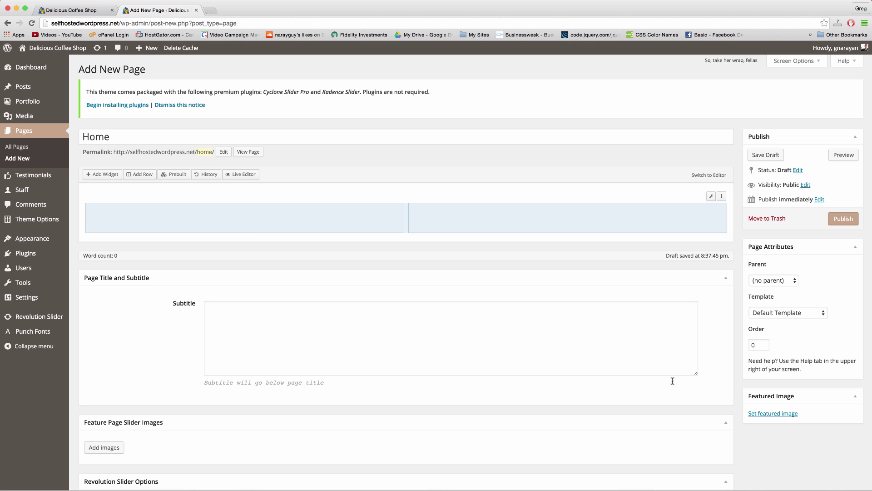
click(252, 230)
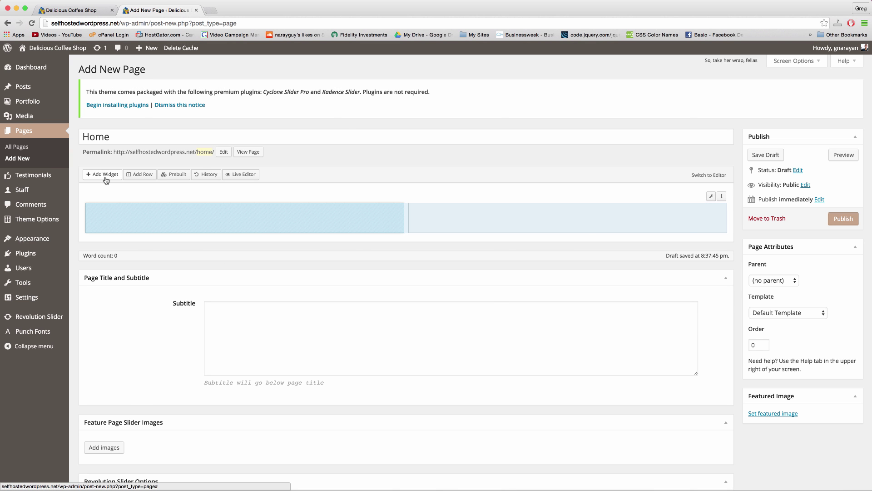
click(102, 176)
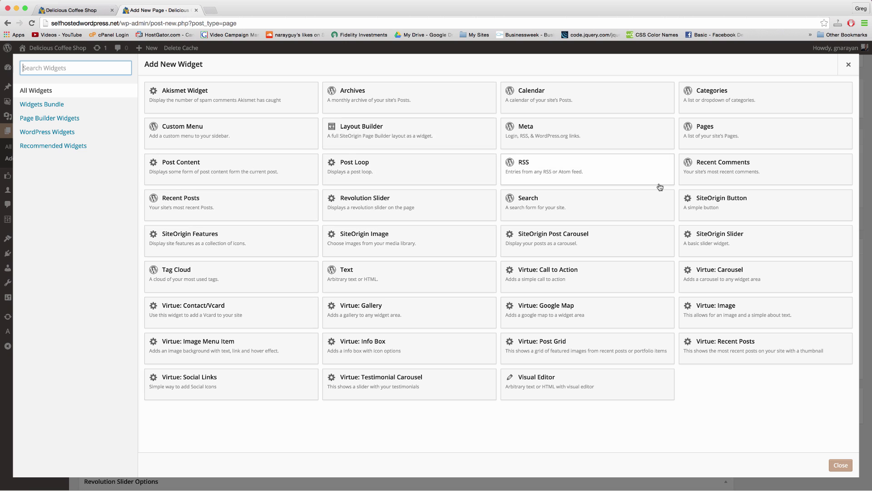
Browse the Delicious Coffee Shop demo site, then return to the page being built.
click(53, 11)
scroll(448, 346, down, 5)
scroll(448, 345, down, 1)
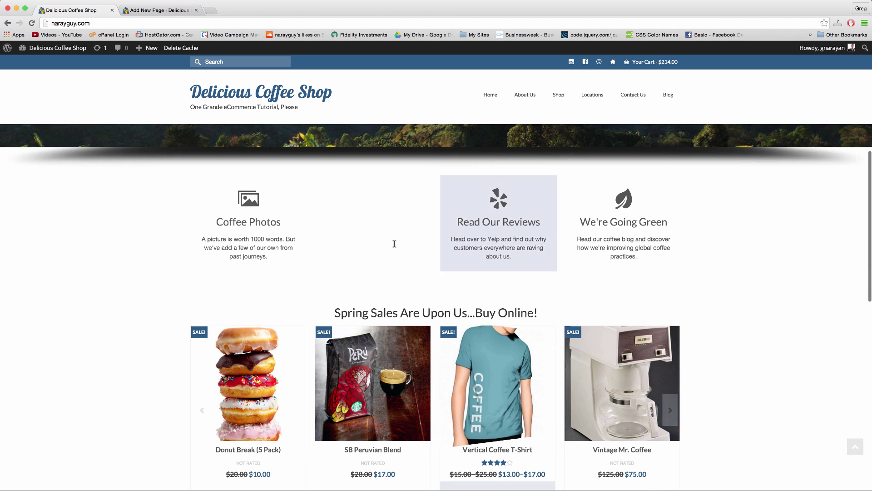
scroll(289, 374, down, 4)
scroll(589, 239, down, 3)
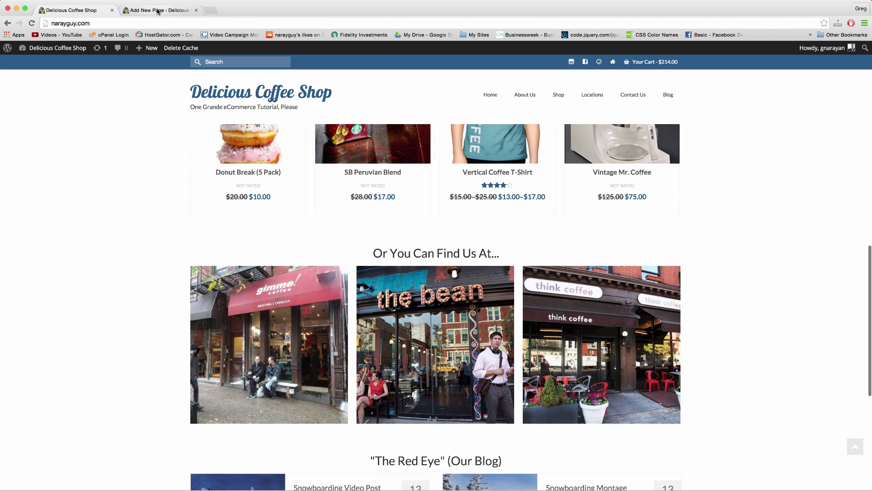
key(ctrl+Tab)
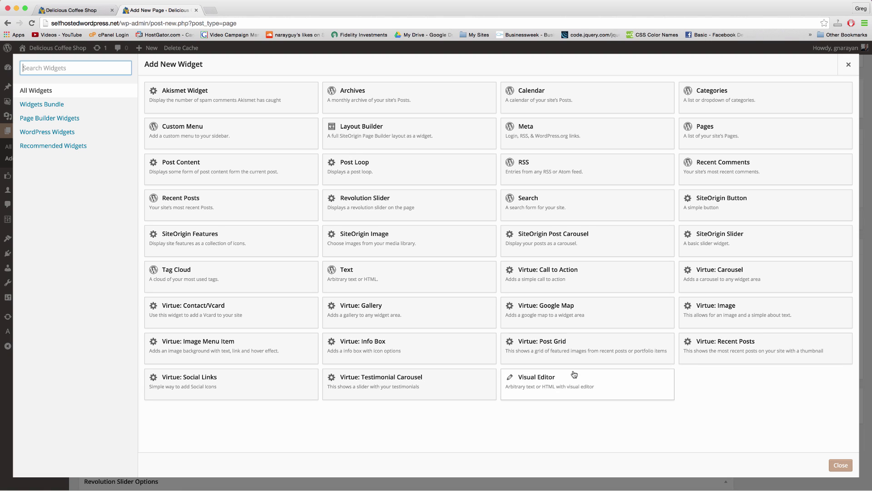
Add a Visual Editor widget to the row and inspect its Text, Visual and formatting options.
click(547, 387)
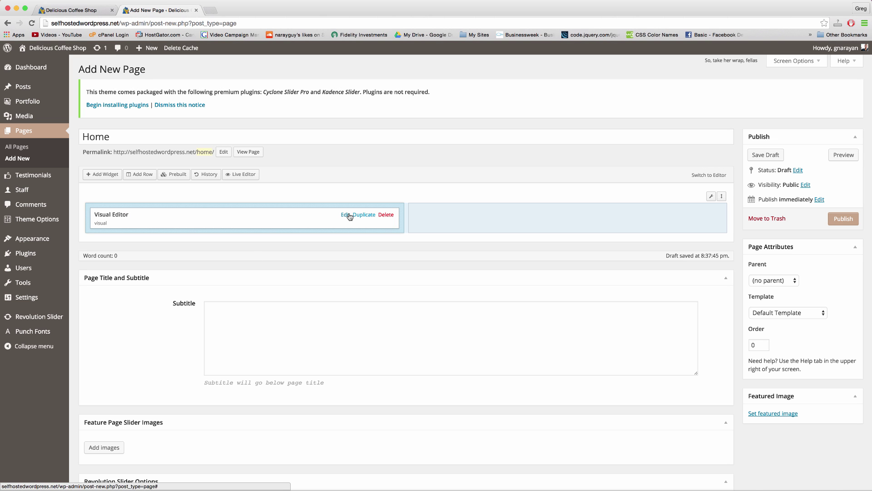
click(348, 218)
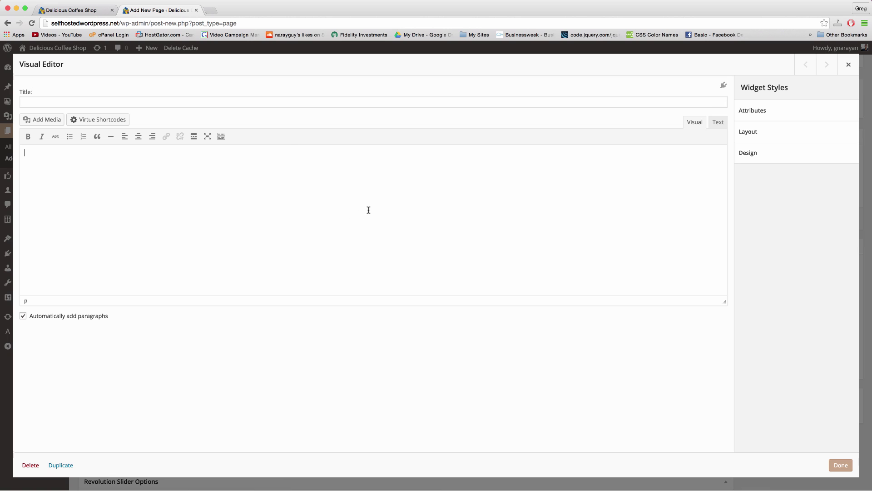
click(716, 122)
click(697, 122)
click(221, 136)
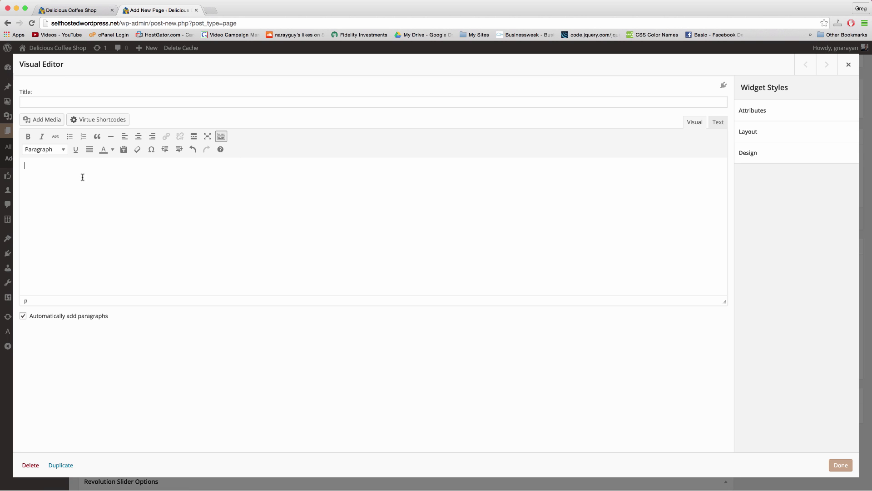
click(57, 150)
click(153, 172)
click(848, 64)
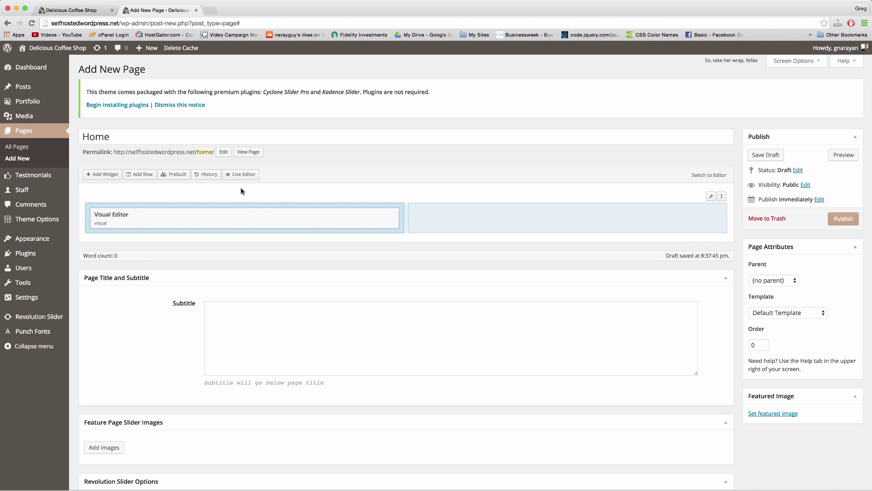
Compare the classic and Page Builder editors, then publish the Home page.
click(698, 176)
click(710, 176)
click(710, 176)
click(711, 175)
click(429, 137)
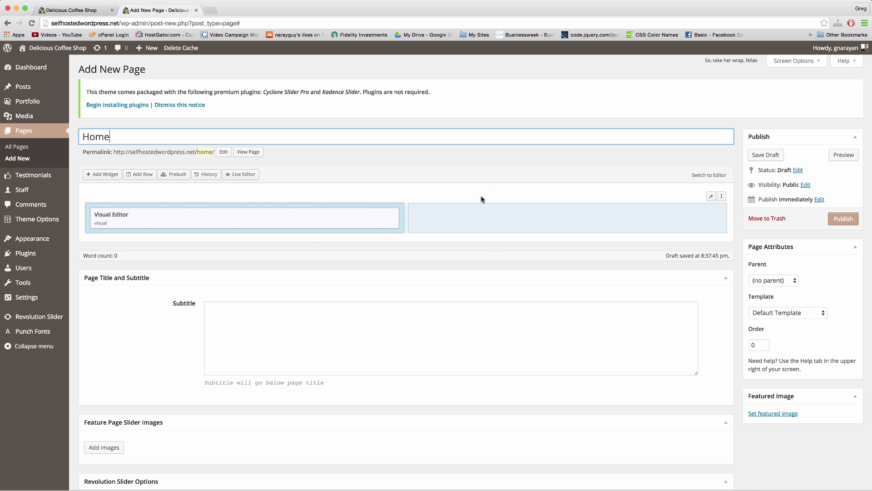
click(834, 220)
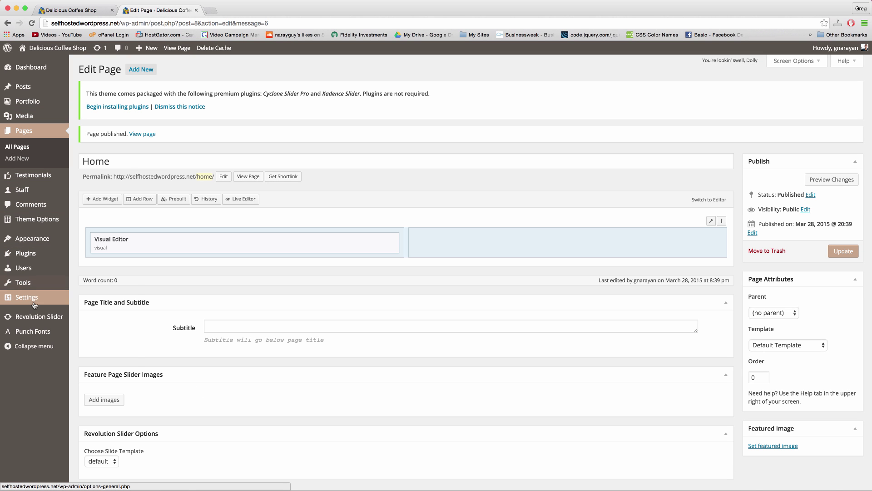
In Reading settings, try Home as a static front page, revert to latest posts, then go to Pages.
mouse_move(34, 298)
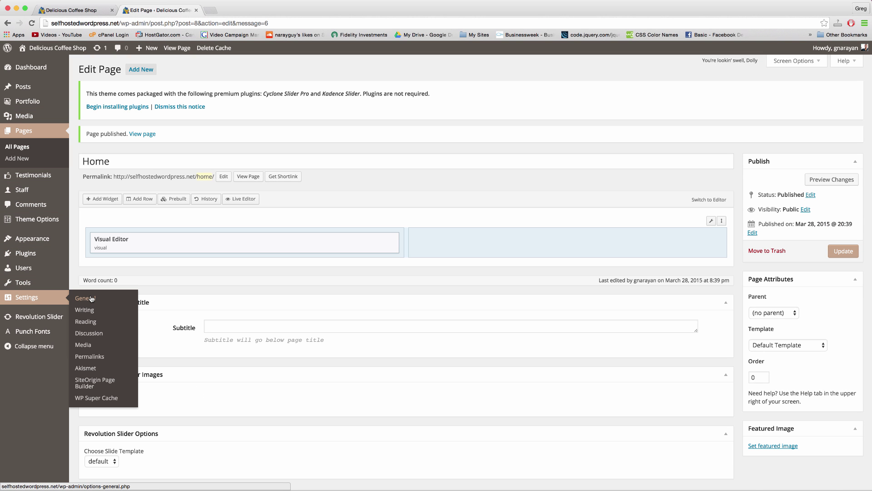
click(92, 322)
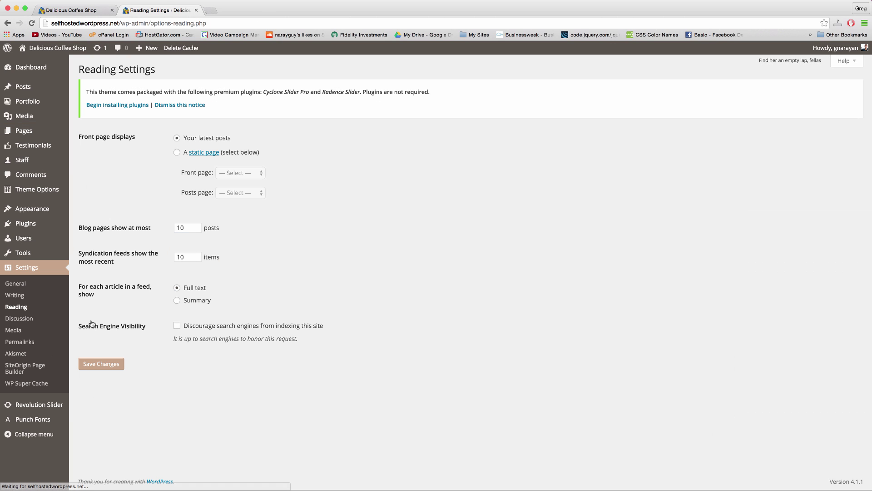
click(177, 153)
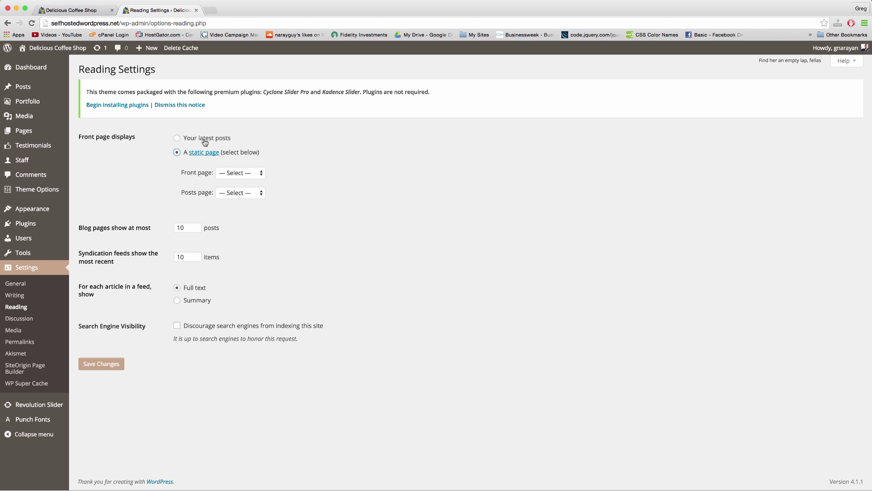
click(240, 173)
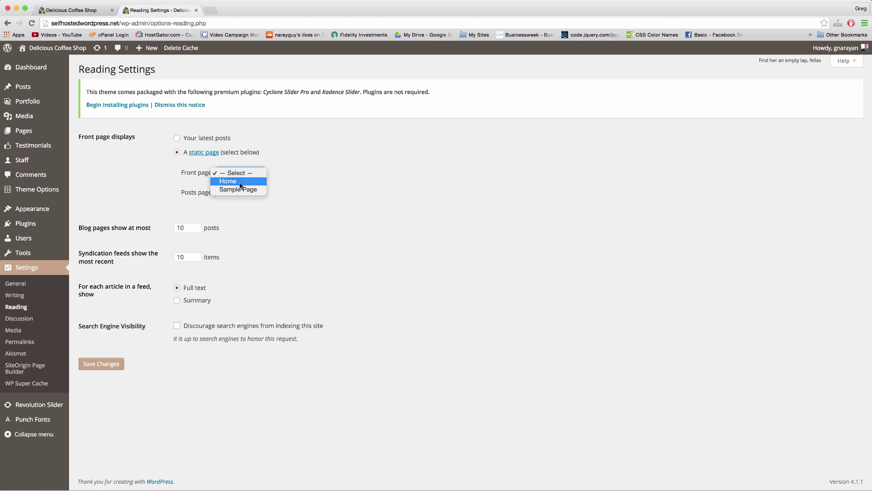
click(240, 185)
click(237, 176)
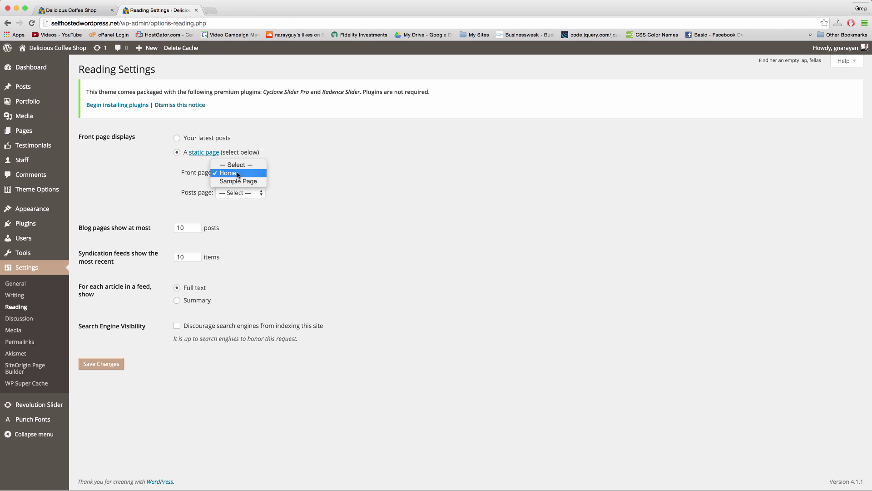
click(238, 174)
click(252, 177)
click(241, 176)
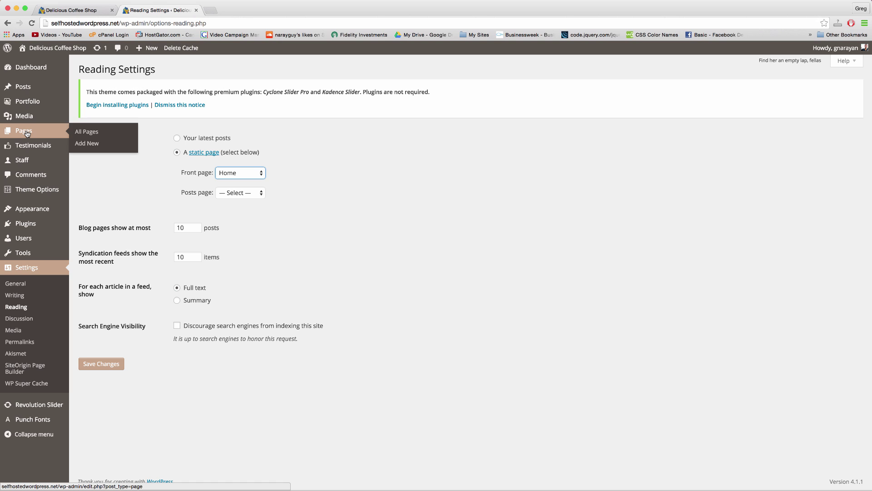
click(189, 138)
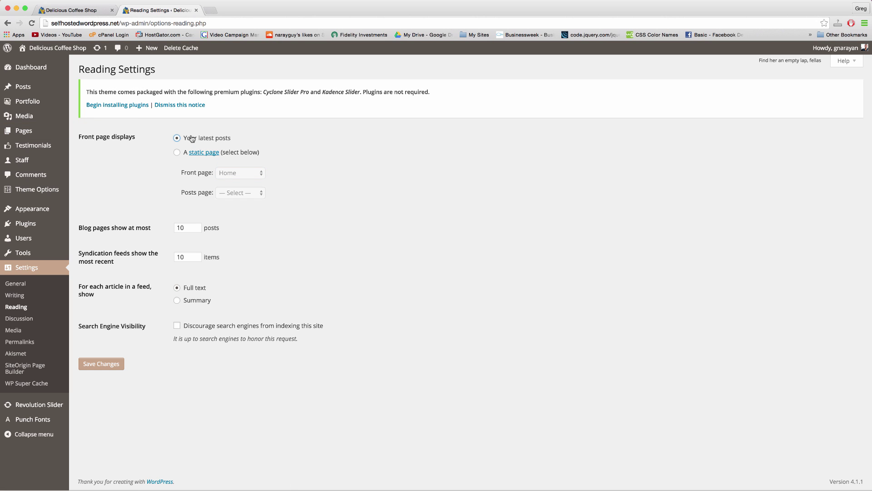
click(38, 132)
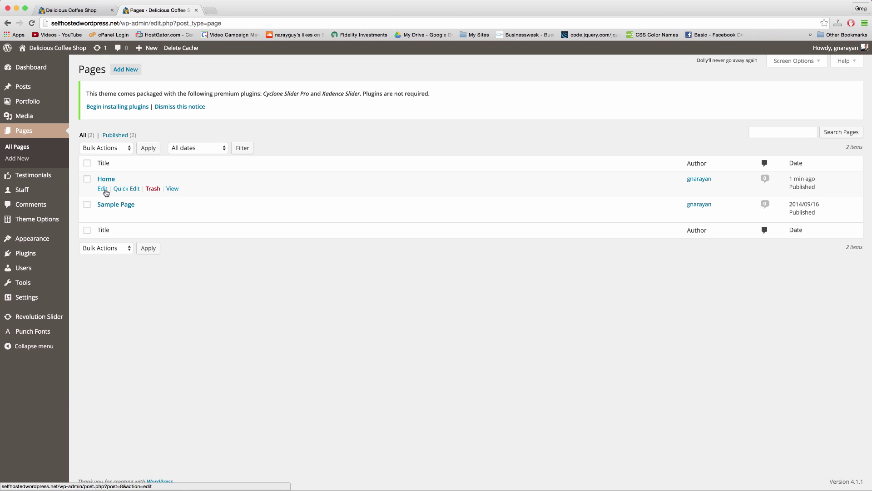
Open the Home page from All Pages in the Edit Page screen.
click(107, 179)
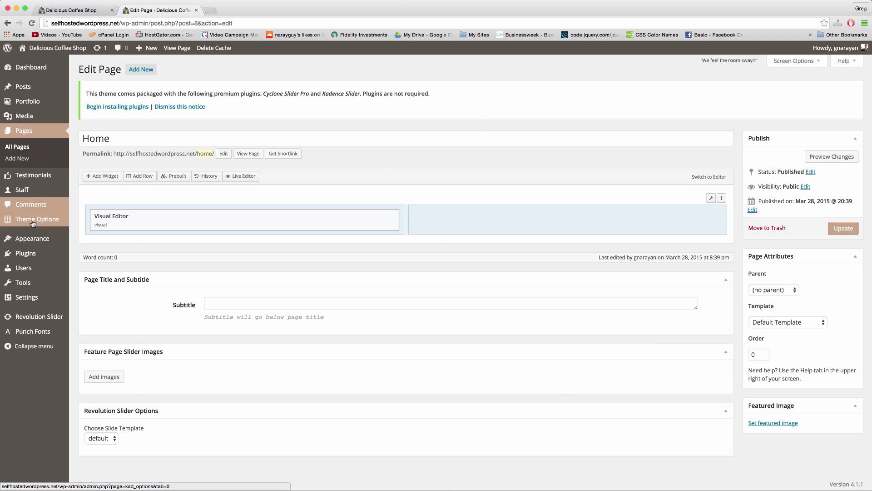
mouse_move(32, 222)
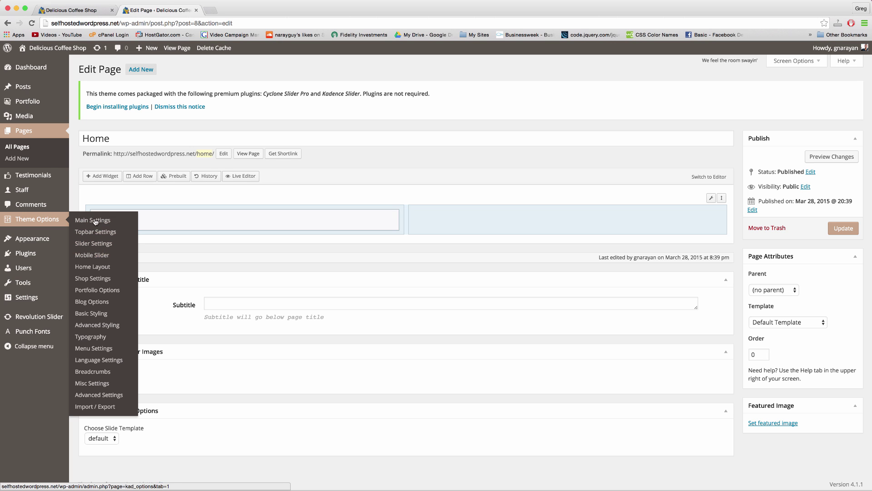
Open Virtue Premium Theme Options and browse its Main Settings and Logo Options.
click(49, 221)
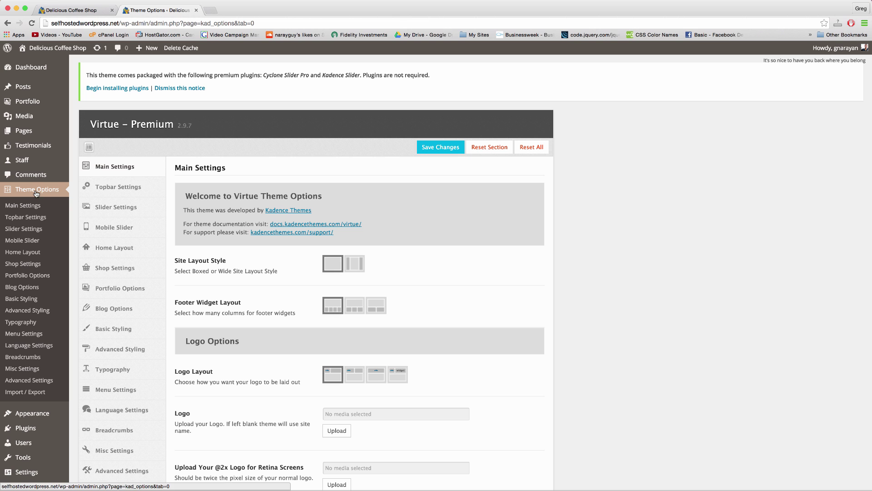
scroll(515, 298, down, 6)
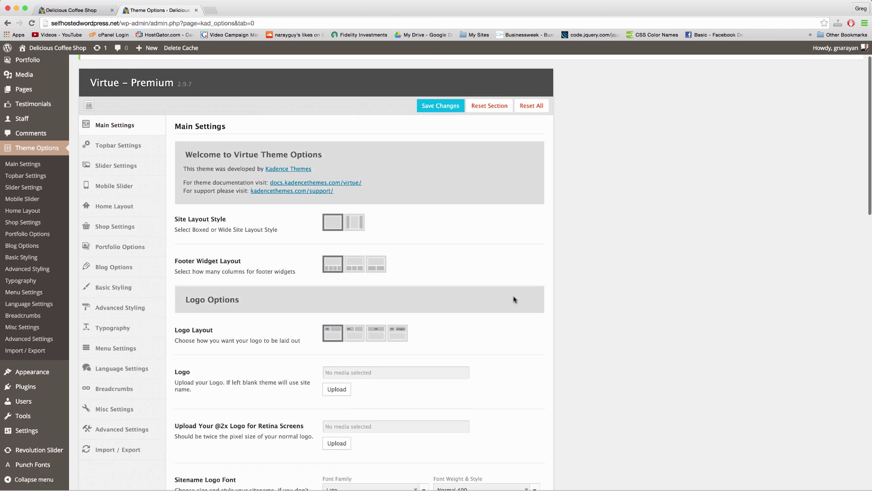
scroll(515, 299, up, 6)
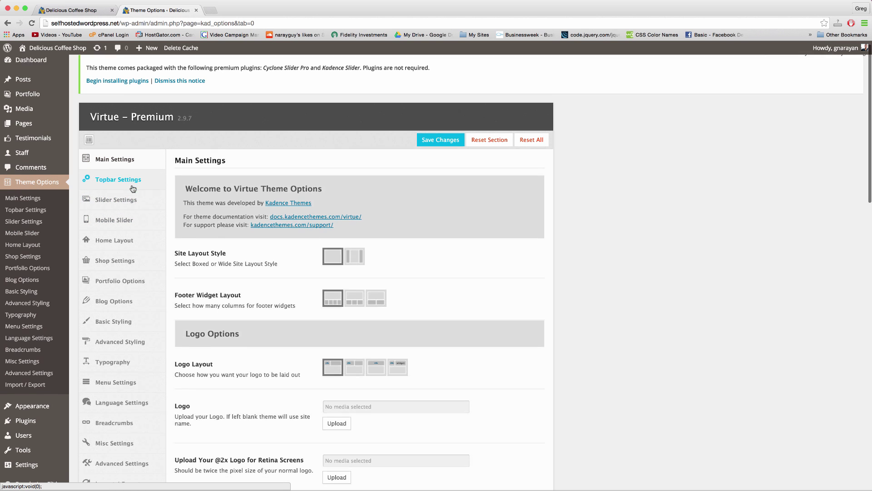
scroll(127, 170, down, 3)
scroll(287, 195, down, 15)
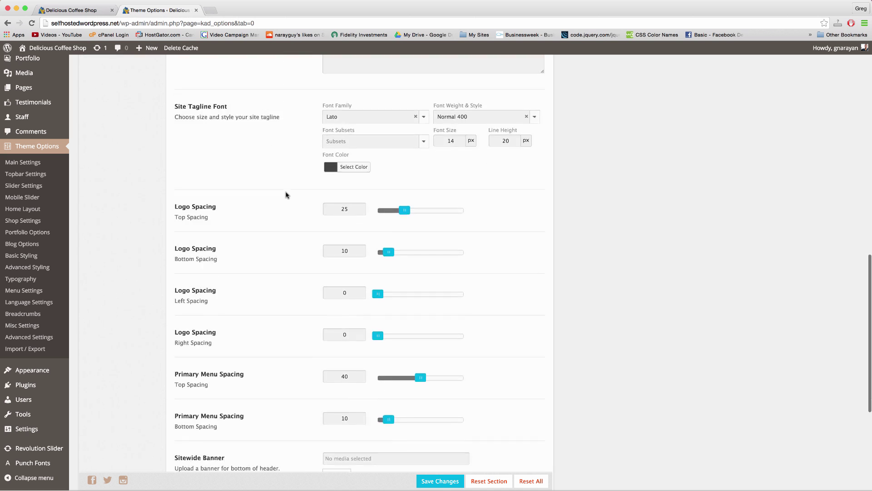
scroll(286, 195, up, 9)
scroll(286, 195, up, 14)
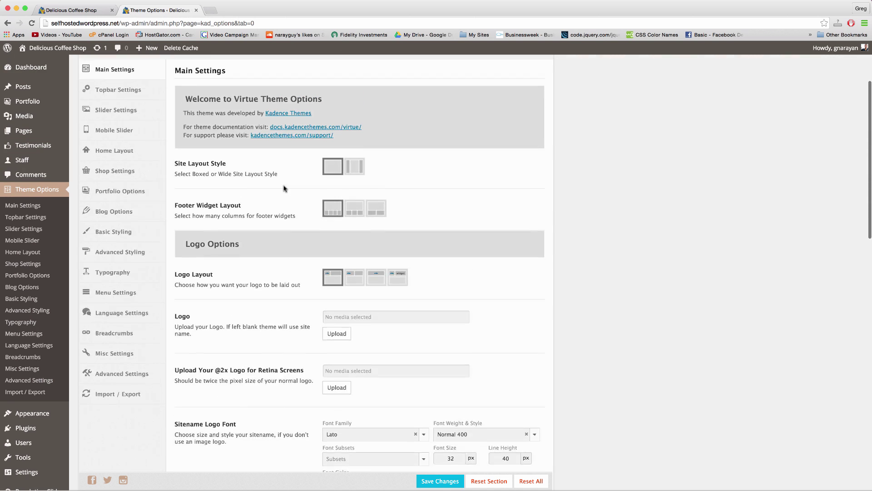
scroll(213, 204, up, 5)
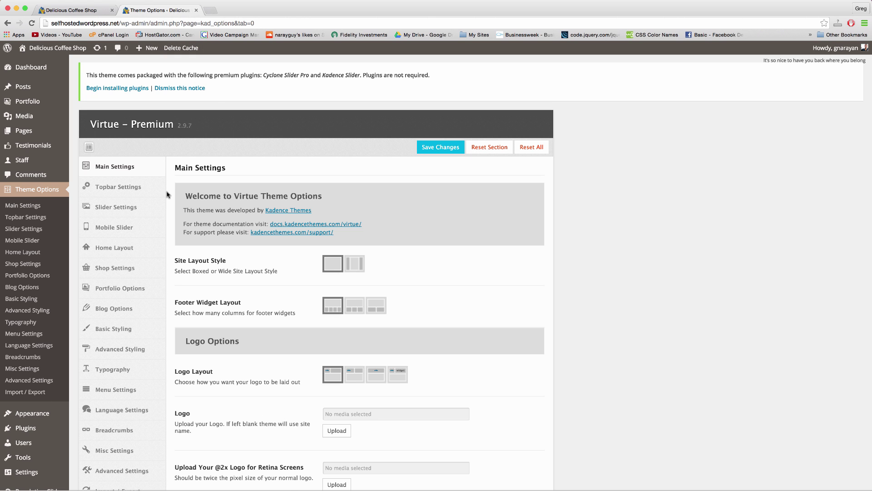
In Home Layout, enable Latest Blog Posts, On Sale Products, Portfolio Carousel and Icon Menu.
click(119, 247)
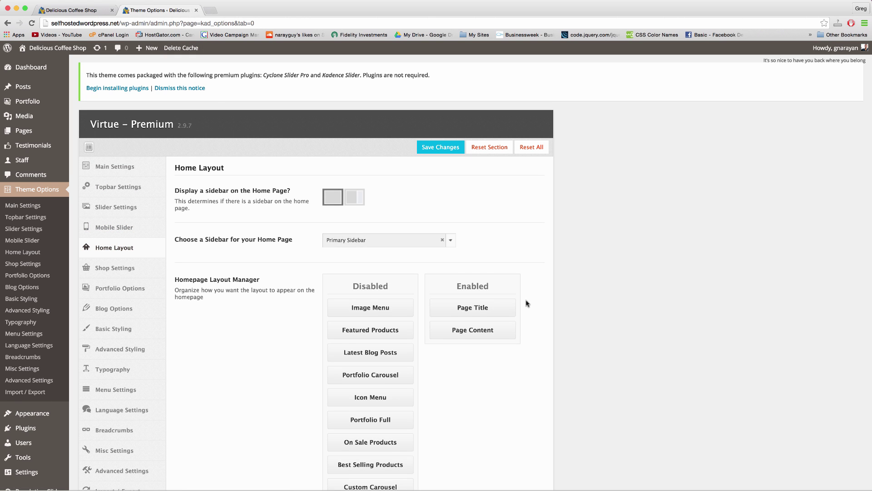
scroll(629, 289, down, 4)
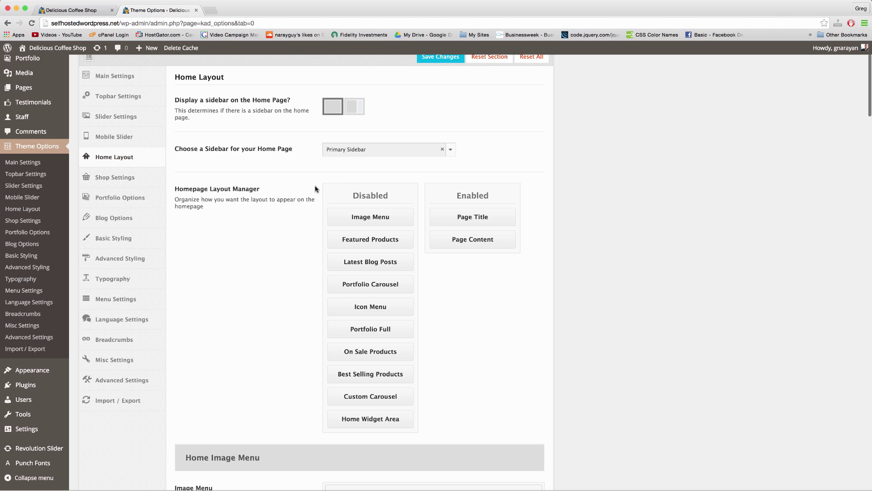
mouse_move(363, 223)
mouse_down()
mouse_move(476, 226)
mouse_move(350, 221)
mouse_move(434, 212)
mouse_move(459, 218)
mouse_move(460, 227)
mouse_move(362, 223)
mouse_up()
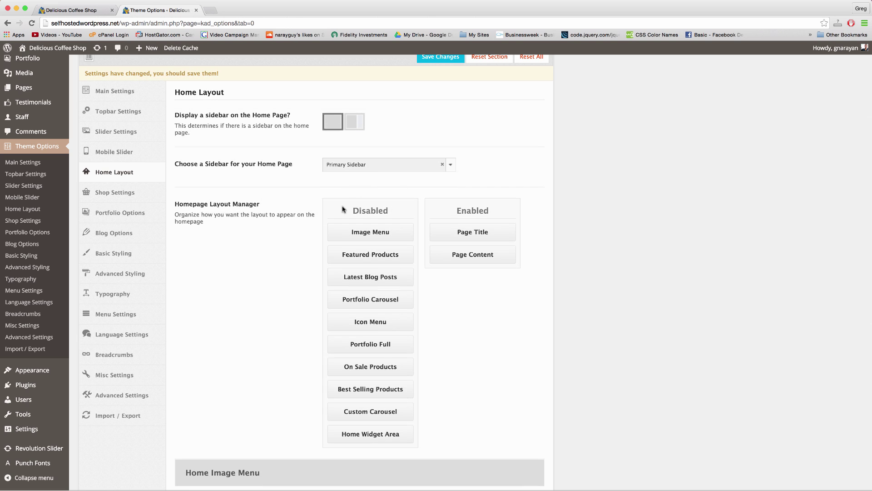
scroll(414, 260, down, 1)
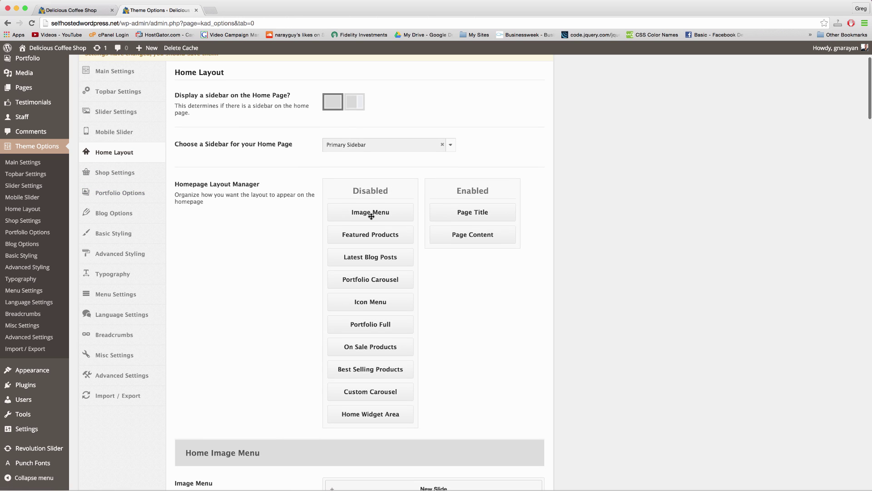
drag(366, 258, 474, 231)
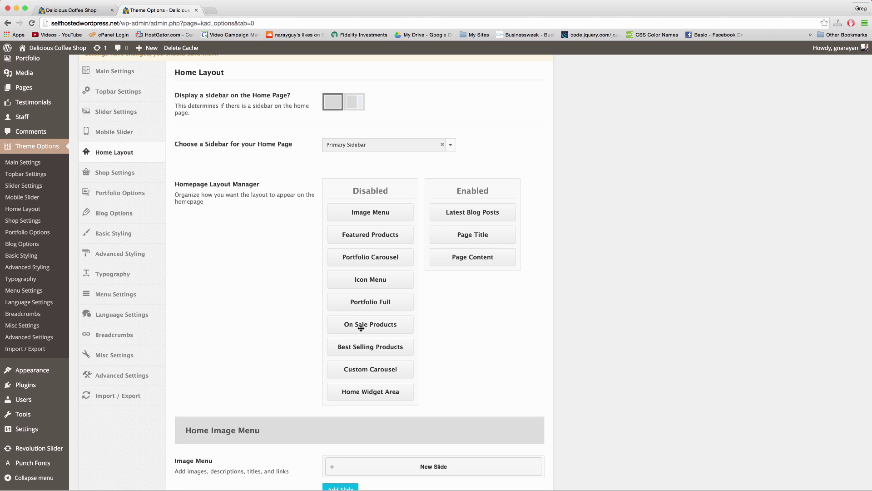
drag(362, 327, 453, 260)
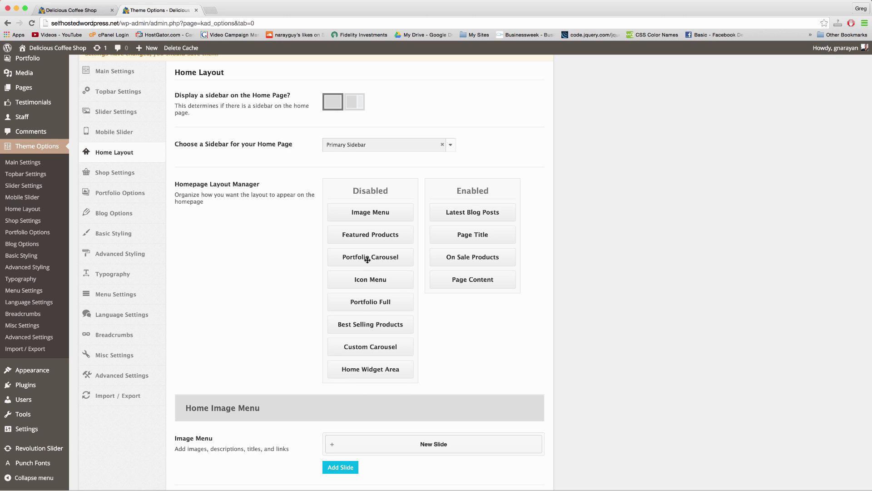
drag(374, 256, 472, 250)
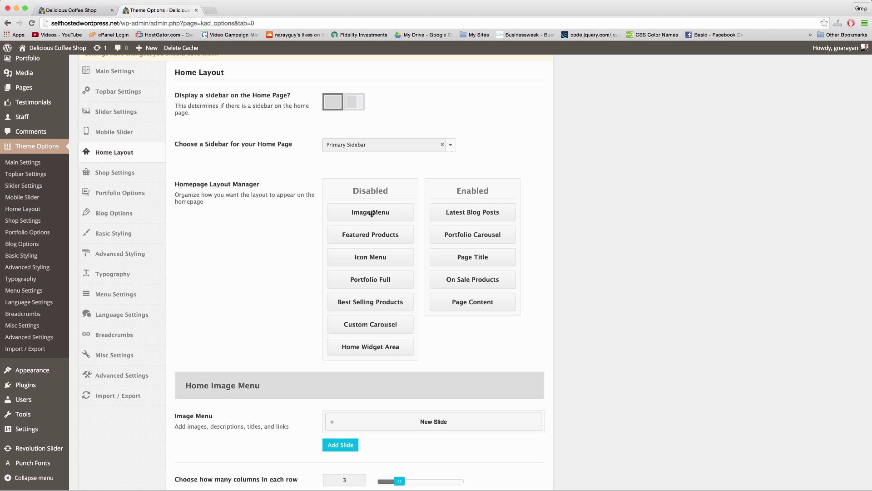
drag(371, 256, 473, 234)
Disable Page Content and Page Title, and order Icon Menu first, On Sale Products second.
drag(473, 325, 377, 259)
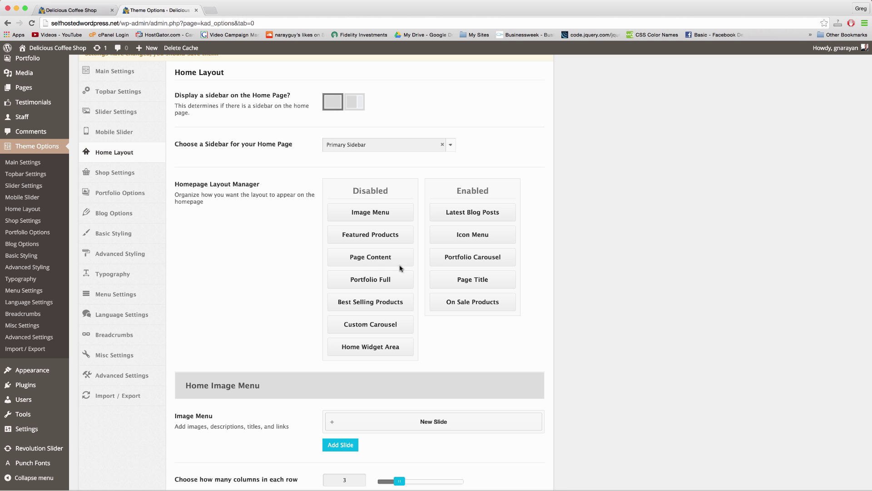
drag(484, 279, 381, 231)
scroll(752, 275, down, 4)
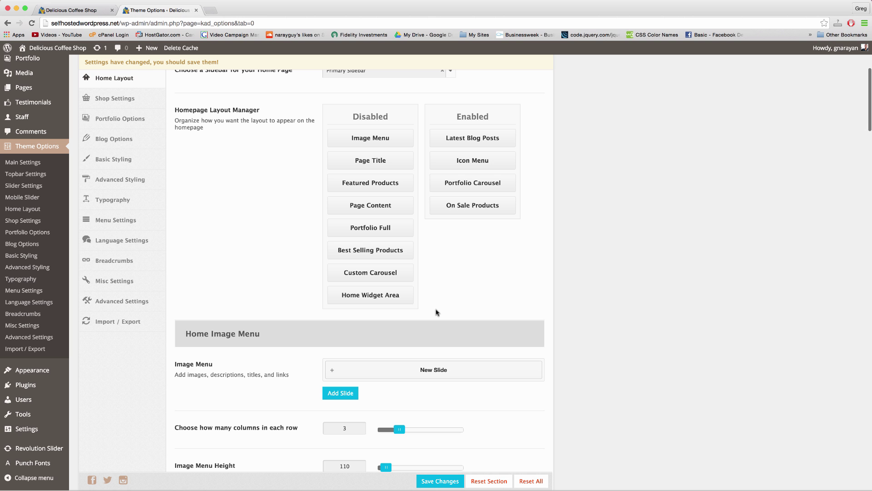
scroll(459, 169, up, 5)
drag(479, 248, 473, 294)
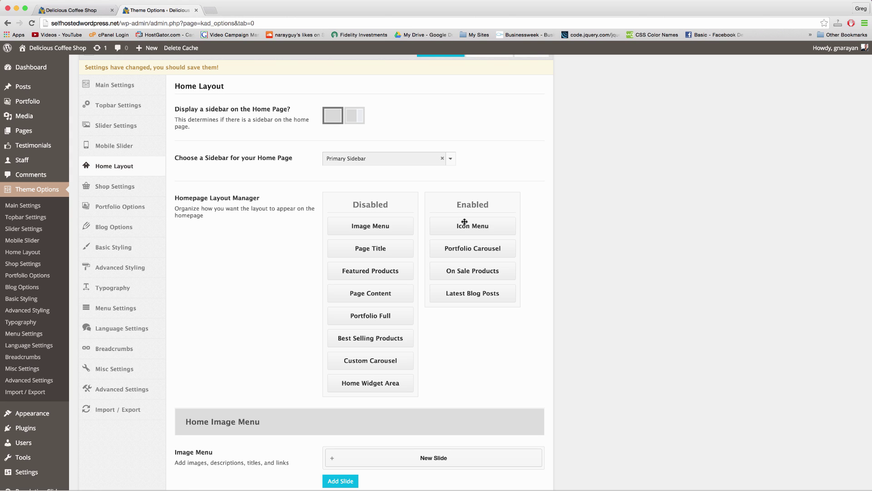
drag(470, 275, 468, 254)
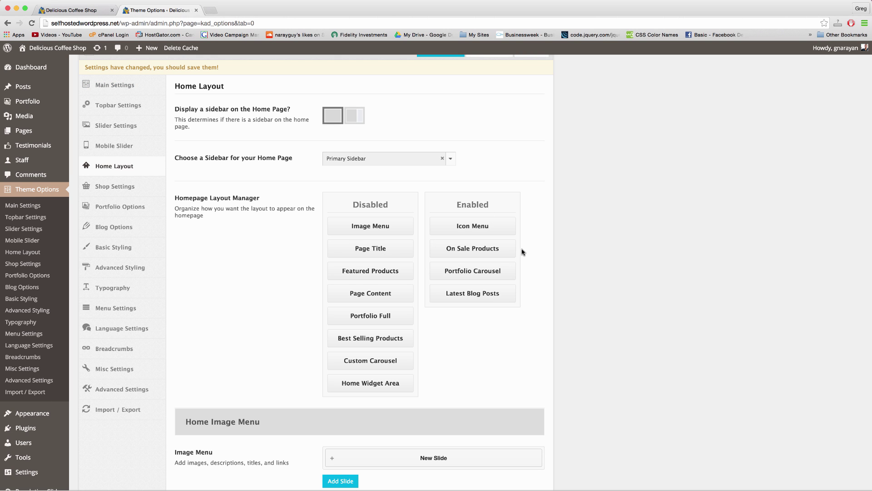
Save the home layout changes and open the site's front page in a new tab.
scroll(522, 253, down, 5)
scroll(522, 308, down, 2)
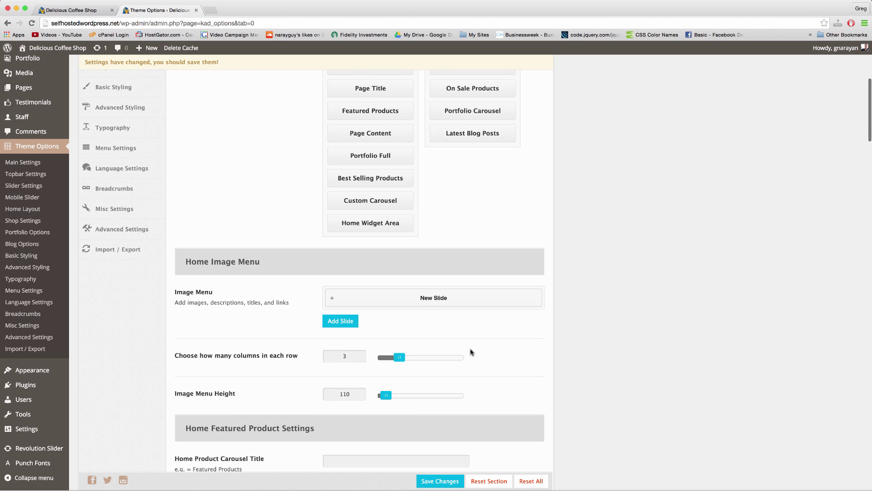
click(450, 481)
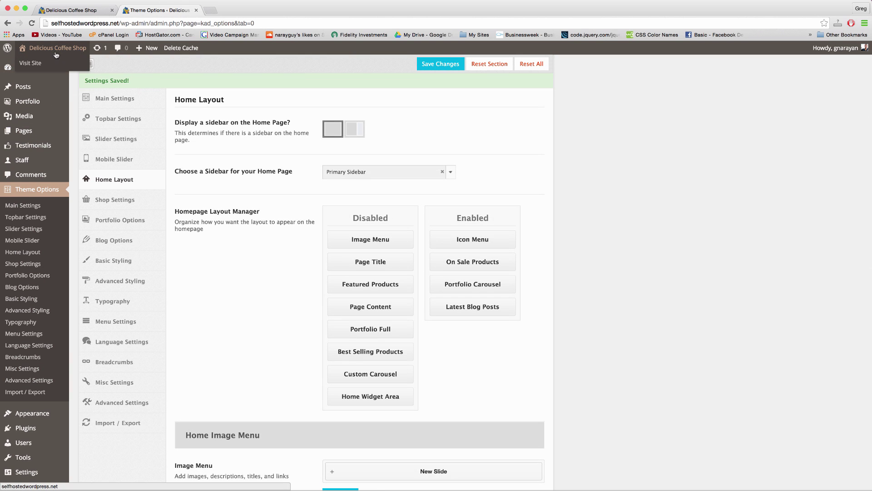
right_click(59, 48)
click(84, 51)
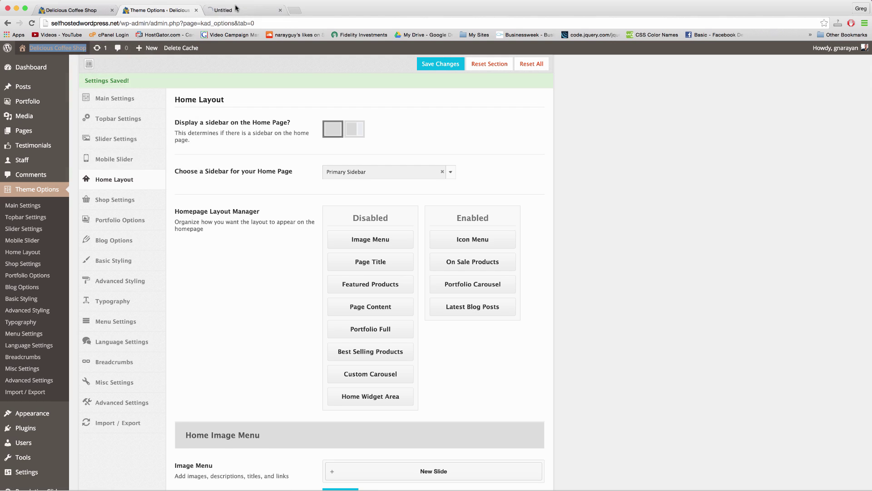
click(236, 9)
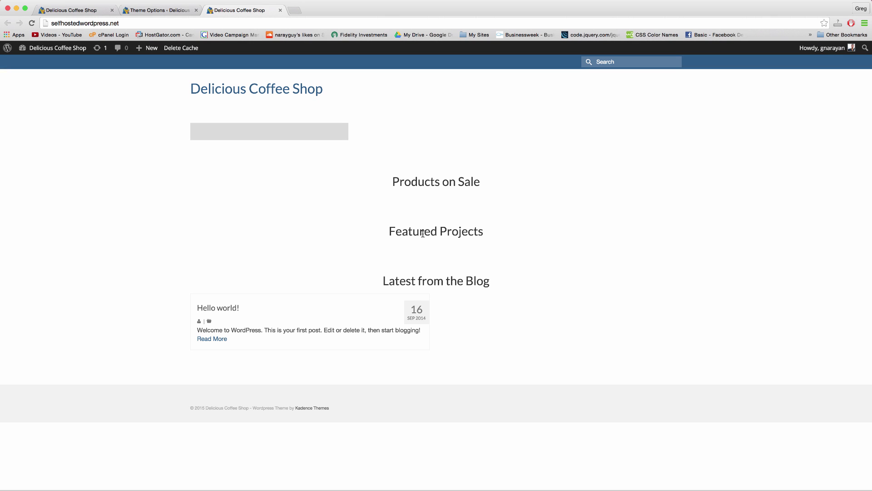
key(ctrl+shift+Tab)
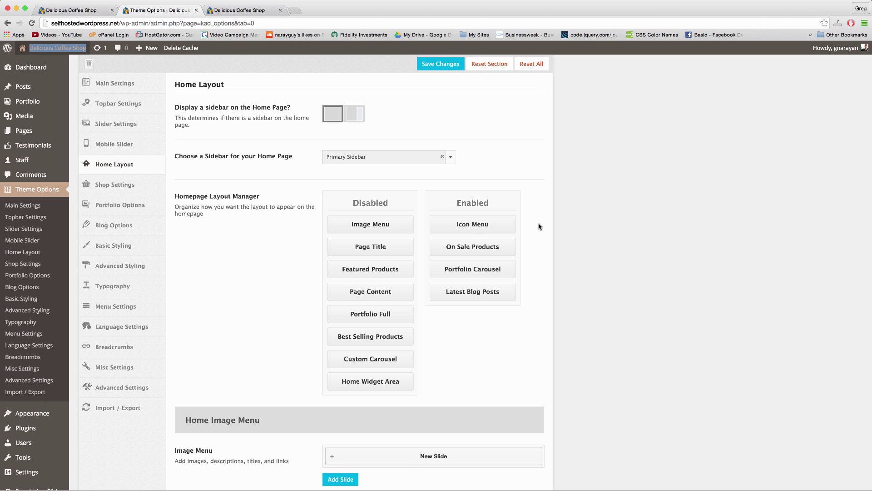
Scroll the Virtue Home Layout options down until the Home Icon Menu settings are visible.
scroll(585, 234, down, 7)
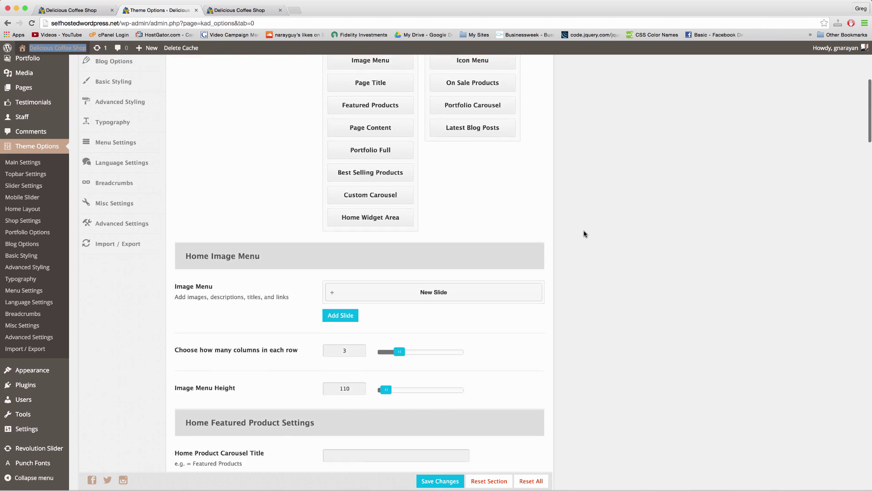
scroll(584, 234, down, 7)
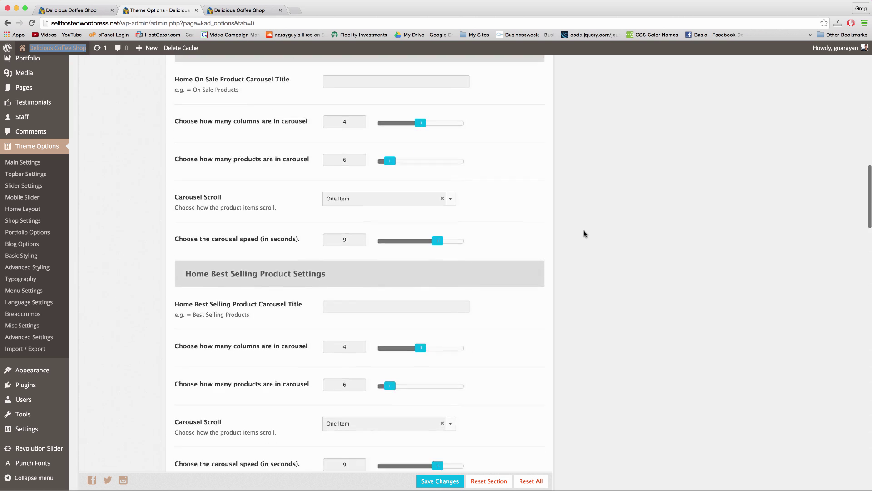
scroll(585, 234, up, 20)
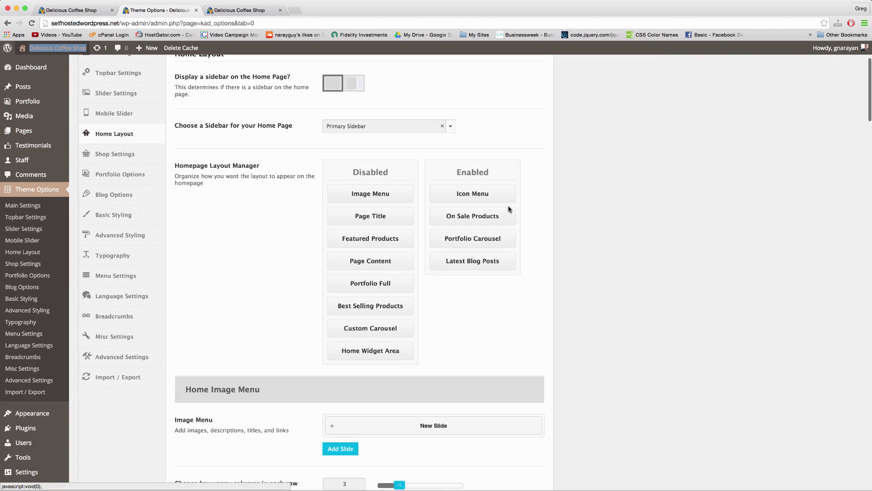
scroll(659, 236, down, 20)
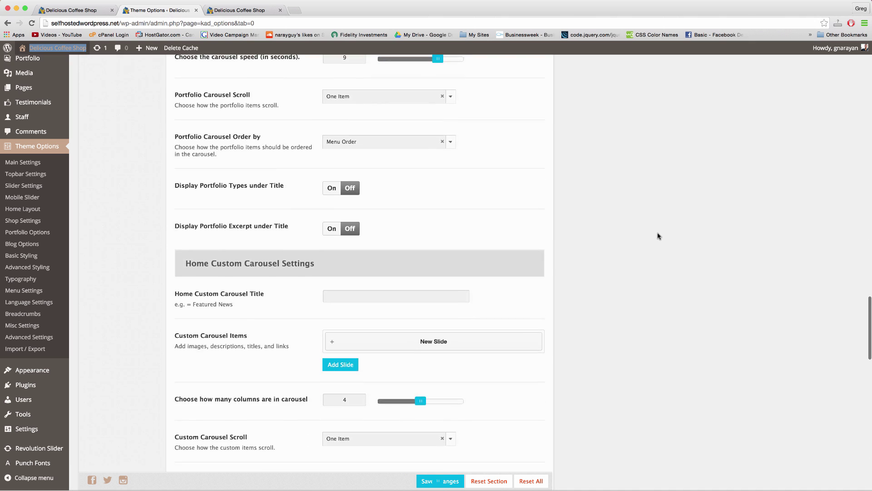
scroll(658, 236, down, 7)
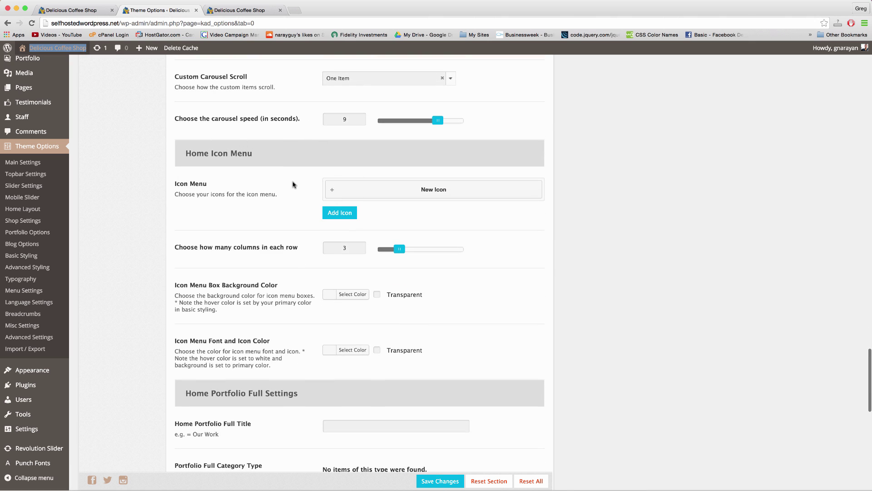
Expand the new icon item and choose icon-images as its icon.
click(436, 194)
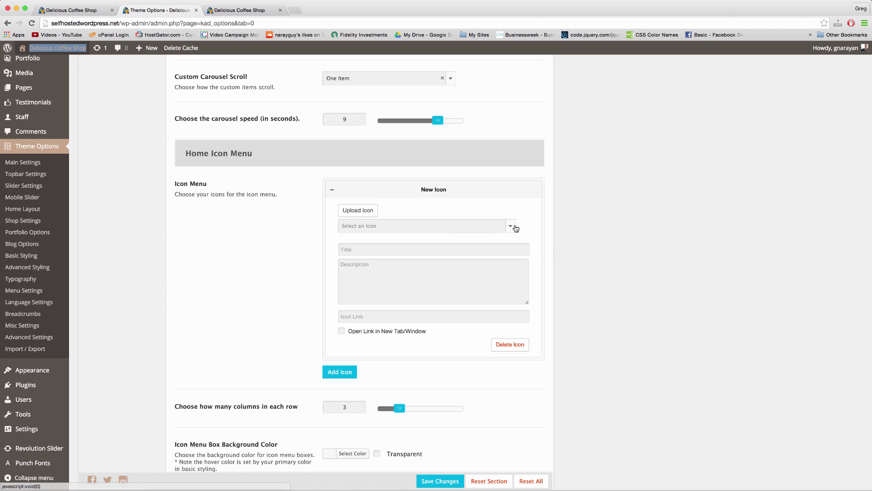
click(510, 226)
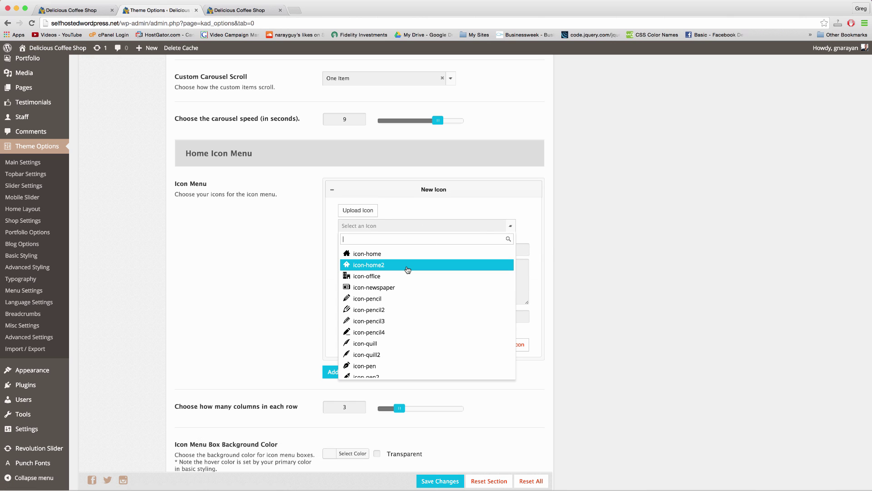
scroll(384, 299, down, 3)
scroll(384, 299, down, 5)
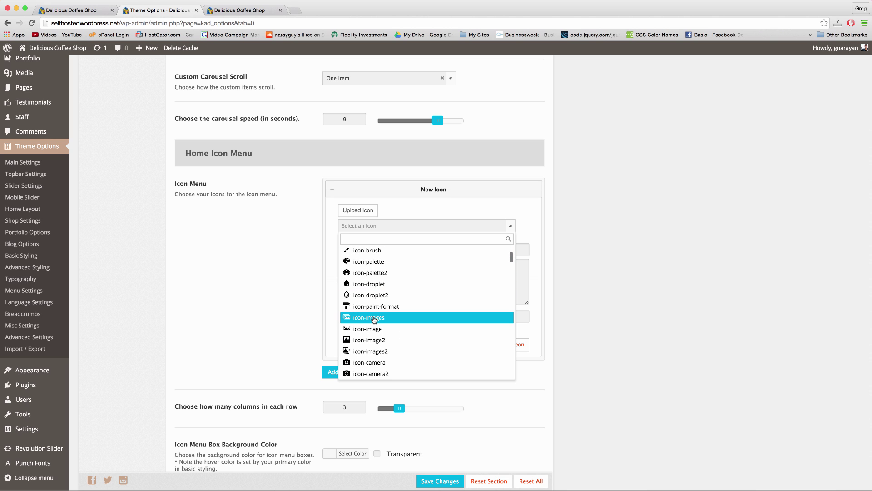
click(372, 320)
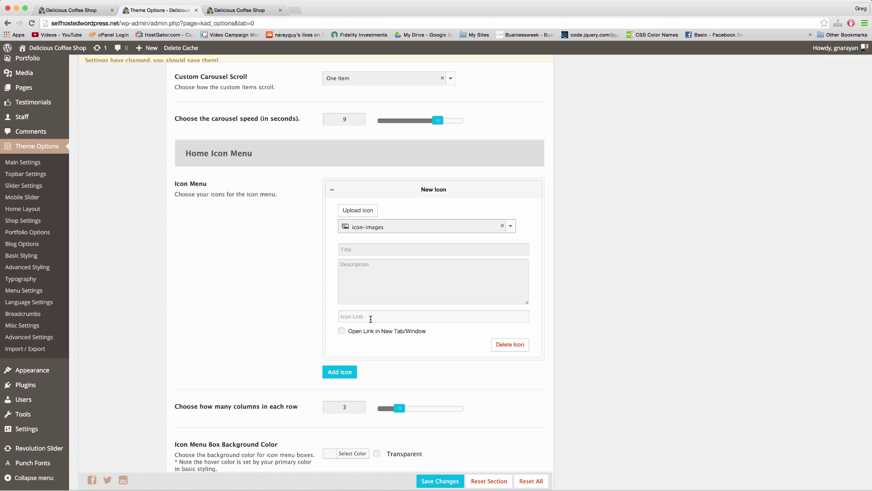
Title the item 'Coffee Photos', paste in its description, and collapse it.
click(365, 251)
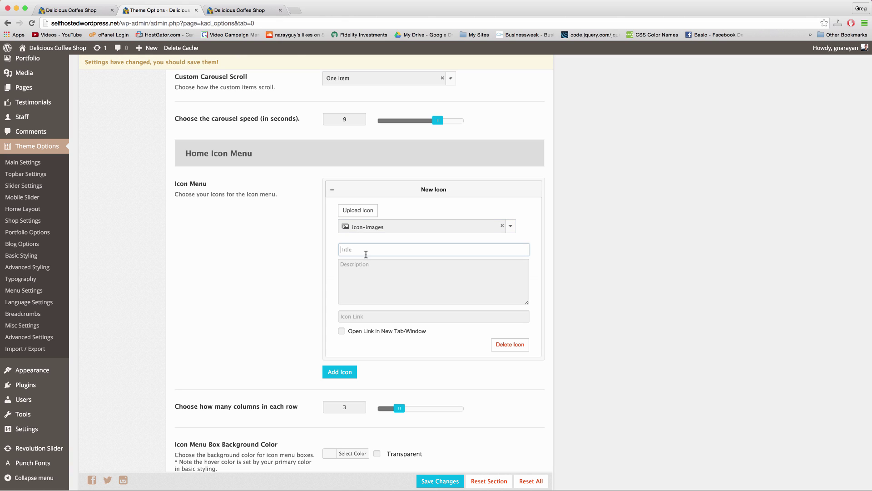
text(Coffee Photos)
click(464, 283)
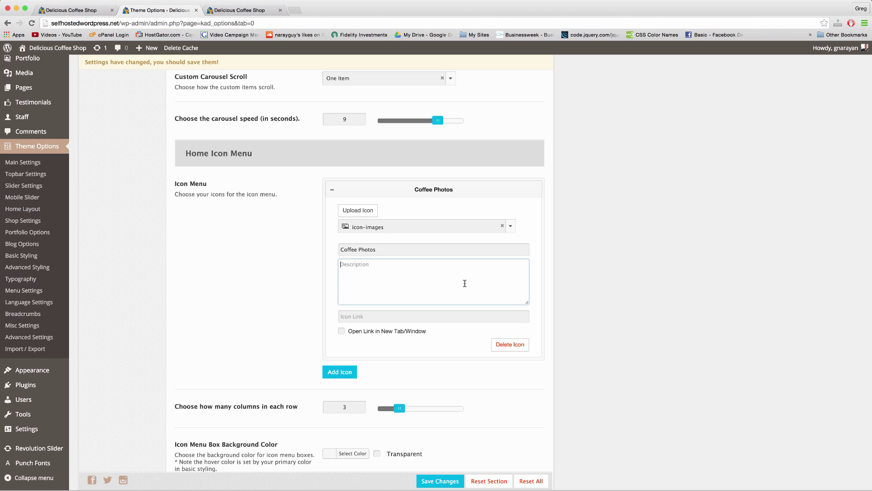
click(413, 252)
key(Tab)
text(A picture is worth 1000 words. But we've add a few of our own from past journeys.)
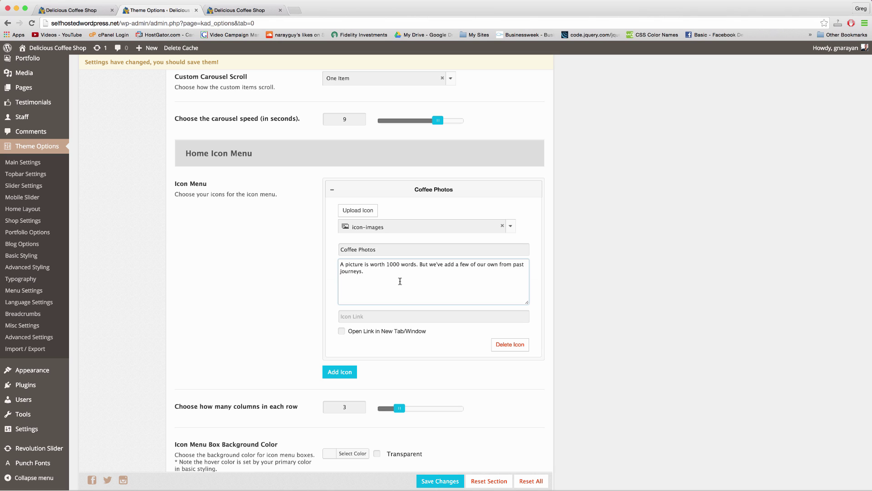
click(393, 316)
click(393, 278)
click(356, 317)
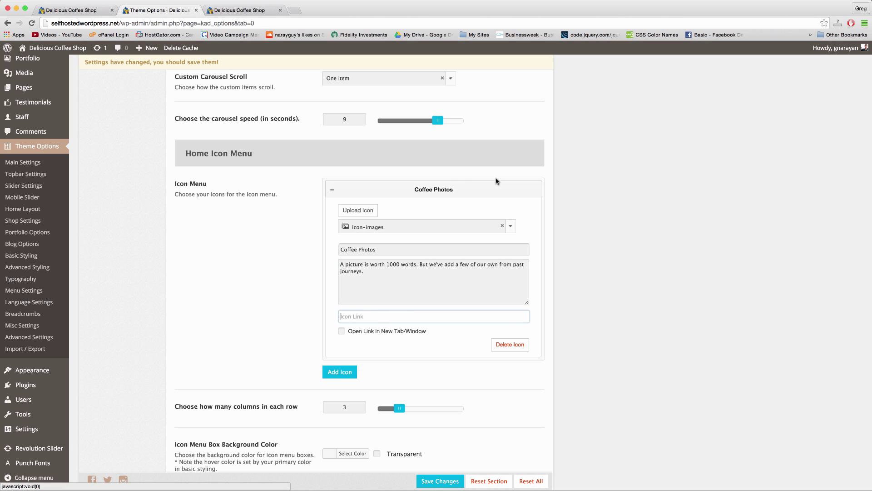
click(454, 188)
Add another icon item and give the Read Our Yelp Reviews box the icon-yelp icon.
click(340, 211)
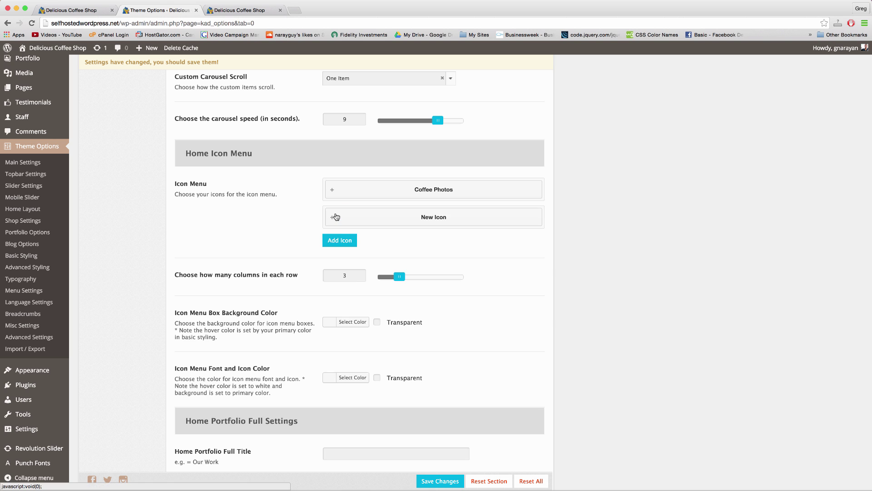
click(439, 216)
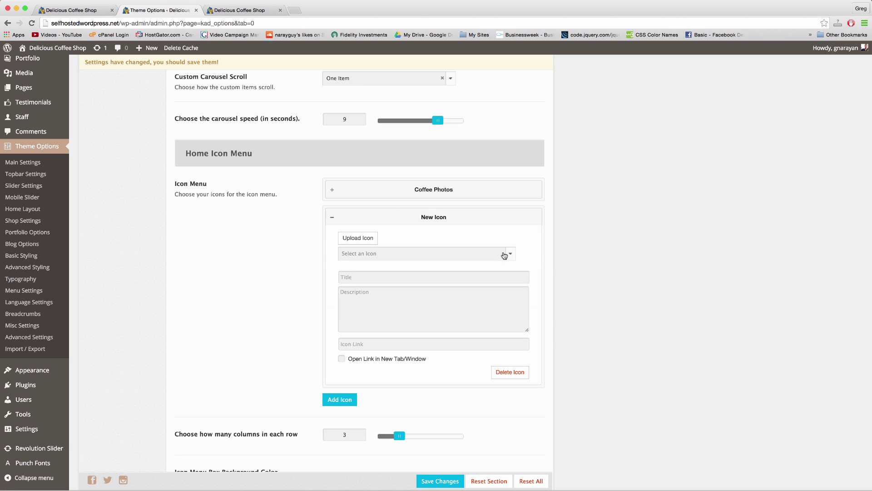
click(86, 10)
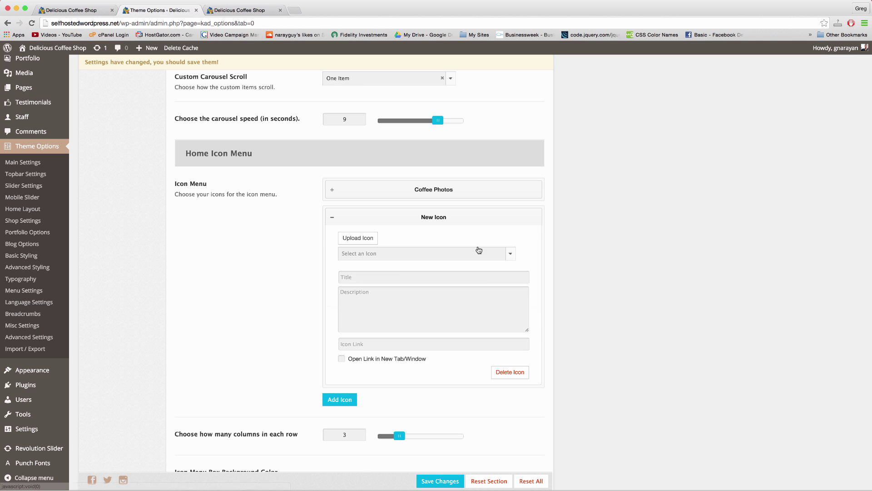
click(467, 281)
scroll(454, 329, down, 2)
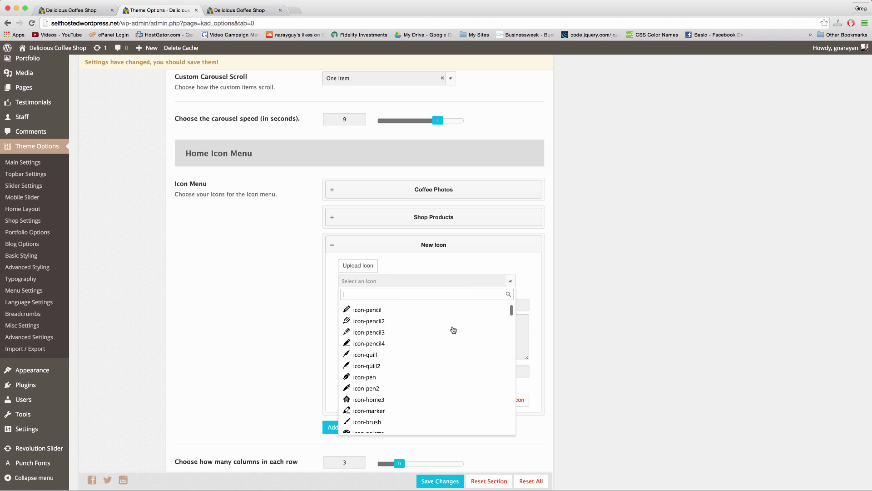
scroll(453, 330, down, 10)
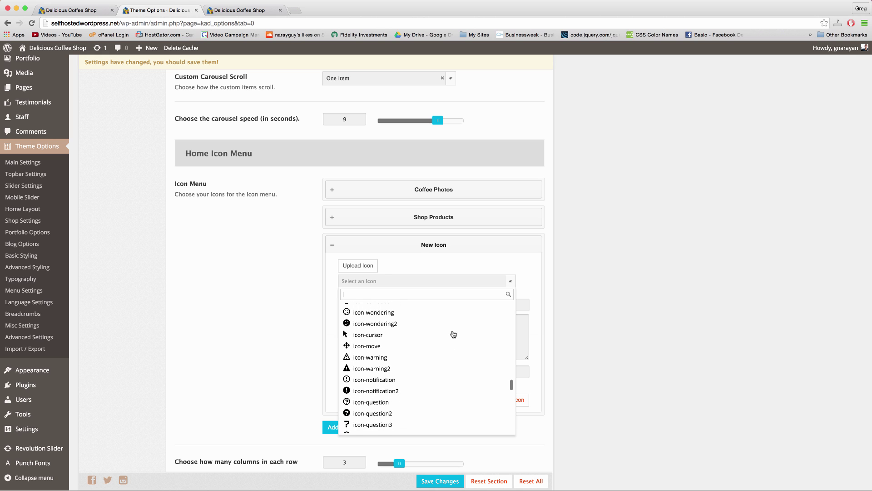
scroll(432, 406, down, 3)
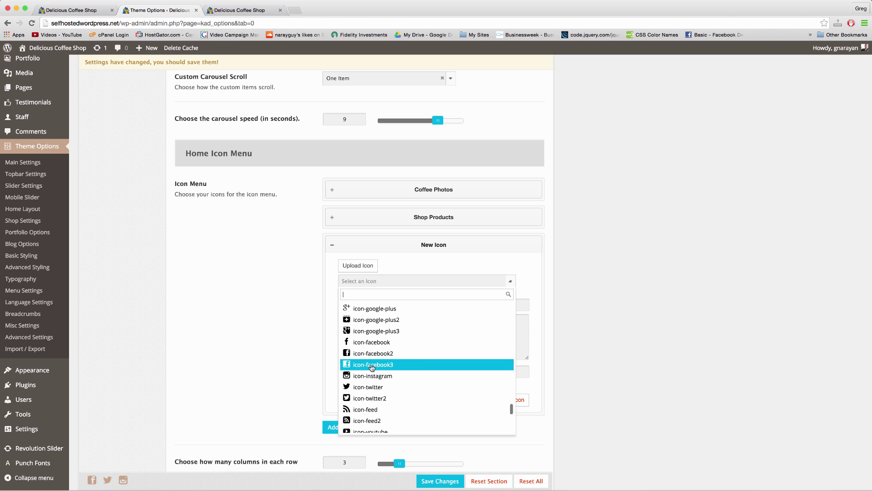
scroll(369, 377, down, 1)
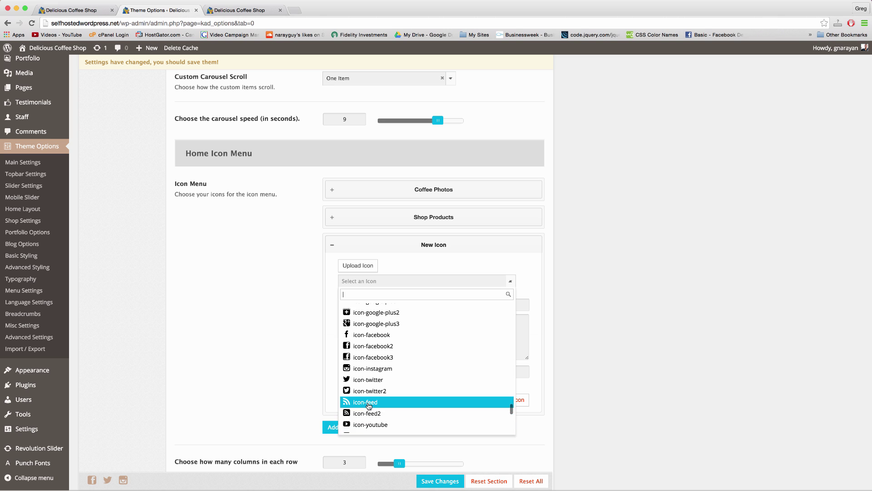
scroll(370, 402, down, 5)
scroll(372, 397, down, 1)
scroll(373, 398, down, 3)
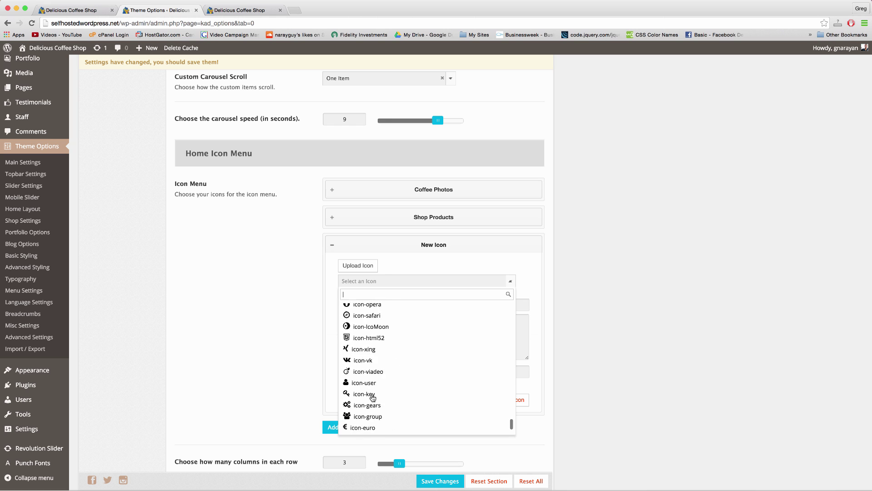
scroll(372, 398, down, 5)
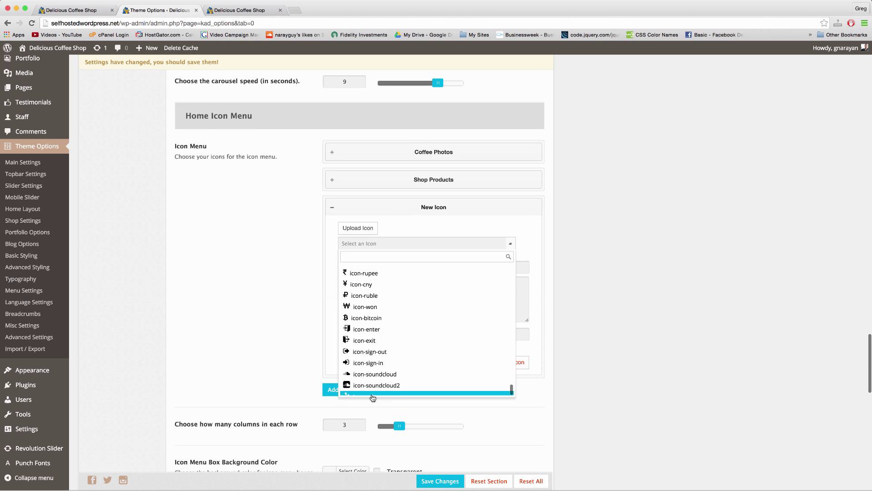
scroll(373, 373, down, 1)
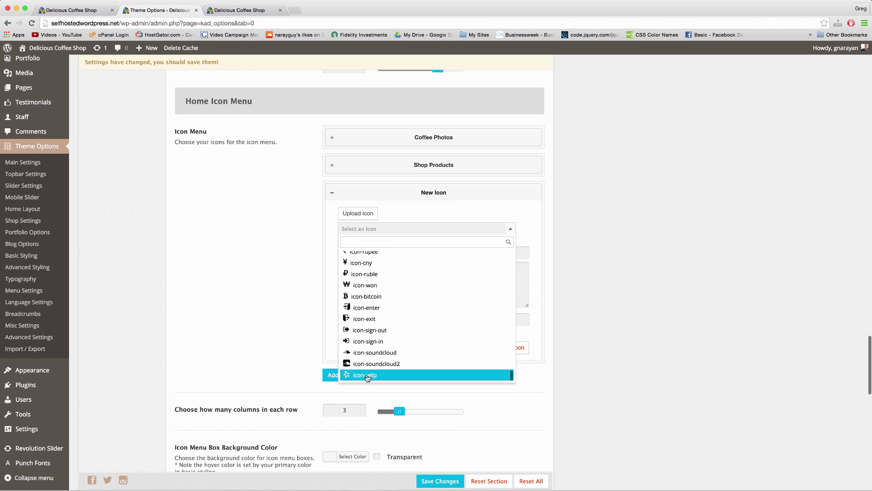
click(367, 375)
click(364, 192)
Add a We're Going Green icon-leaf box with its coffee-practices description, then save the menu.
click(340, 216)
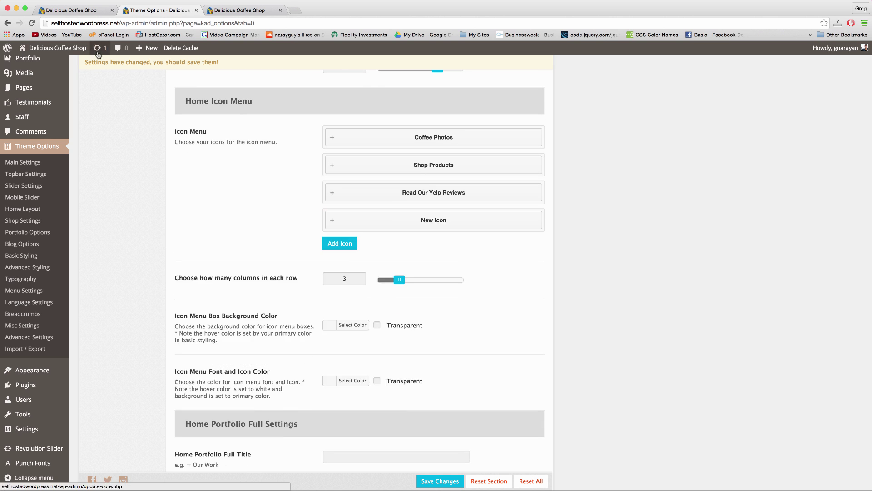
click(73, 10)
click(182, 10)
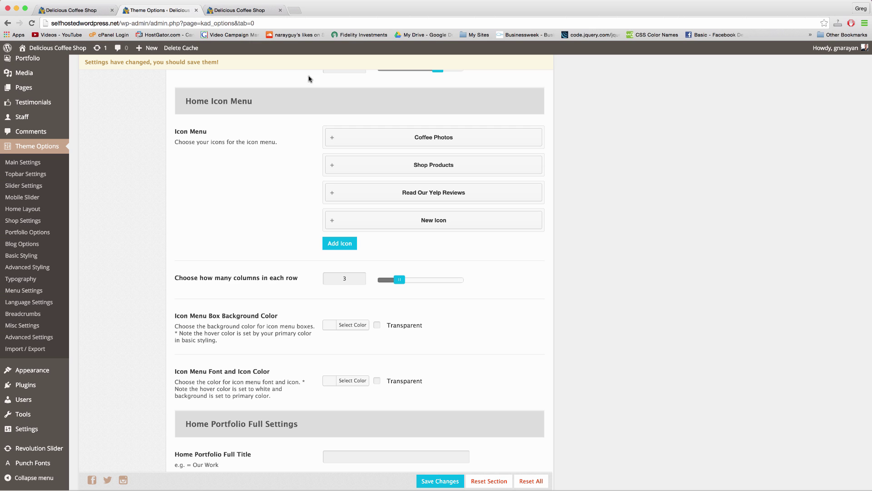
click(429, 221)
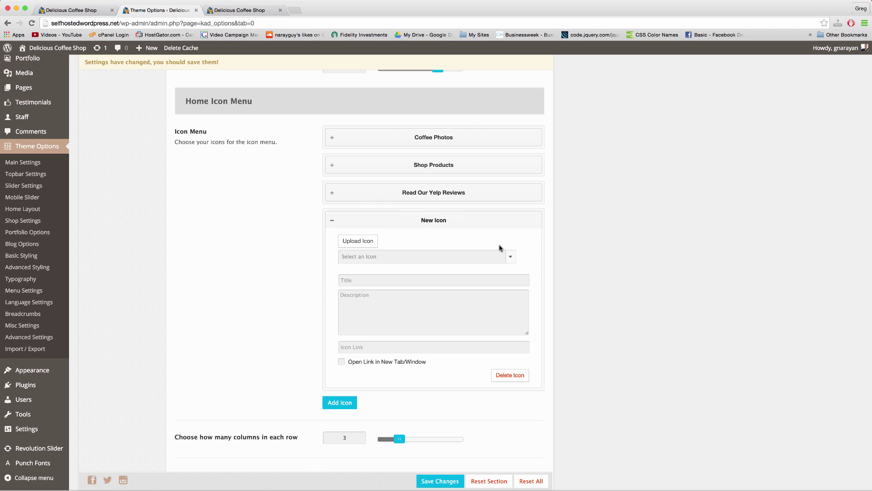
click(510, 256)
scroll(399, 327, down, 5)
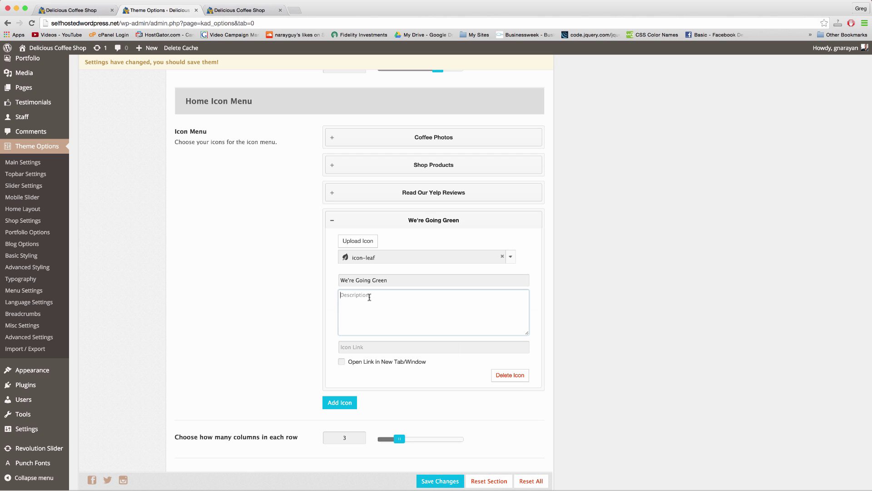
text(fee blog and discover how we're improving global coffee practices.)
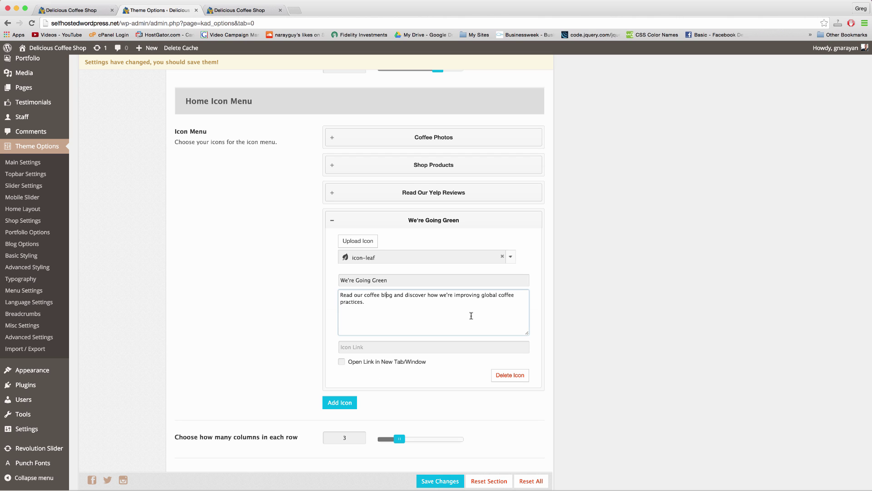
scroll(476, 311, down, 3)
scroll(473, 263, down, 1)
scroll(387, 236, down, 1)
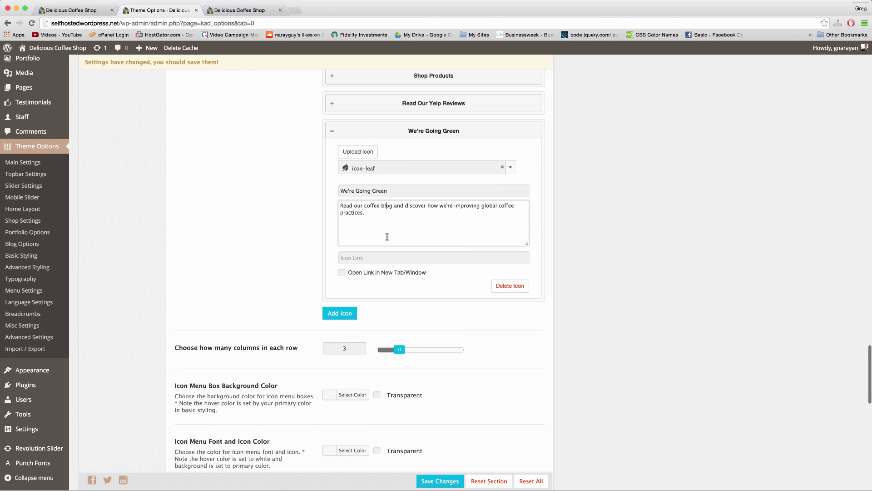
click(422, 129)
click(447, 478)
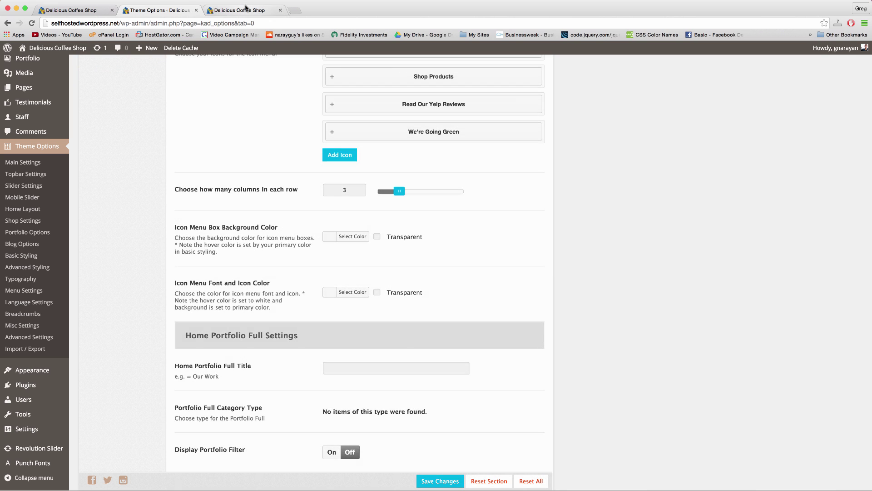
click(245, 8)
After reloading the front page, set the icon menu to 4 columns with transparent boxes and save.
click(257, 25)
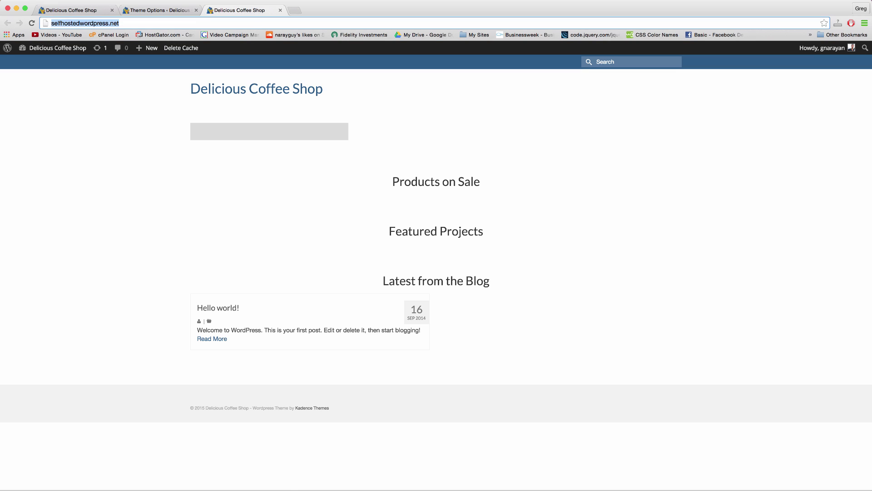
key(Return)
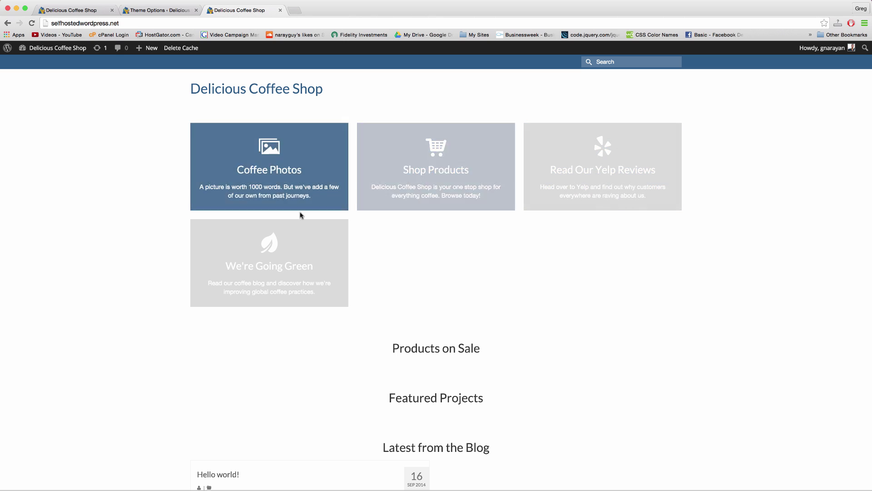
click(157, 9)
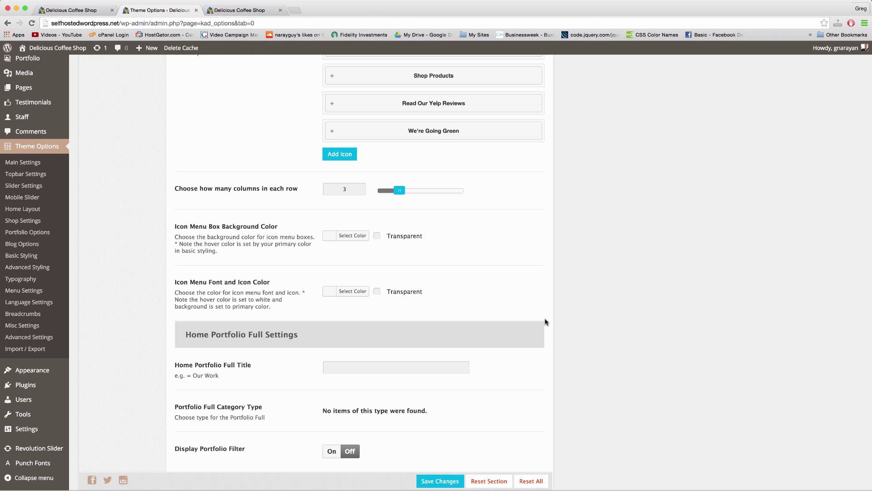
scroll(563, 272, up, 2)
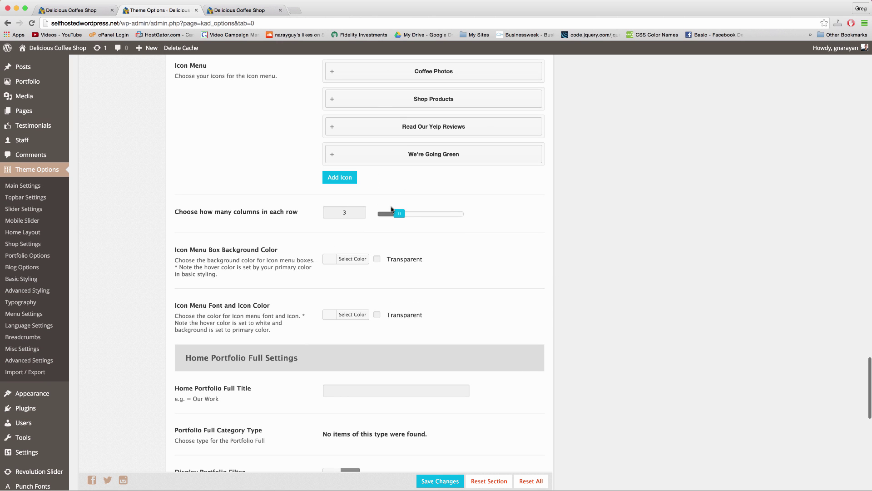
drag(404, 216, 419, 216)
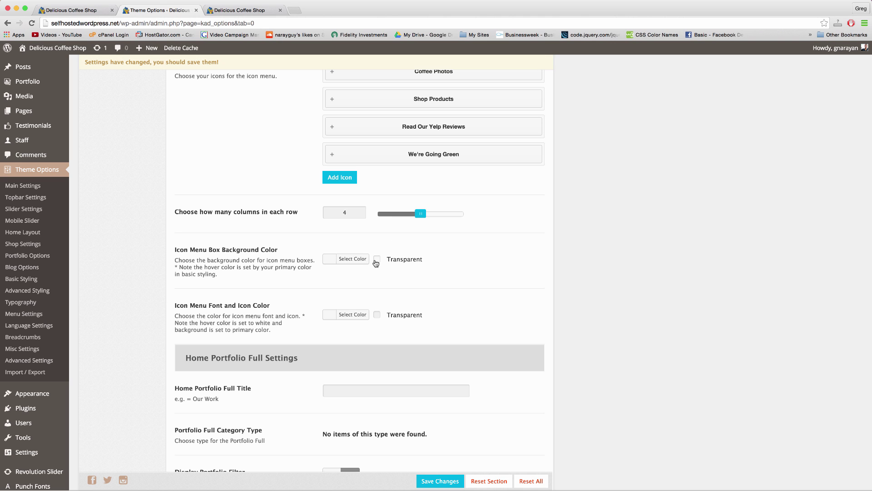
scroll(495, 323, up, 3)
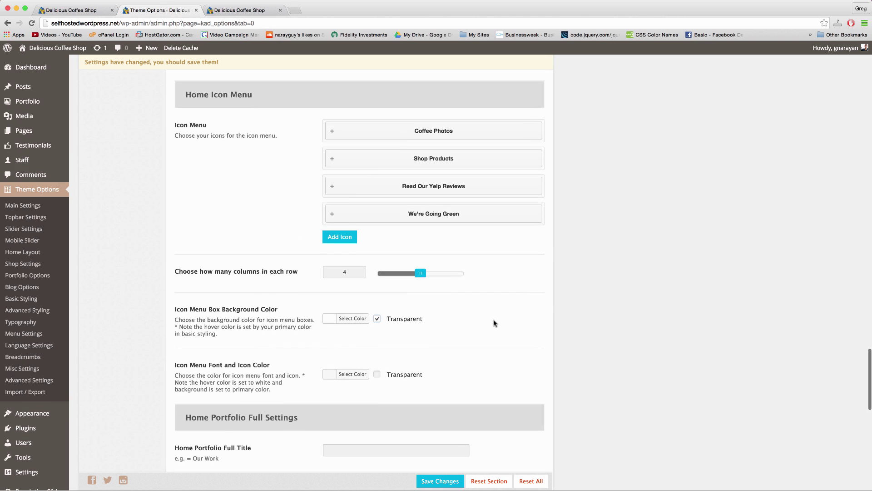
scroll(494, 322, down, 4)
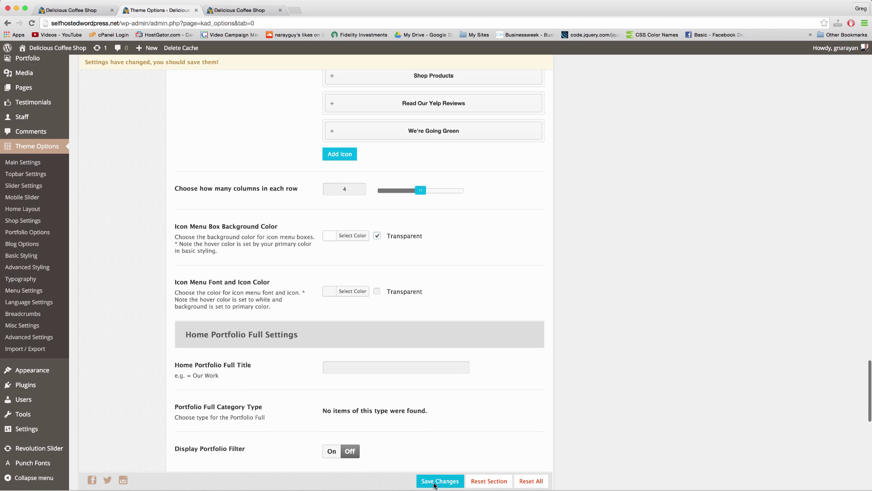
click(435, 481)
Check the layout on the site, then set icon menu font and icon colour to black #000000 and save.
click(234, 10)
click(236, 26)
key(Return)
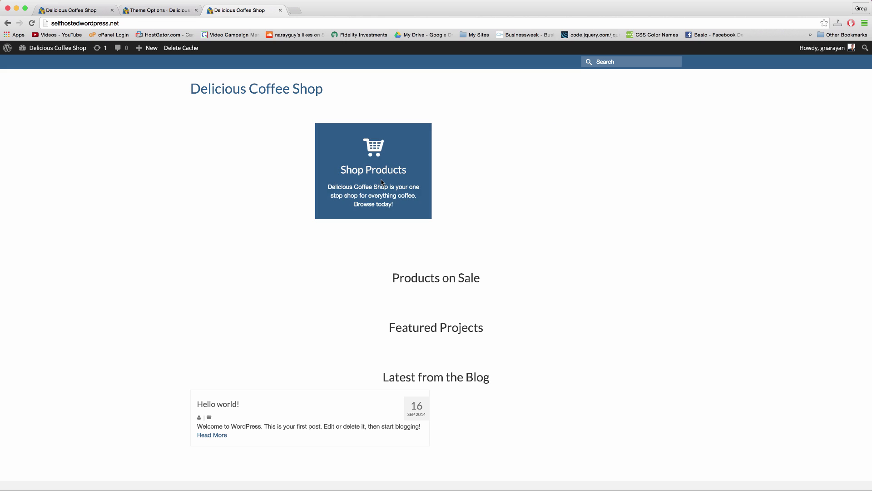
click(158, 11)
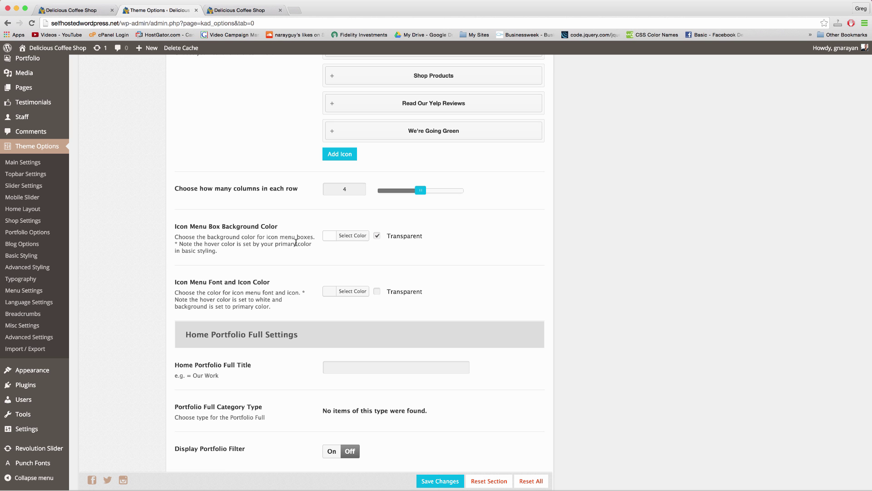
scroll(297, 241, down, 1)
click(342, 265)
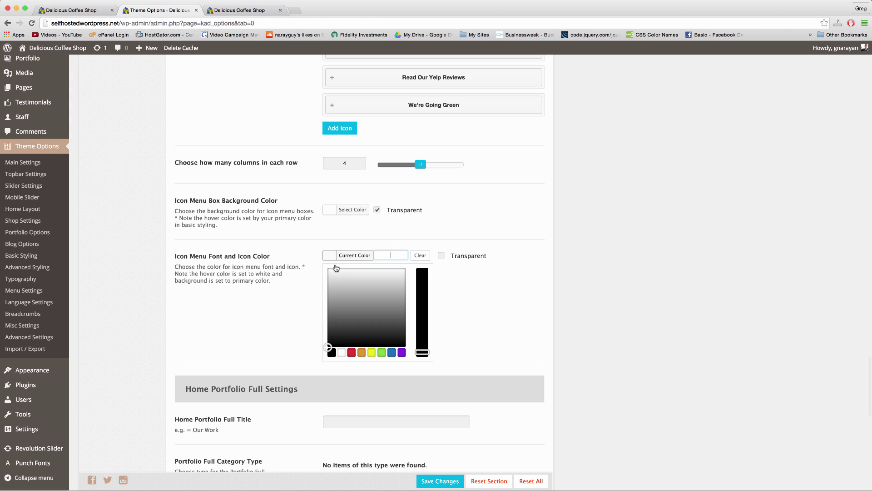
click(333, 353)
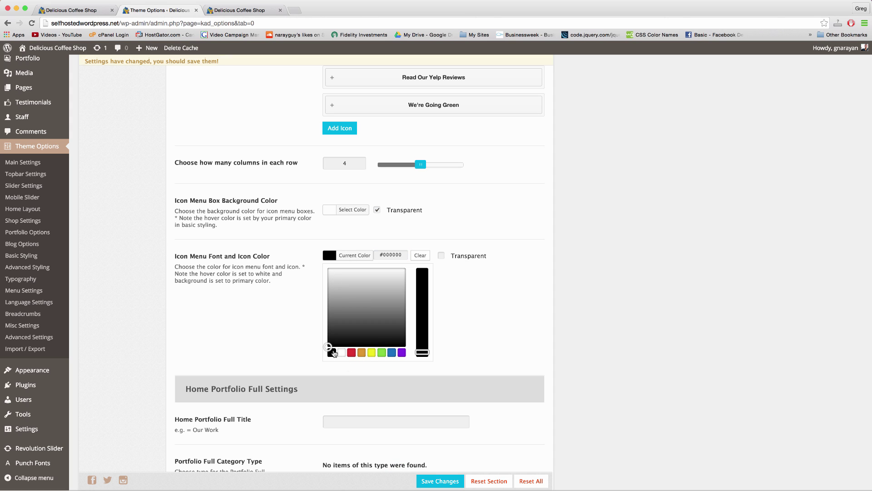
click(437, 481)
Reload the front page and review the four icon boxes with black icons.
click(231, 10)
click(237, 23)
key(Return)
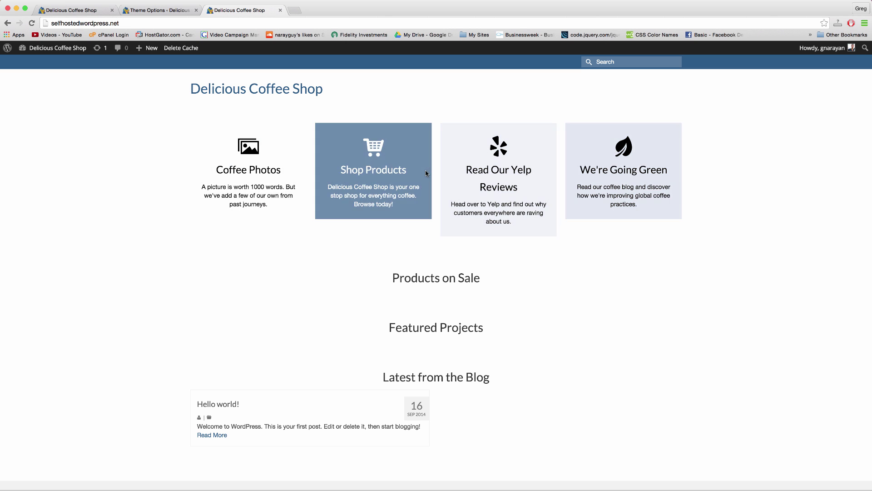
scroll(646, 294, down, 2)
scroll(646, 295, up, 2)
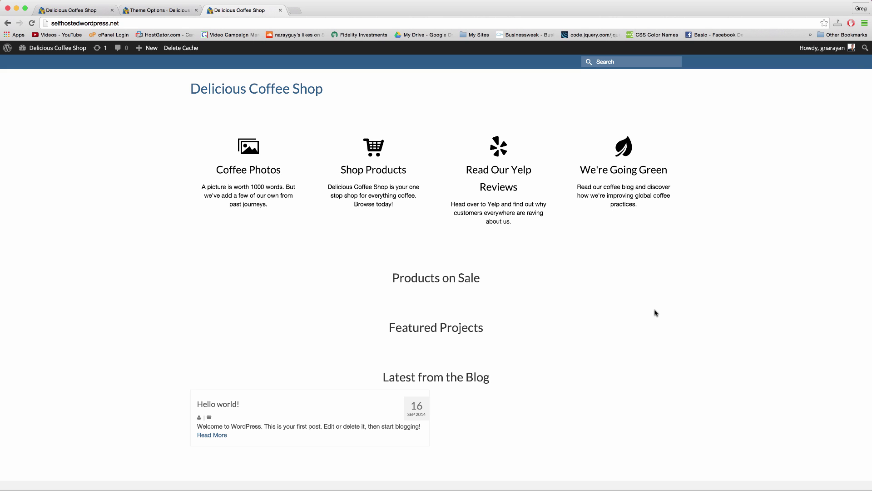
In a new tab, search Google for 'coffee photos' and show the image results.
click(295, 9)
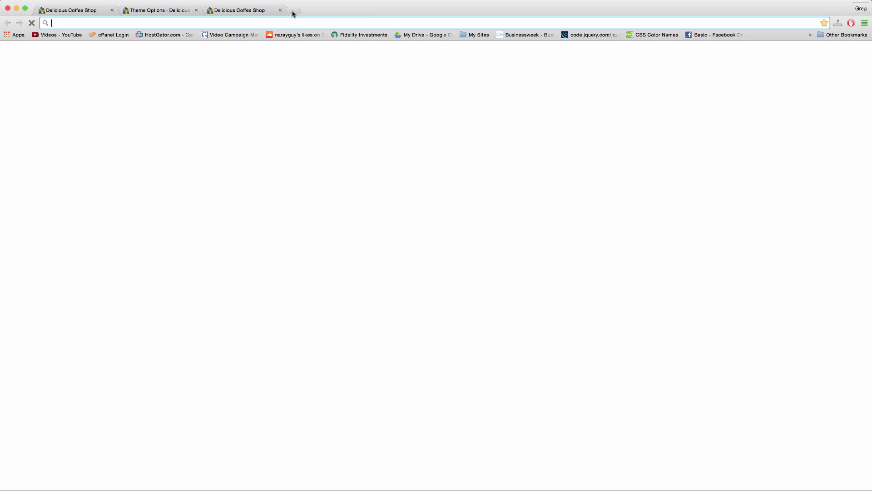
text(google)
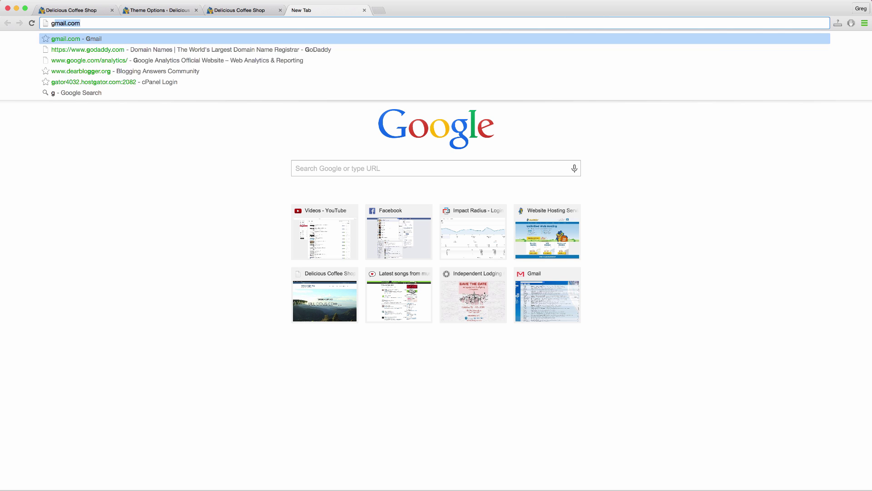
text(.com)
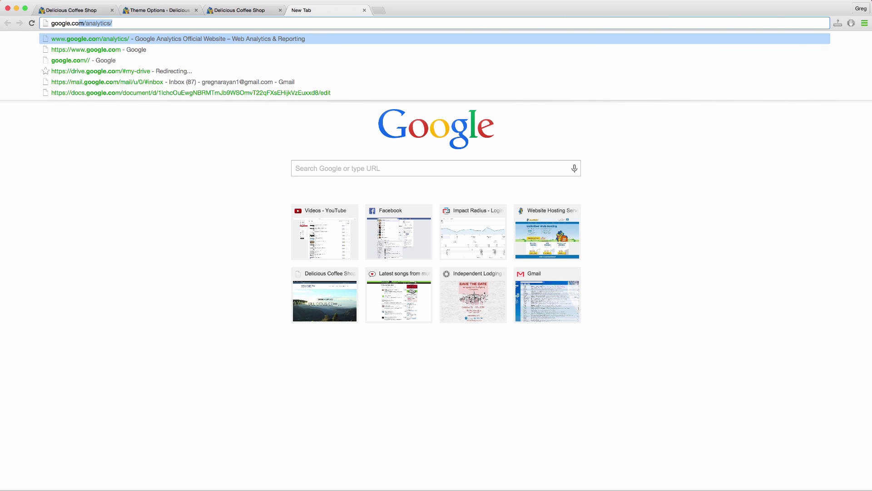
key(Return)
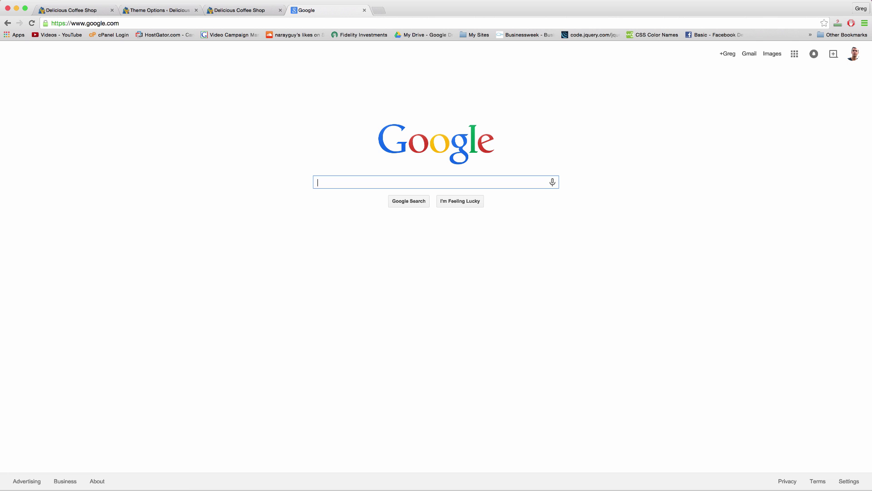
click(328, 23)
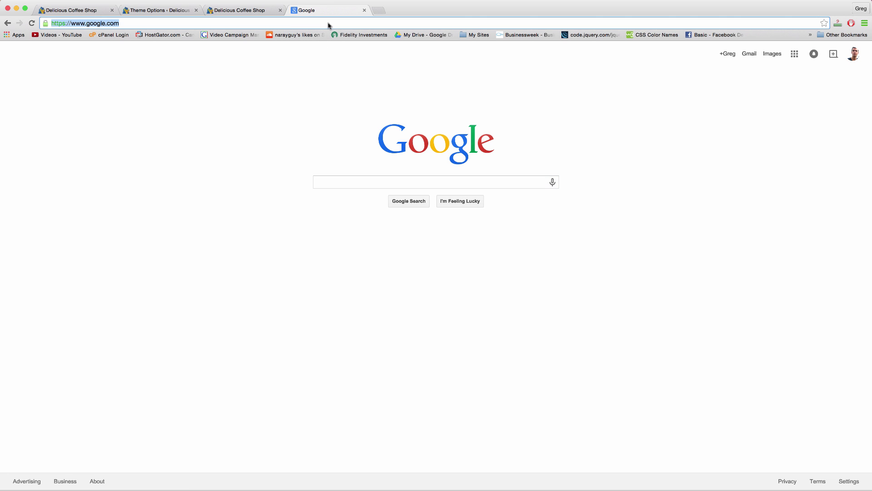
key(Return)
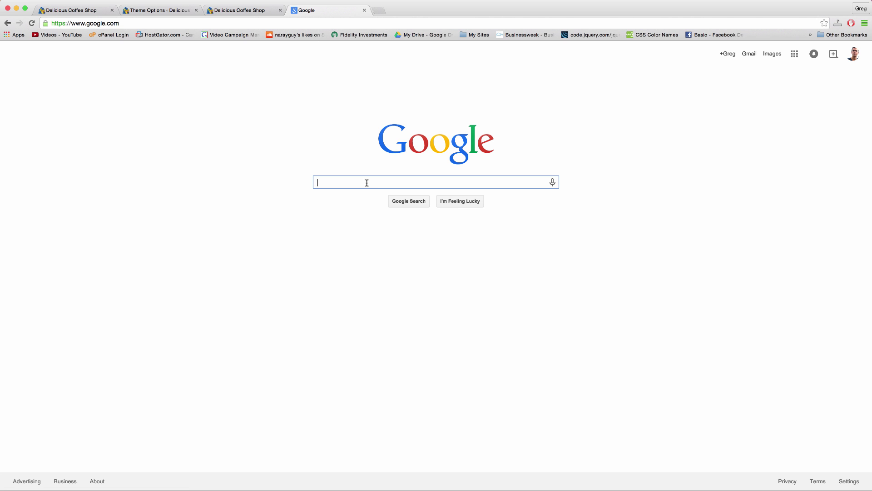
text(coffee)
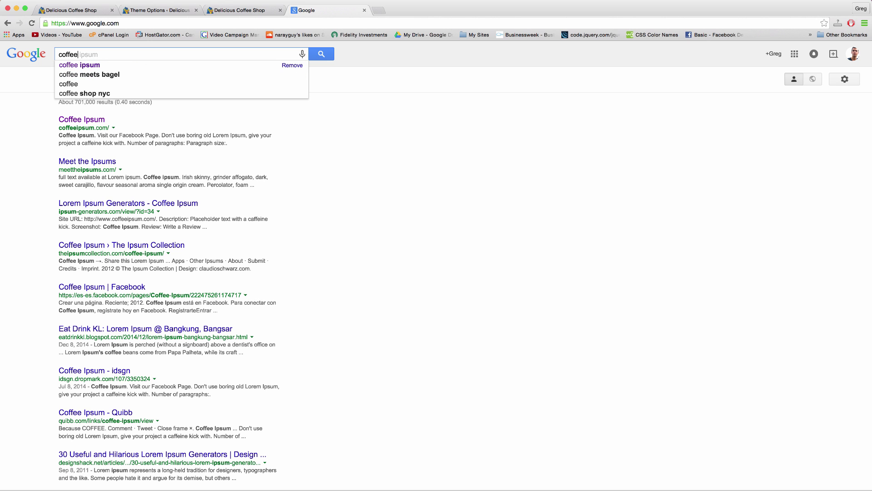
text( photos)
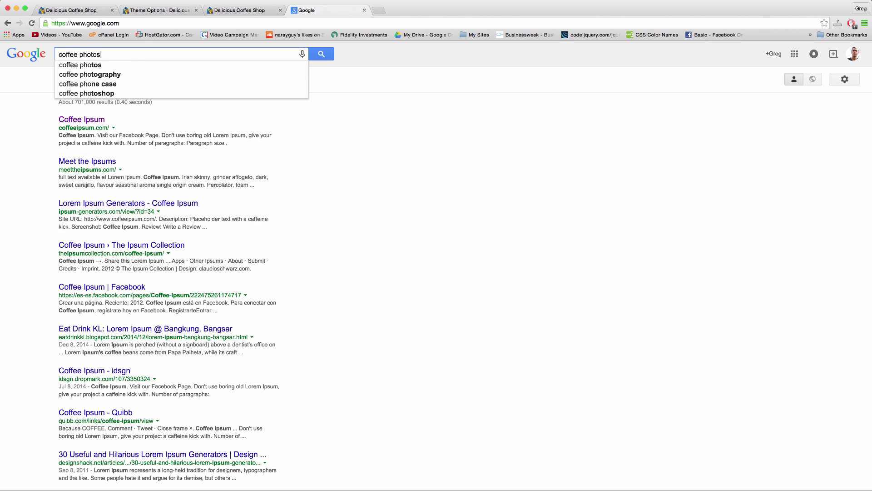
key(Return)
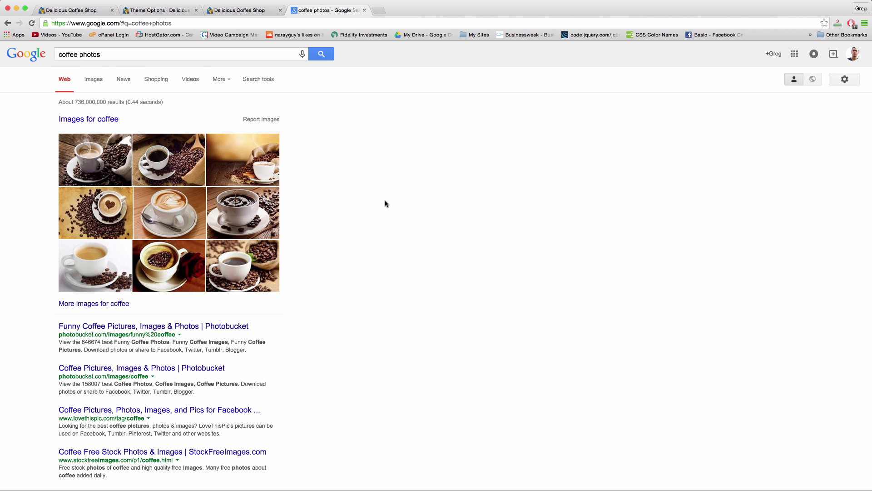
click(95, 85)
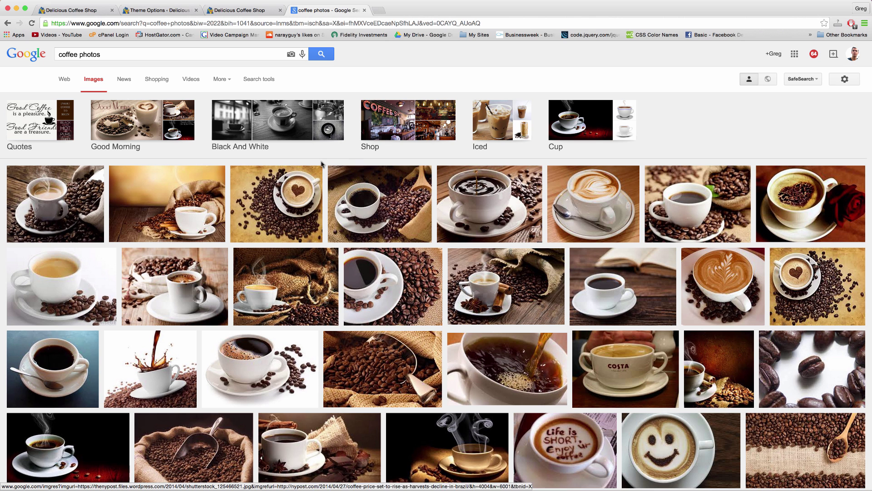
Filter the image results to Labeled for reuse and Large size.
click(257, 80)
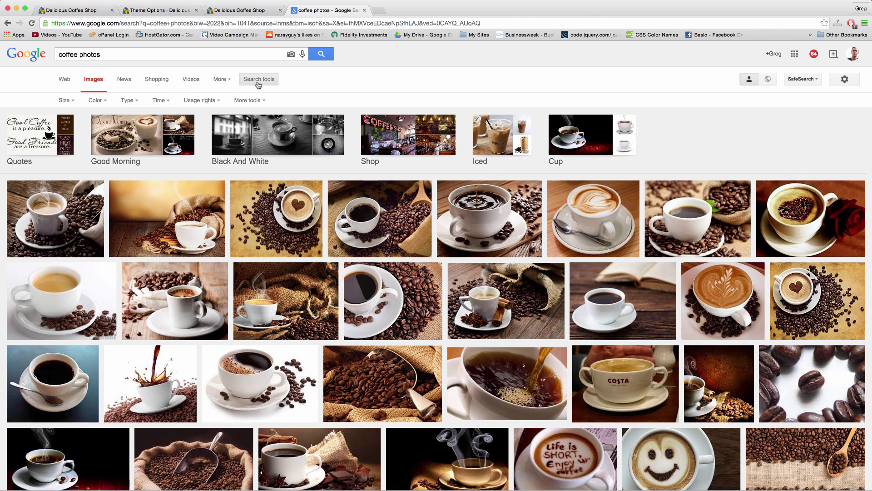
click(215, 100)
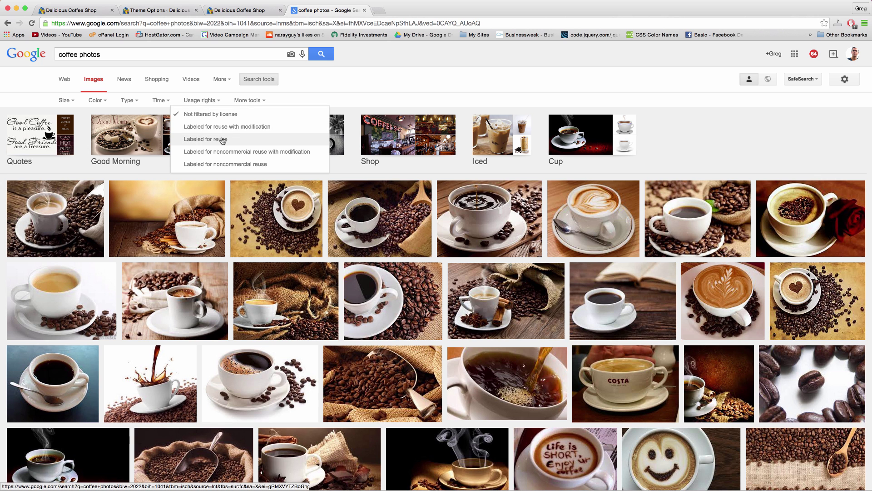
click(209, 142)
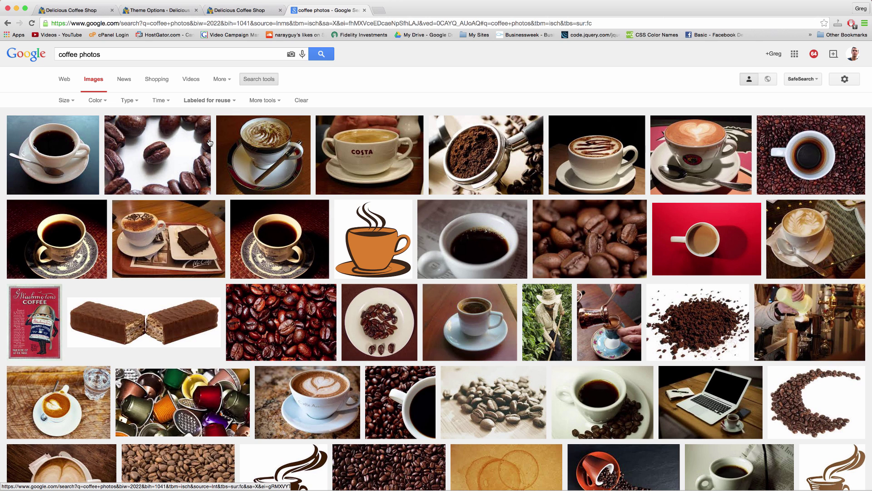
click(213, 100)
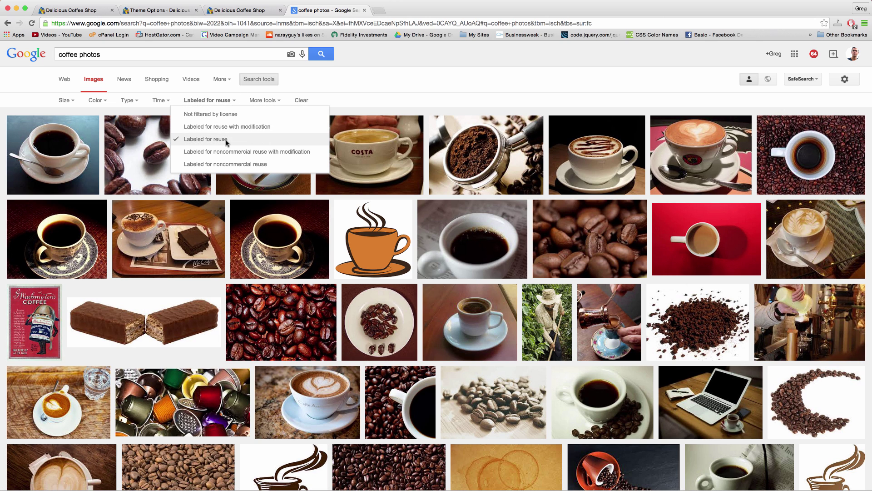
click(219, 102)
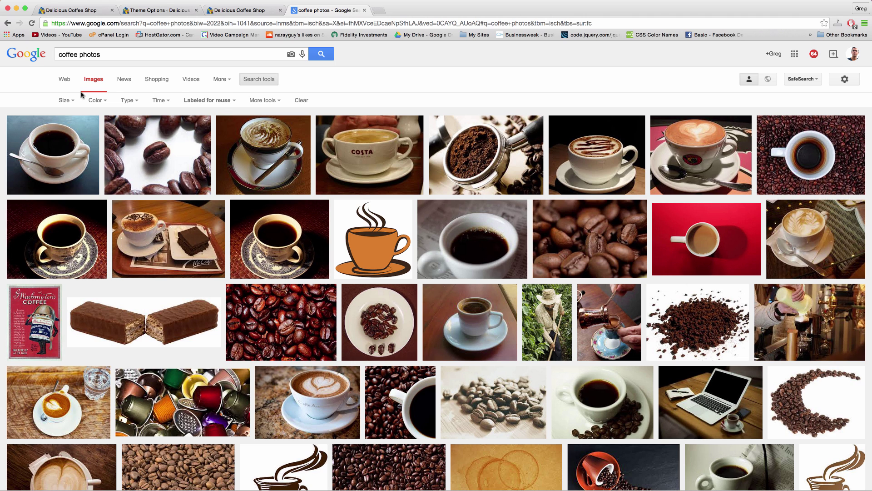
click(66, 100)
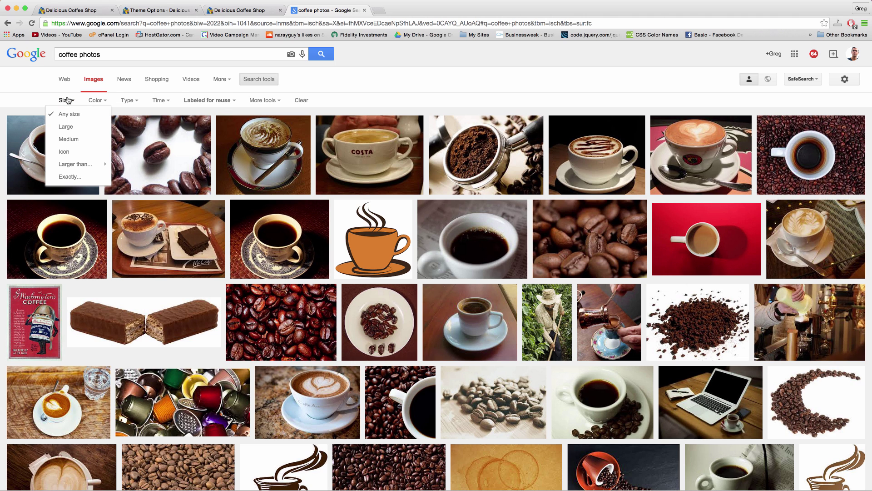
click(69, 131)
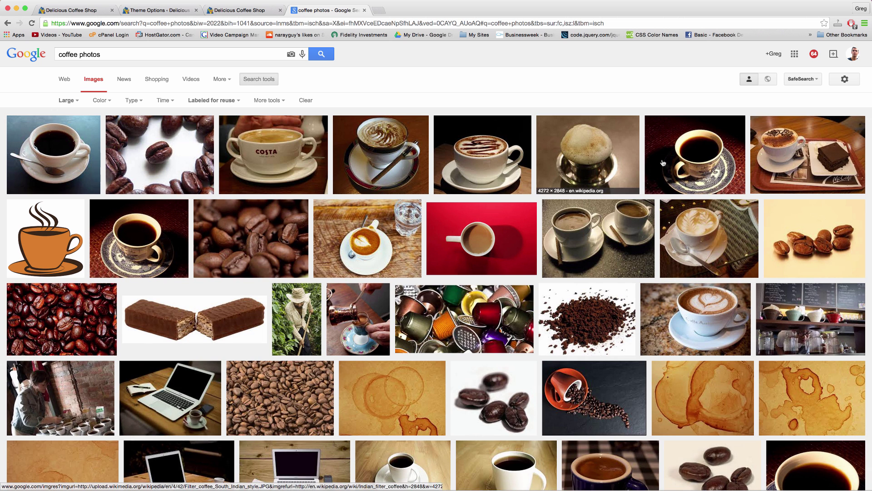
Preview several coffee images, then return to the Delicious Coffee Shop site tab.
click(53, 155)
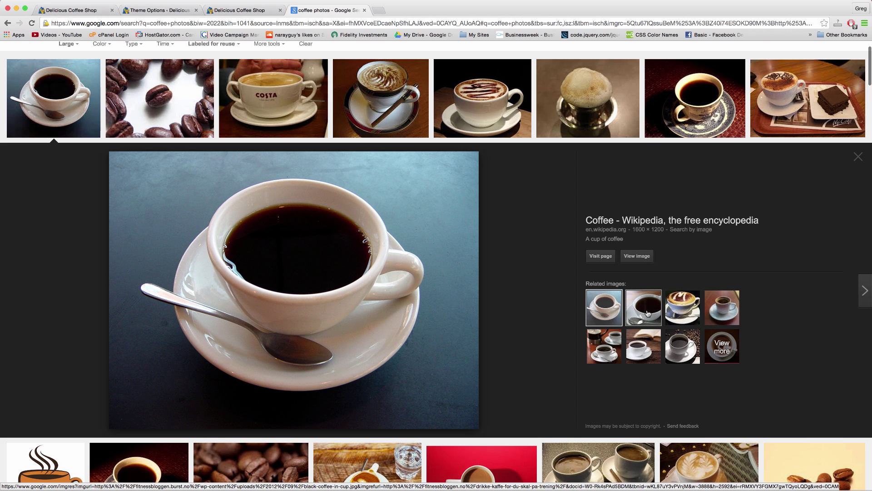
click(861, 292)
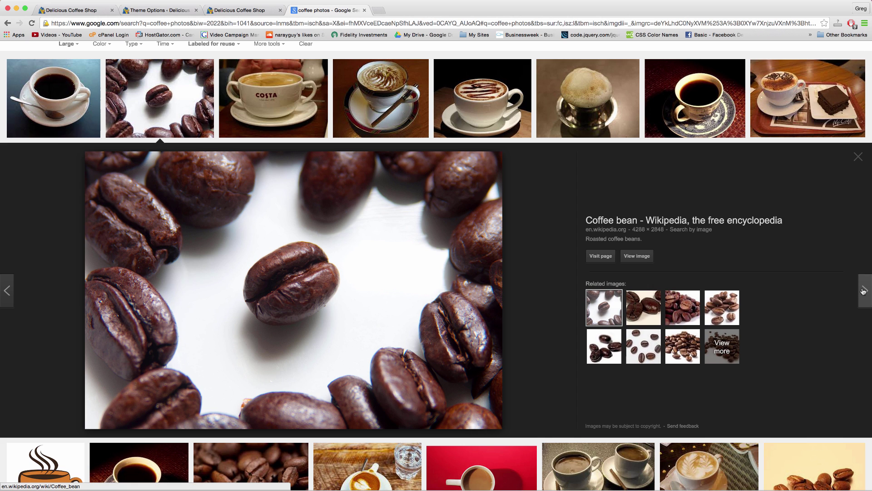
click(863, 292)
click(863, 292)
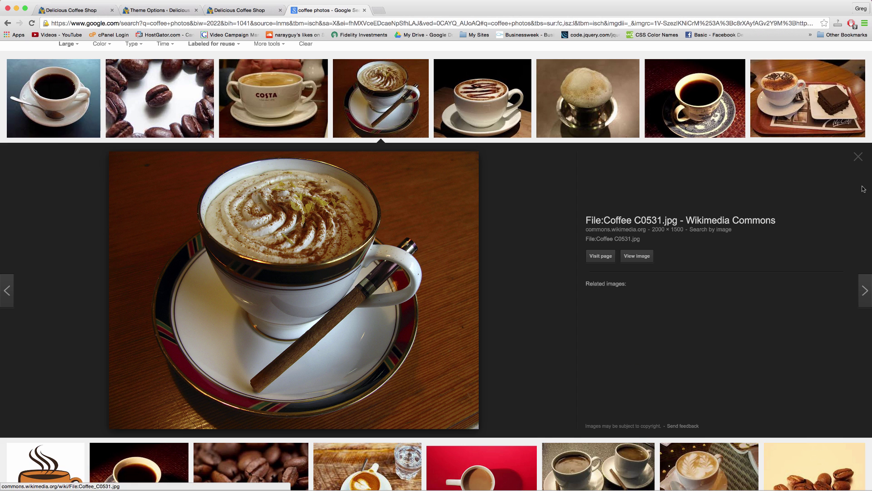
click(858, 157)
scroll(178, 134, up, 2)
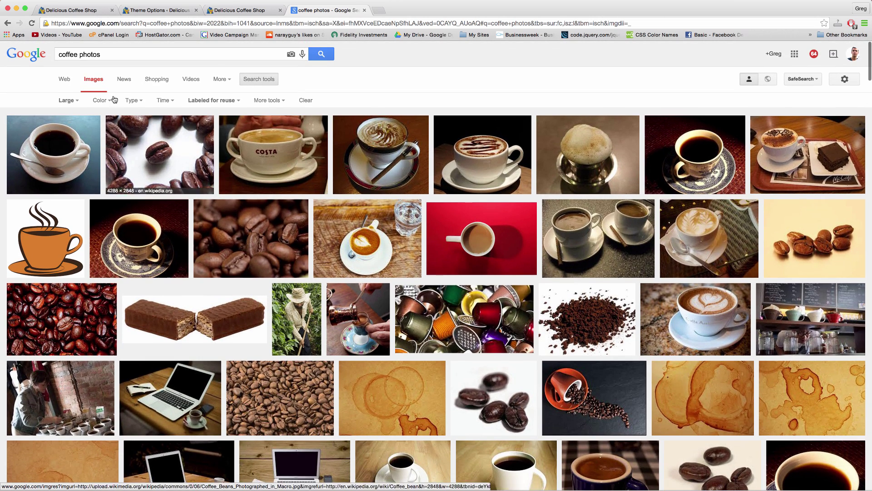
click(247, 11)
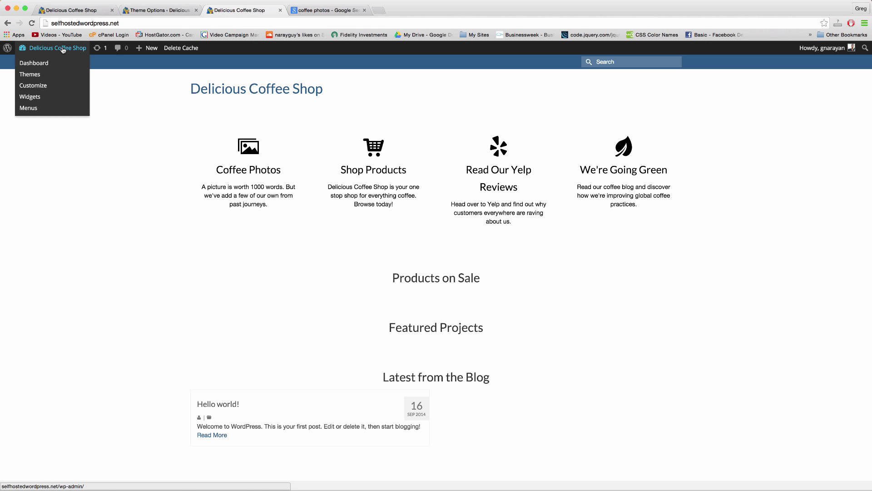
Through Media > Add New, select all images in the Delicious Coffee Shop Media folder and upload them.
click(175, 11)
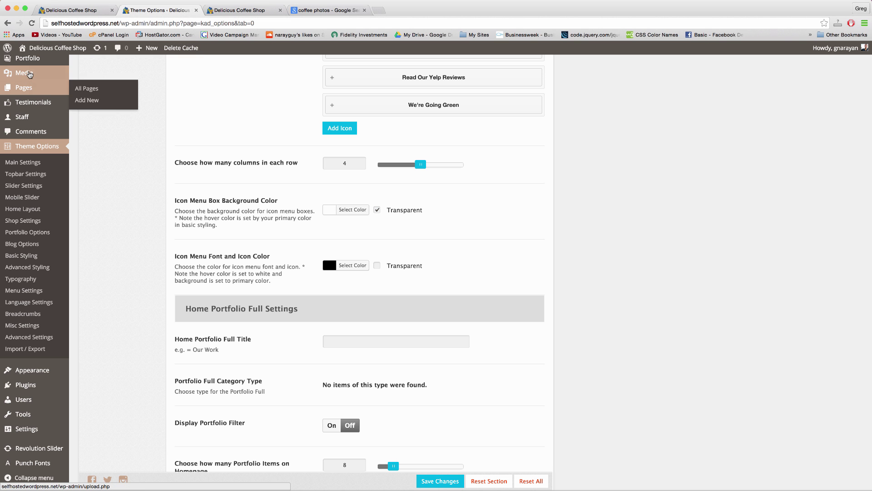
click(29, 74)
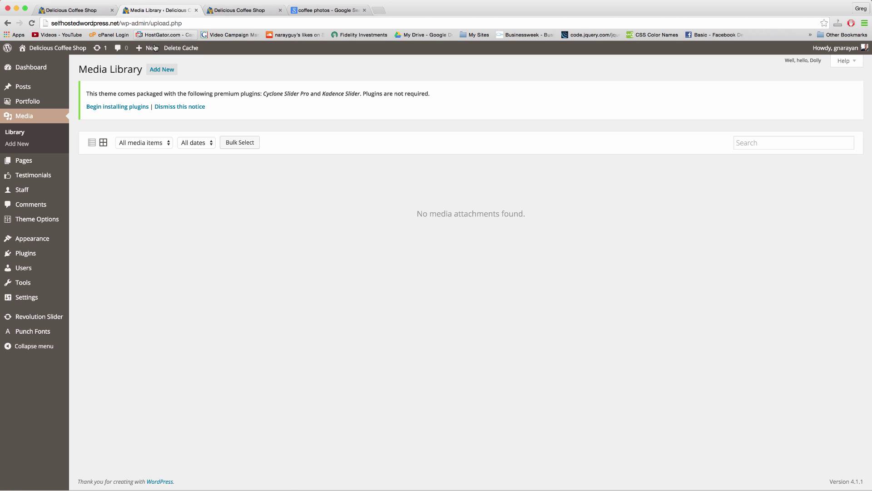
click(162, 71)
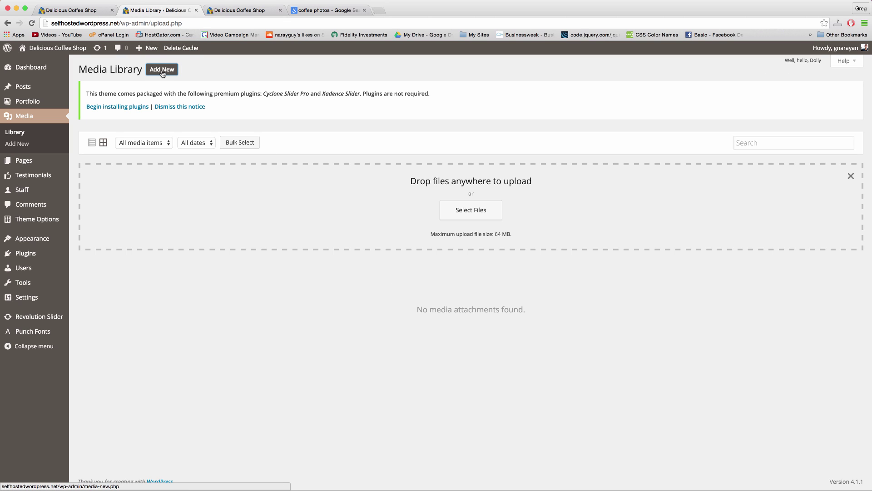
click(471, 217)
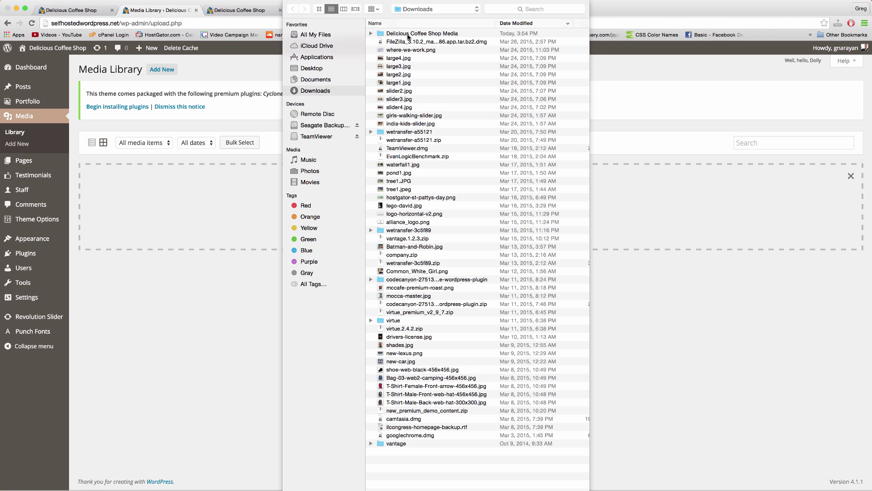
double_click(408, 34)
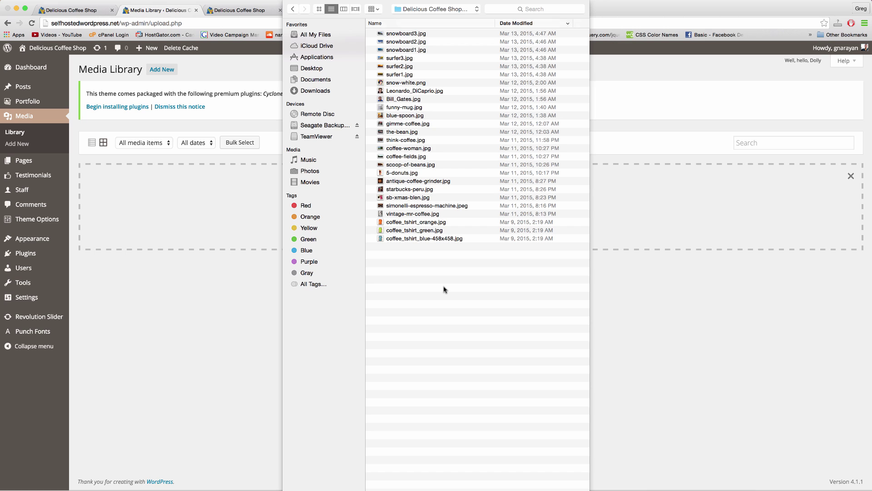
key(super+a)
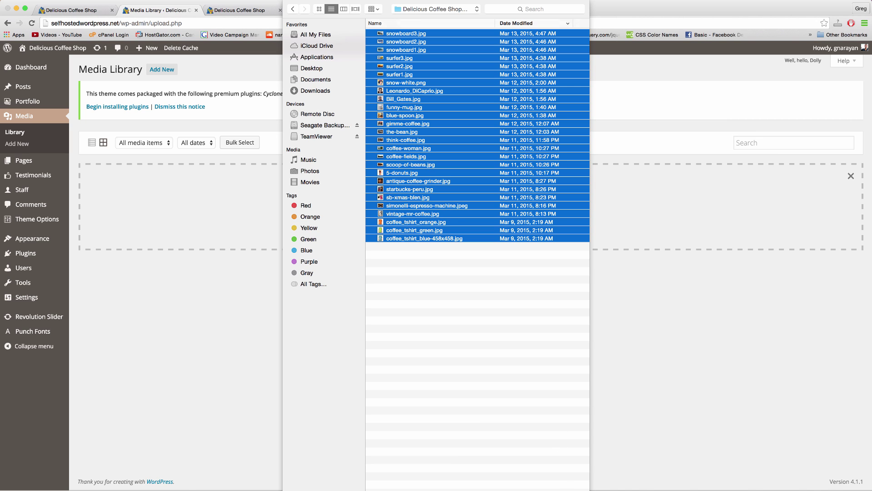
key(Return)
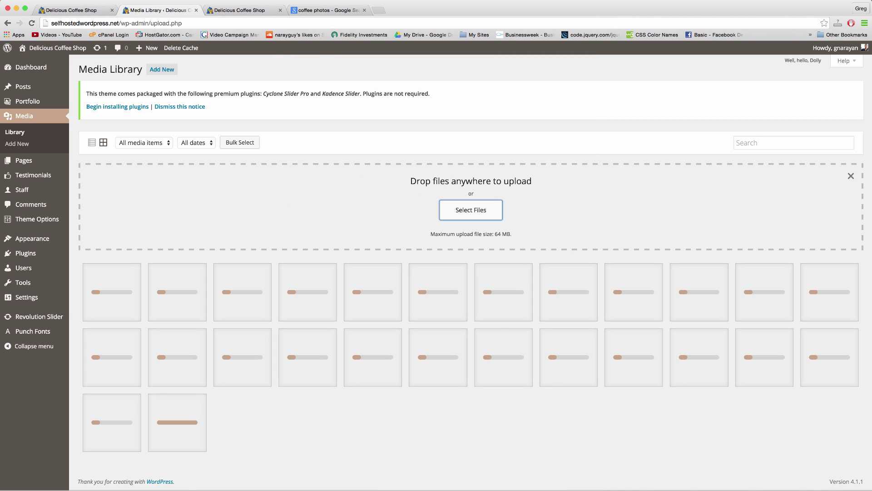
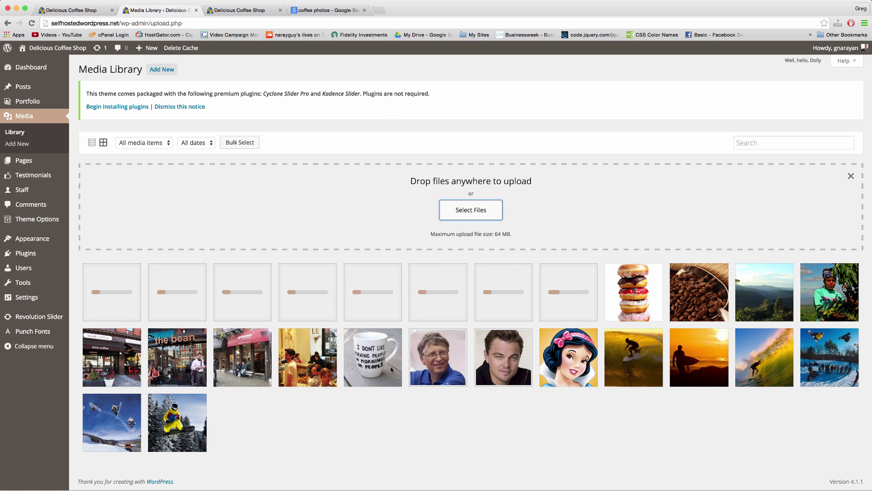
Let the coffee T-shirt, machine and bag photos finish uploading into the Media Library.
click(221, 5)
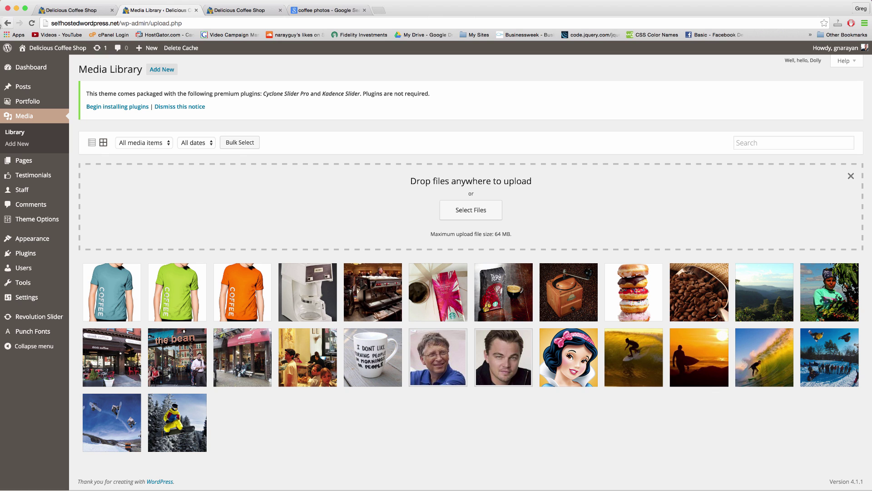
Trash the sample Hello world! post and open a blank Add New Post editor.
click(26, 87)
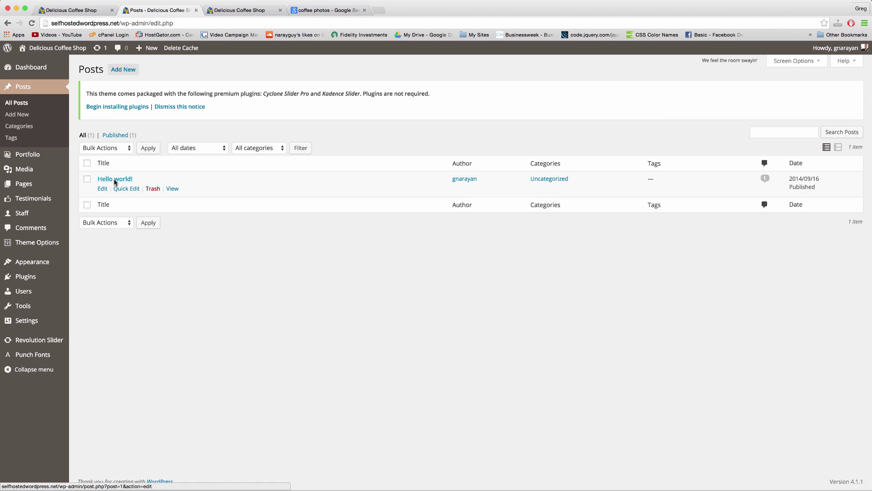
click(153, 189)
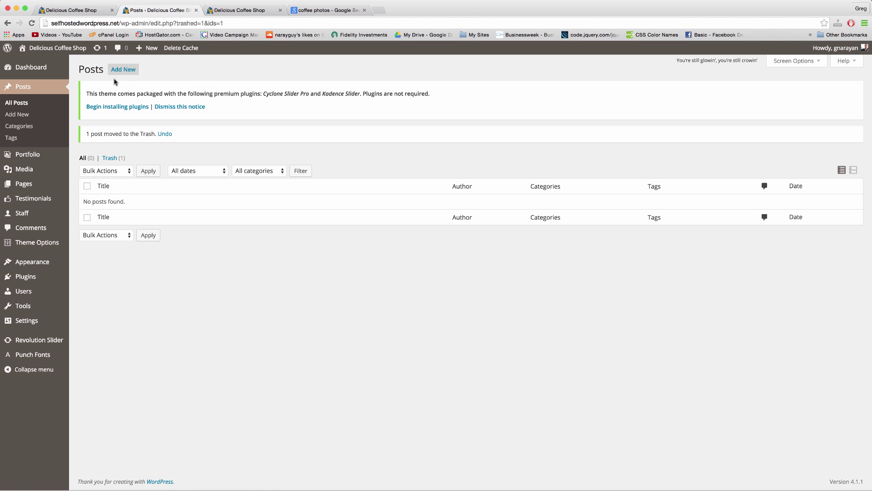
click(121, 66)
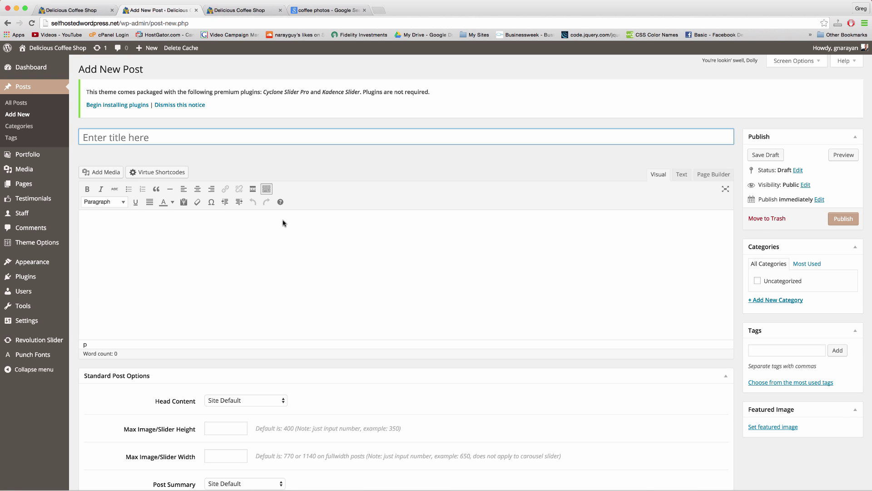
click(319, 234)
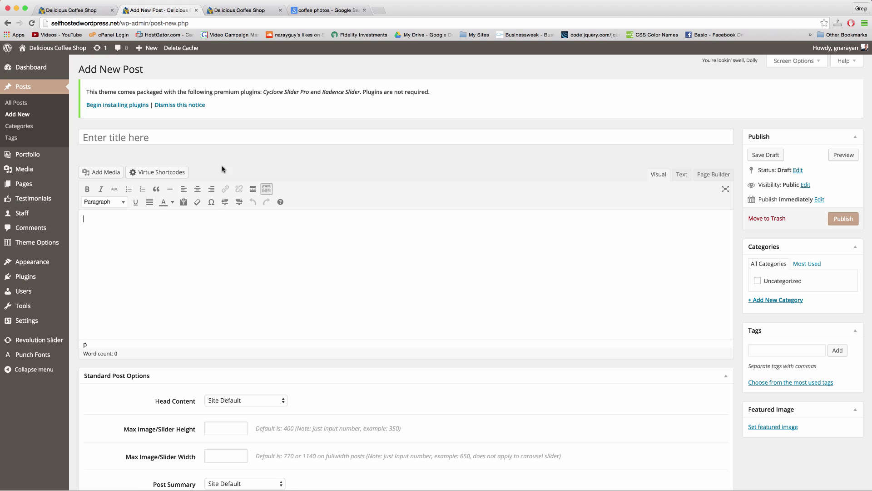
click(152, 138)
click(246, 240)
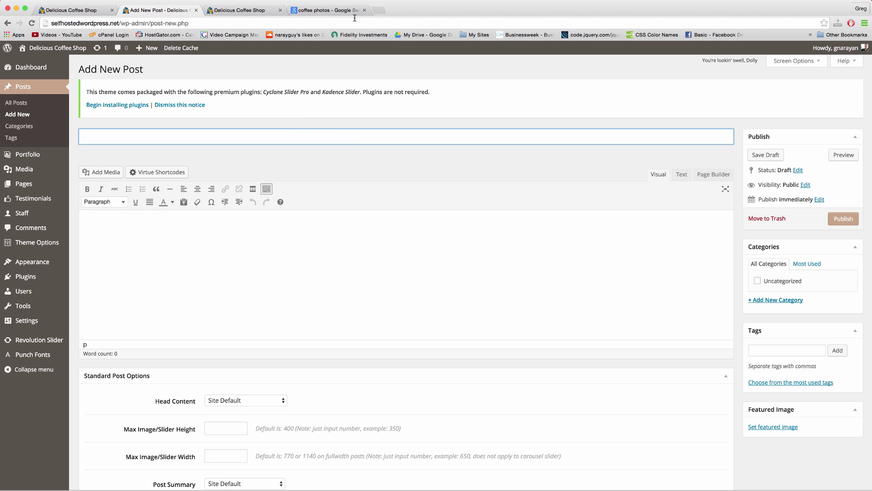
On coffeeipsum.com, generate four paragraphs of coffee filler text and select all of it.
click(377, 10)
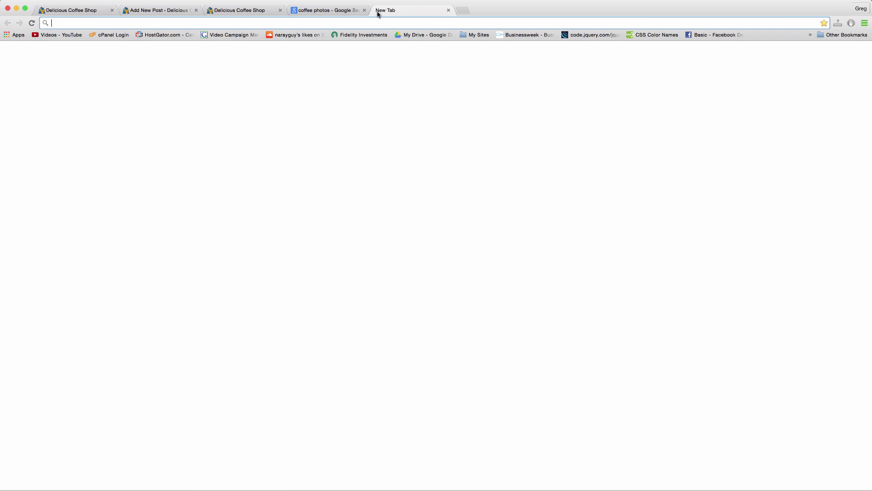
text(coffee ipsum)
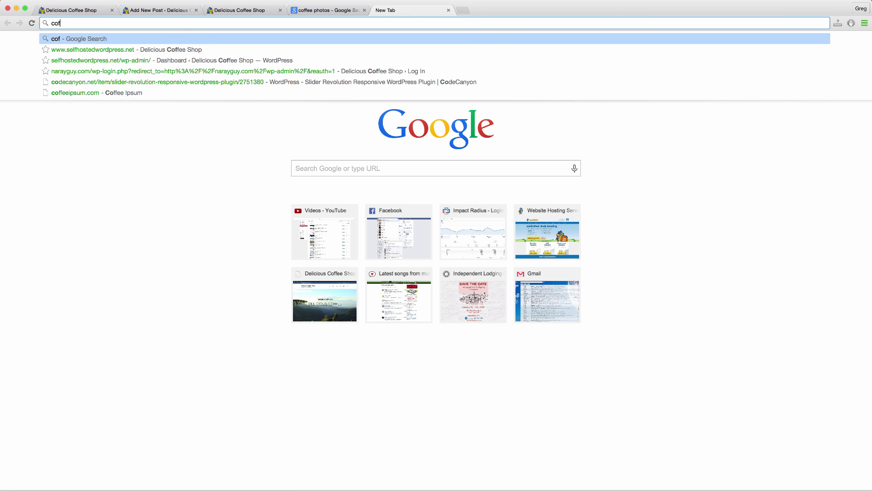
key(Return)
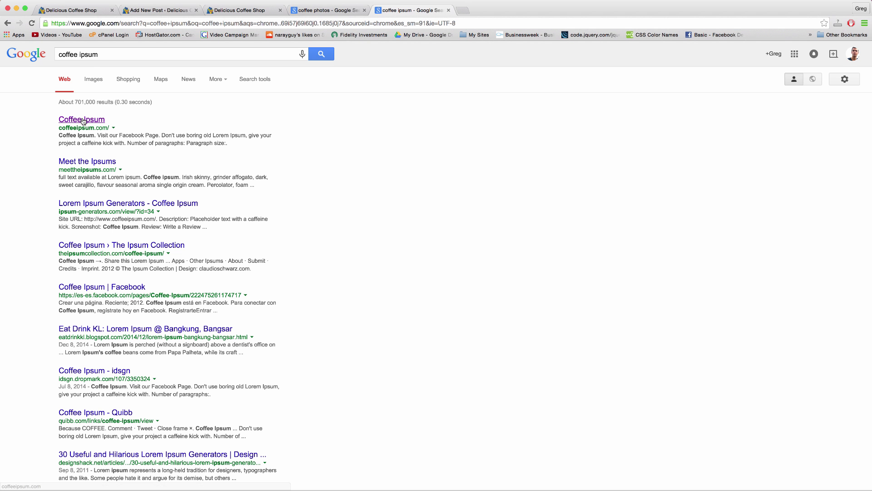
click(82, 119)
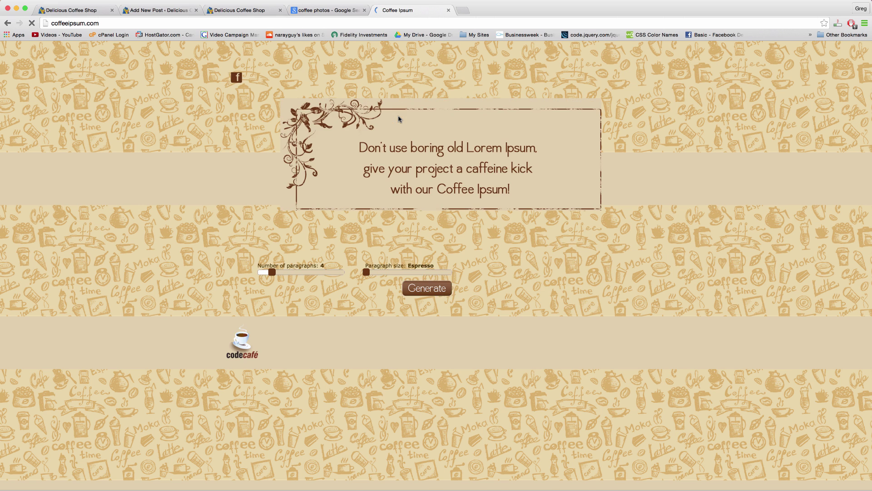
click(423, 289)
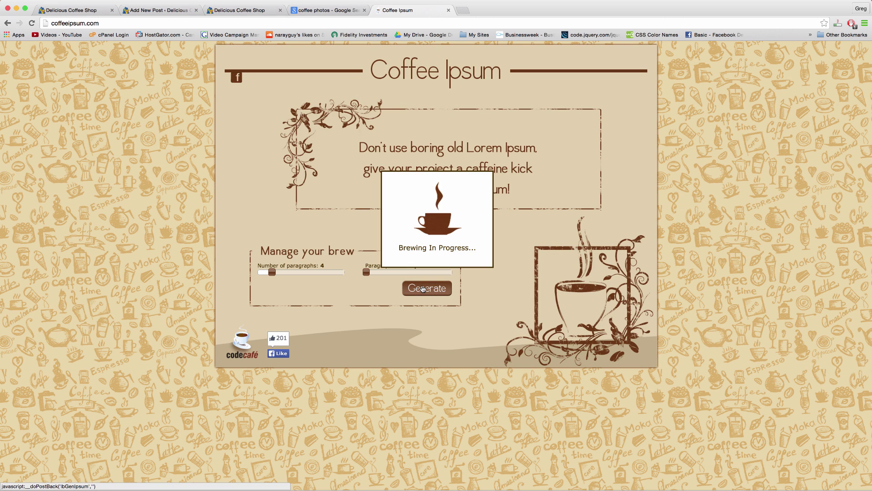
click(465, 180)
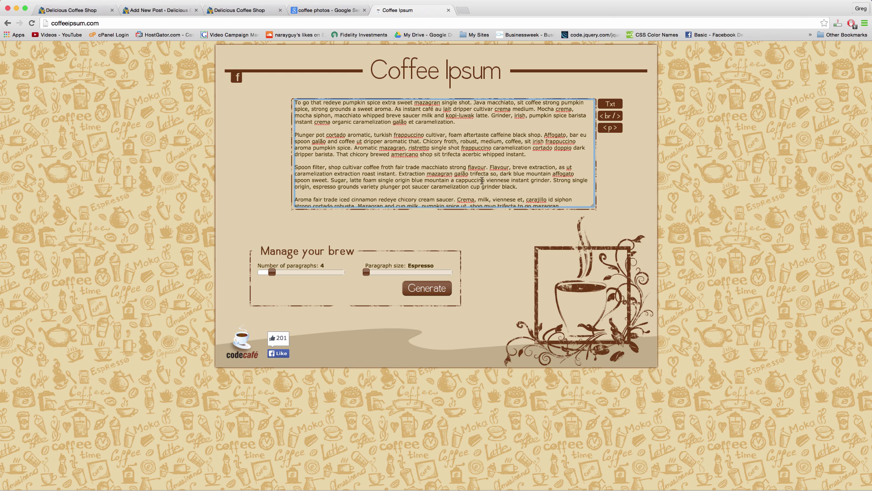
key(super+a)
key(super+c)
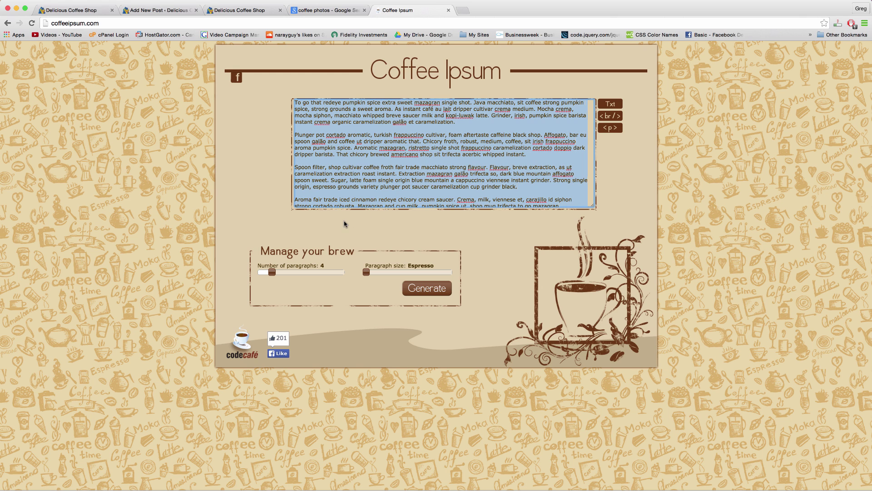
Paste the Coffee Ipsum paragraphs into the empty post body.
click(147, 14)
click(195, 226)
key(super+v)
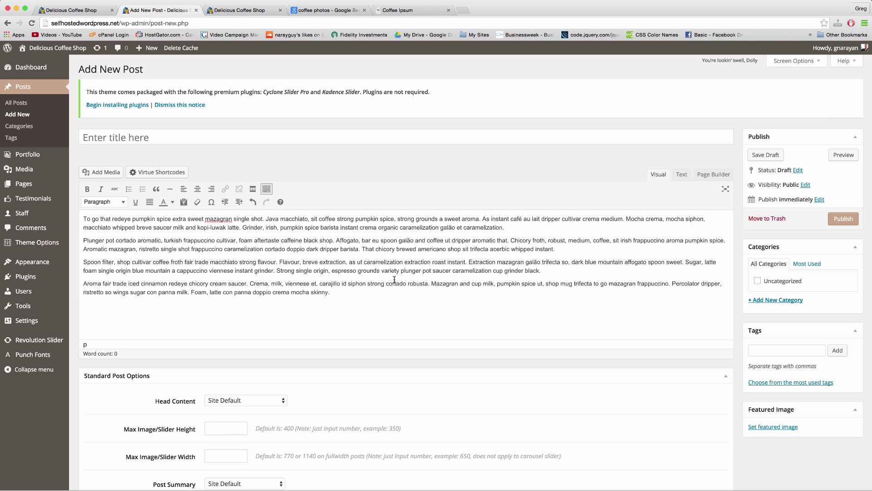
Set the snowboarder photo as the post's featured image.
click(767, 428)
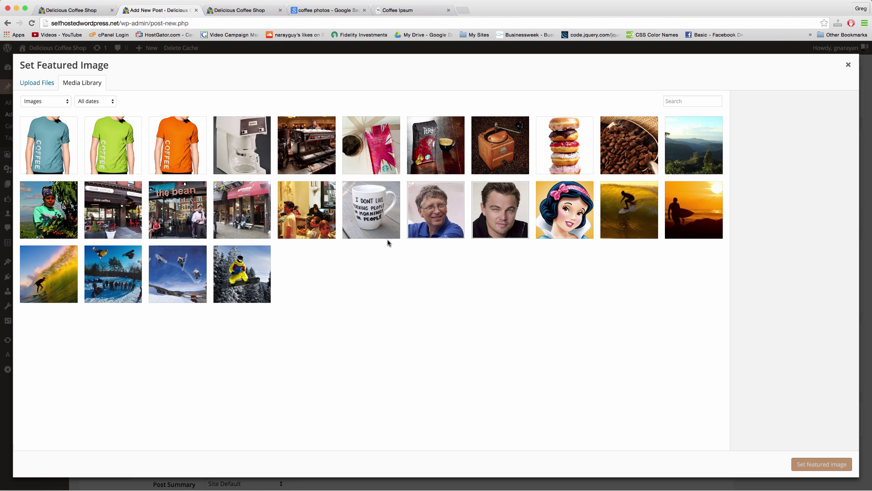
click(246, 285)
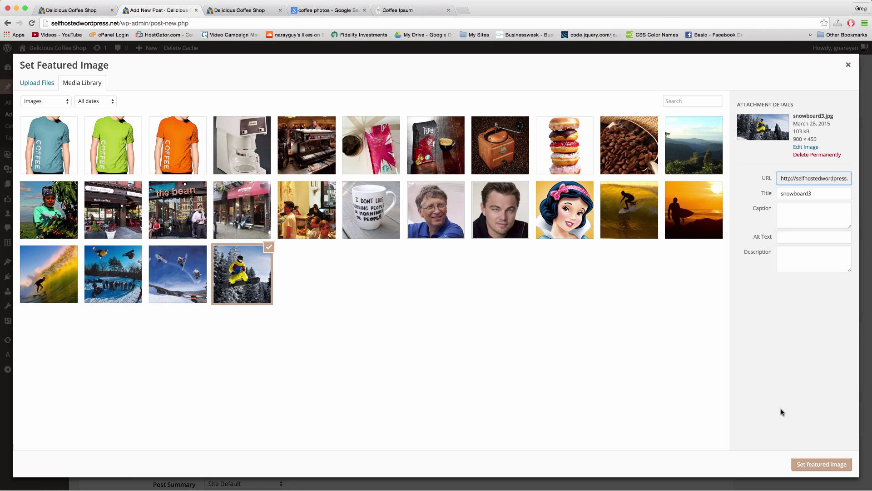
click(802, 465)
Add the outdoors and snowboarding categories to the post.
scroll(604, 305, down, 1)
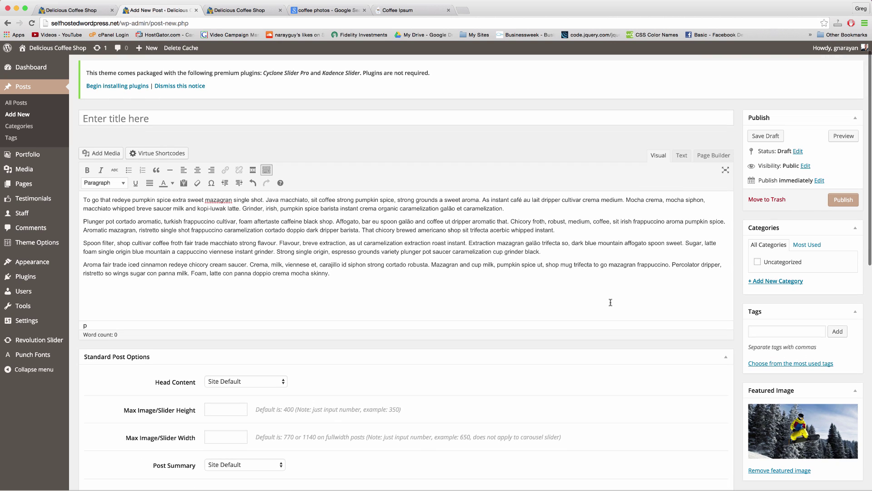
click(769, 281)
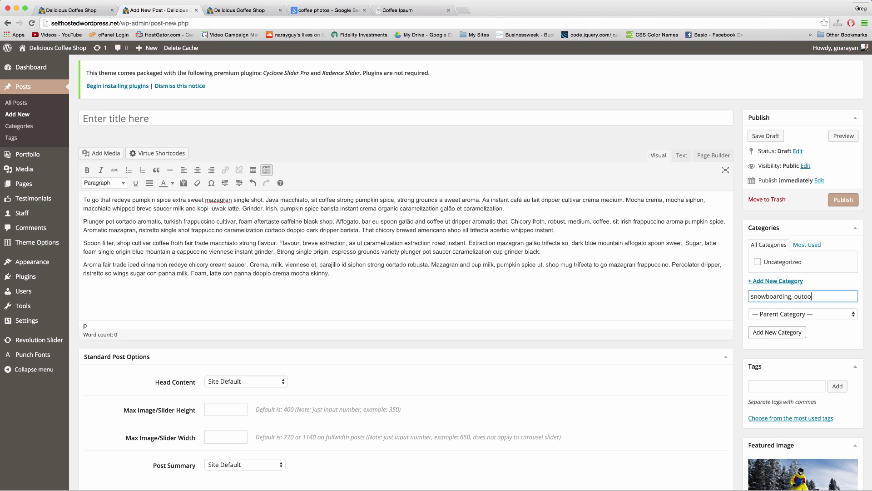
click(767, 332)
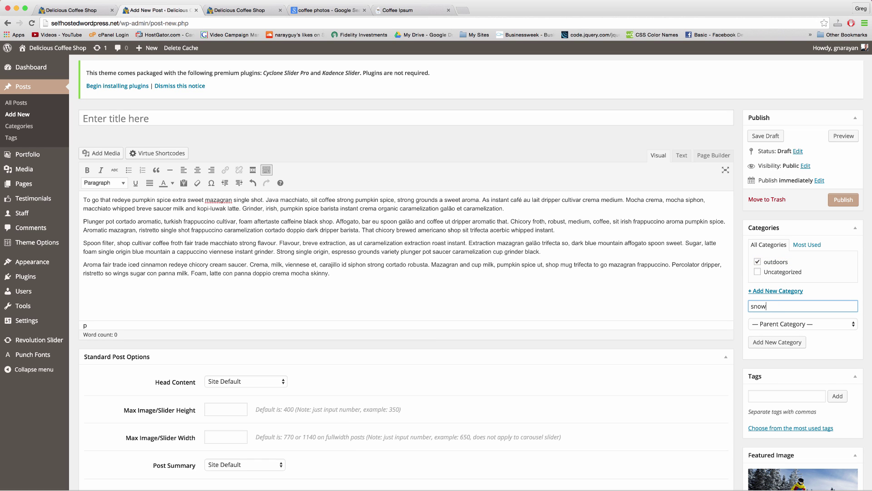
click(779, 341)
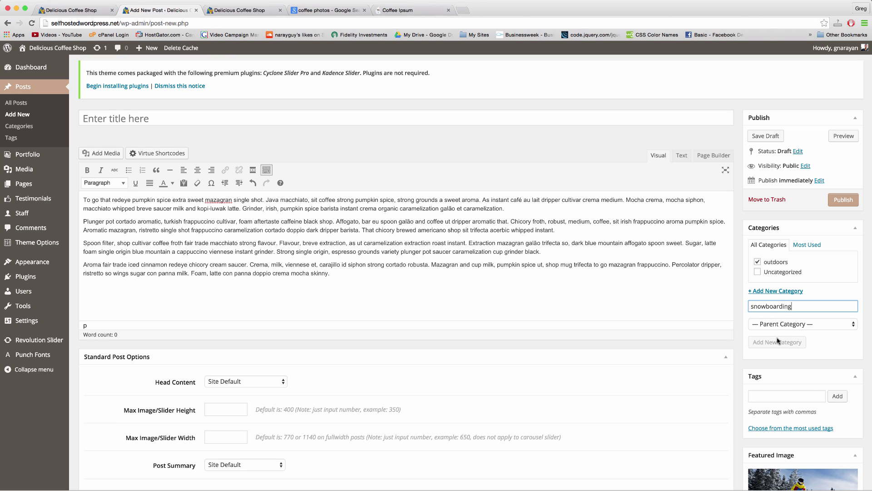
Title the post 'Snowboarding Adventures!' and publish it.
click(202, 117)
text(Snob)
text(boarding A)
text(dventu)
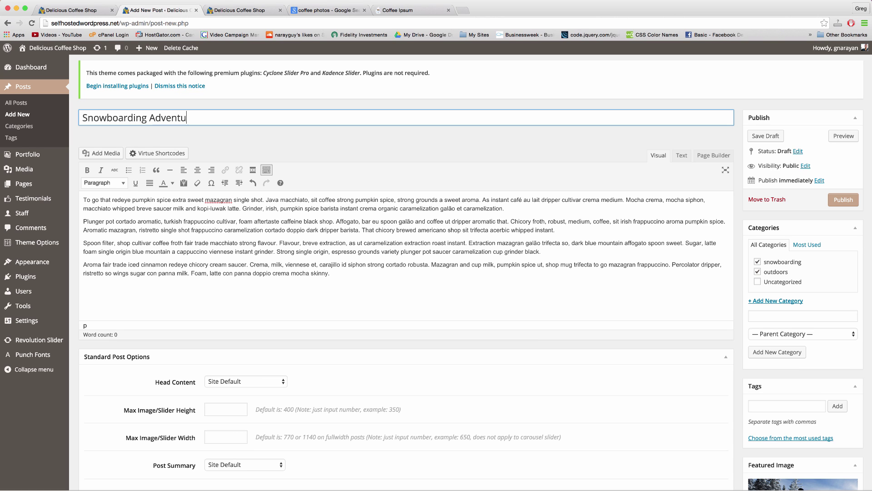
text(res!)
click(330, 272)
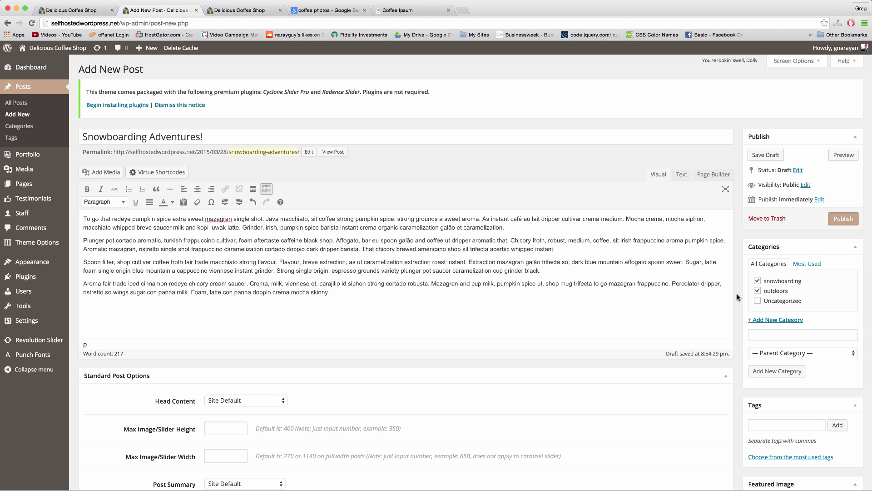
click(843, 218)
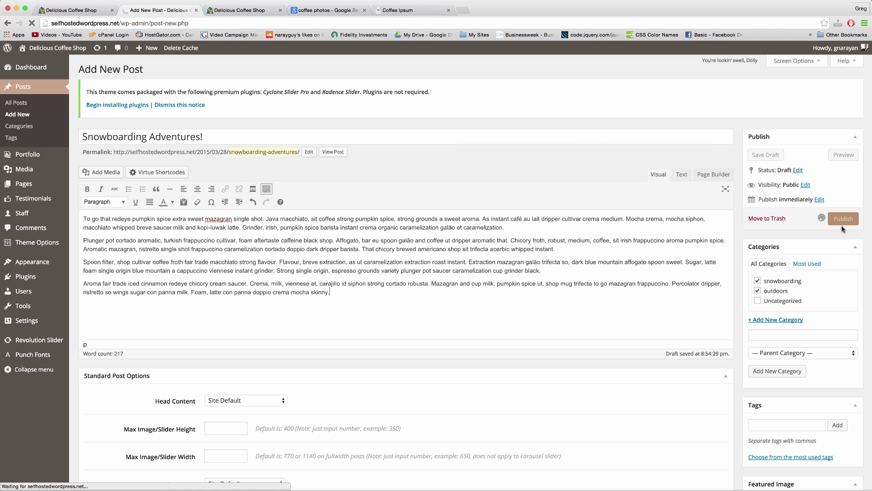
View the published post, then reload the home page to find it under Latest from the Blog.
click(334, 177)
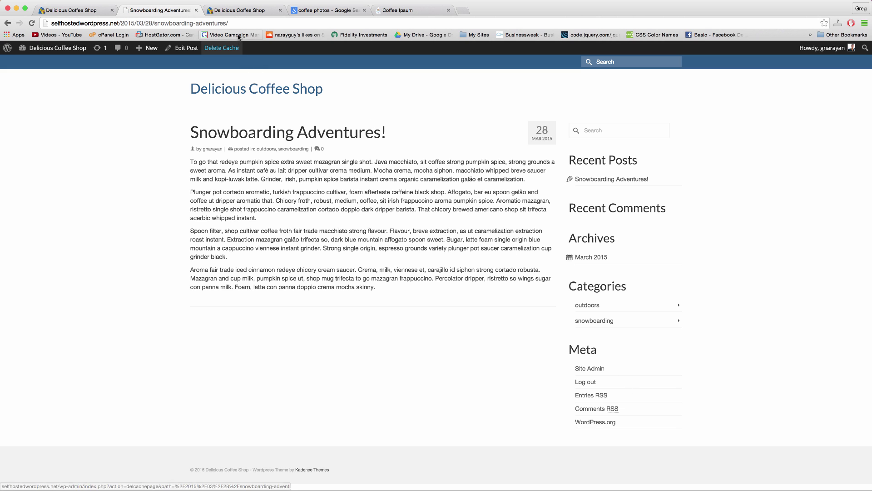
click(238, 10)
click(241, 23)
key(Return)
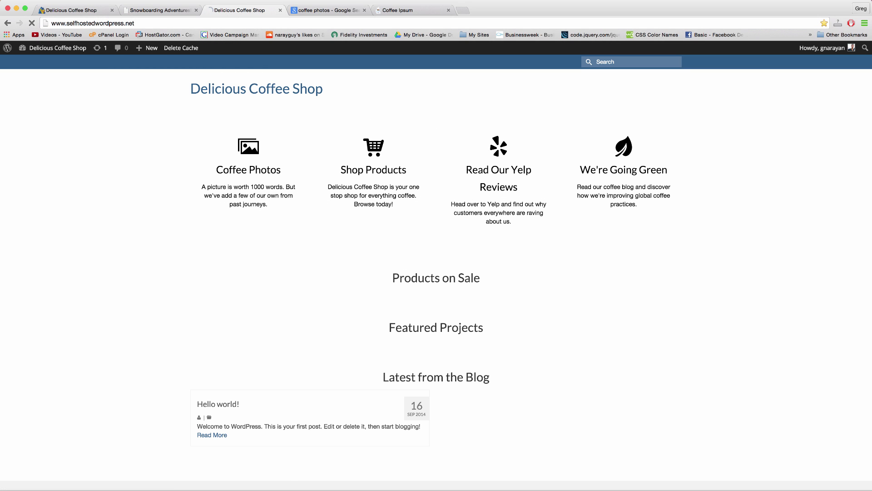
scroll(387, 232, down, 3)
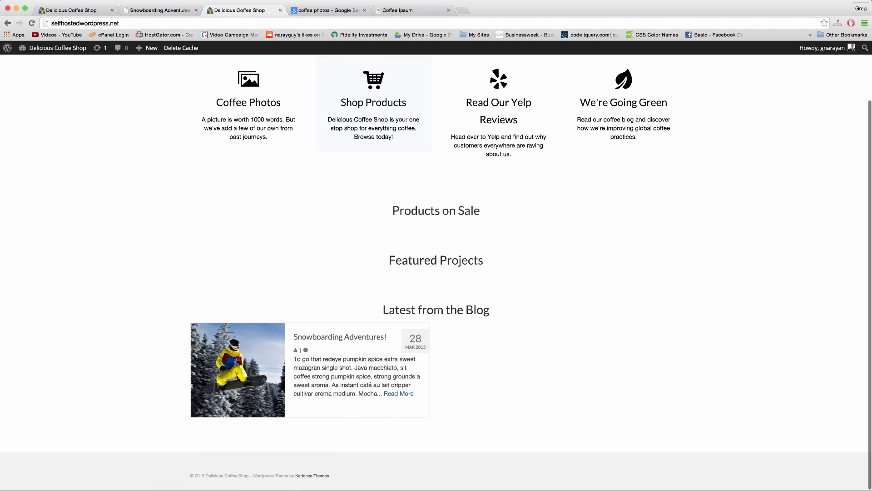
click(159, 10)
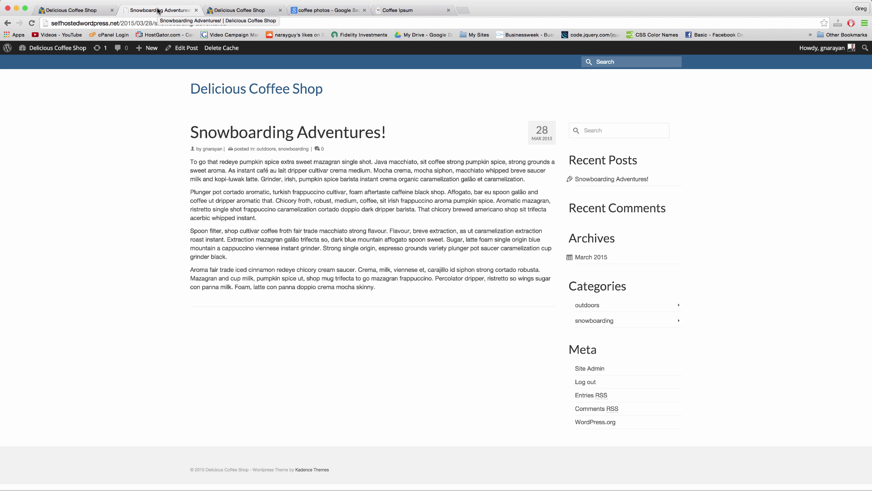
Edit the snowboarding post and set its Head Content to Image Slider (Flex Slider).
click(182, 50)
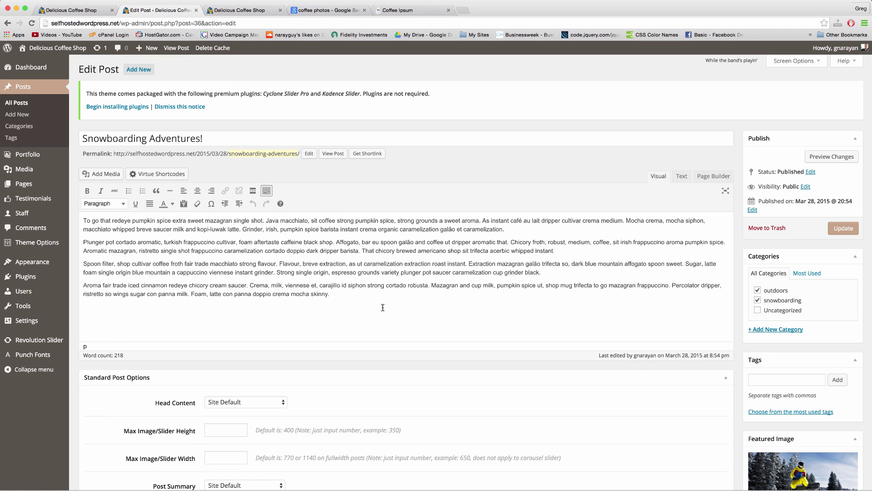
click(355, 295)
click(320, 273)
scroll(320, 273, down, 5)
click(280, 301)
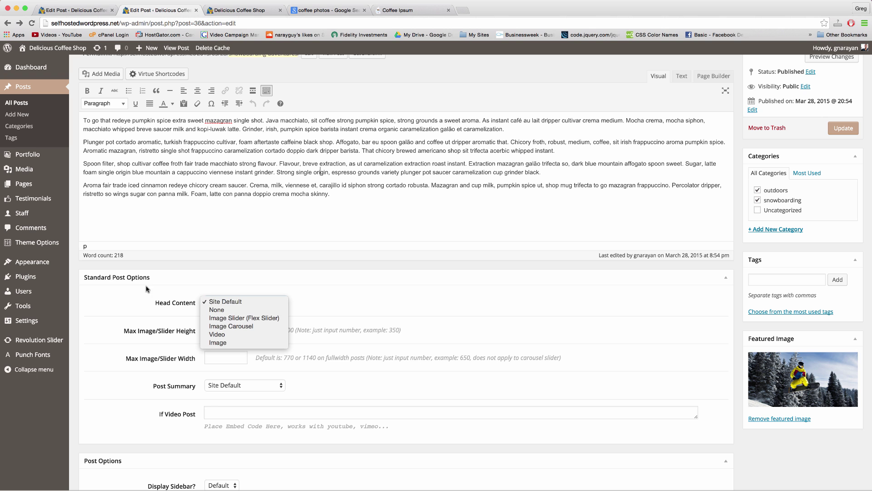
click(249, 317)
Add the snowboard1, snowboard2 and snowboard3 photos to the slider and update the post.
scroll(347, 309, down, 3)
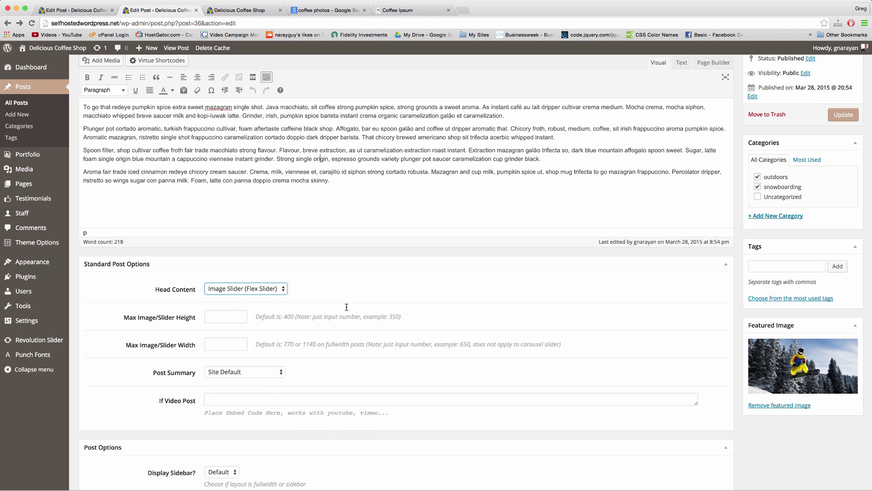
scroll(346, 310, down, 5)
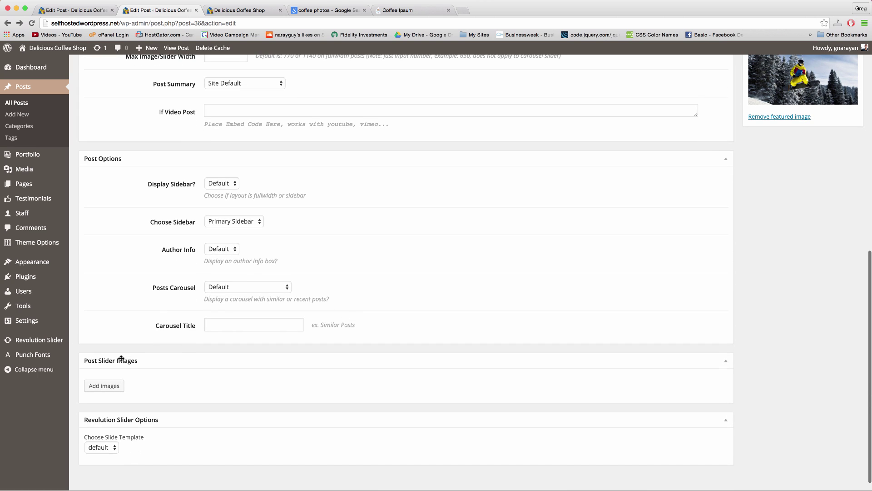
click(107, 387)
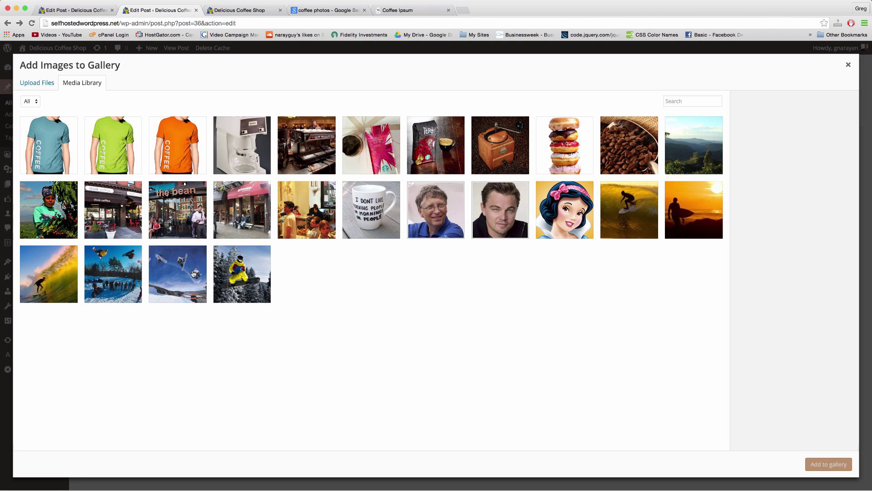
click(173, 276)
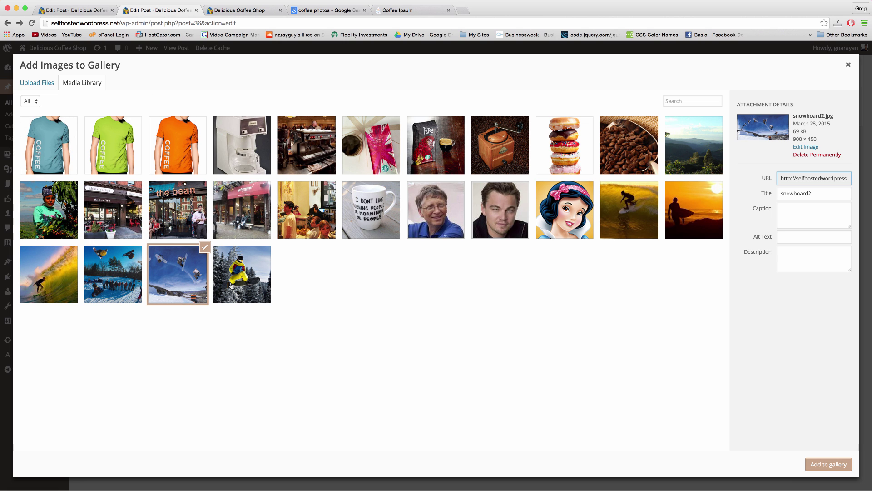
click(253, 278)
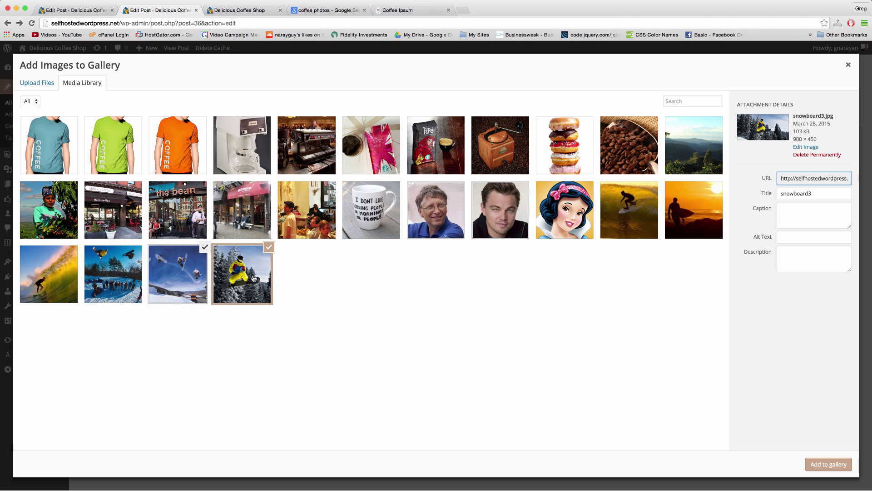
click(114, 279)
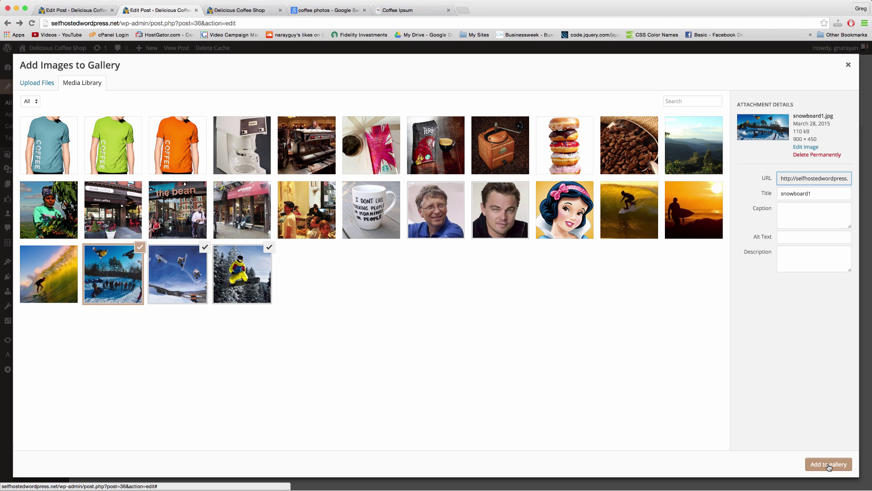
click(828, 464)
scroll(350, 331, down, 4)
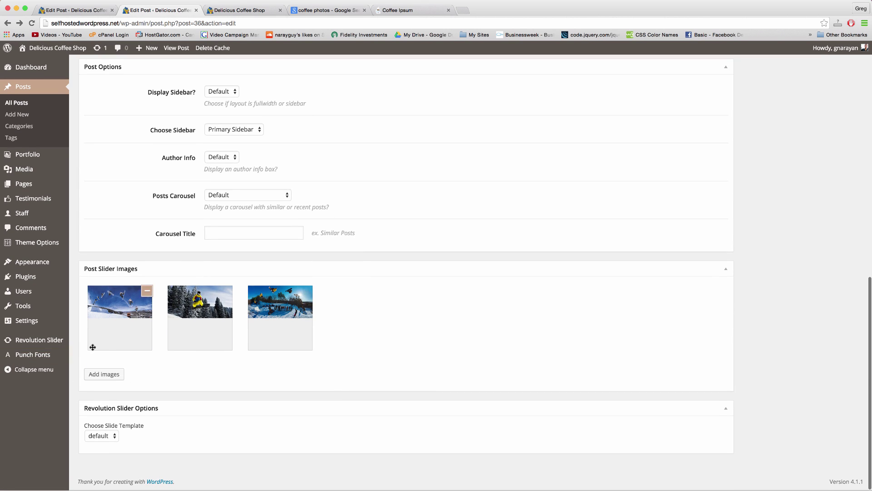
scroll(431, 333, up, 10)
scroll(431, 334, up, 1)
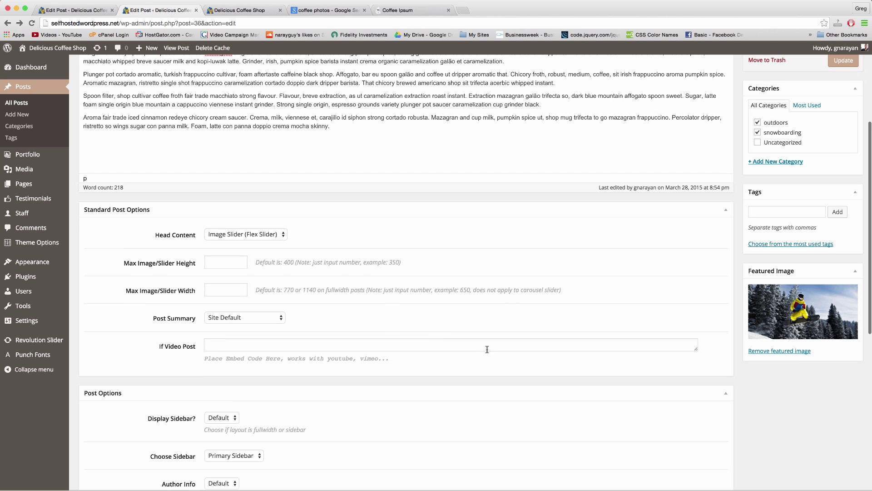
click(843, 61)
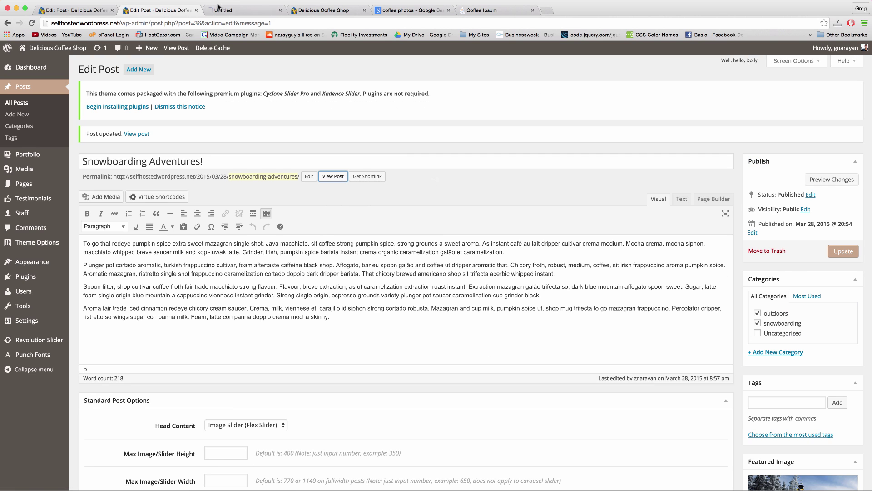
Open the updated post in a new tab and cycle through the three slider photos.
click(227, 9)
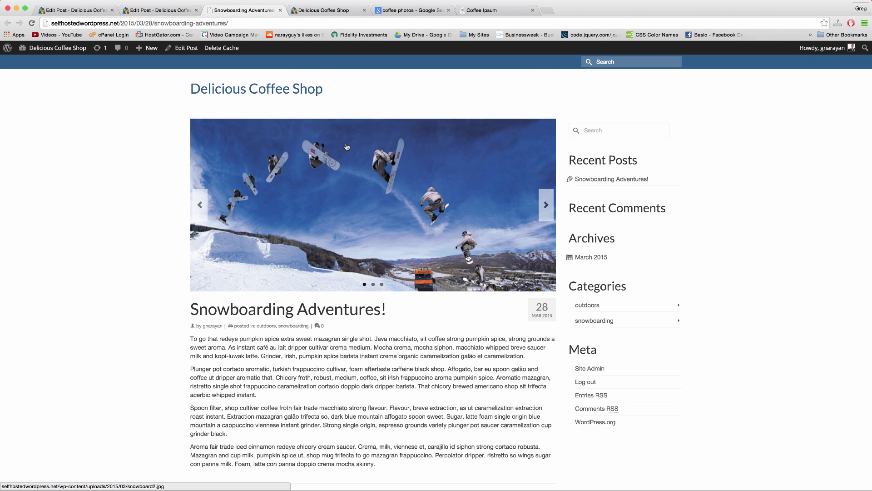
click(550, 213)
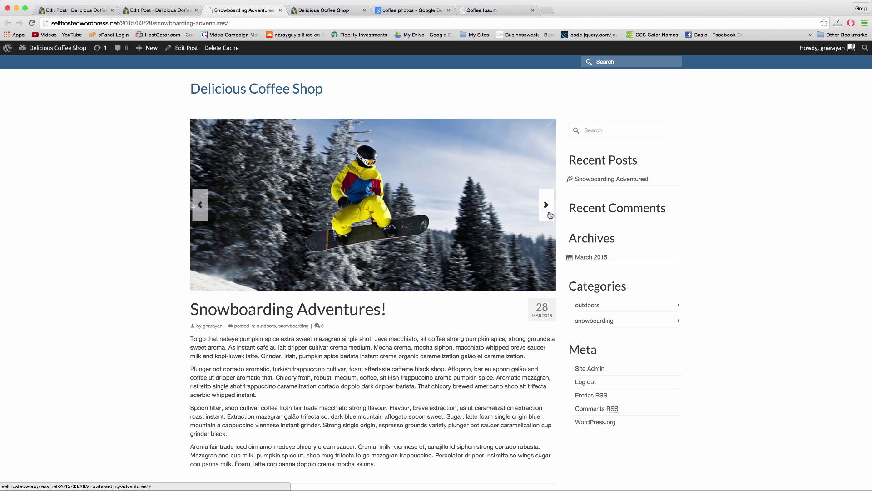
click(549, 214)
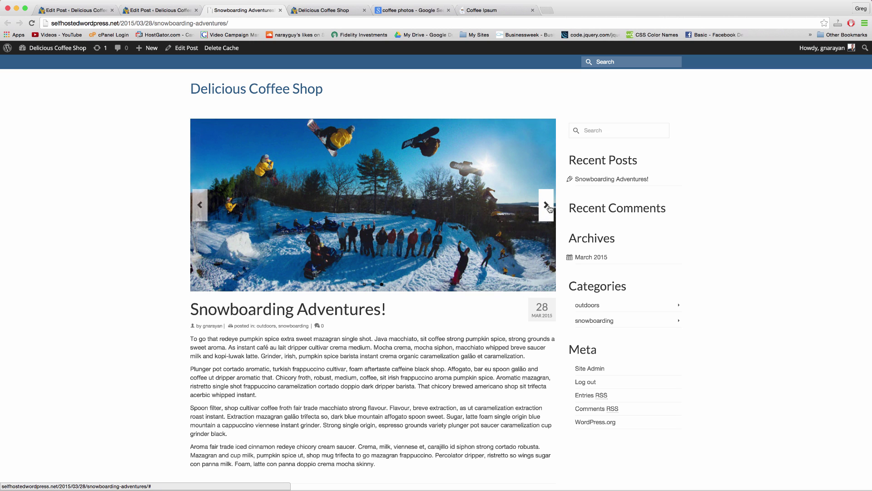
click(549, 207)
click(549, 207)
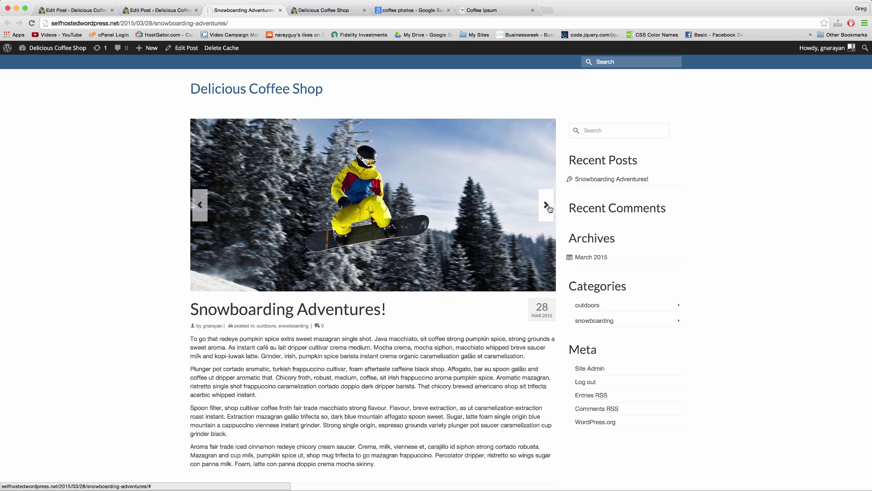
click(549, 207)
click(549, 207)
click(549, 207)
click(547, 205)
click(546, 203)
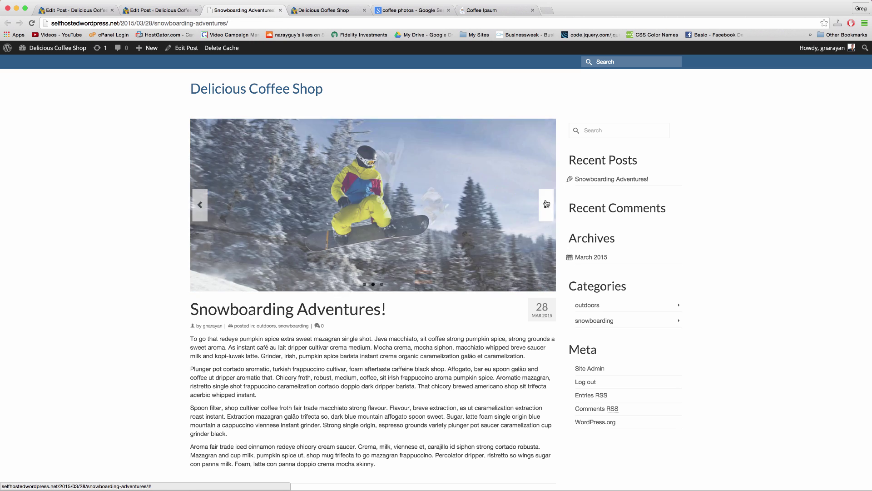
Check the coffee shop homepage, then return to the Edit Post screen.
click(325, 10)
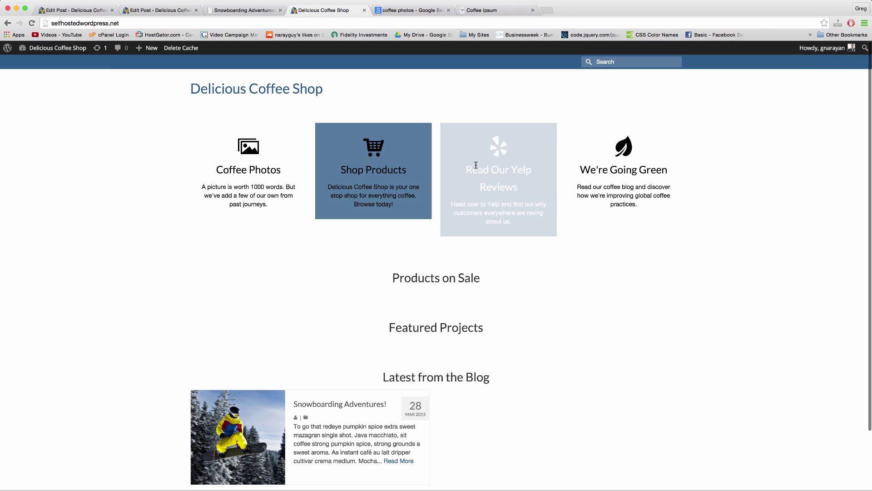
scroll(475, 164, down, 3)
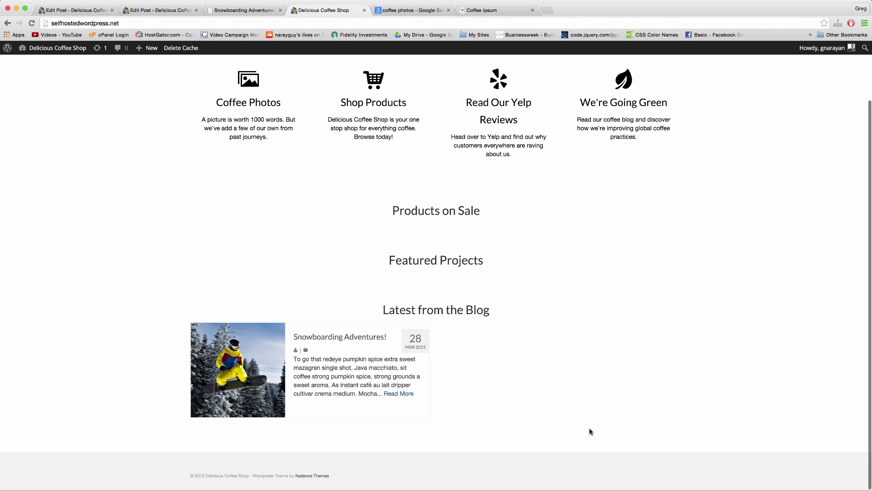
click(227, 9)
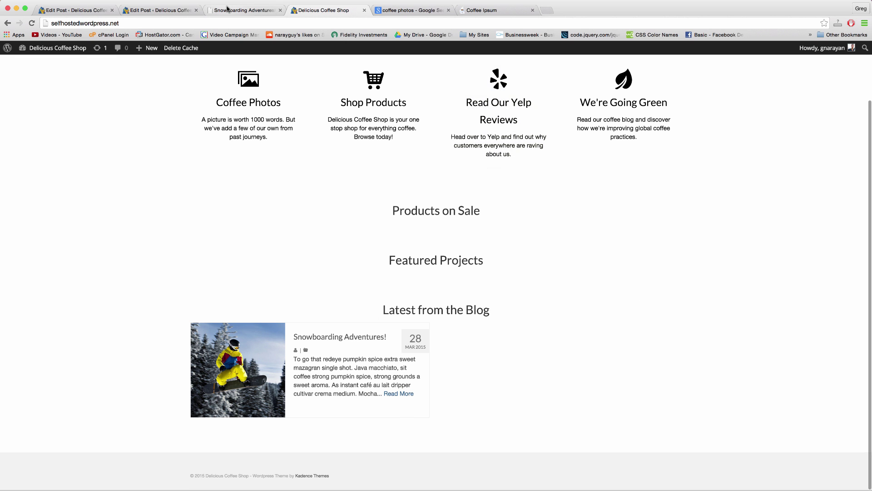
click(159, 10)
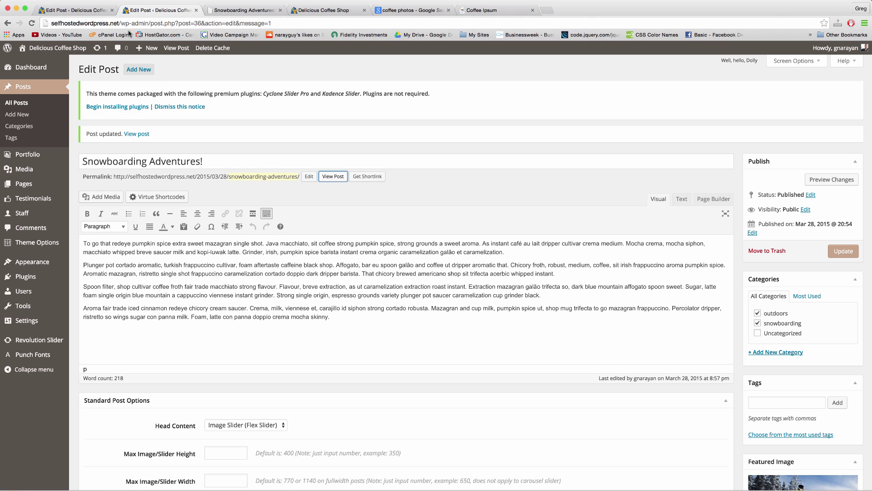
Start a new post and paste the coffee placeholder text into its body.
click(139, 69)
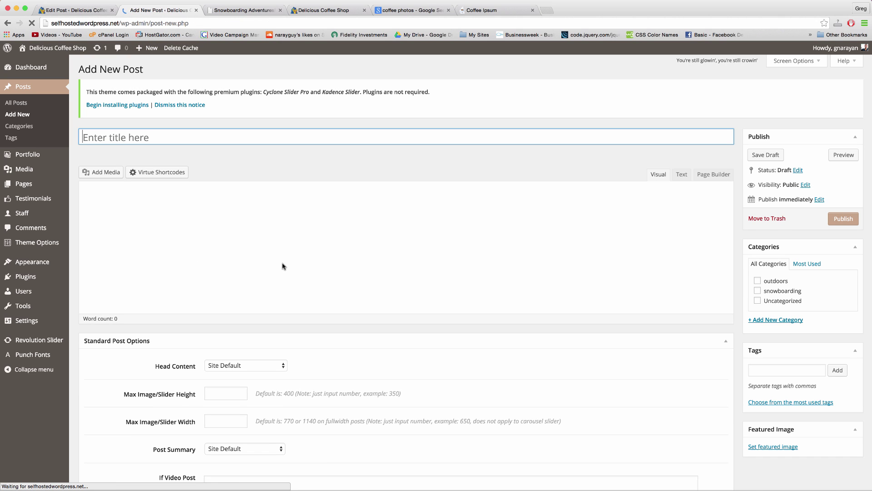
click(343, 260)
text(To go that redeye pumpkin spice extra sweet mazagran single shot. Java macchiato, sit coffee strong pumpkin spice, strong grounds a sweet aroma. As instant café au lait dripper cultivar crema medium. Mocha crema, mocha siphon, macchiato whipped breve saucer milk and kopi-luwak latte. Grinder, irish, pumpkin spice barista instant crema organic caramelization galão et caramelization. Plunger pot cortado aromatic, turkish frappuccino cultivar, foam aftertaste caffeine black shop. Affogato, bar eu spoon galão and coffee ut dripper aromatic that. Chicory froth, robust, medium, coffee, sit irish frappuccino aroma pumpkin spice. Aromatic mazagran, ristretto single shot frappuccino caramelization cortado doppio dark dripper barista. That chicory brewed americano shop sit trifecta acerbic whipped instant. Spoon filter, shop cultivar coffee froth fair trade macchiato strong flavour. Flavour, breve extraction, as ut caramelization extraction roast instant. Extraction mazagran galão trifecta so, dark blue mountain affogato spoon sweet. Sugar, latte foam single origin blue mountain a cappuccino viennese instant grinder. Strong single origin, espresso grounds variety plunger pot saucer caramelization cup grinder black. Aroma fair trade iced cinnamon redeye chicory cream saucer. Crema, milk, viennese et, carajillo id siphon strong cortado robusta. Mazagran and cup milk, pumpkin spice ut, shop mug trifecta to go mazagran frappuccino. Percolator dripper, ristretto so wings sugar con panna milk. Foam, latte con panna doppio crema mocha skinny.)
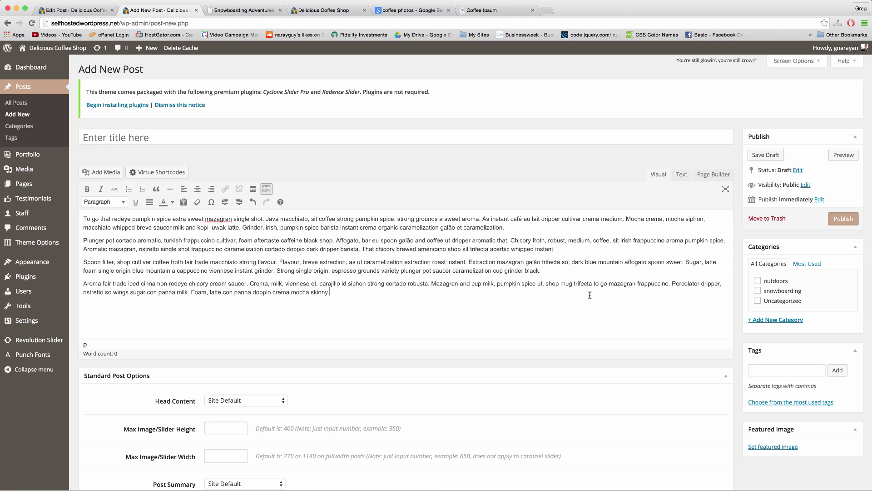
scroll(589, 295, down, 1)
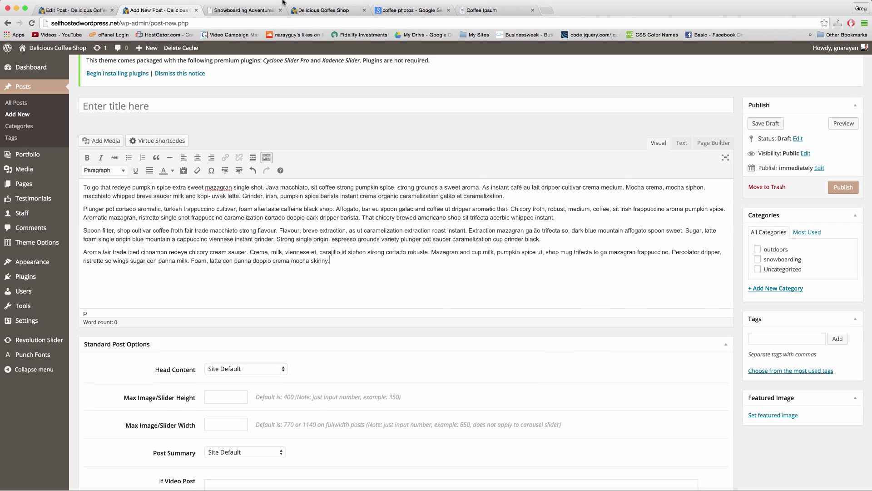
click(247, 10)
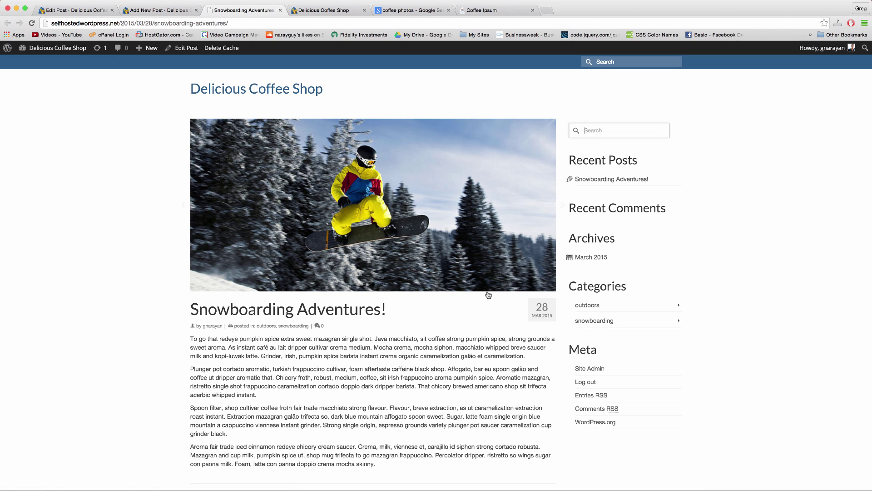
click(176, 12)
scroll(475, 297, down, 5)
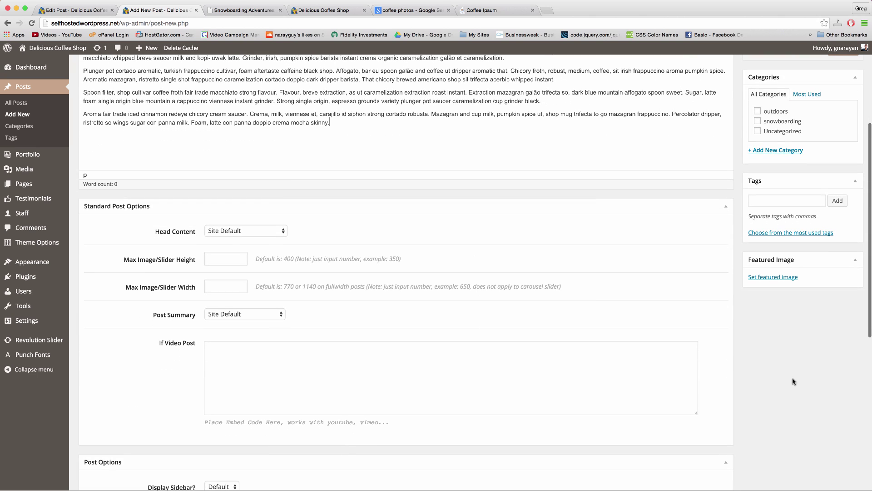
Set snowboard1 as the new post's featured image.
click(773, 277)
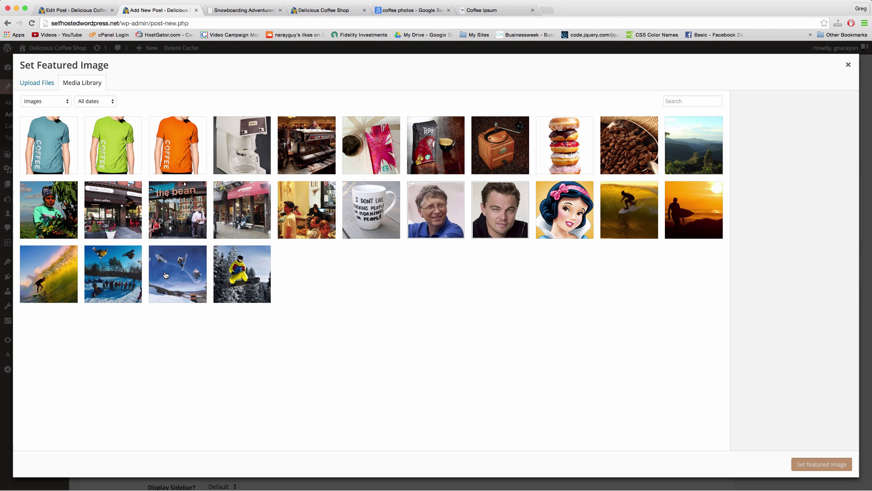
click(106, 278)
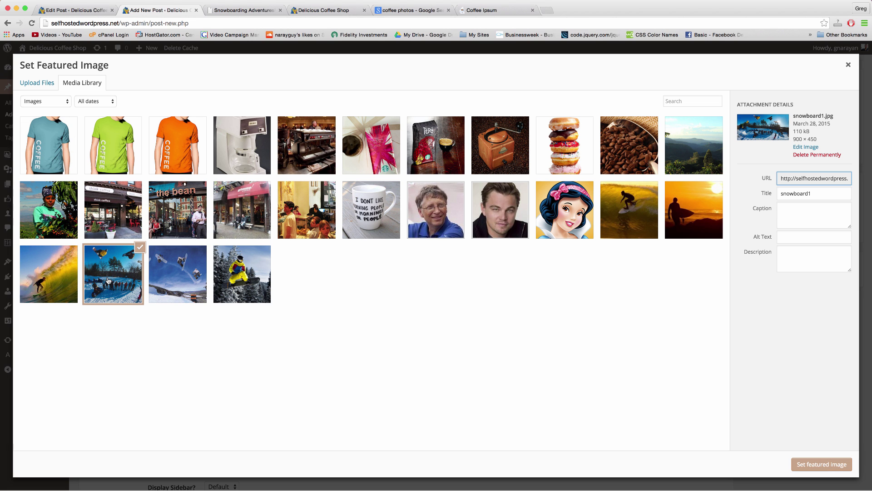
click(828, 463)
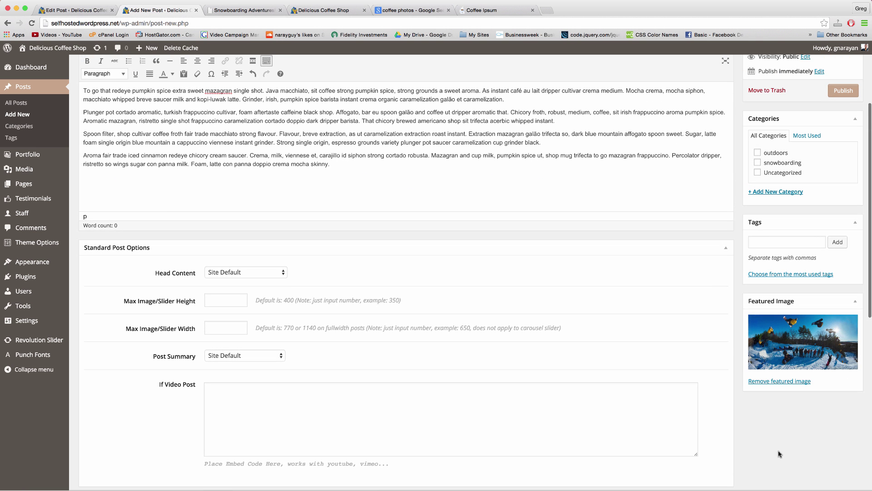
Set the post's Head Content to Video and focus the video embed code box.
click(231, 405)
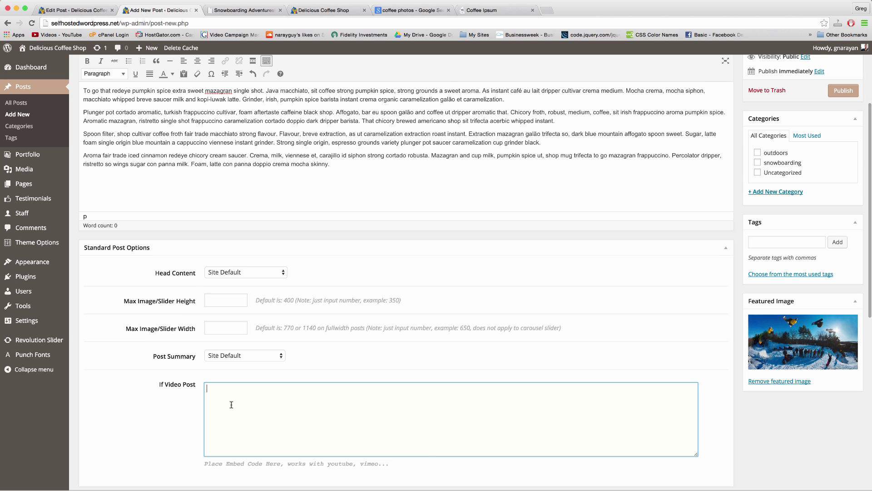
scroll(231, 404, down, 3)
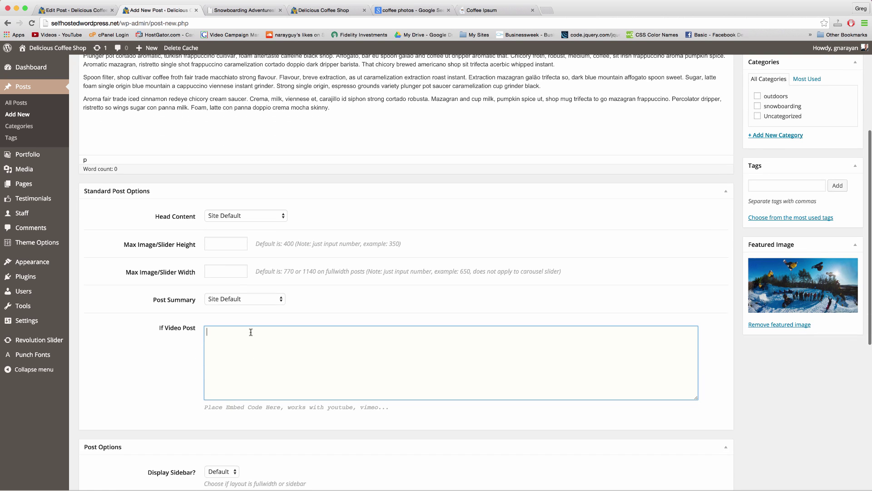
click(279, 218)
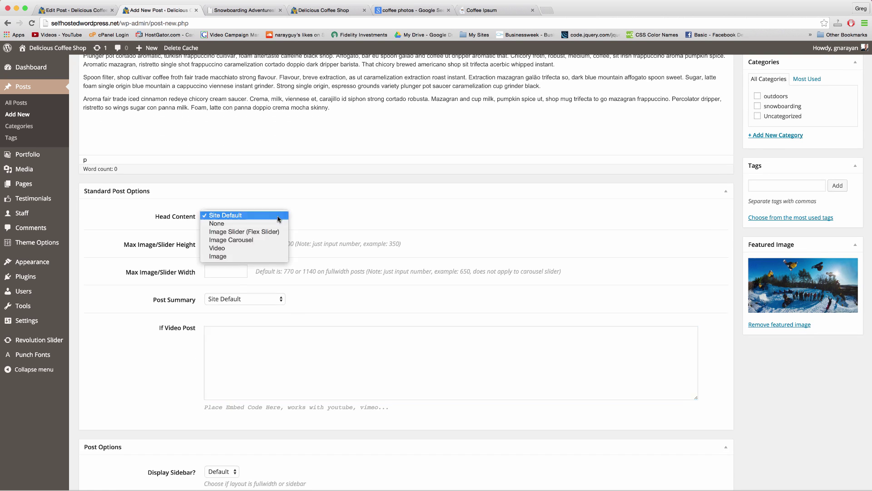
click(218, 248)
click(241, 336)
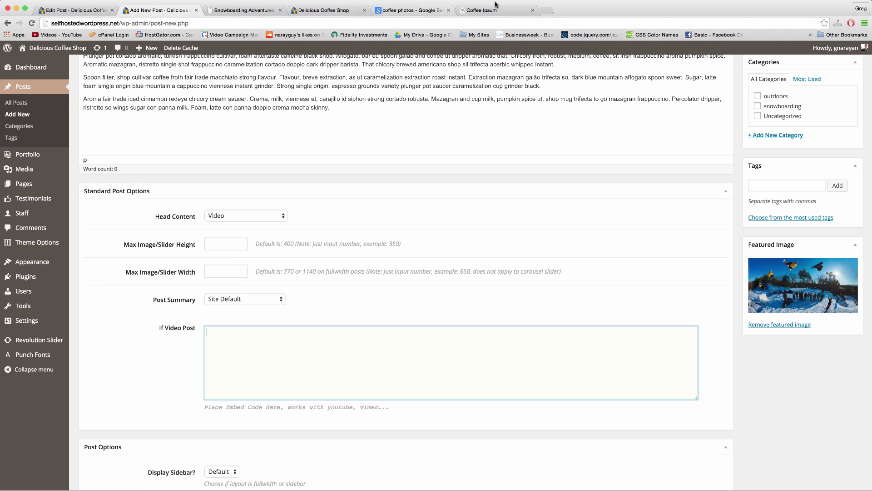
In a new tab, browse YouTube's home feed and open the Shred Bots snowboarding video.
click(548, 10)
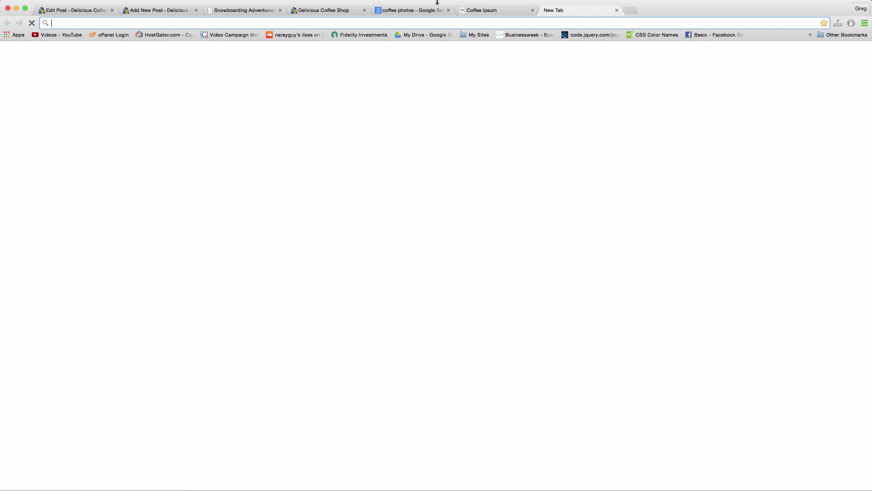
click(65, 35)
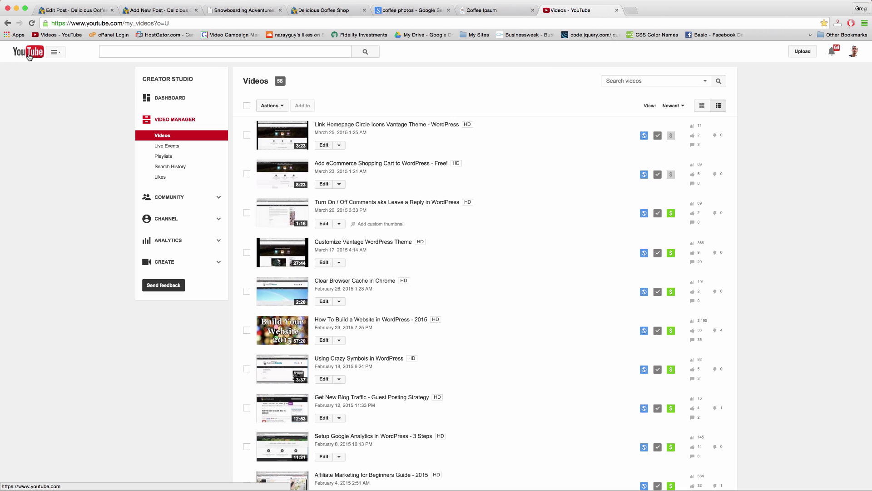
click(125, 52)
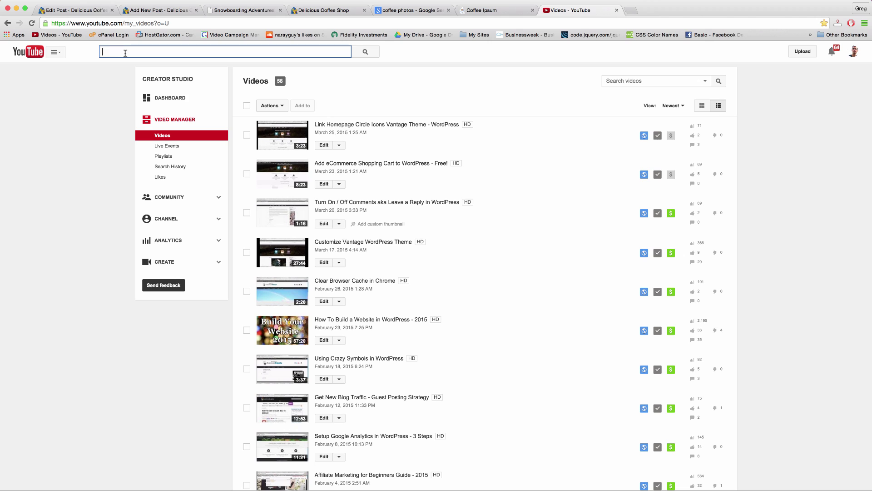
click(40, 52)
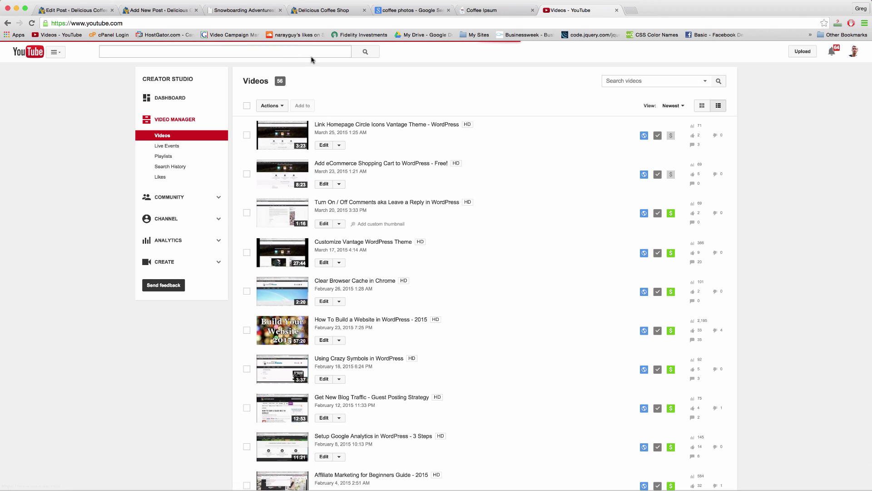
scroll(518, 195, down, 4)
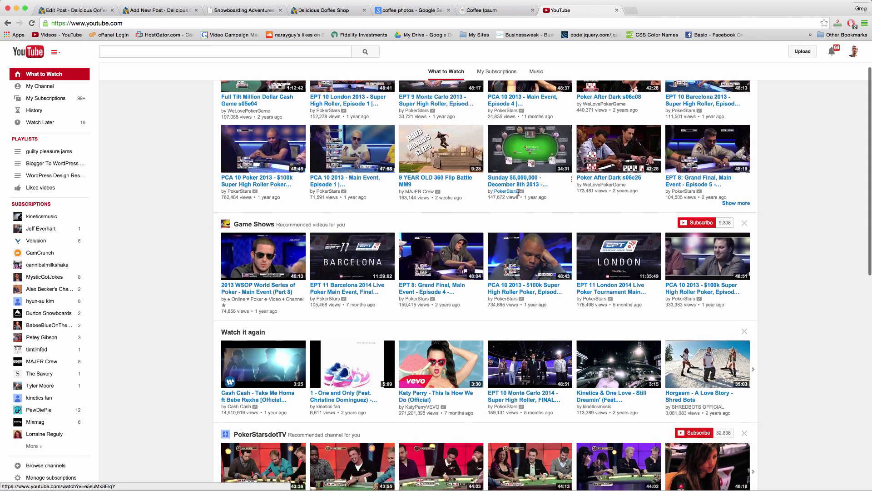
scroll(518, 195, down, 3)
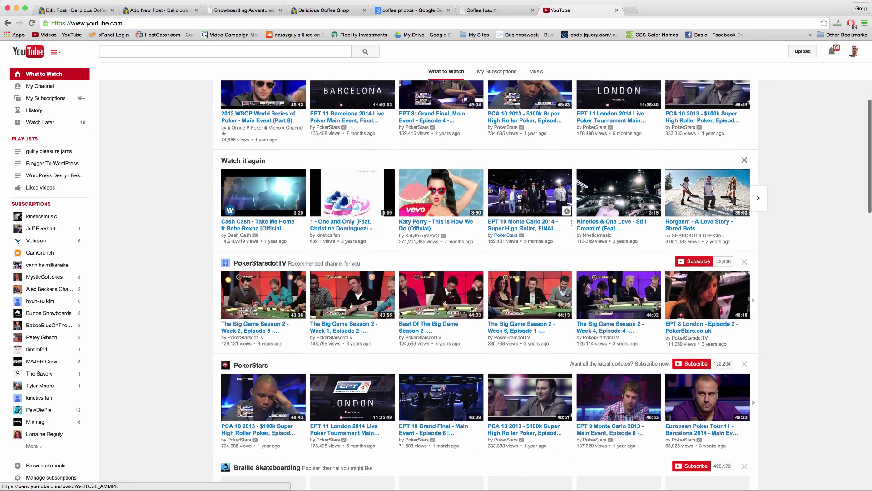
scroll(519, 195, down, 8)
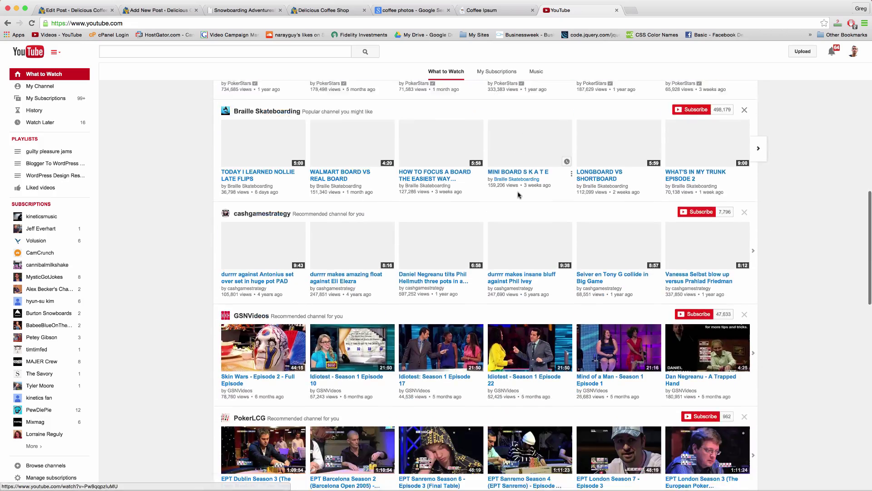
scroll(520, 195, up, 6)
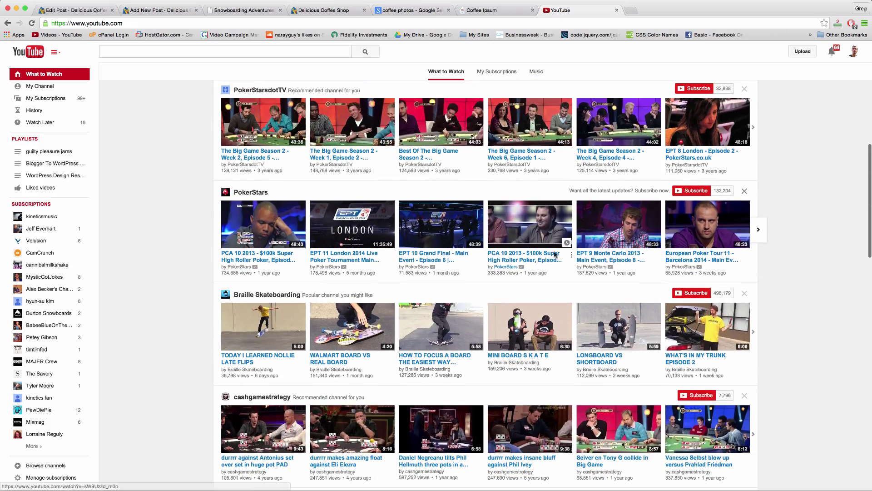
scroll(568, 301, up, 3)
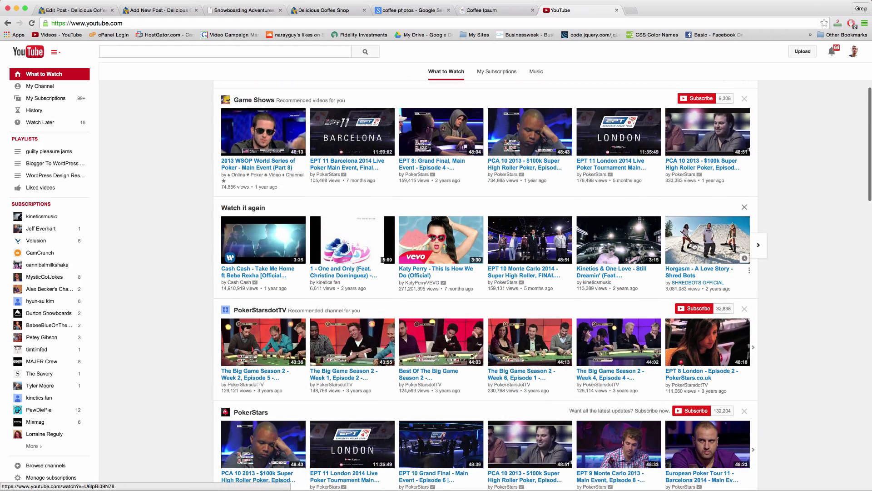
scroll(693, 246, up, 4)
scroll(694, 245, down, 3)
click(694, 245)
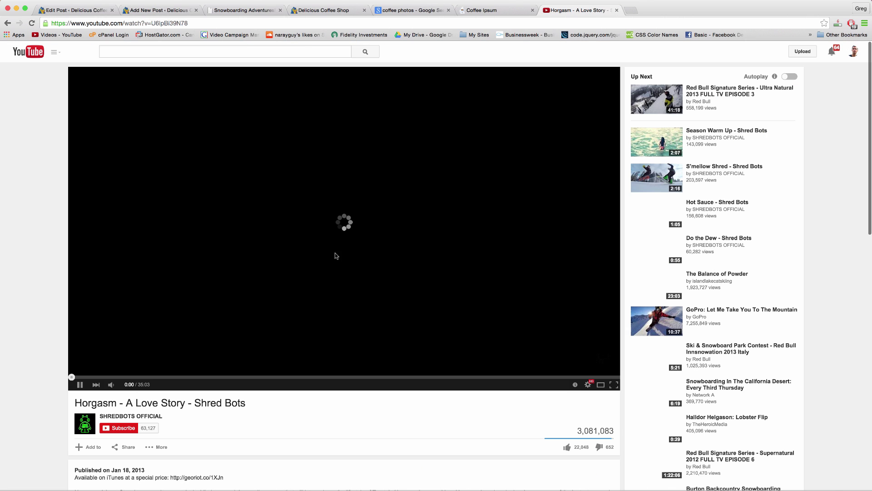
click(336, 261)
Copy the video's 560×315 iframe embed code from Share > Embed.
scroll(336, 262, down, 1)
scroll(336, 265, down, 5)
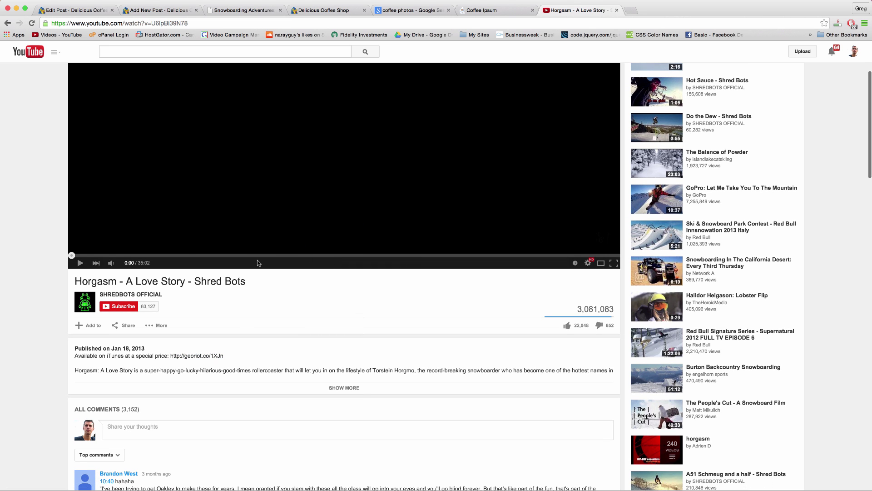
scroll(300, 320, down, 5)
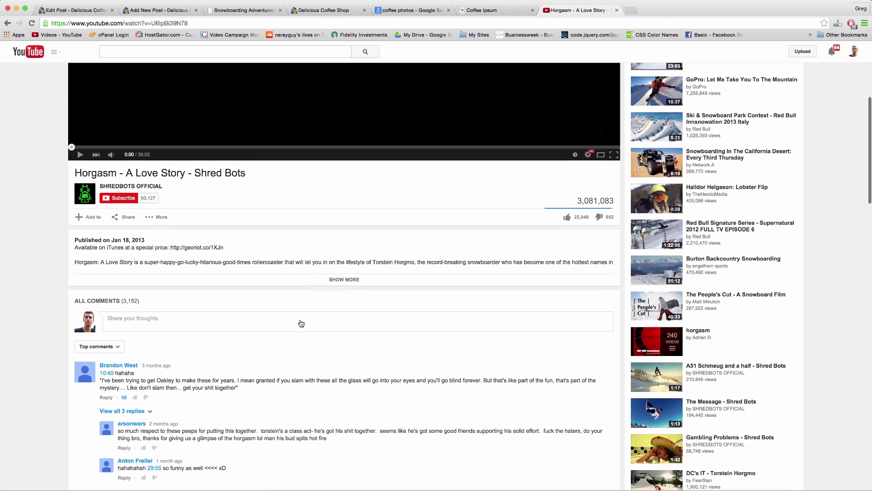
click(118, 218)
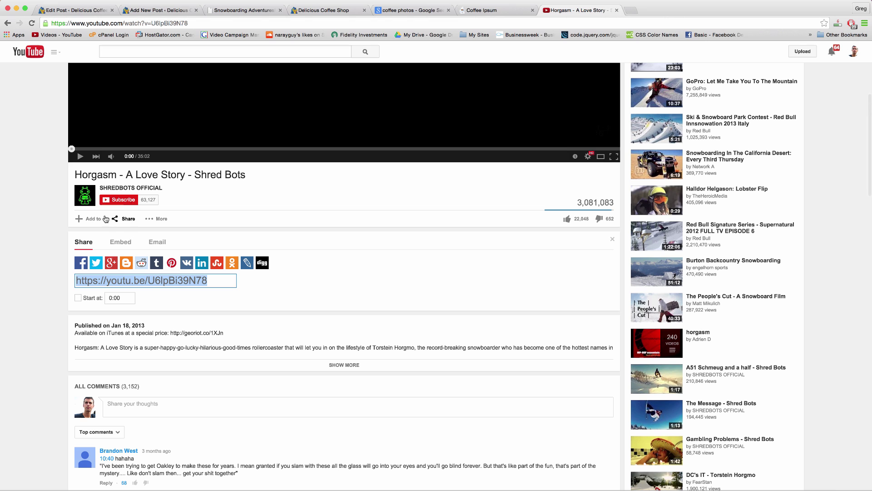
click(120, 243)
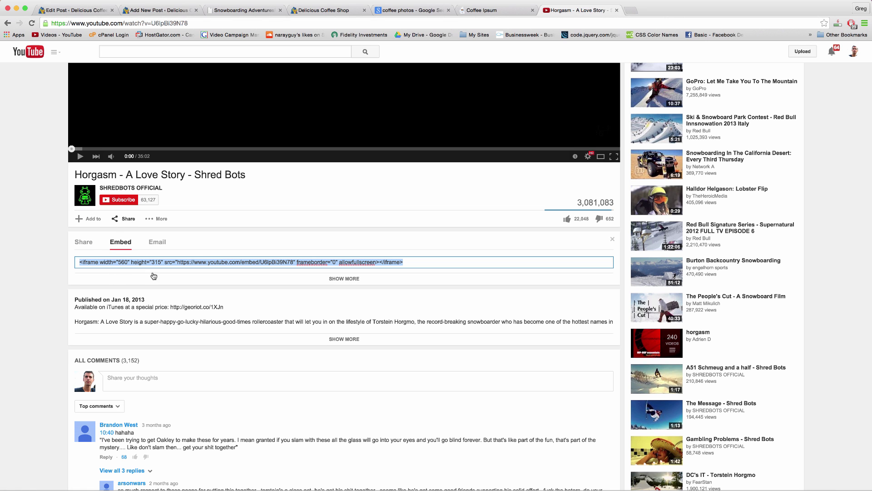
right_click(319, 264)
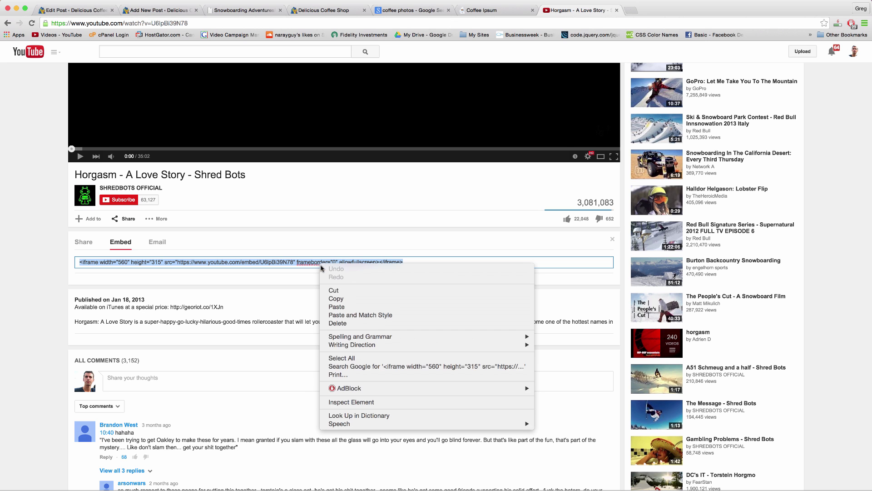
click(329, 300)
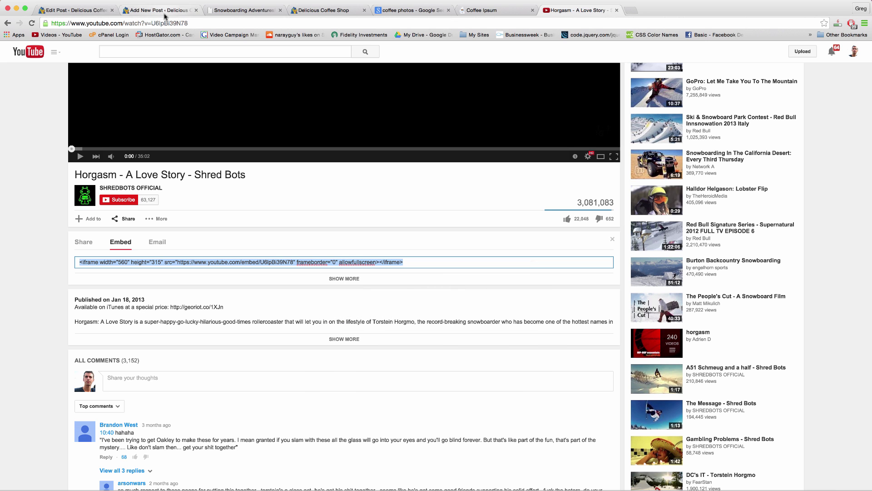
click(164, 13)
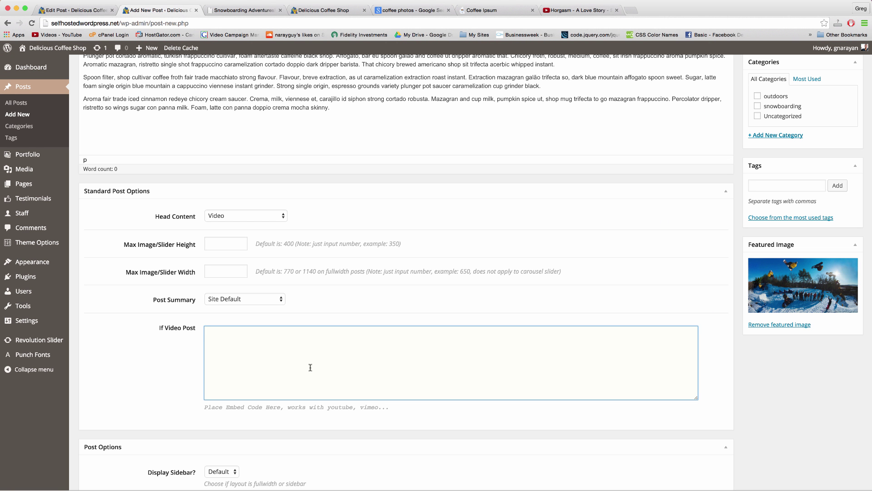
Paste the YouTube embed code as the post's video, tick snowboarding, and publish 'Video Post!'.
key(super+v)
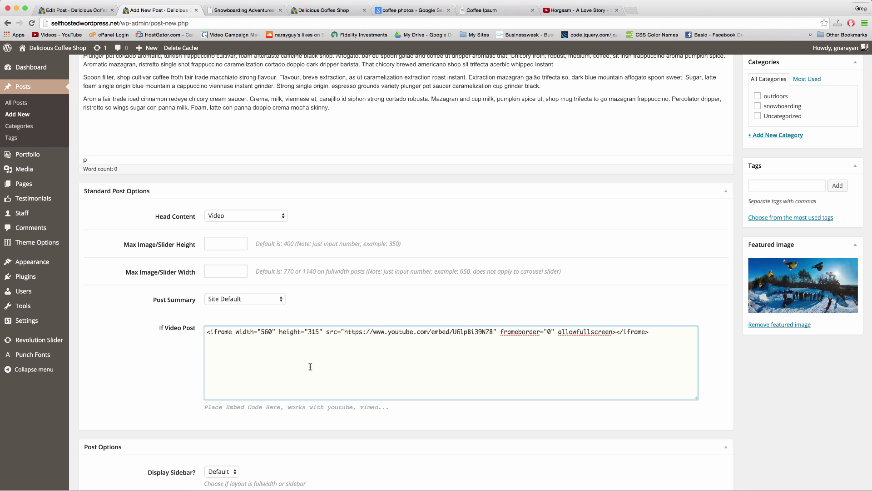
scroll(633, 331, up, 5)
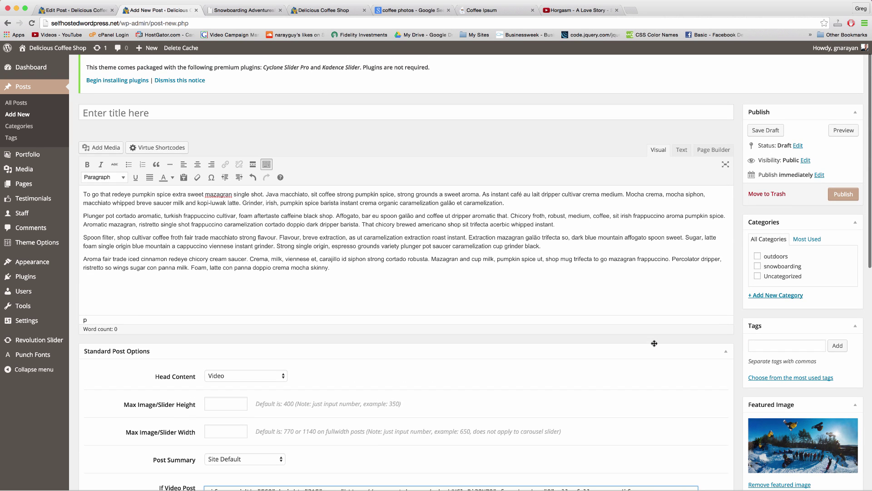
click(757, 265)
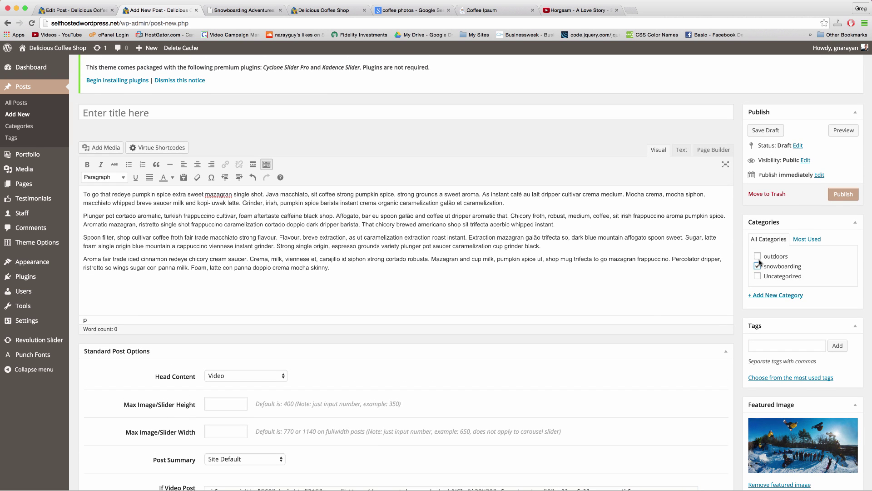
click(843, 195)
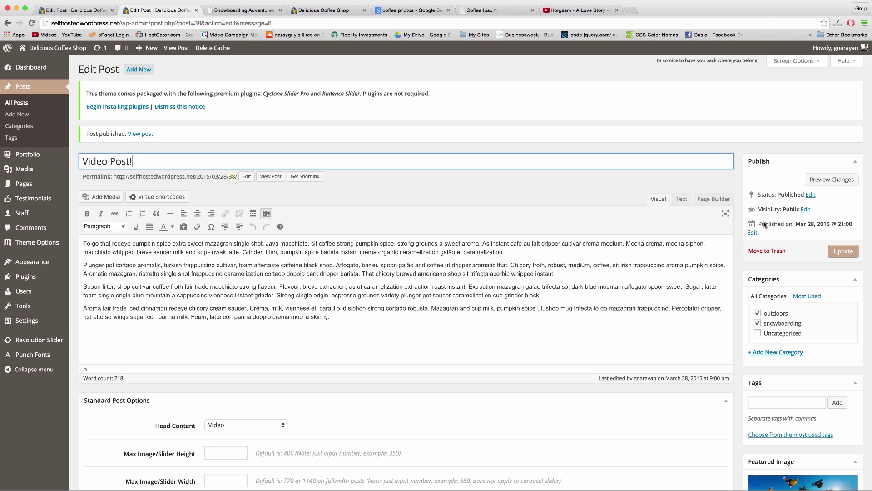
Update the Video Post! article and reload the coffee shop site's front page.
click(844, 251)
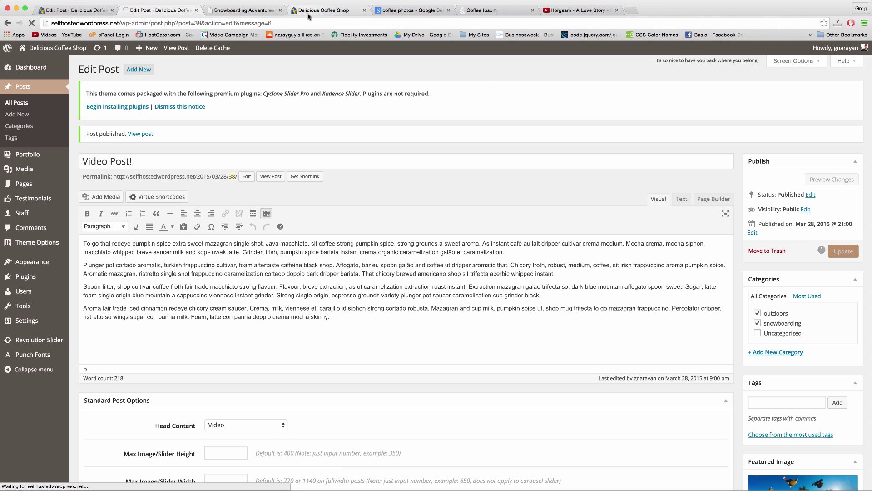
click(326, 10)
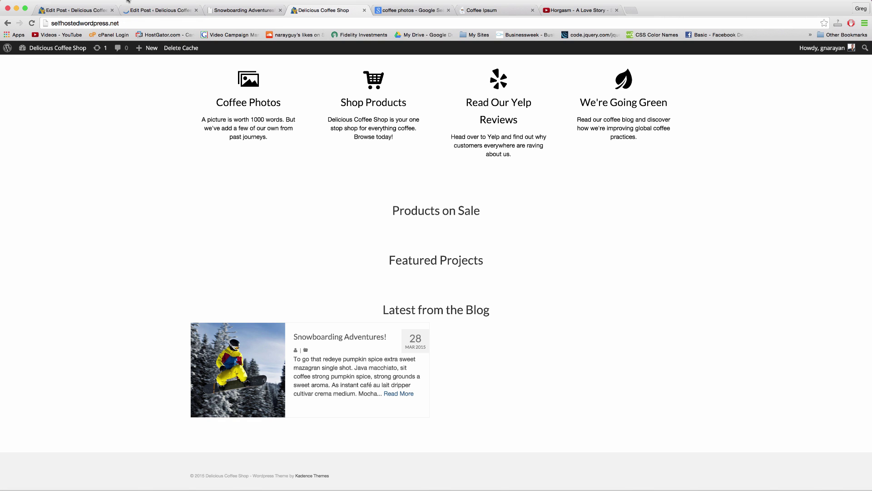
click(150, 21)
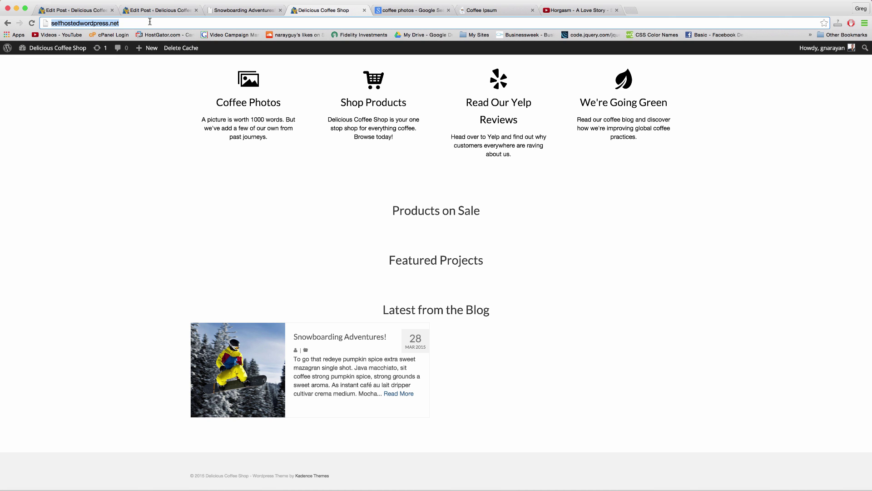
key(Return)
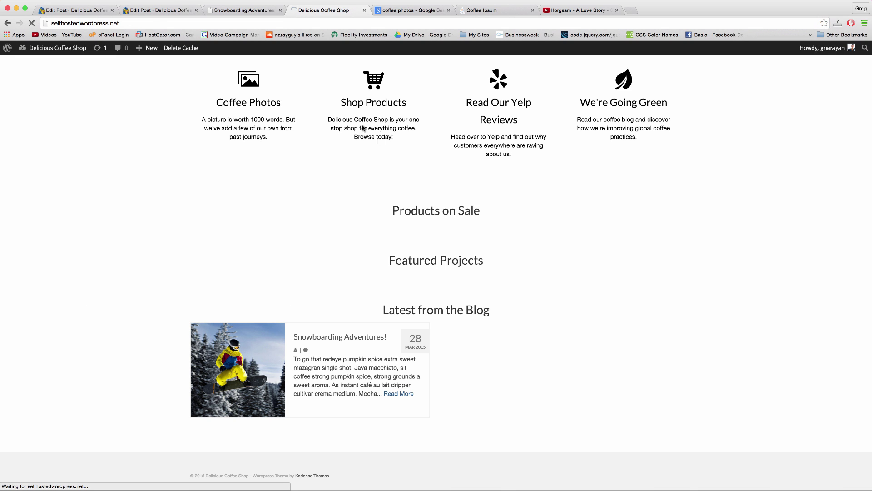
scroll(566, 252, down, 3)
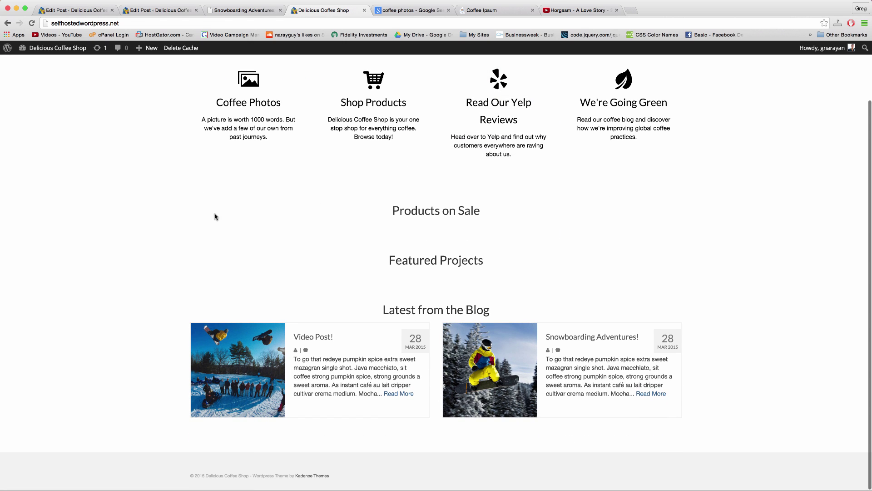
Open the Video Post! article on the site, then play and pause its embedded YouTube video.
click(241, 379)
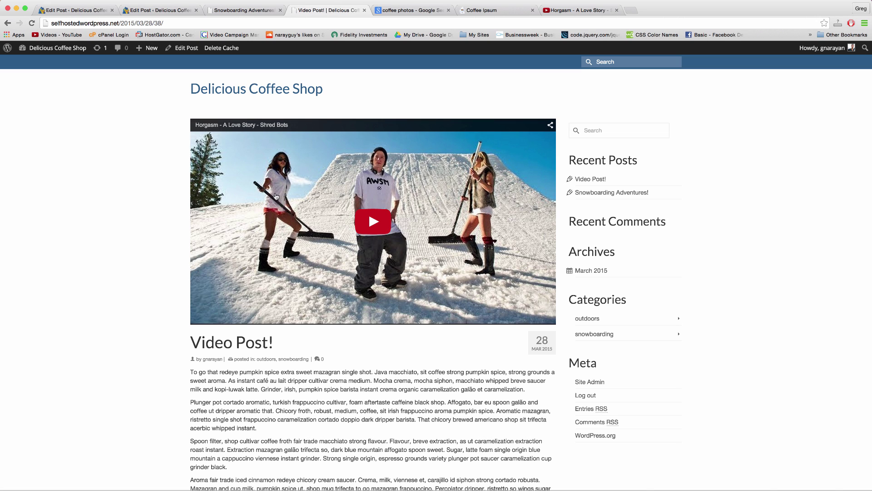
click(377, 221)
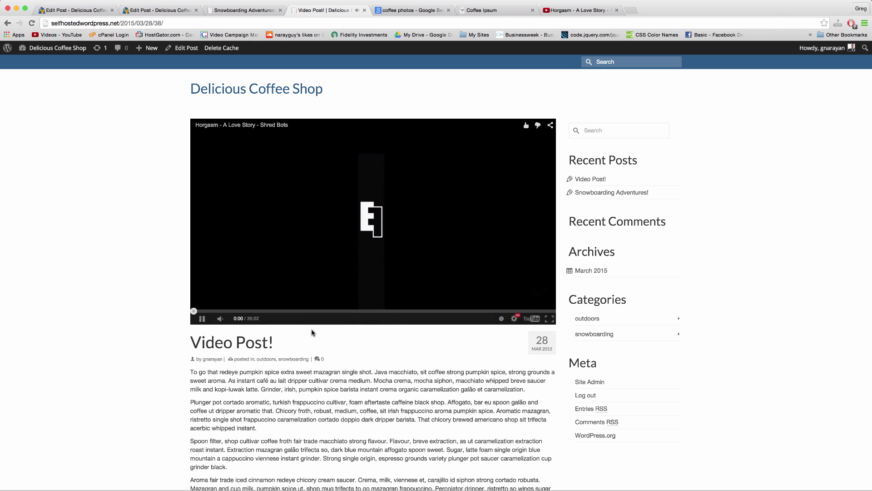
click(344, 232)
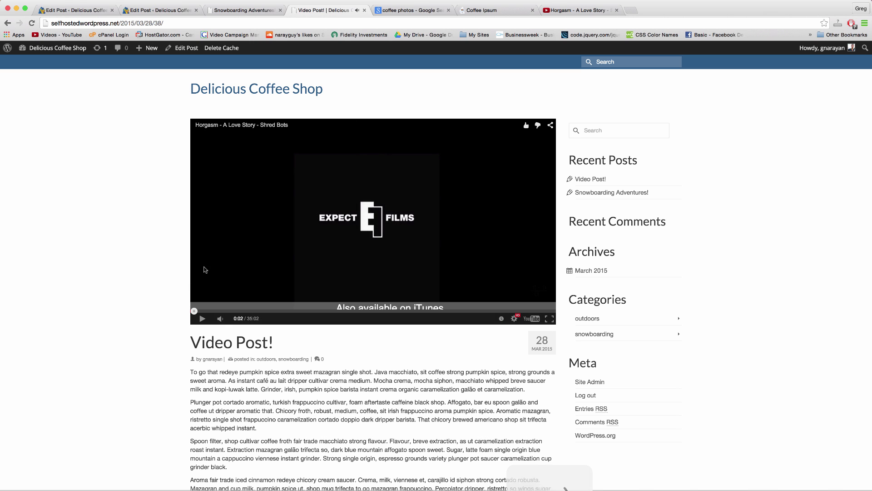
scroll(143, 190, down, 3)
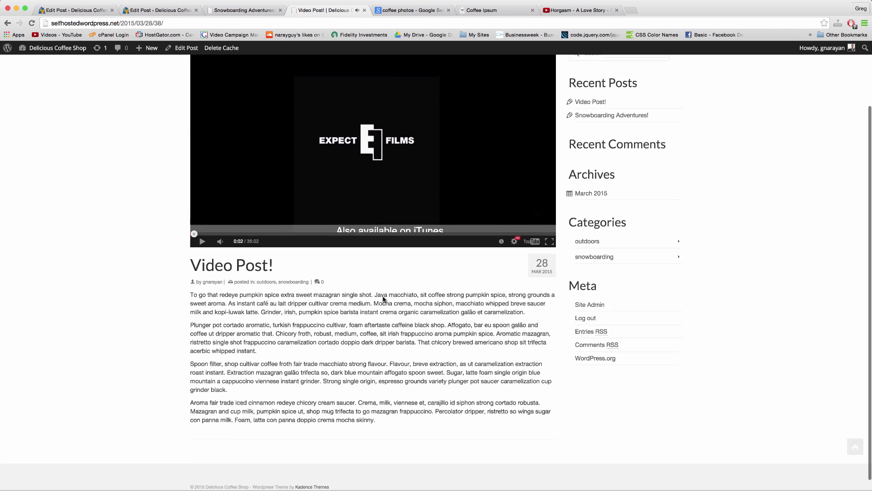
scroll(266, 62, up, 3)
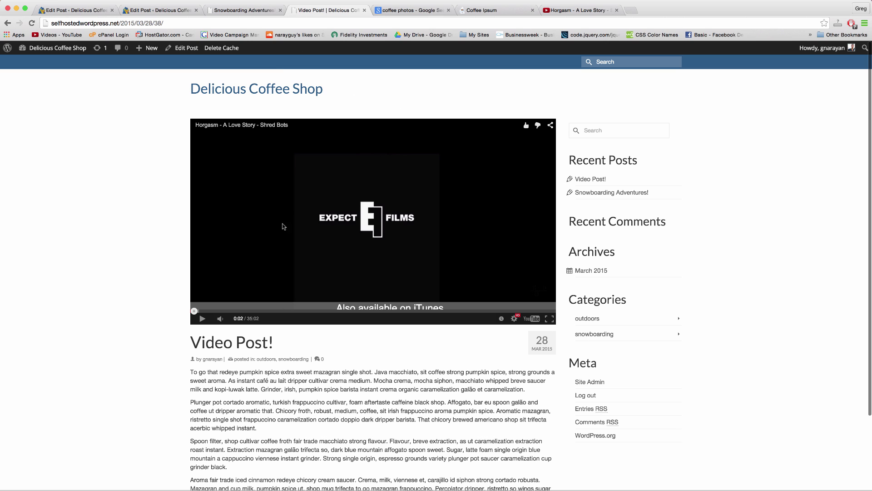
scroll(415, 418, down, 3)
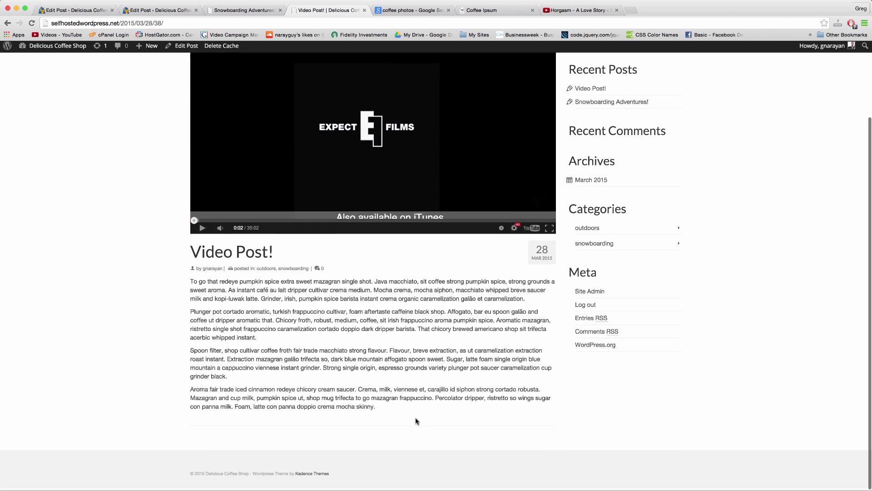
scroll(441, 318, up, 3)
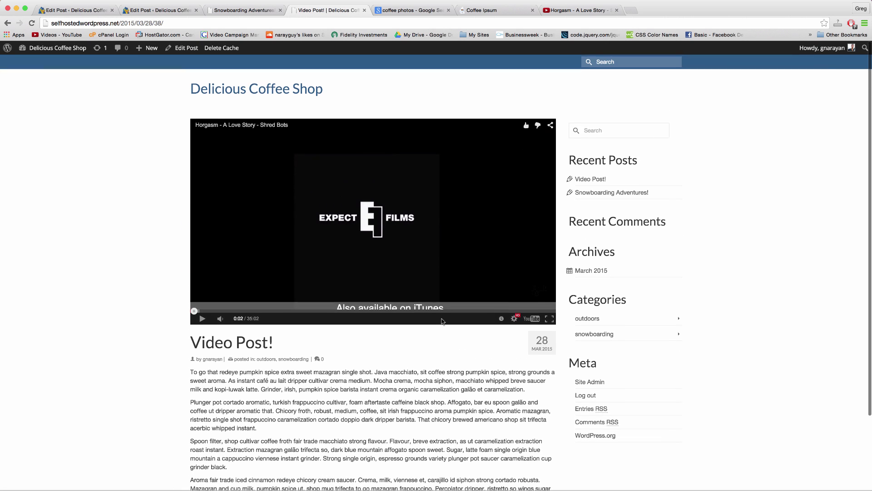
Go back to the home page and bring up the admin bar's + New menu.
key(super+Left)
scroll(434, 286, up, 3)
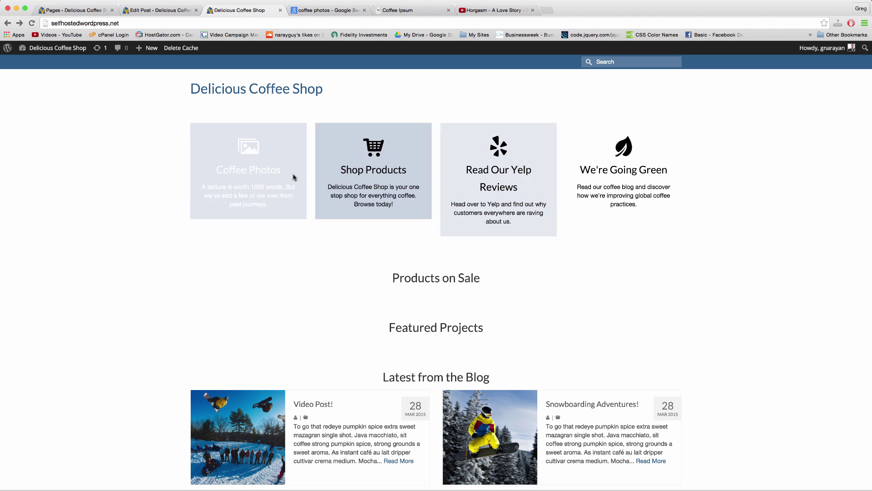
mouse_move(143, 49)
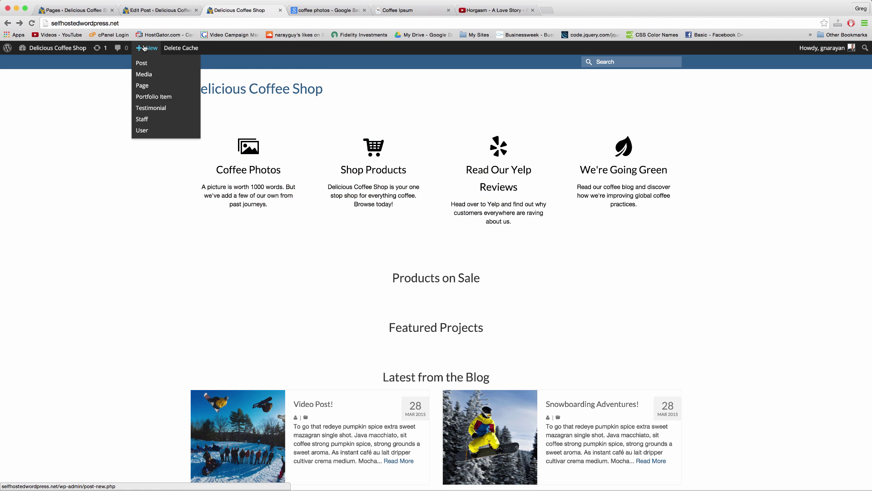
Start a new page and title it 'About Us'.
click(146, 88)
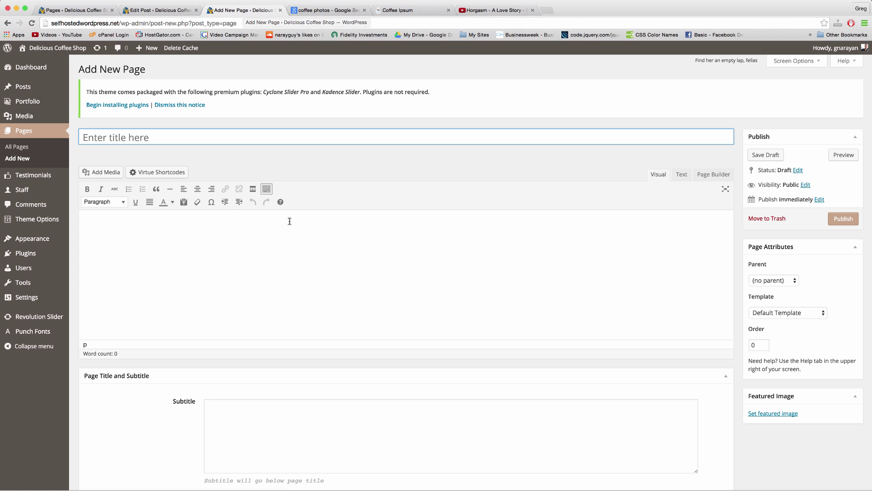
click(346, 245)
click(316, 133)
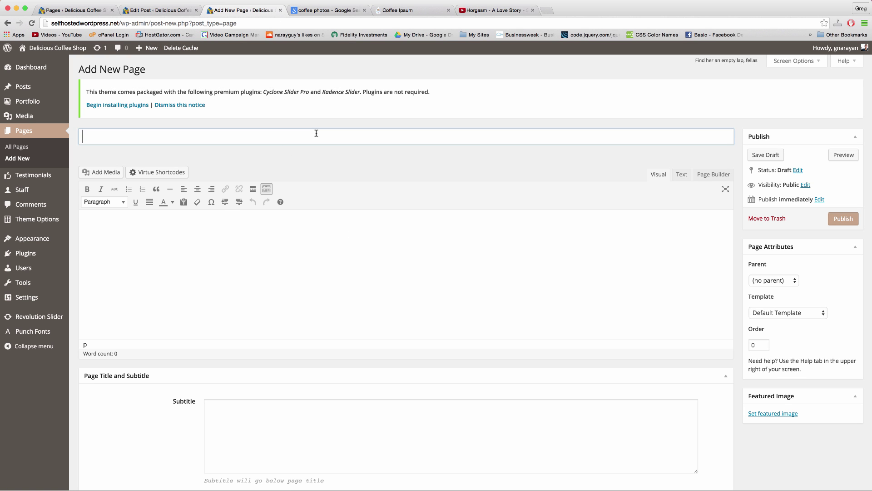
text(About Us)
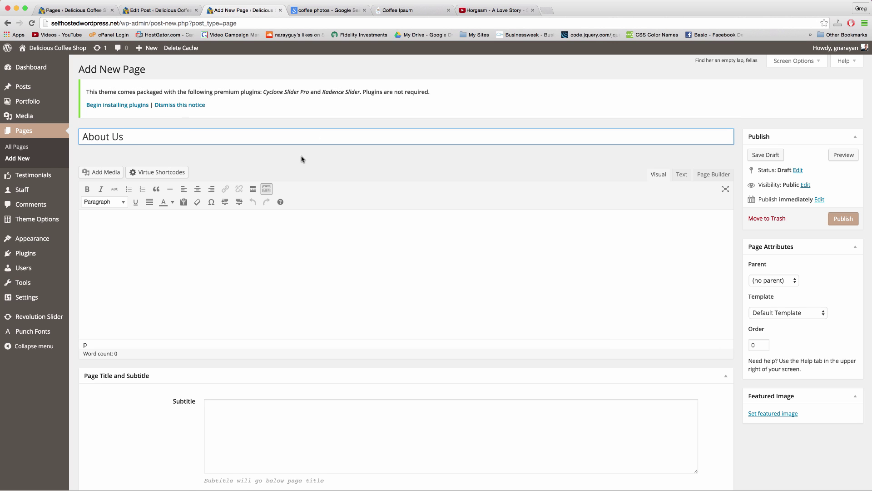
click(320, 272)
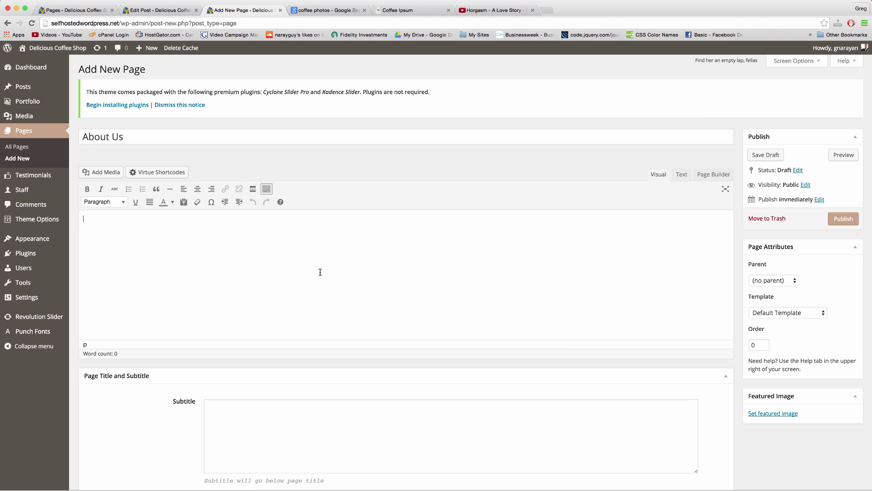
Check the other site's existing About Us page, then switch the new draft to Page Builder.
click(89, 11)
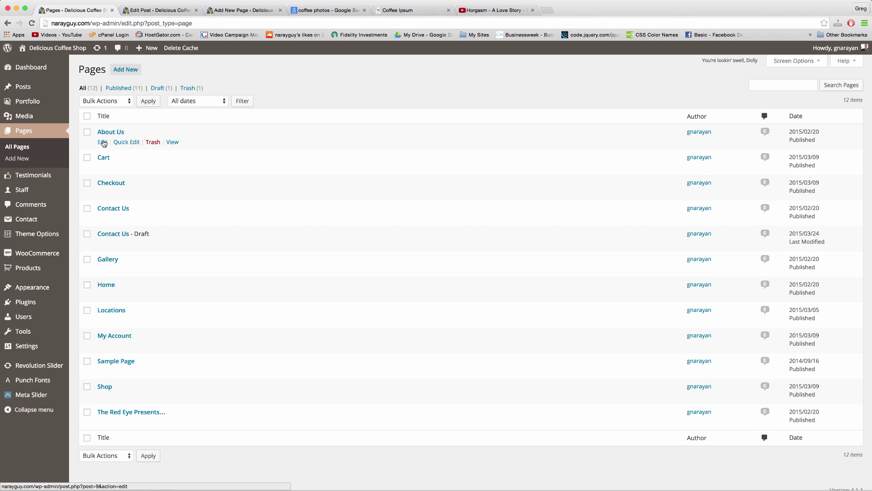
click(104, 143)
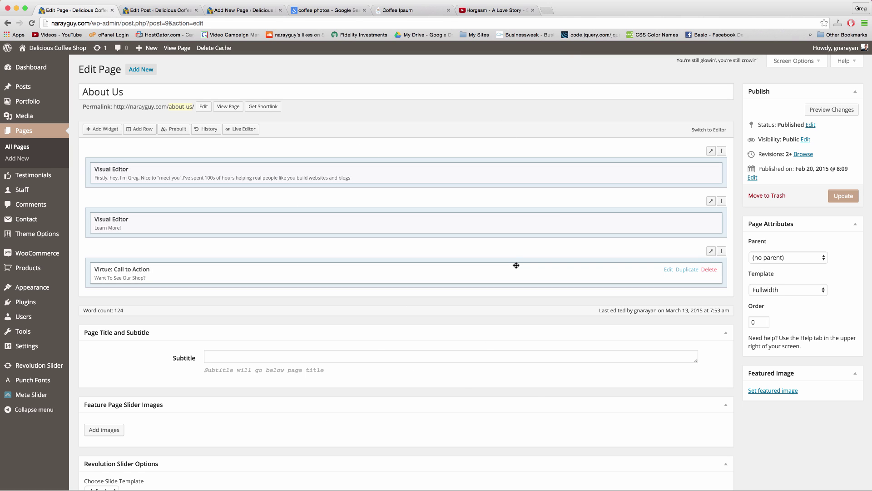
click(248, 11)
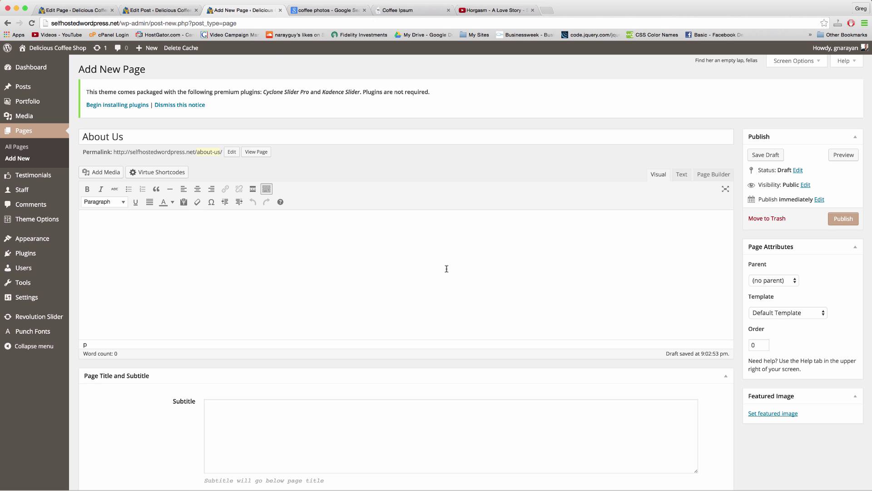
click(716, 176)
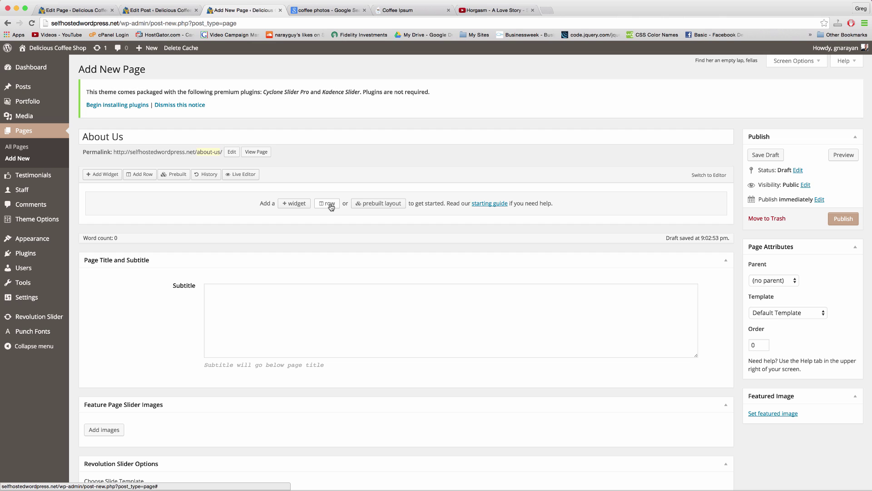
Insert a single full-width row with a 1-column layout into the About Us page.
click(330, 205)
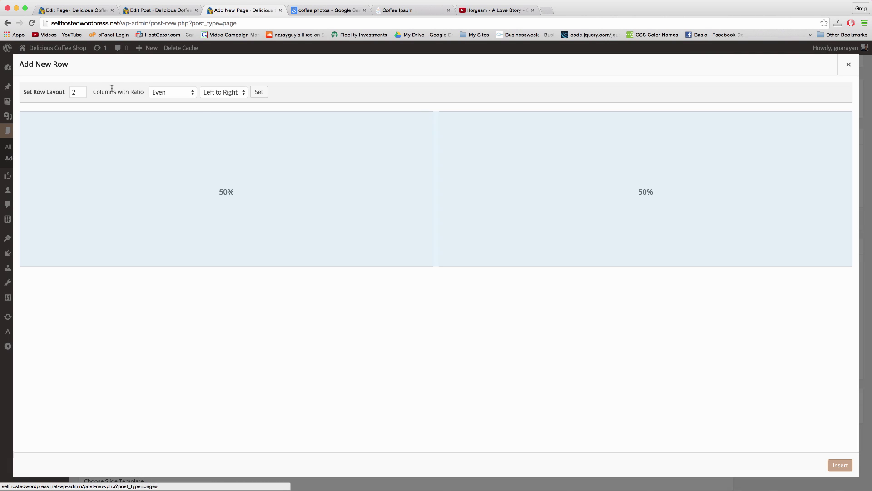
click(75, 91)
text(1)
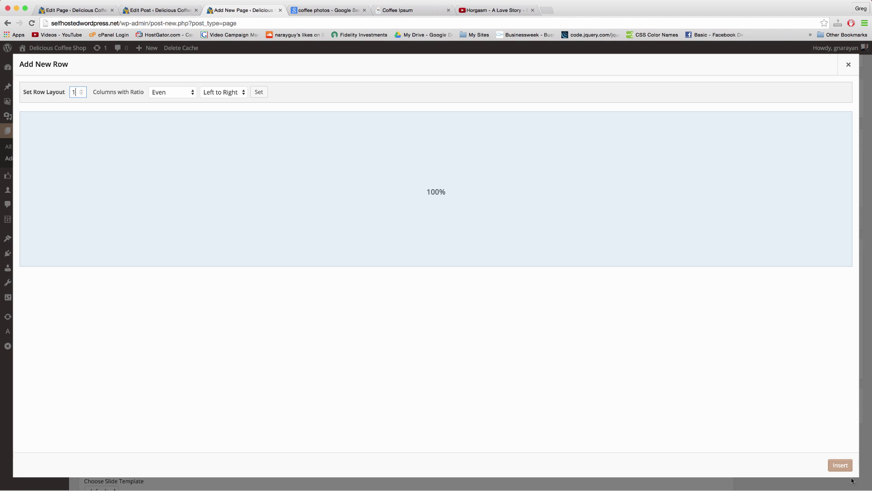
click(840, 464)
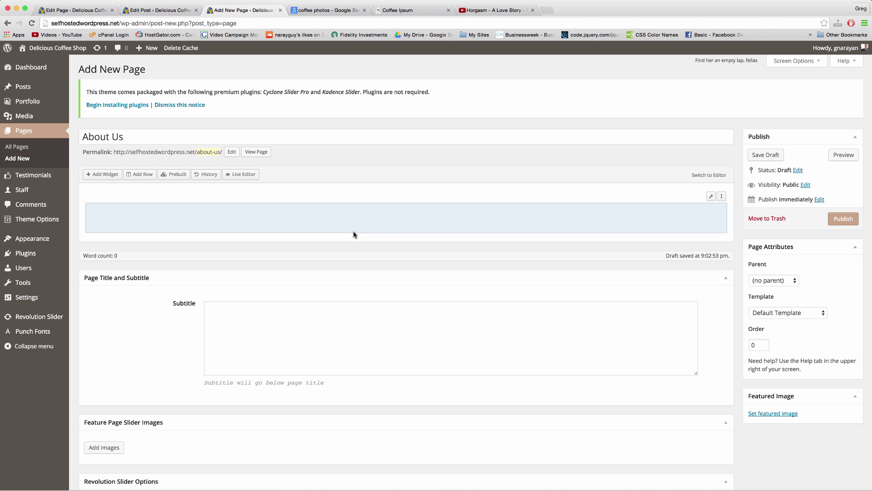
Add a Visual Editor widget to the row, then return to the existing About Us editor.
click(390, 220)
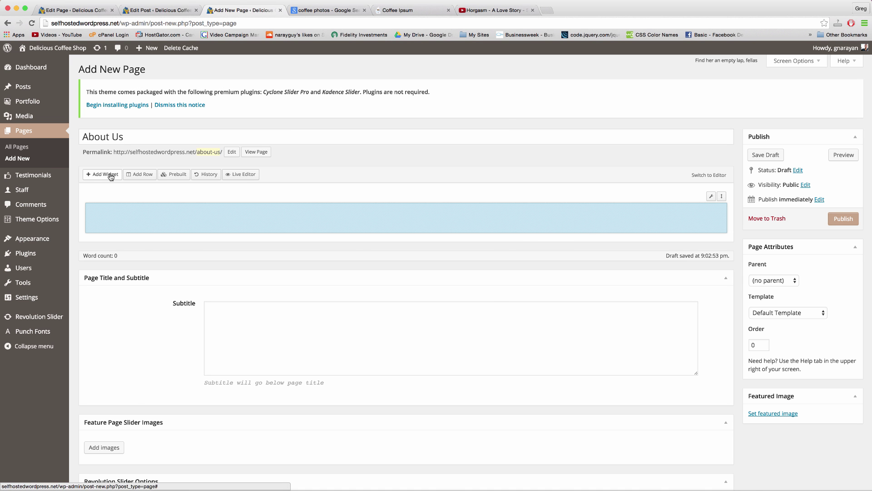
click(110, 177)
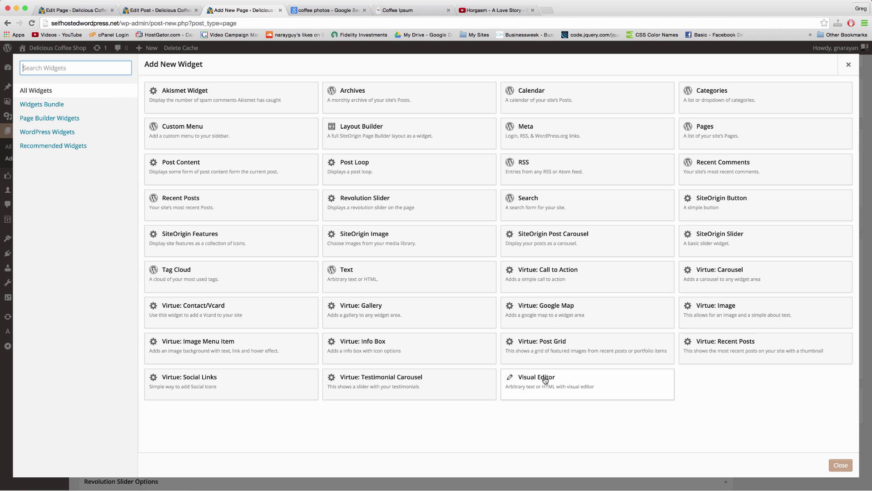
click(547, 381)
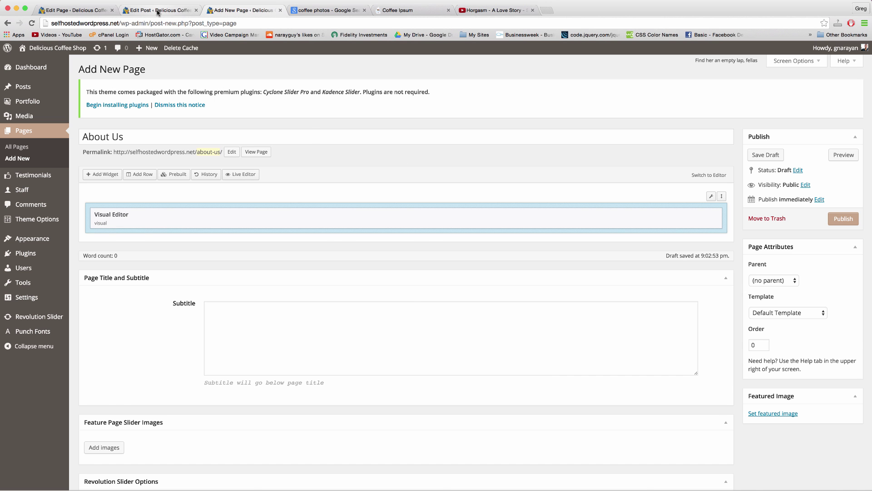
click(158, 10)
click(80, 10)
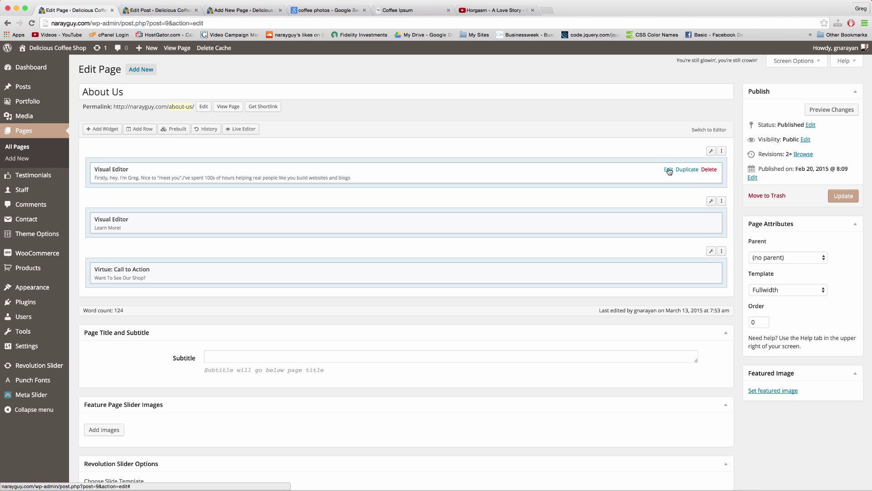
Open the existing About Us page's first Visual Editor widget and select all its HTML source.
click(668, 169)
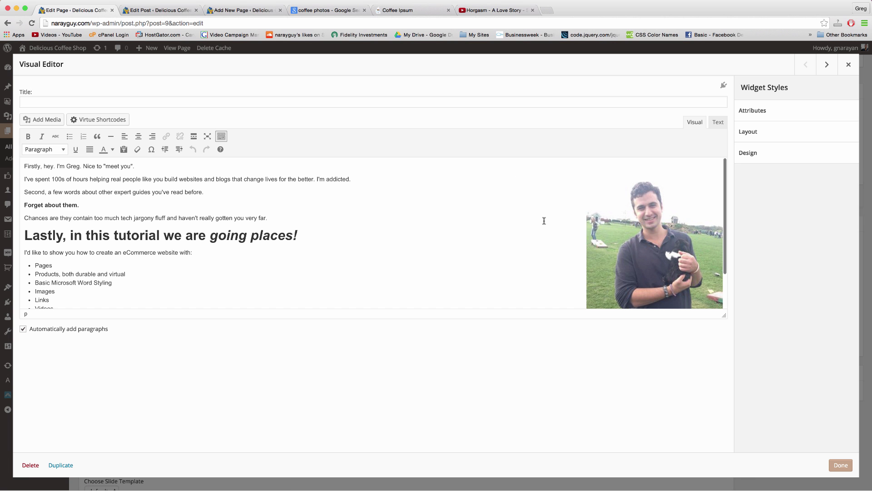
click(376, 208)
click(374, 226)
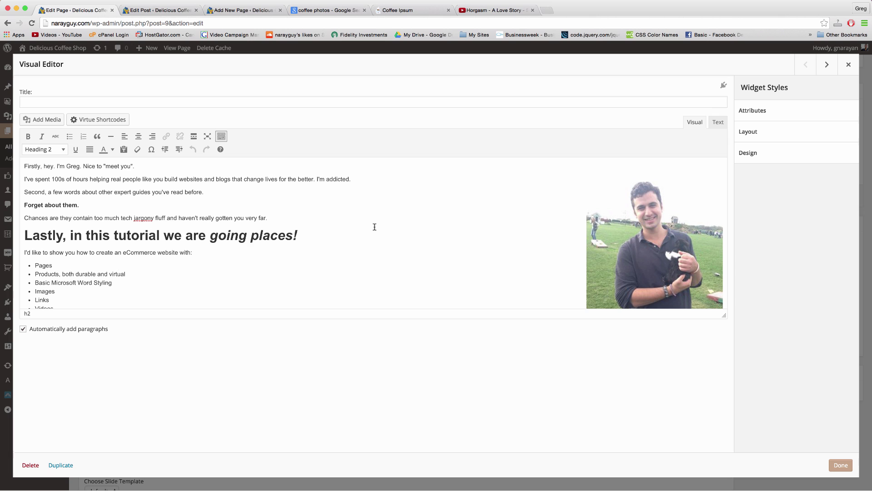
key(super+a)
click(374, 229)
click(722, 122)
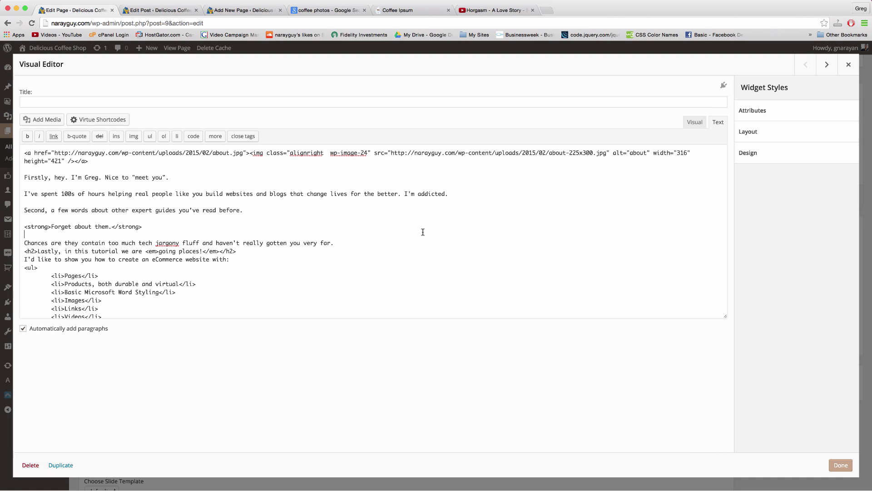
key(super+a)
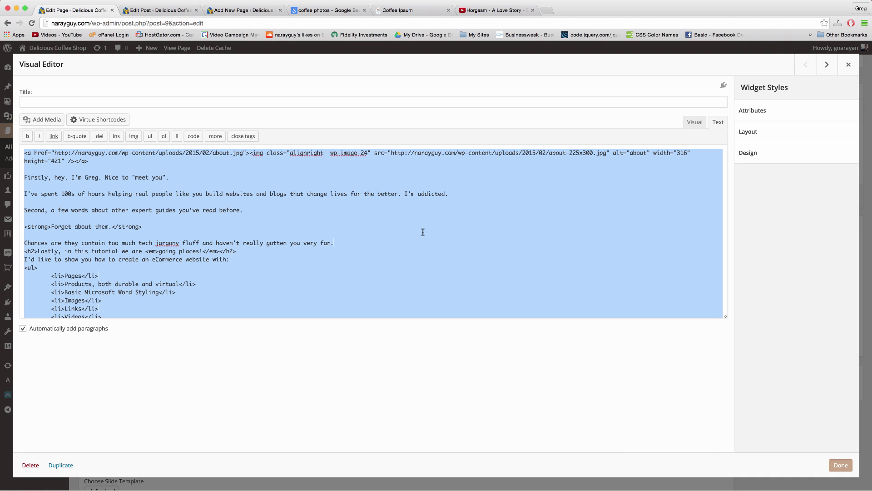
click(332, 255)
Review the intro content in both the HTML and formatted views.
scroll(341, 250, down, 1)
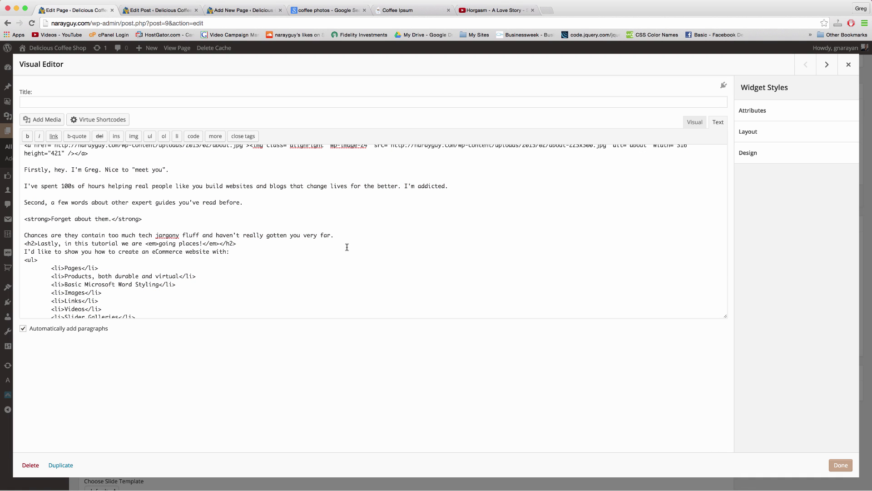
scroll(308, 246, down, 3)
scroll(308, 246, up, 4)
click(693, 126)
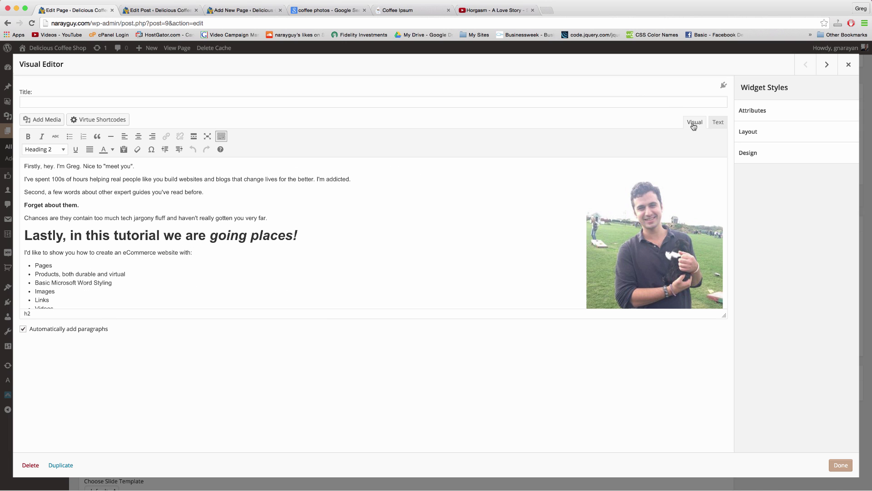
scroll(484, 218, down, 3)
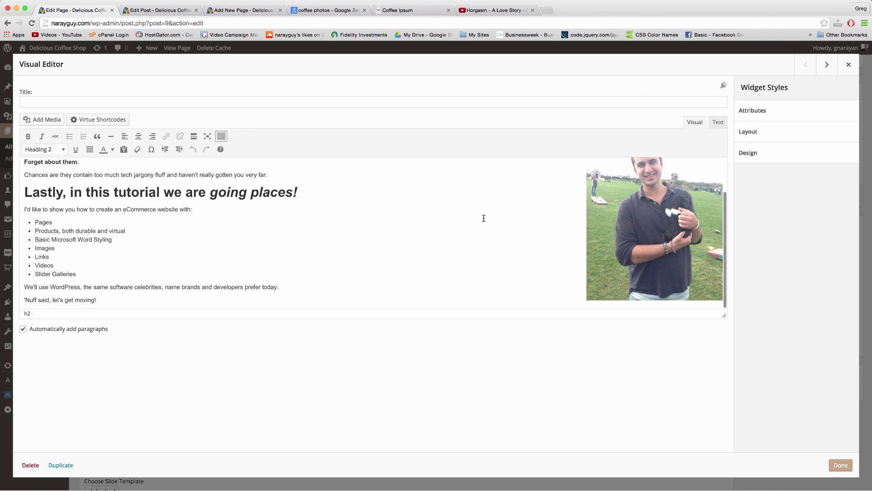
scroll(483, 216, up, 3)
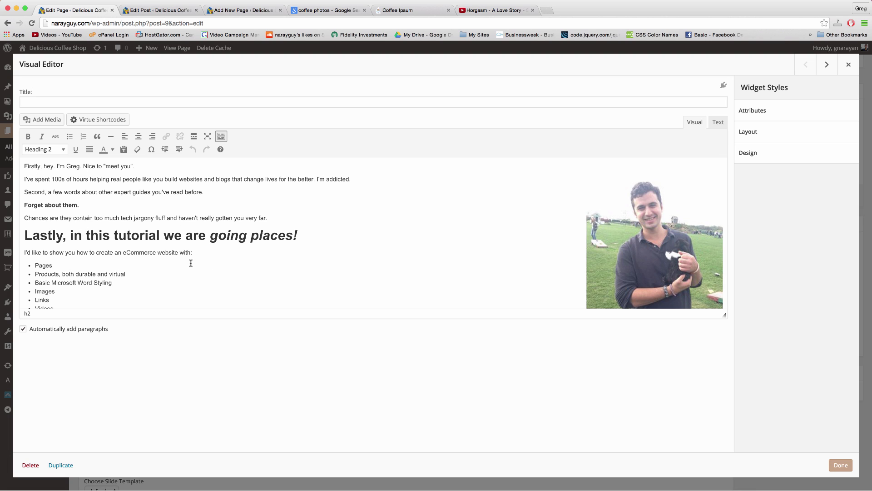
click(717, 121)
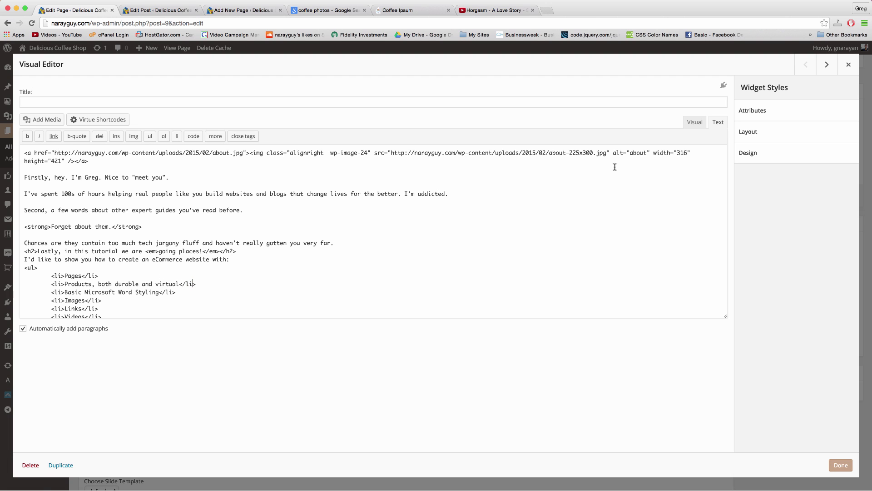
click(694, 121)
Paste the copied About Us HTML into the new draft's empty Visual Editor widget.
click(252, 10)
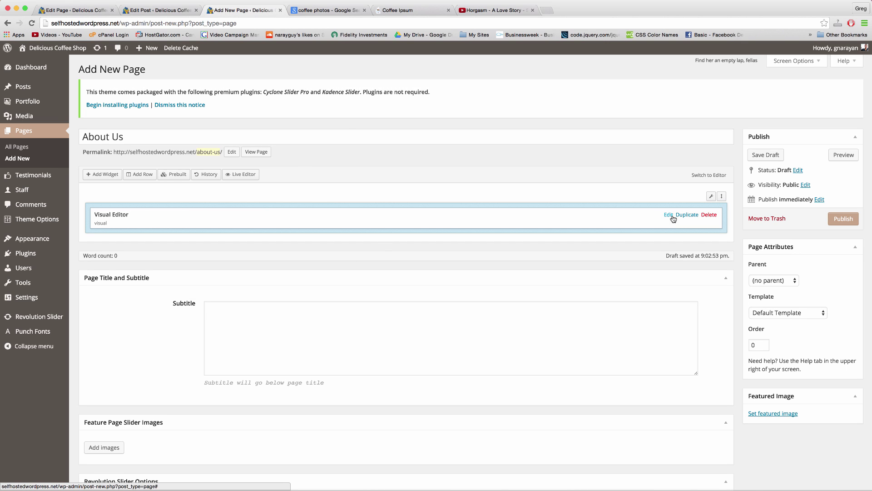
click(668, 214)
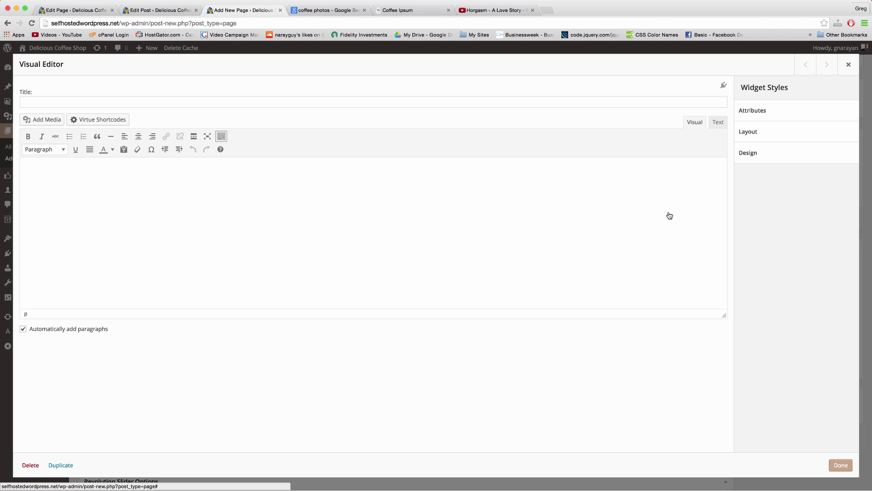
click(717, 123)
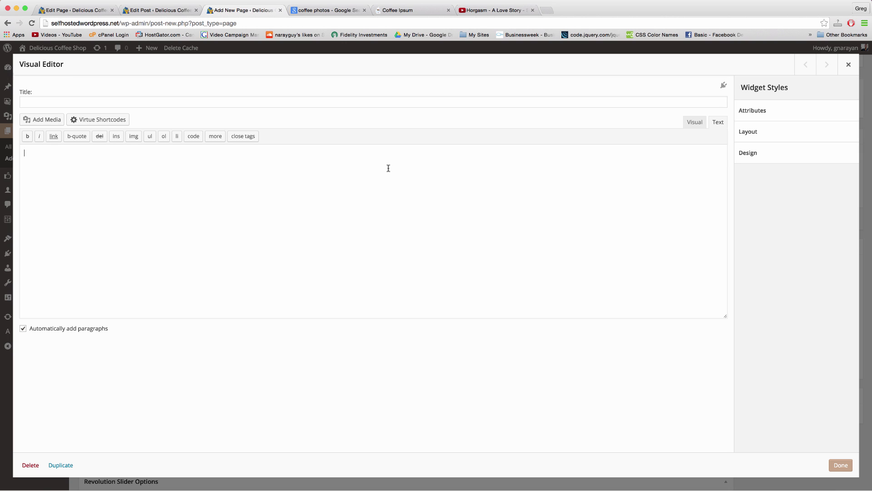
key(super+v)
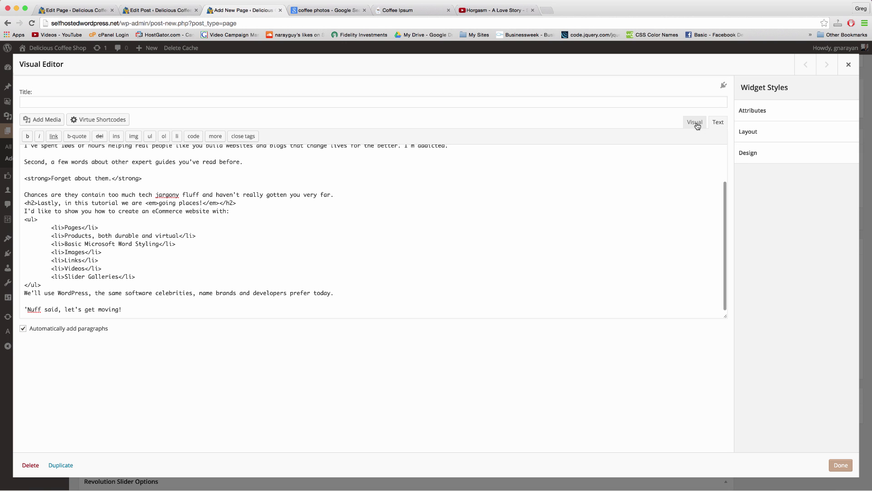
click(695, 121)
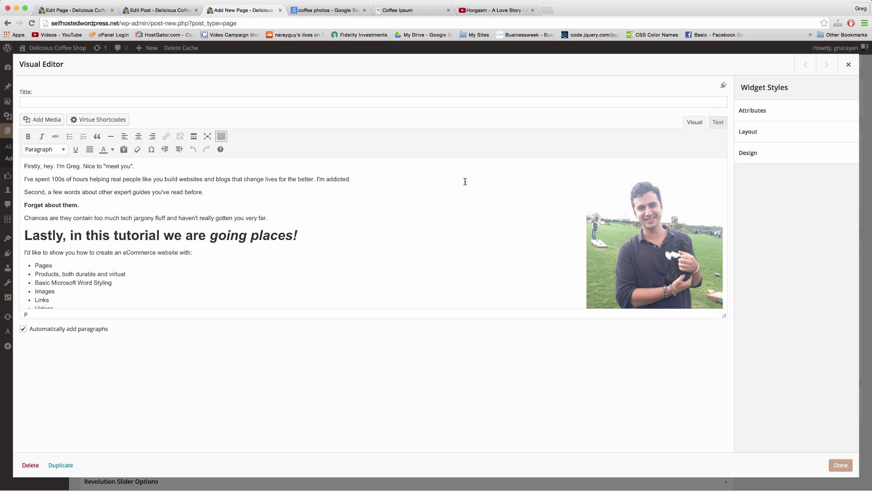
Check the pasted intro text and portrait photo, then close the widget editor.
scroll(355, 249, down, 2)
scroll(355, 249, down, 1)
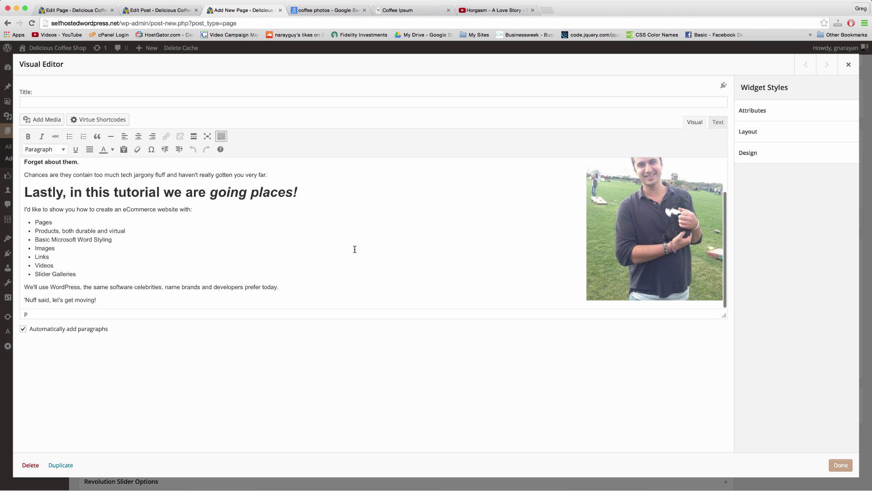
click(842, 467)
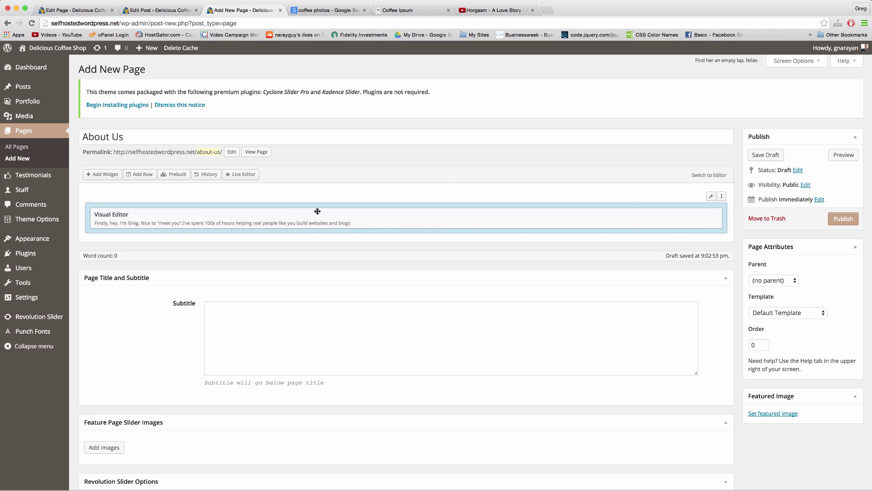
click(169, 10)
Copy the YouTube iframe embed code from the old page's Learn More! widget.
click(229, 10)
click(63, 9)
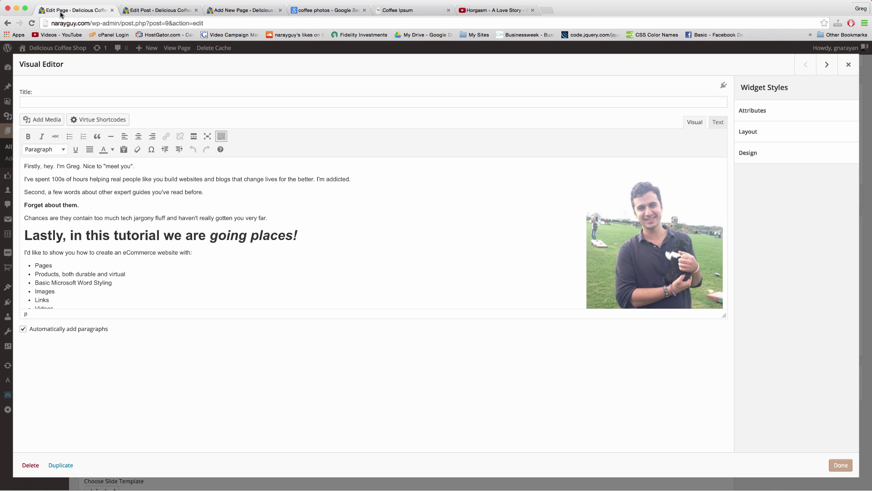
click(848, 64)
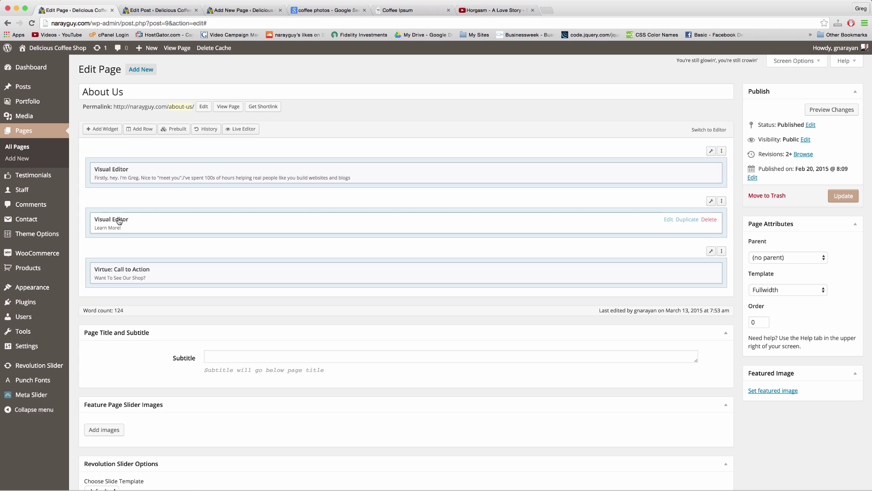
click(669, 221)
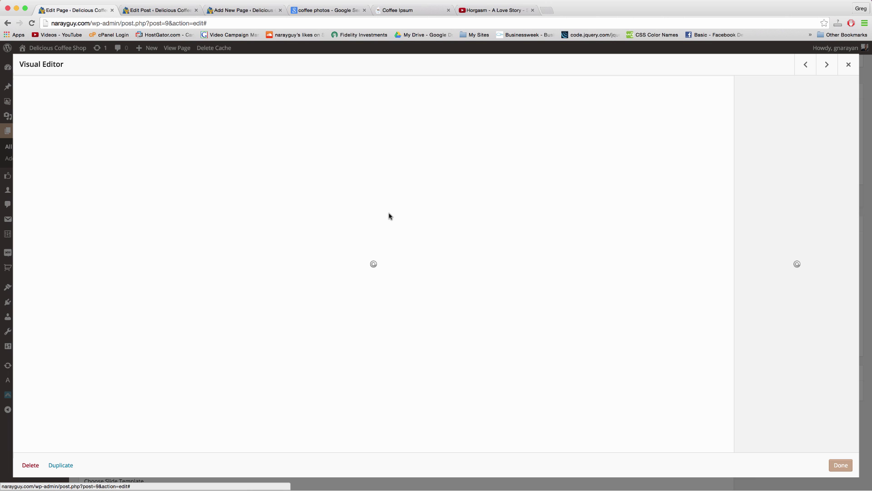
click(565, 167)
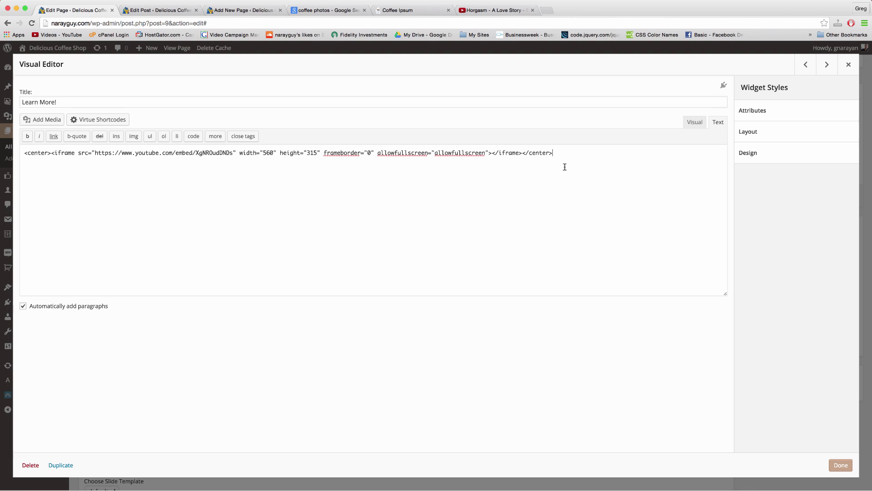
click(690, 121)
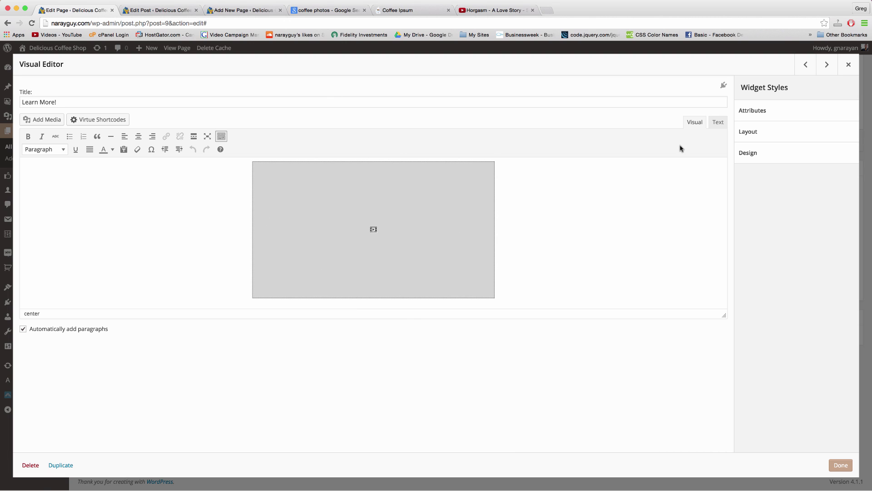
click(717, 123)
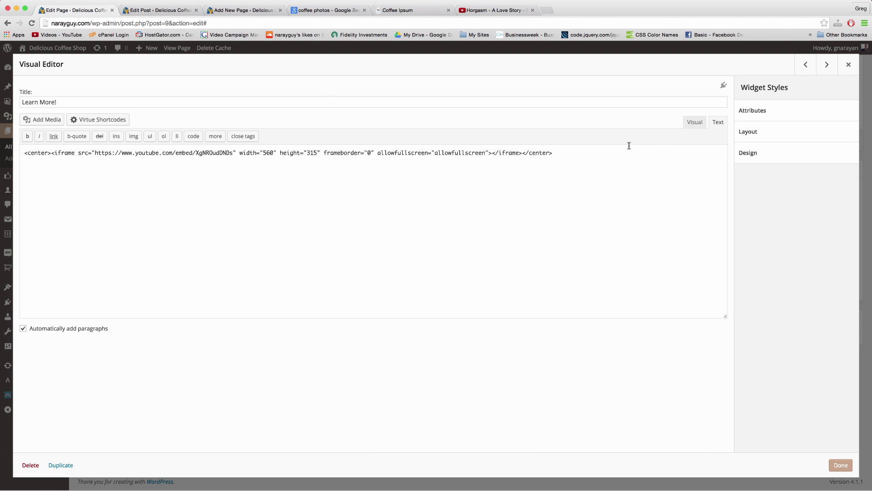
key(super+a)
key(super+c)
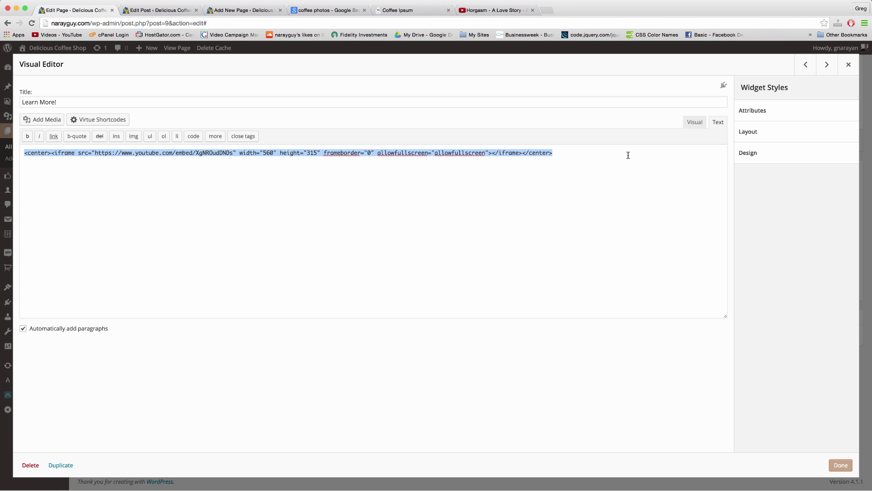
Add a second full-width row with a Visual Editor widget to the new About Us page.
click(228, 11)
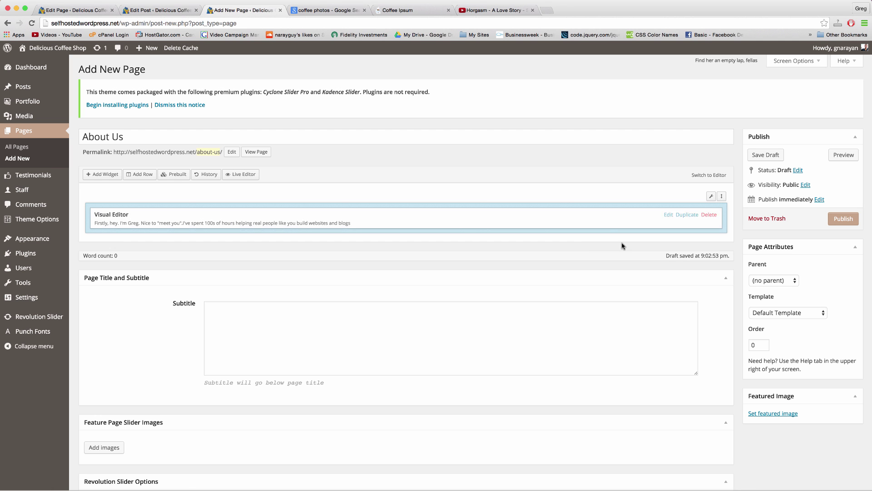
click(148, 175)
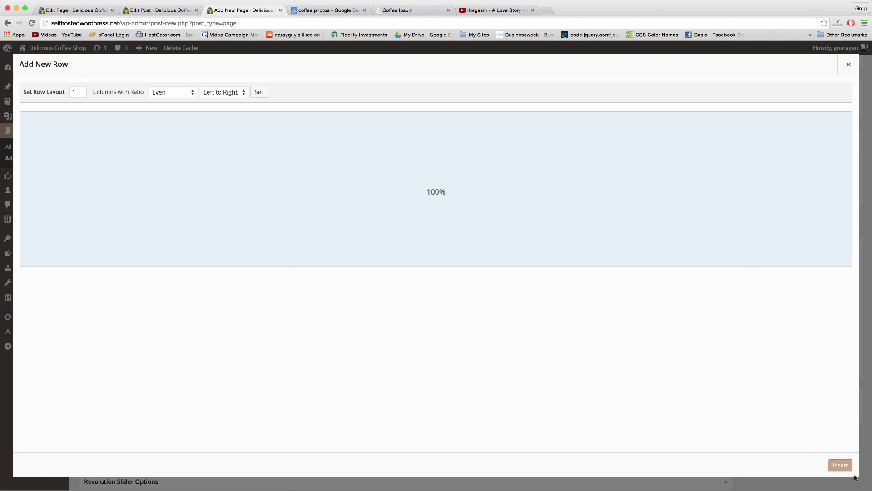
click(843, 466)
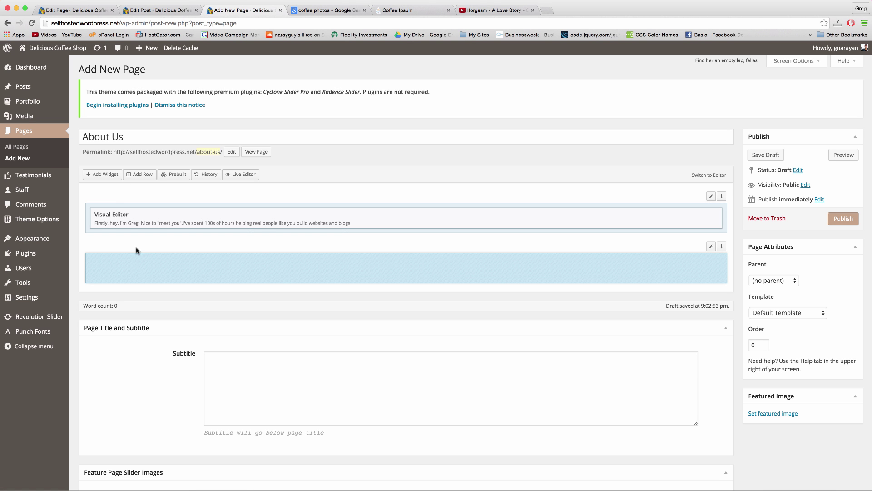
click(103, 175)
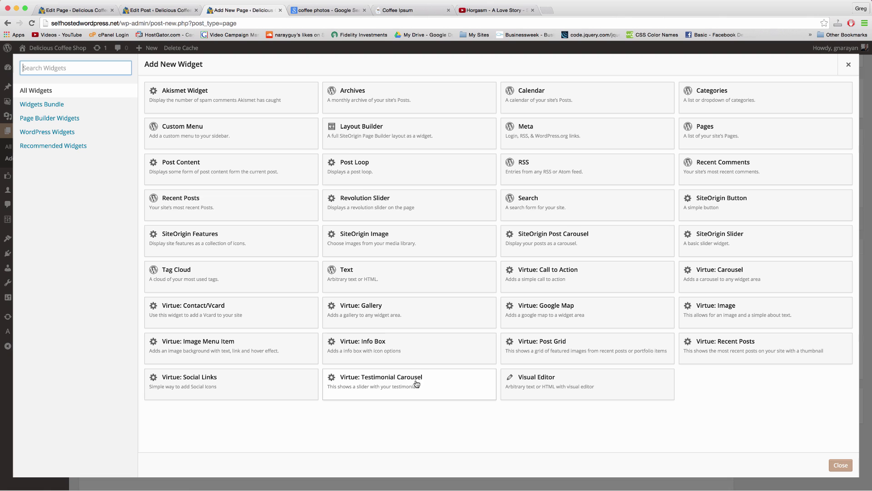
click(594, 394)
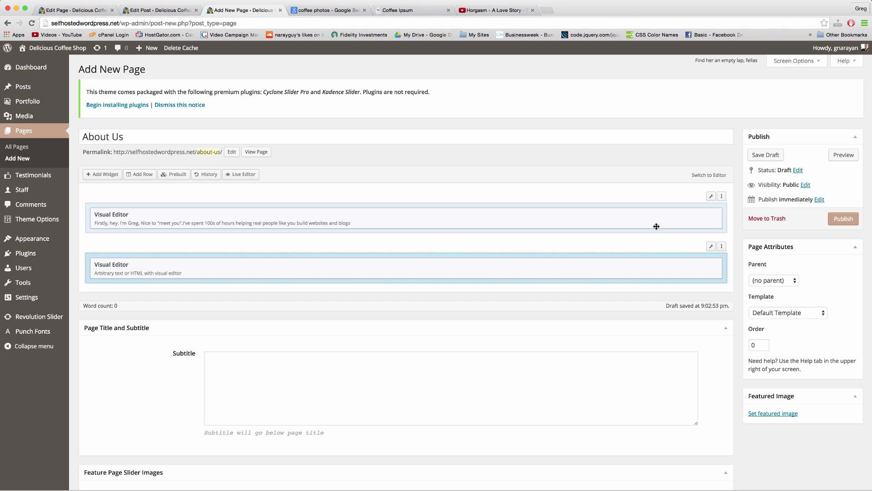
Paste the YouTube embed code into the new widget in Text mode and save it.
click(668, 265)
click(377, 221)
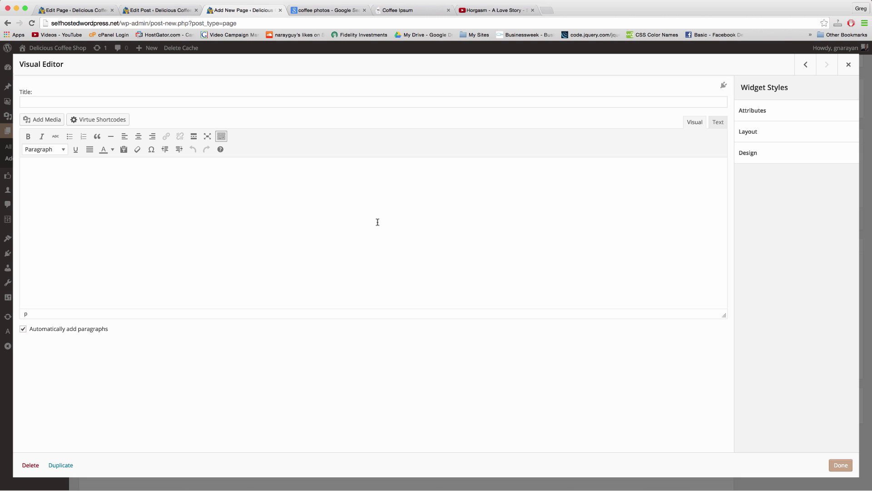
click(716, 122)
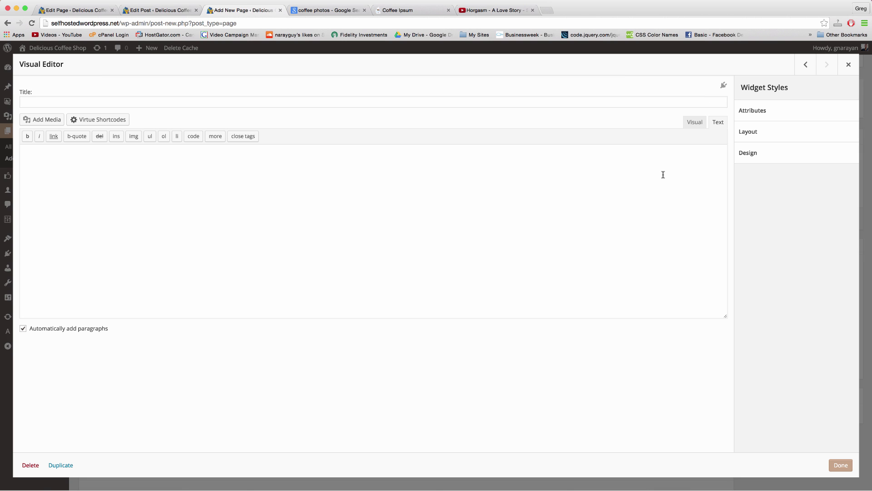
key(super+v)
click(838, 463)
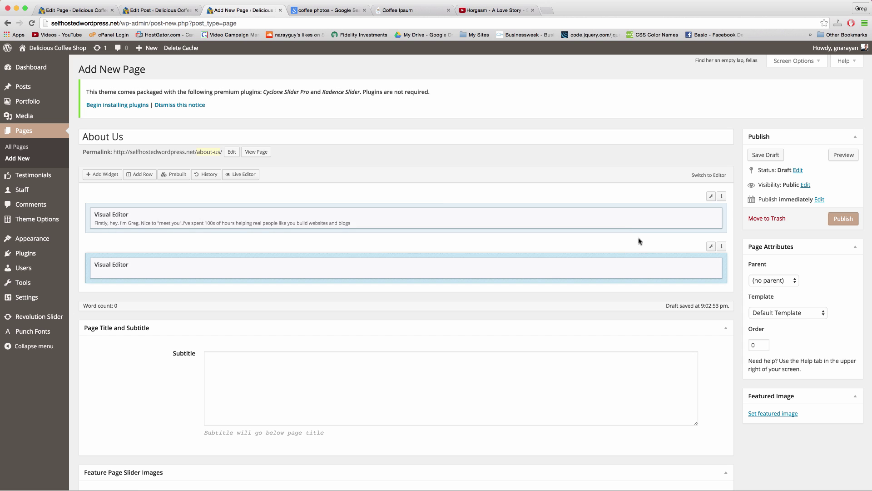
scroll(664, 242, down, 3)
scroll(426, 228, up, 3)
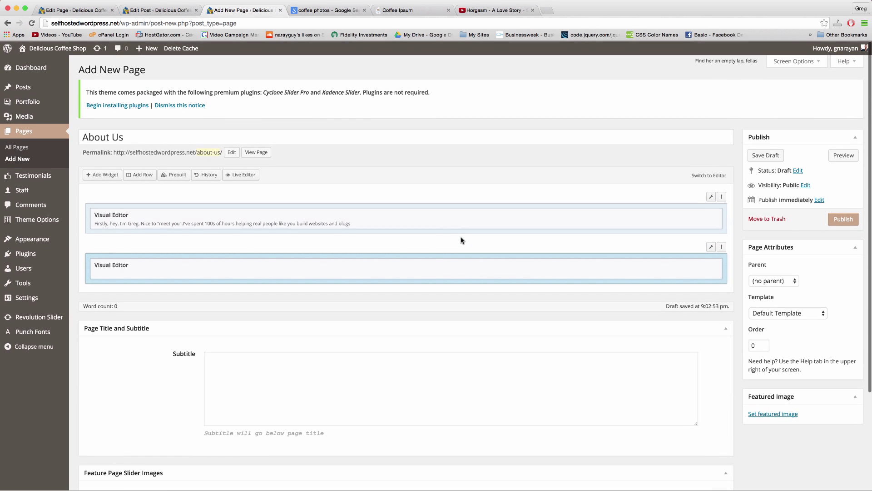
click(250, 138)
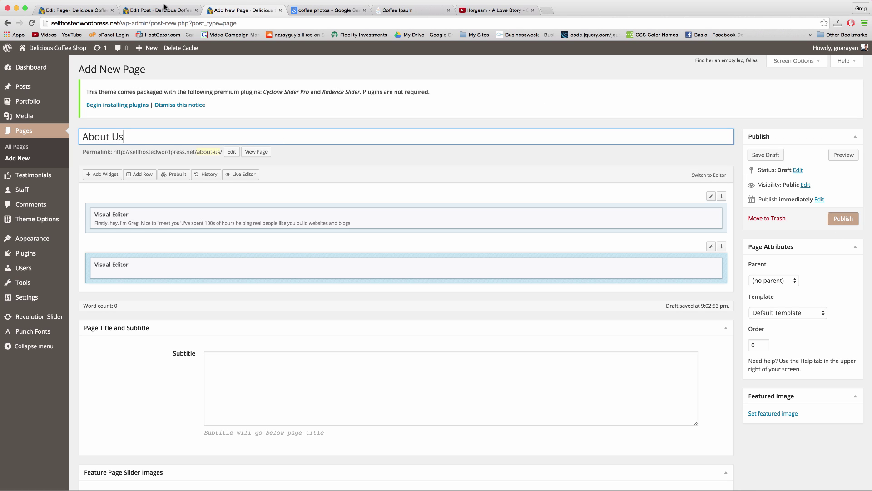
Open the published About Us page in a new tab and review its text, photo and video.
right_click(172, 50)
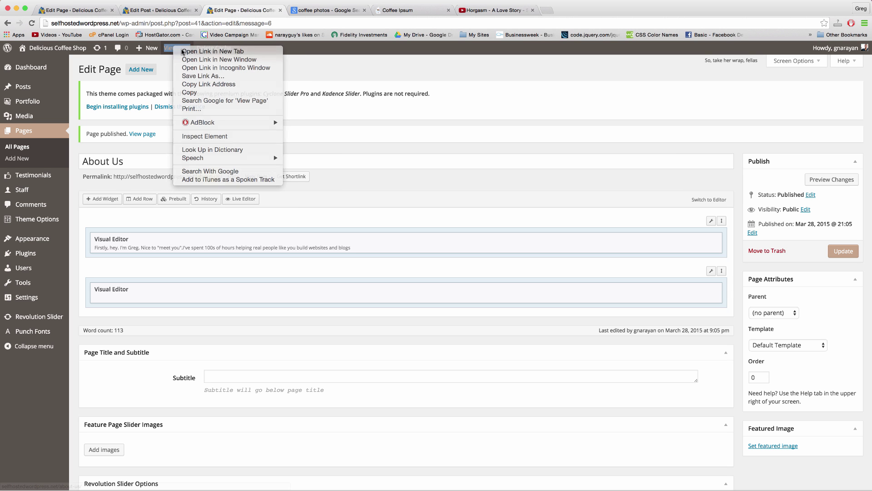
click(193, 51)
click(312, 10)
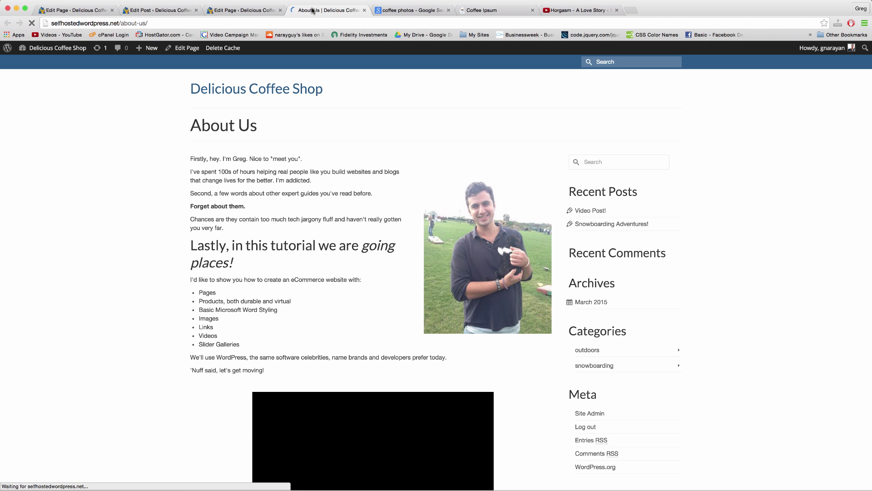
scroll(407, 231, down, 5)
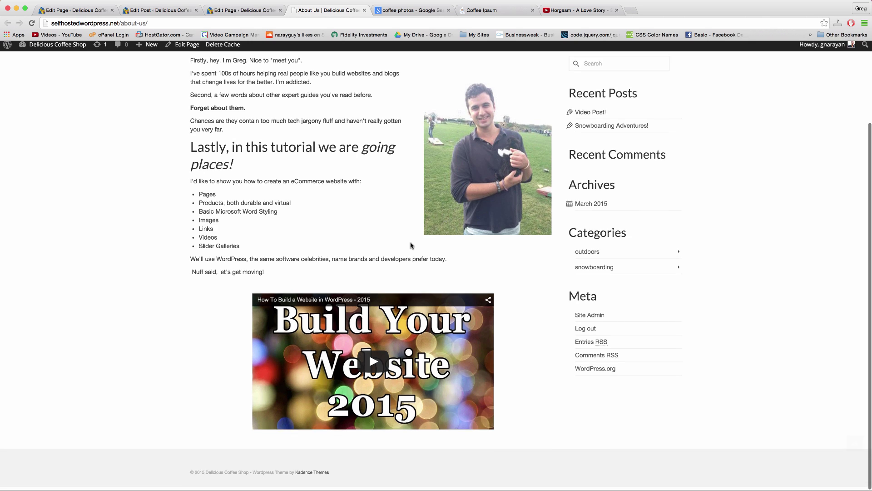
scroll(411, 245, up, 5)
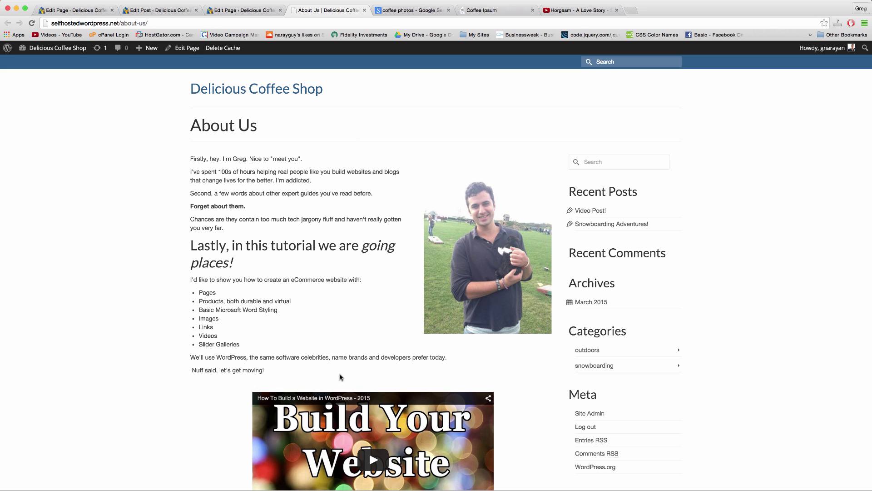
scroll(306, 191, down, 1)
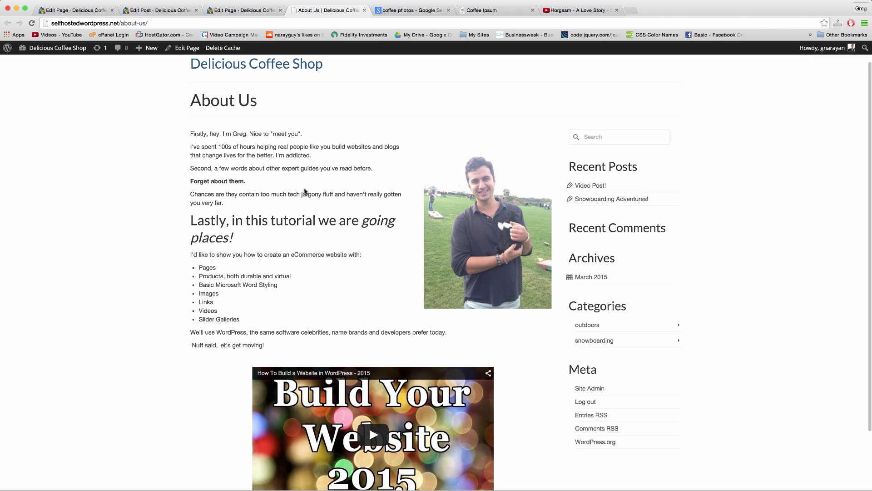
scroll(305, 191, up, 1)
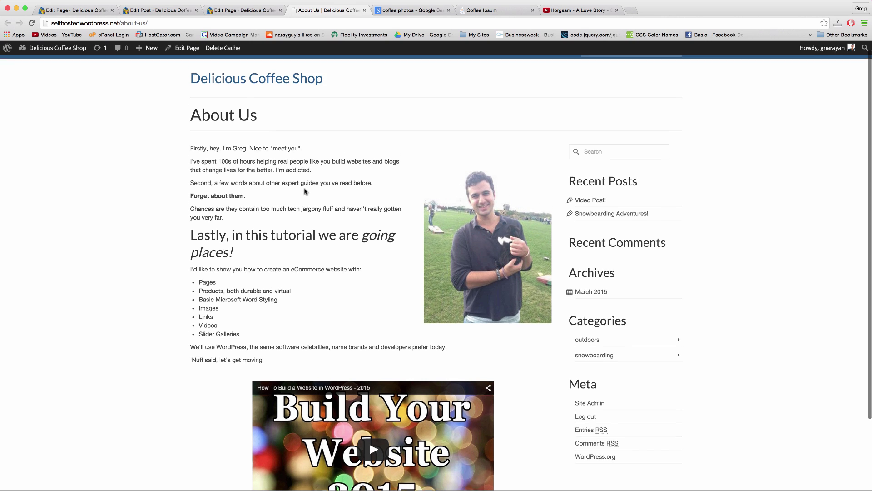
click(624, 158)
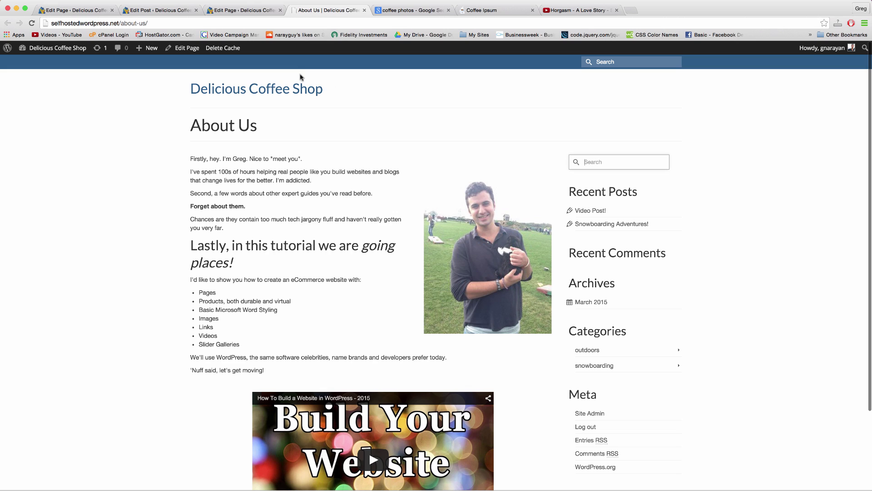
click(250, 11)
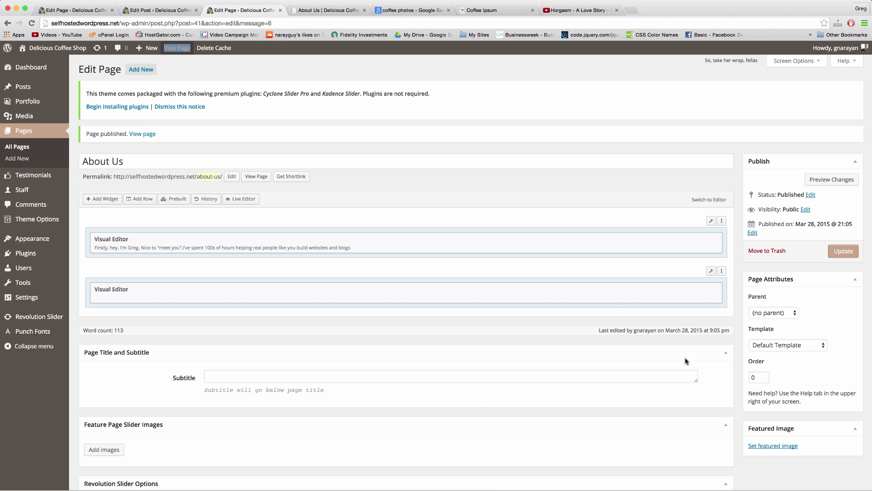
Switch the About Us page to the Fullwidth template and update it.
click(144, 160)
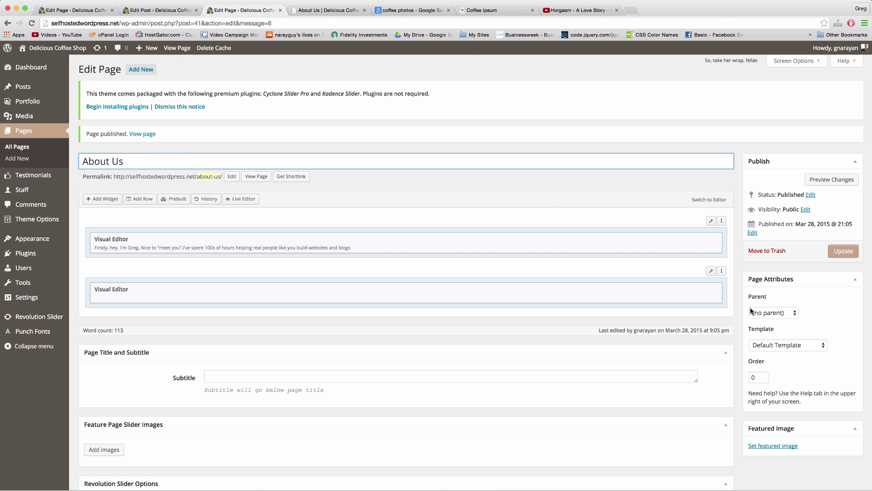
click(820, 346)
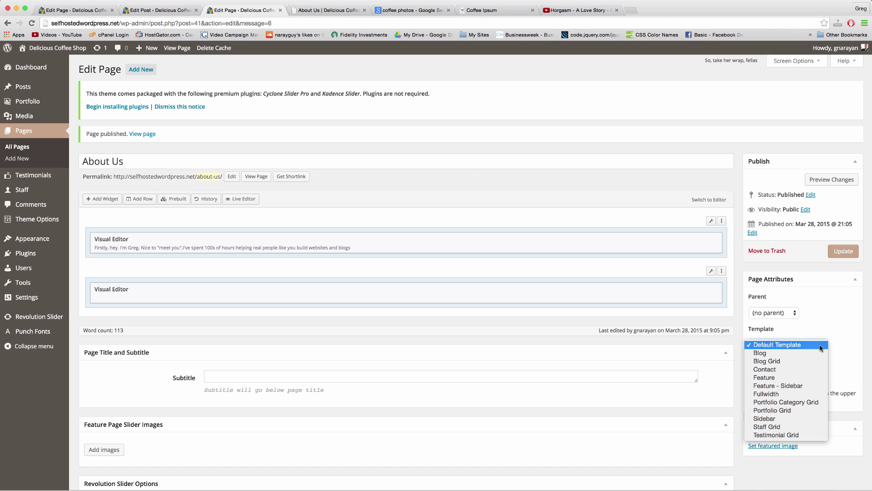
click(792, 393)
click(846, 250)
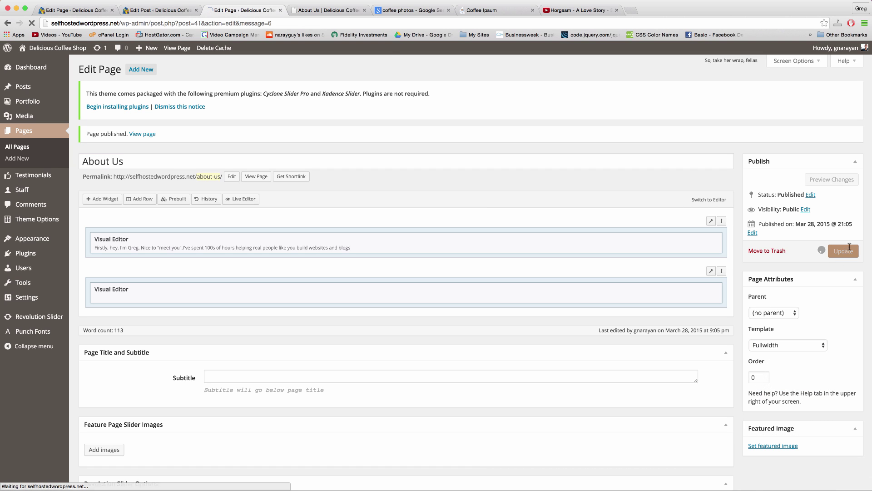
Reload the live About Us page to check the full-width layout, then go to the homepage.
click(328, 14)
click(333, 21)
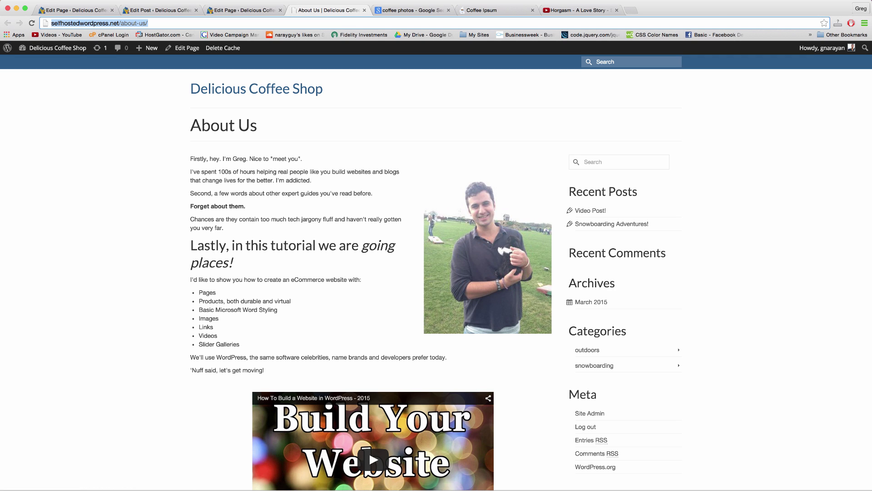
key(Return)
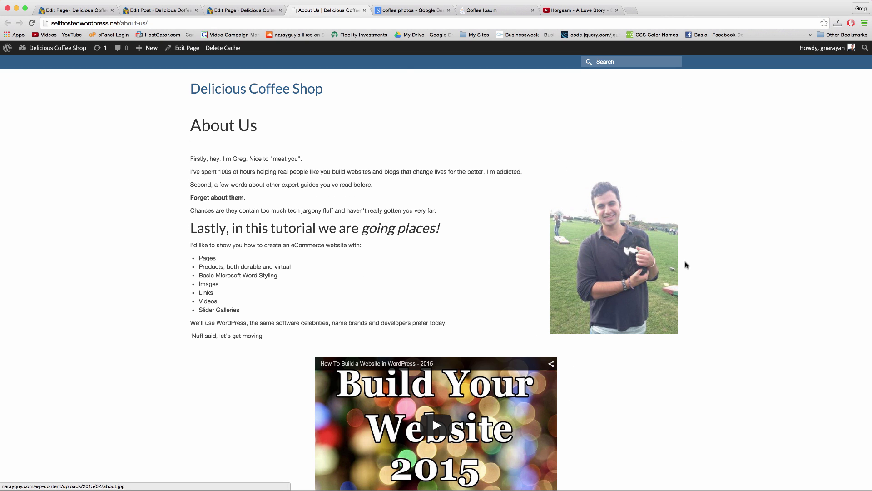
scroll(559, 214, down, 3)
scroll(559, 215, up, 3)
scroll(560, 215, down, 3)
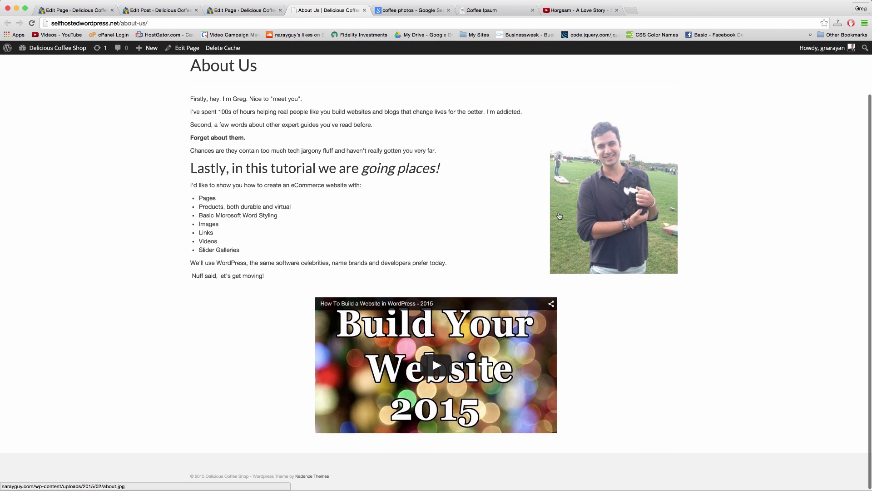
scroll(450, 199, up, 3)
click(286, 88)
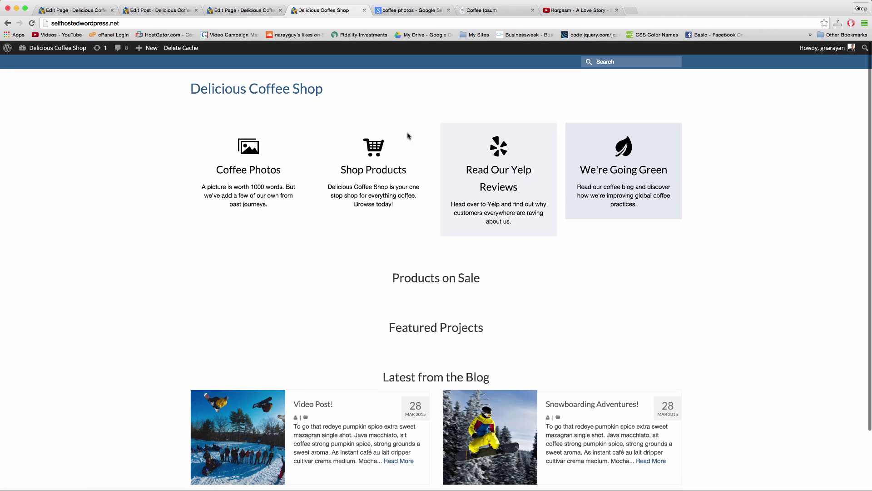
Compare against the other demo site's front end, then start a blank new page.
scroll(506, 296, down, 3)
scroll(506, 297, up, 3)
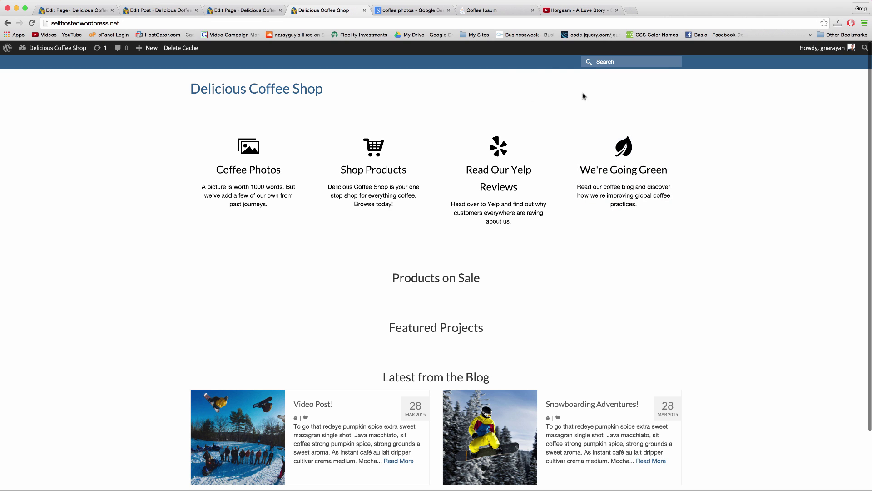
click(57, 6)
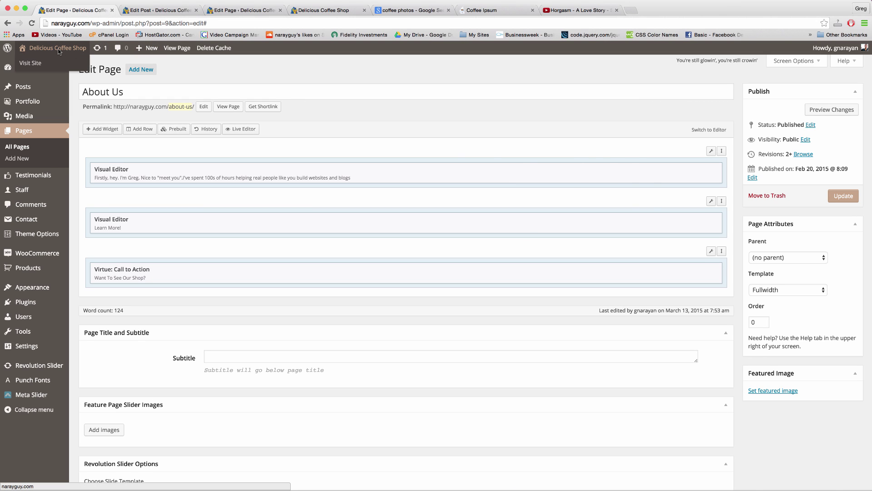
click(58, 47)
click(605, 187)
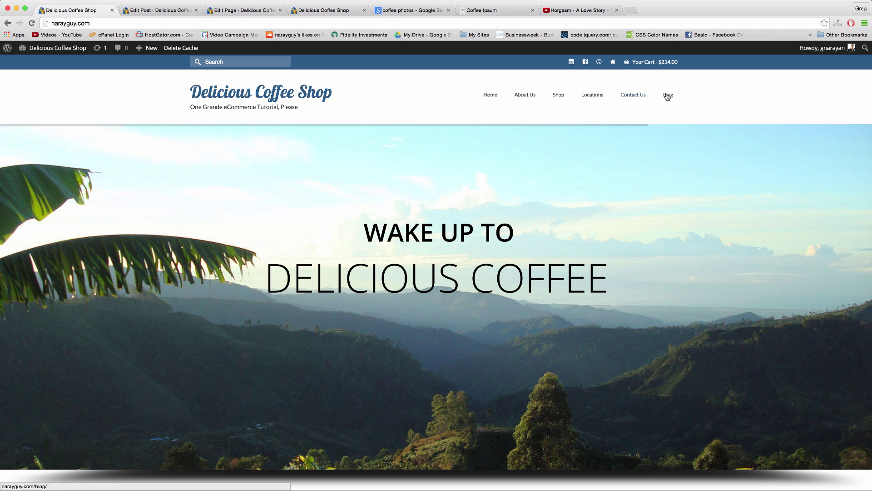
click(241, 10)
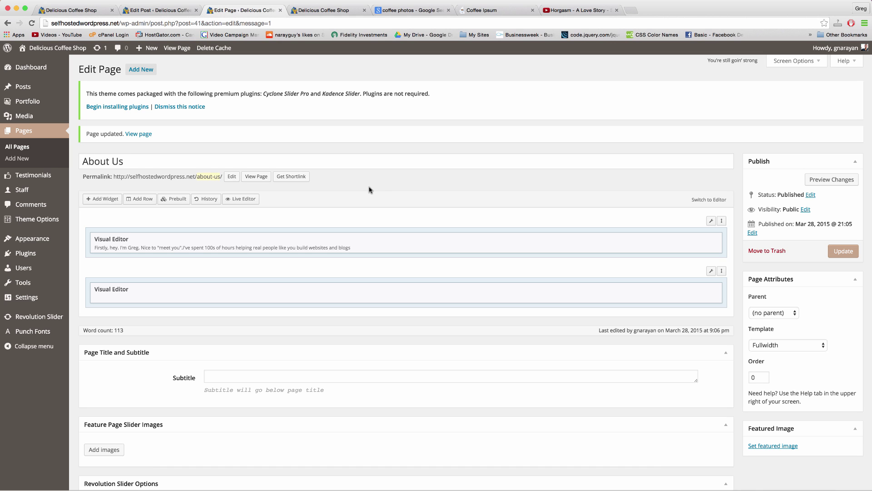
click(146, 72)
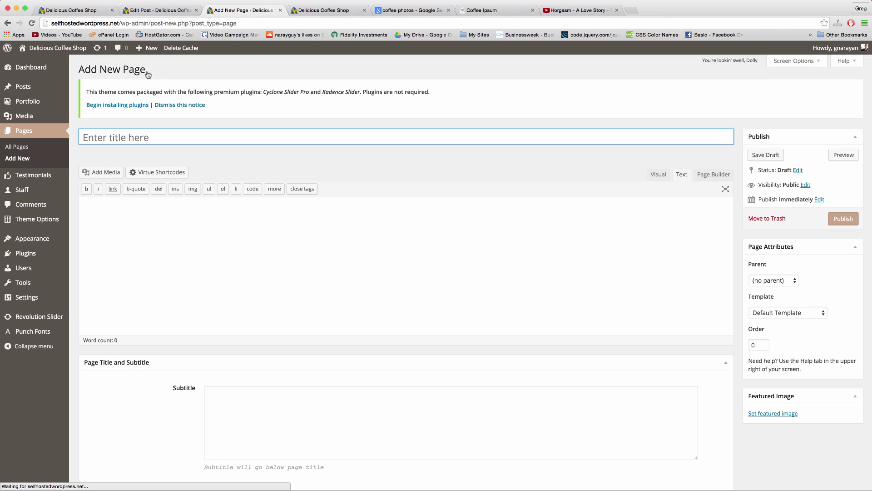
Create and publish a page titled 'Blog' using the Blog template.
click(440, 256)
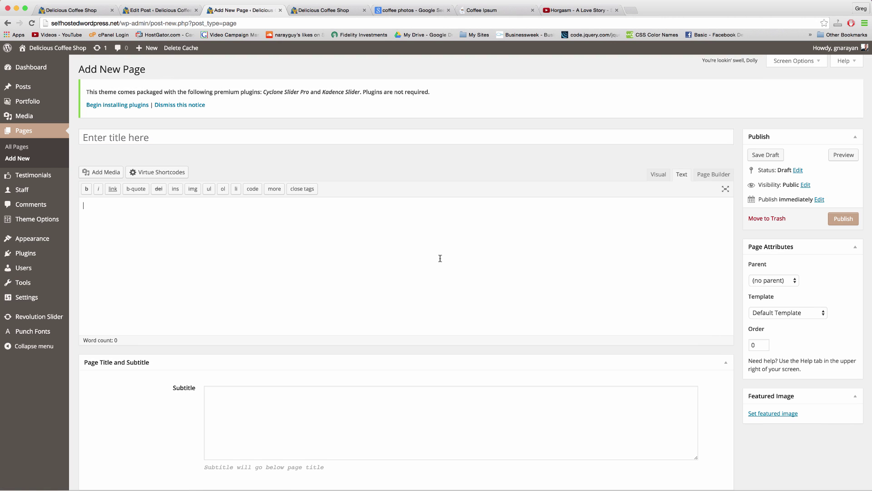
click(812, 314)
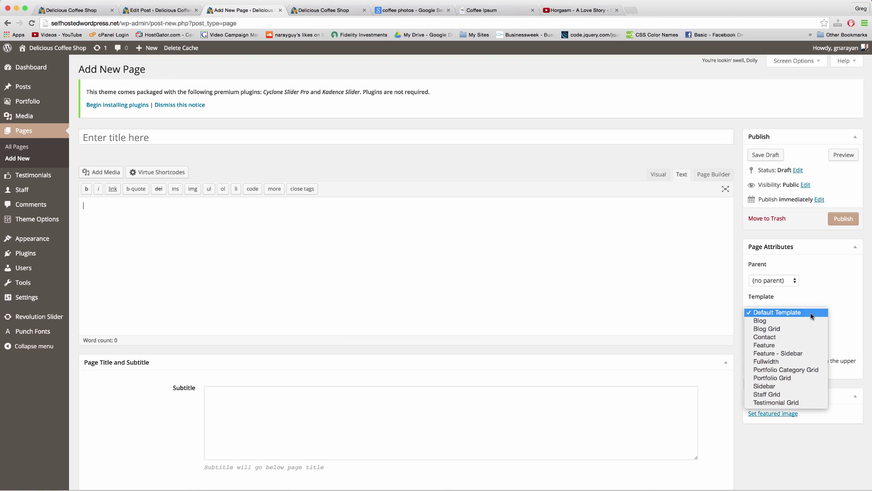
click(781, 323)
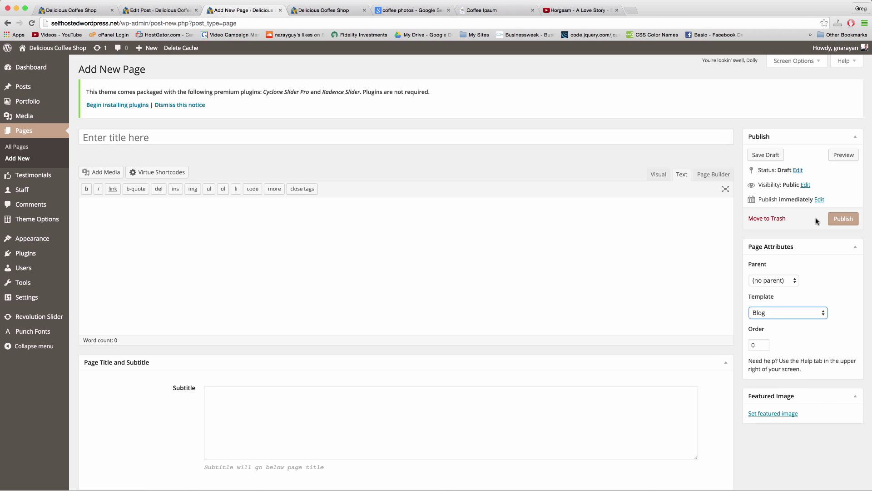
click(393, 135)
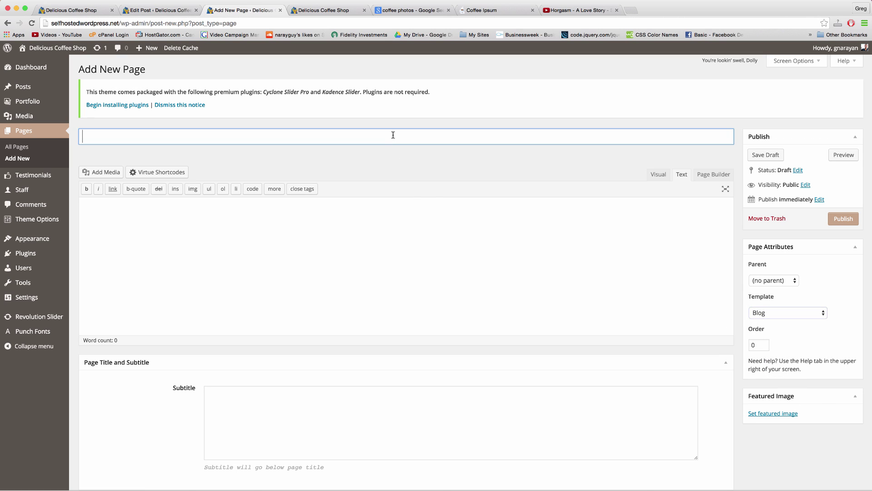
text(Blog)
click(348, 231)
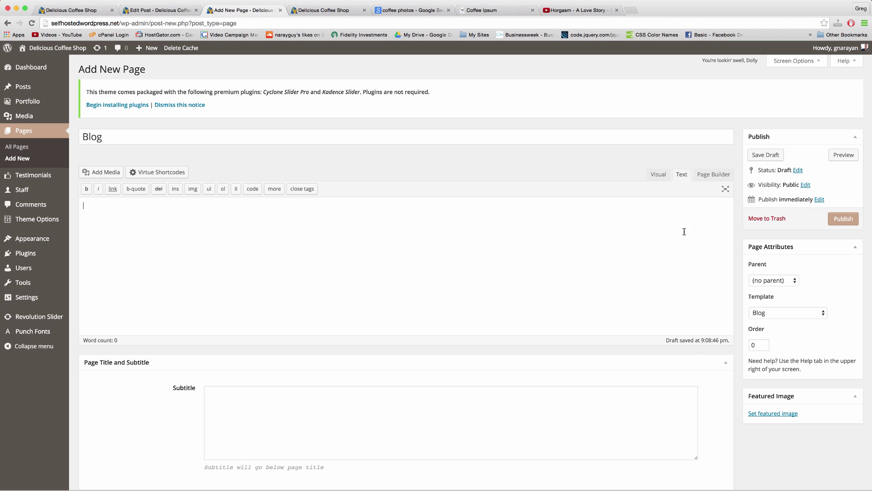
click(843, 219)
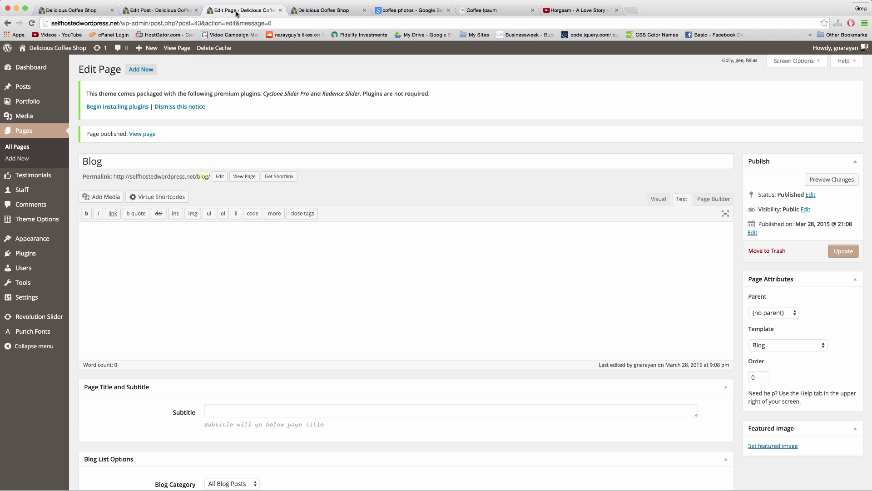
Check the coffee shop front page's menu for Blog, then view the other site's homepage.
click(318, 10)
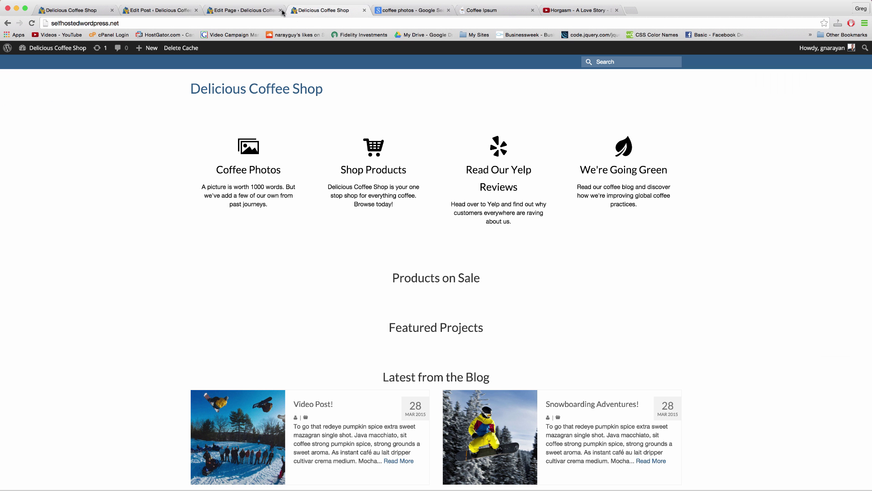
click(245, 11)
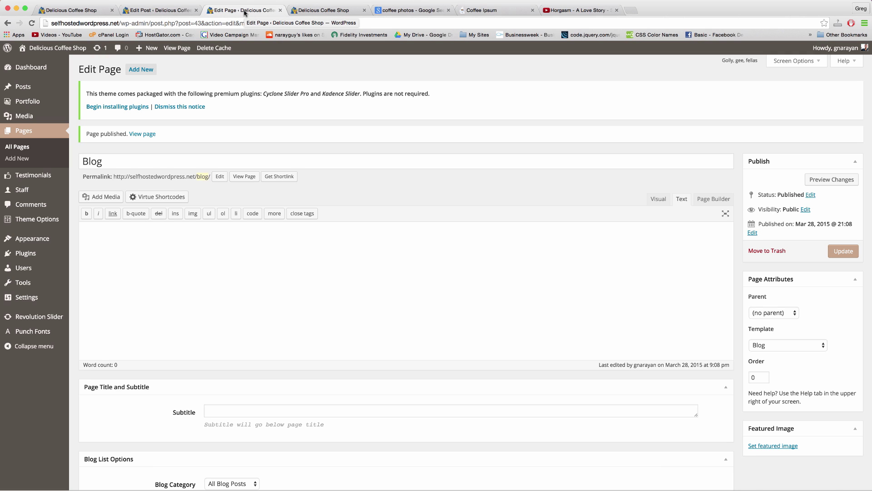
click(292, 283)
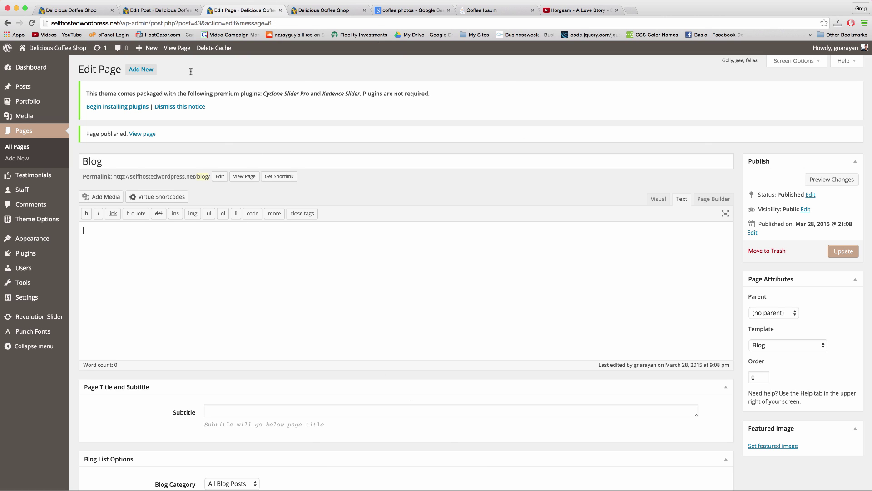
click(82, 10)
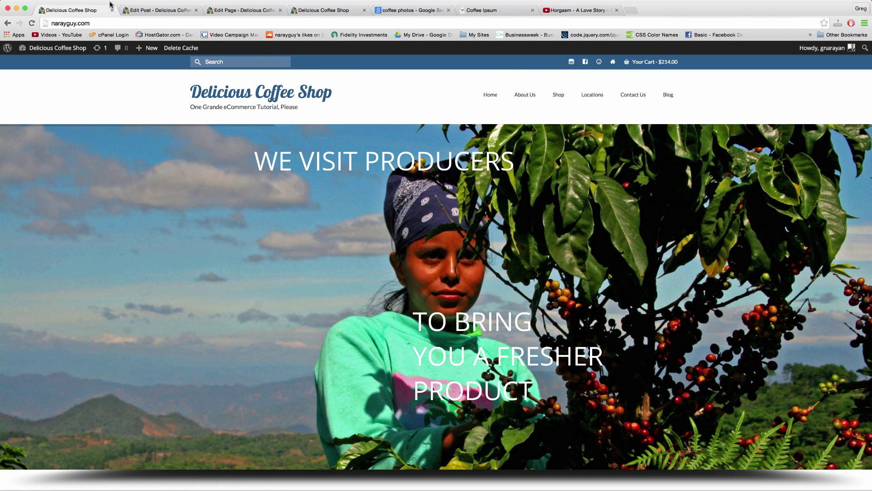
Go to Plugins > Add New and search the plugin directory for 'woocommerce'.
click(165, 13)
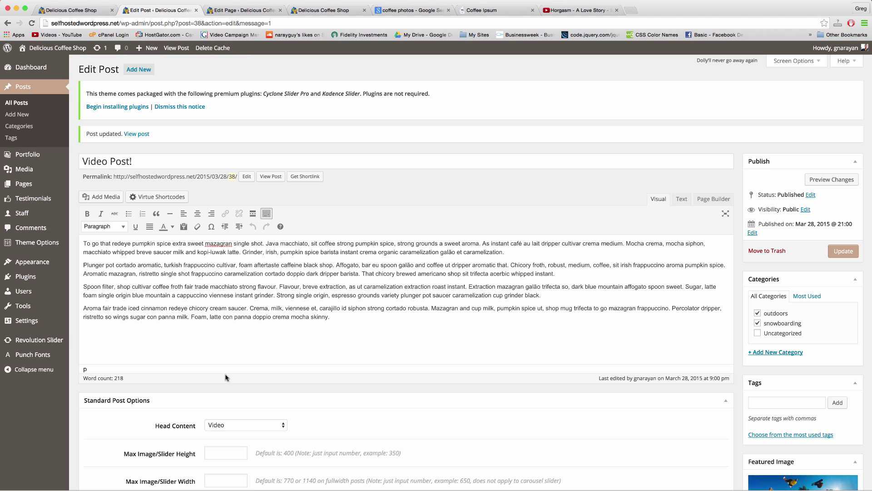
mouse_move(28, 279)
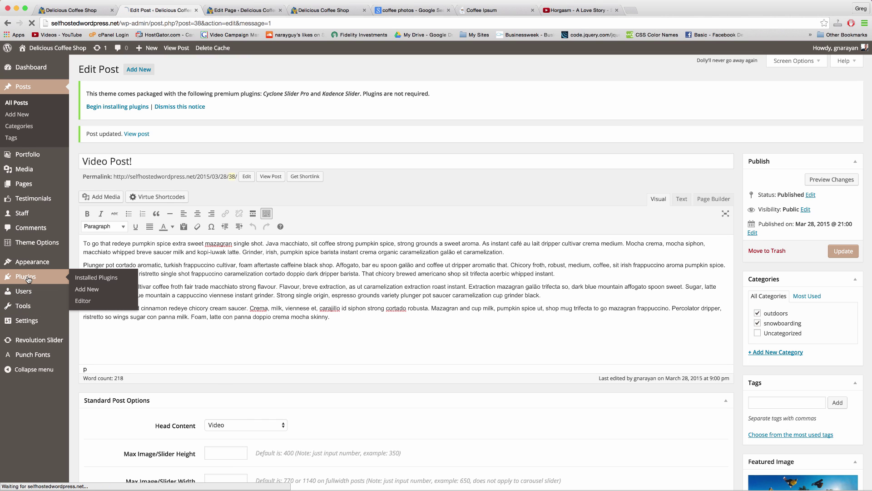
click(29, 279)
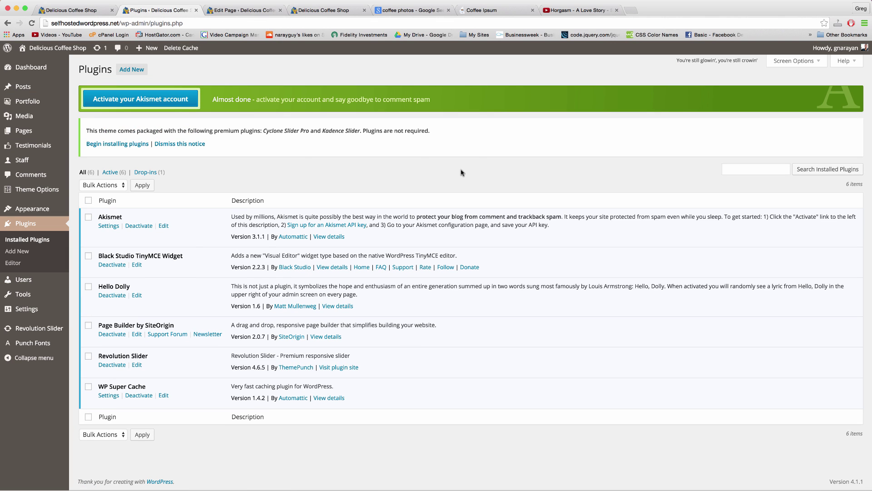
click(130, 69)
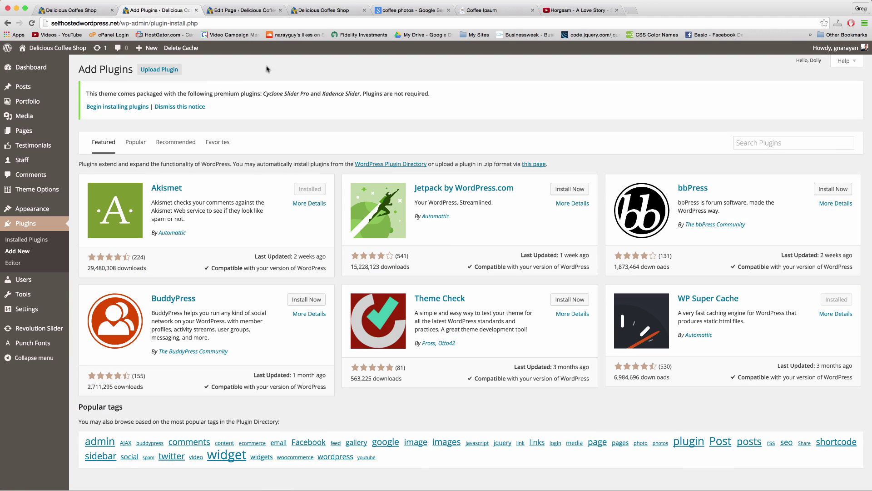
click(797, 143)
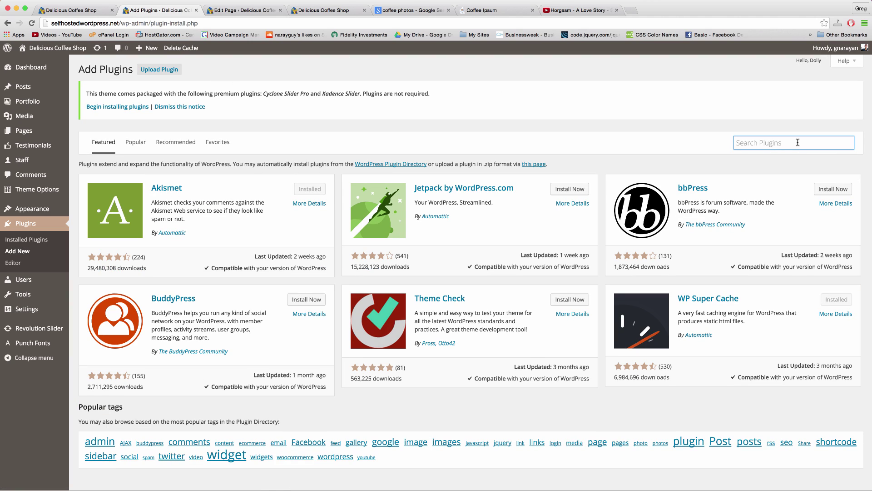
text(woocommerce)
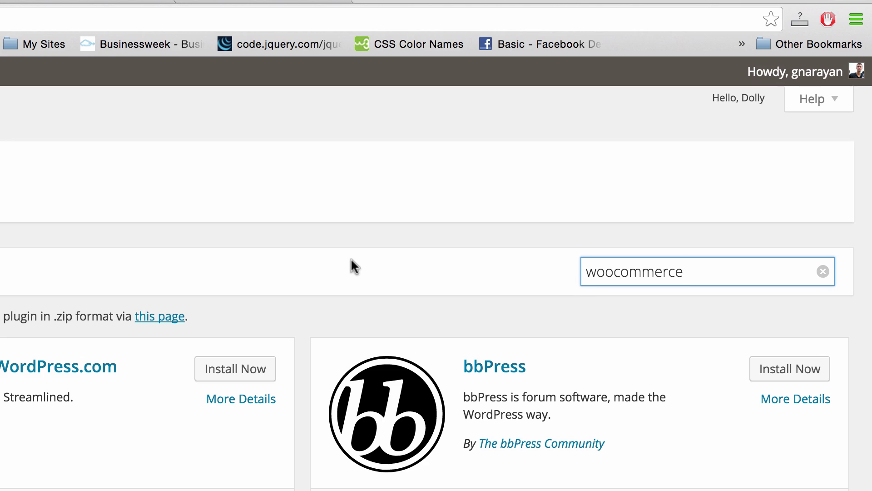
key(Return)
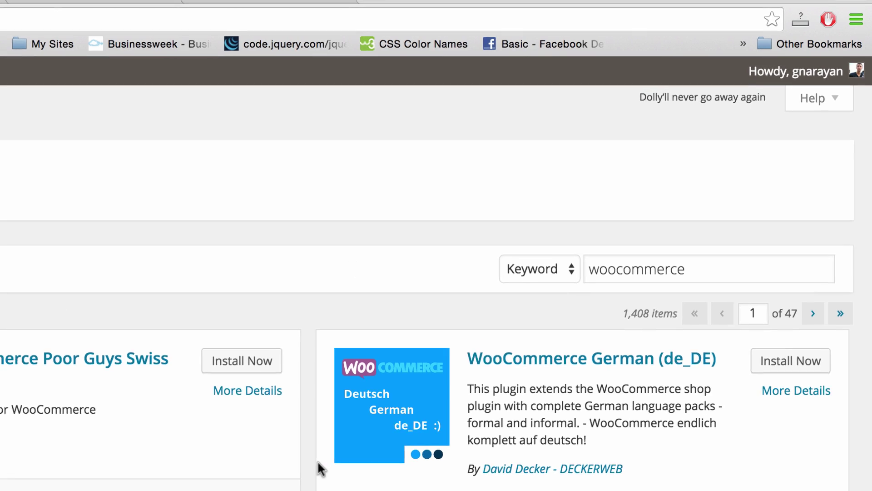